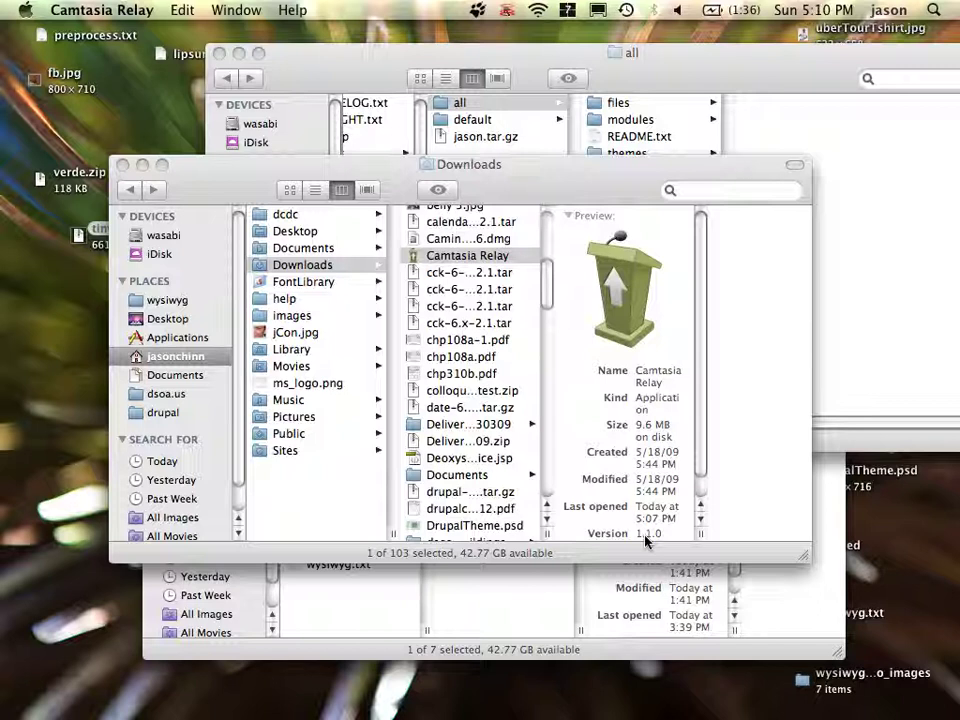
- Close the Downloads window so the wysiwyg site's 'all' folder window is in front
click(123, 165)
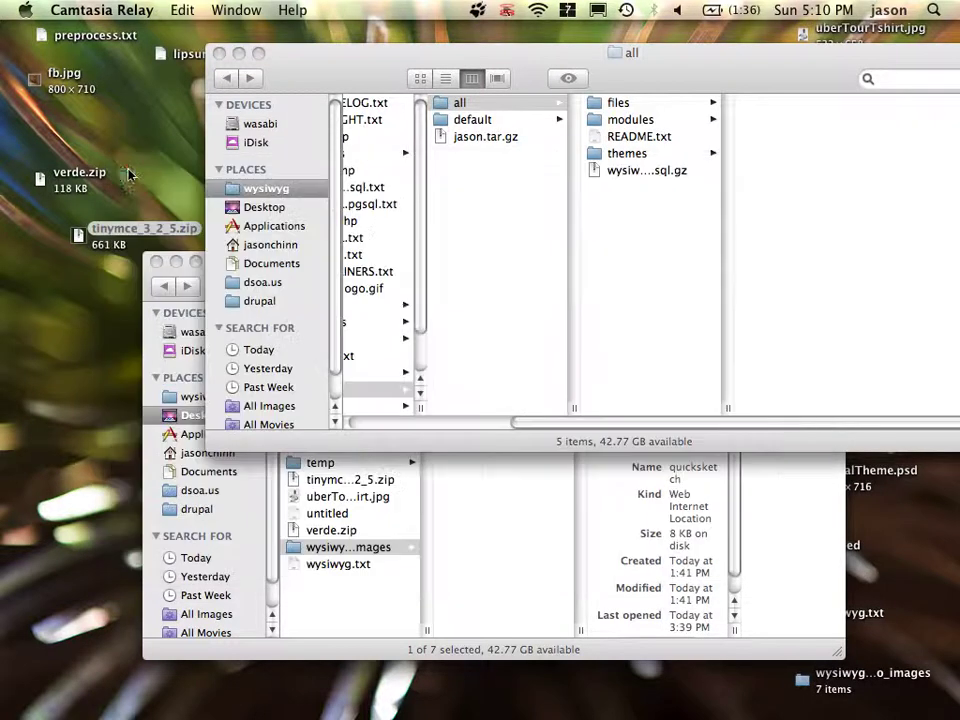
click(352, 78)
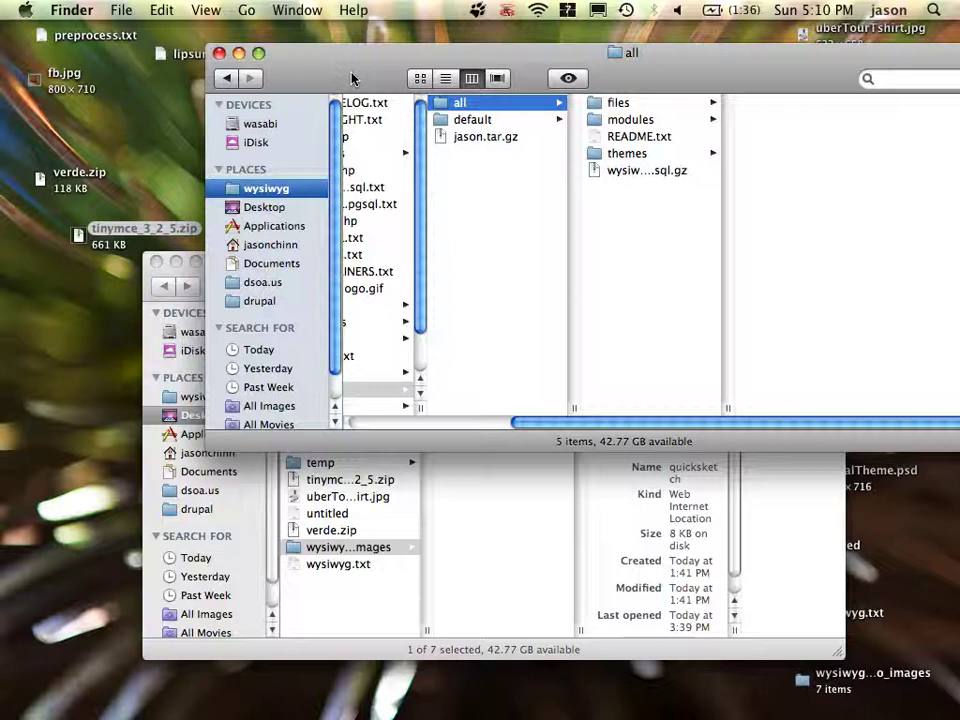
key(super+Tab)
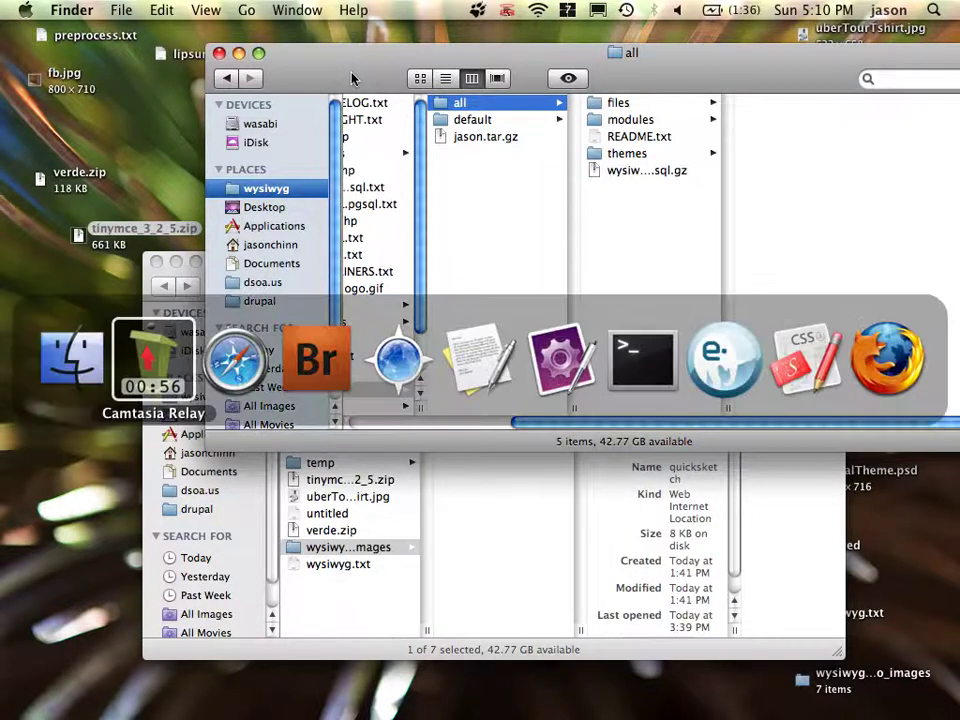
- Load the Drupal installer for the wysiwyg site and choose to install in English
key(super+Tab)
key(super+Tab)
key(super+Tab)
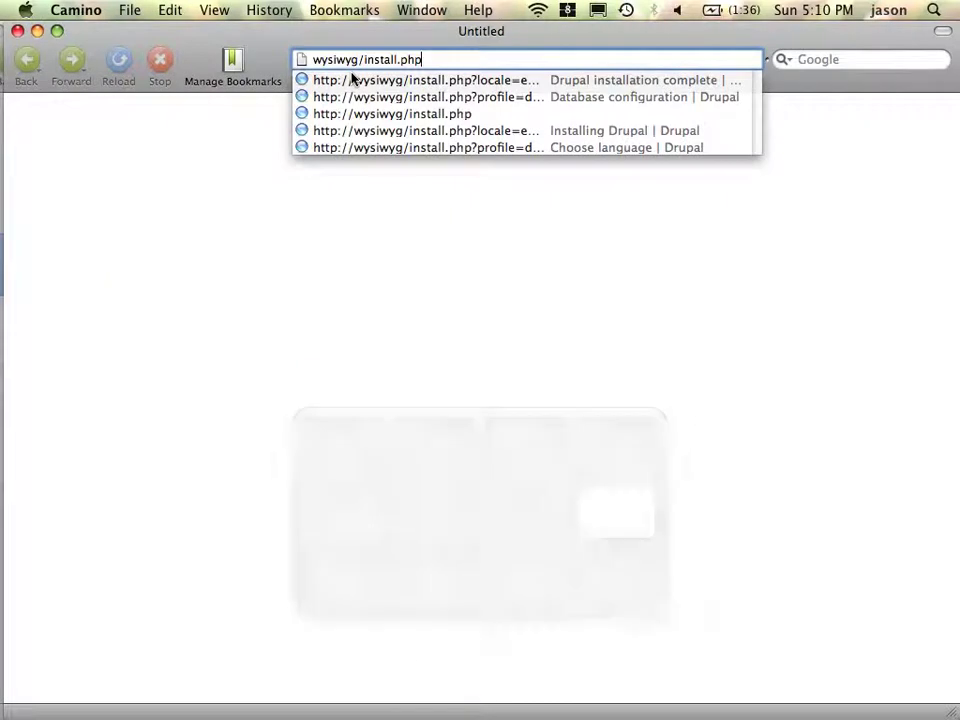
key(Return)
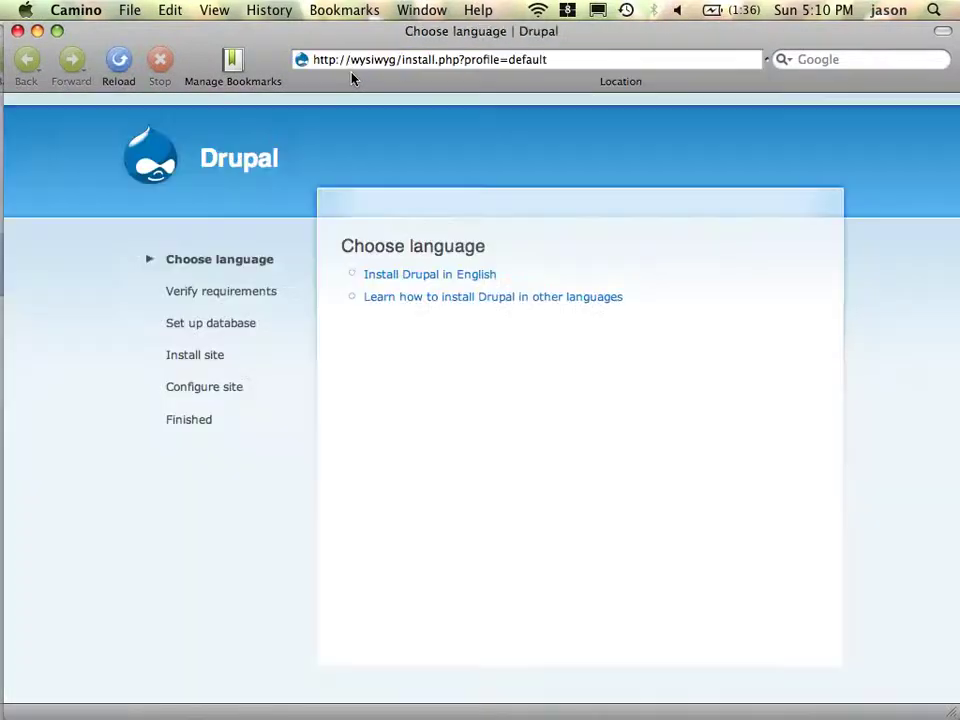
click(460, 275)
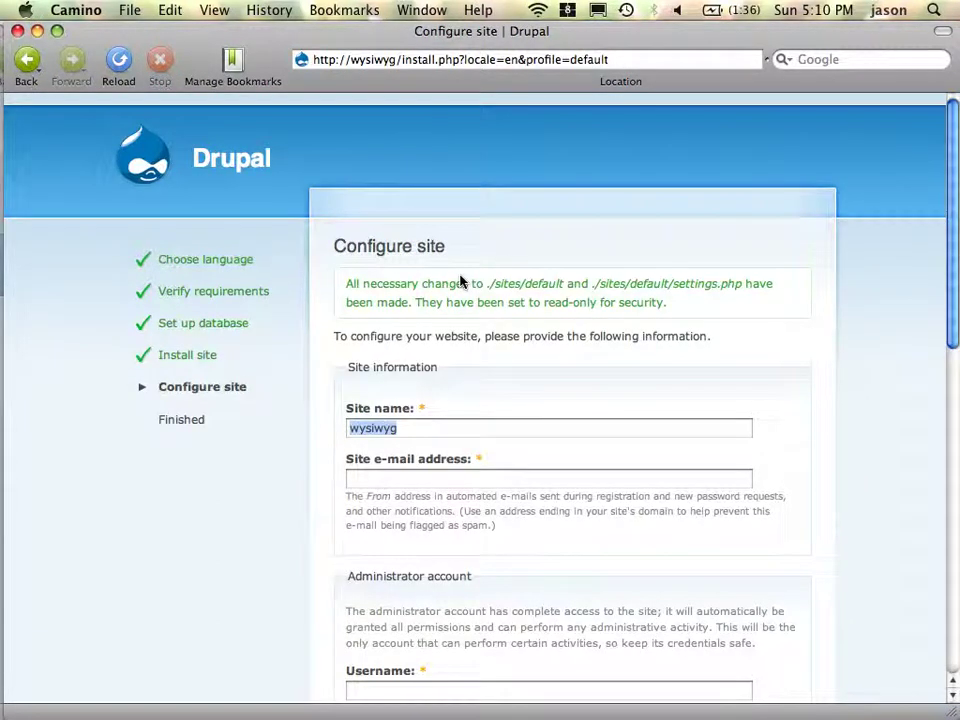
- Fill in the site e-mail and the administrator username, e-mail and password, then save and continue
key(Tab)
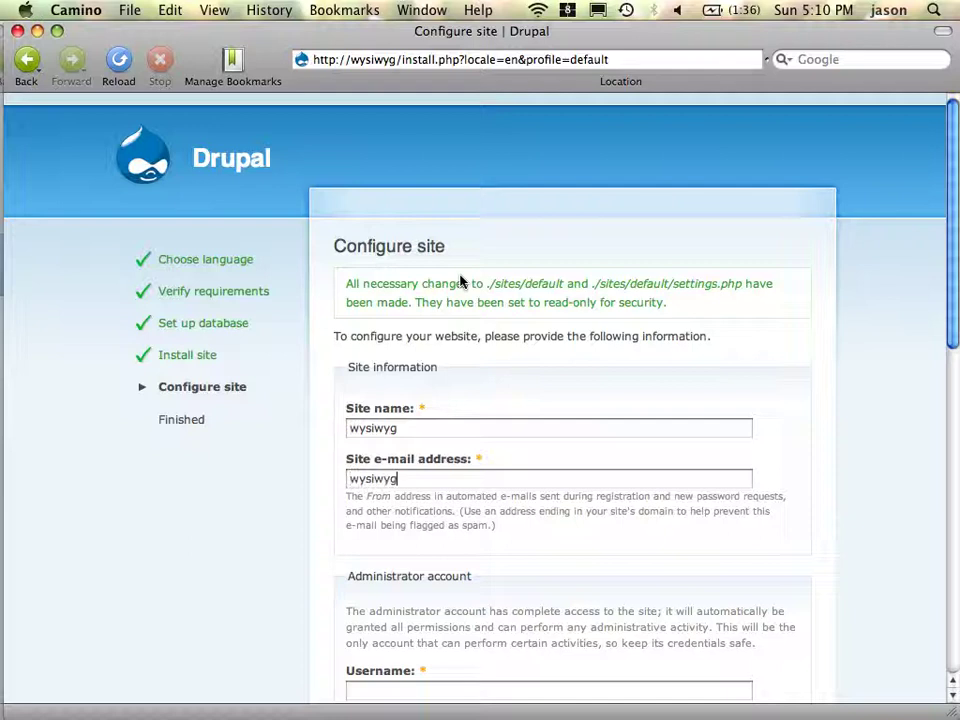
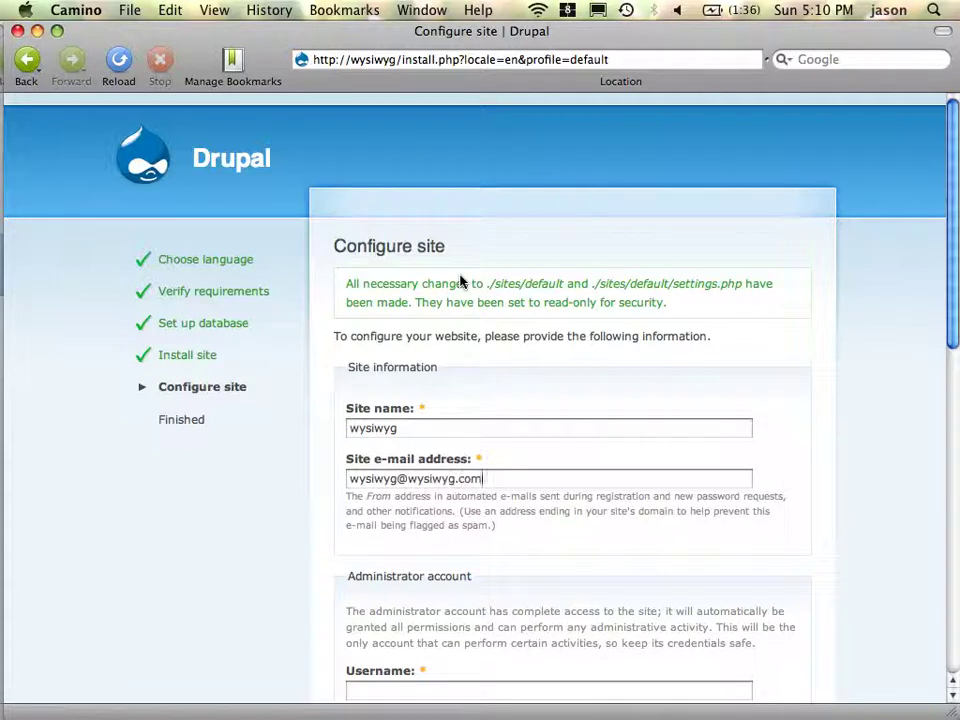
key(Tab)
text(wysiwyg)
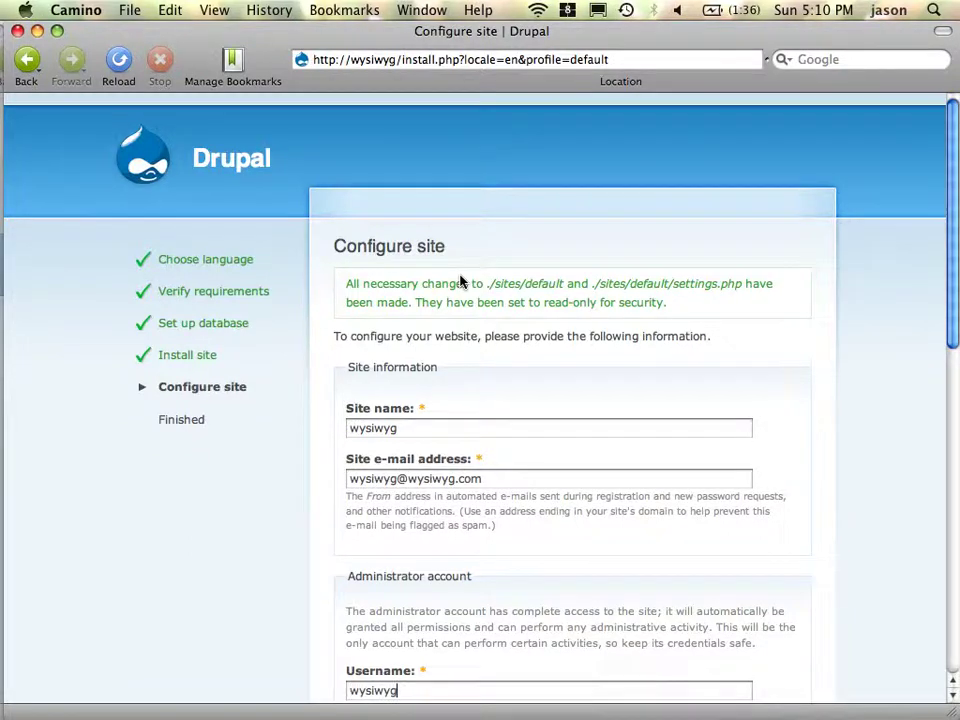
key(Tab)
key(Tab)
text(wysiwyg)
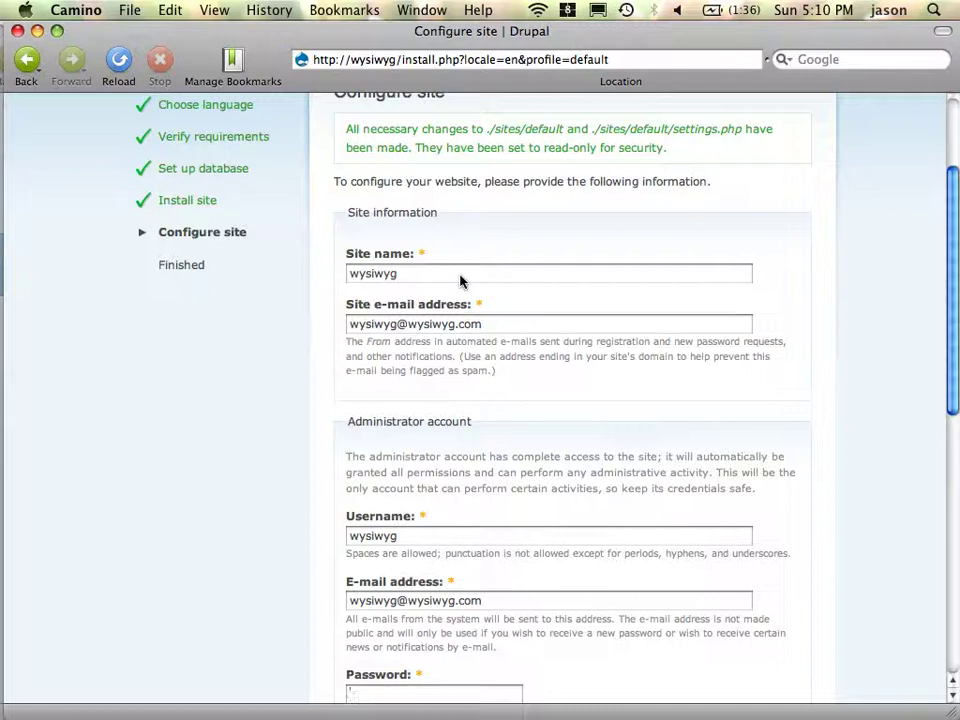
key(Tab)
text(wysiwyg)
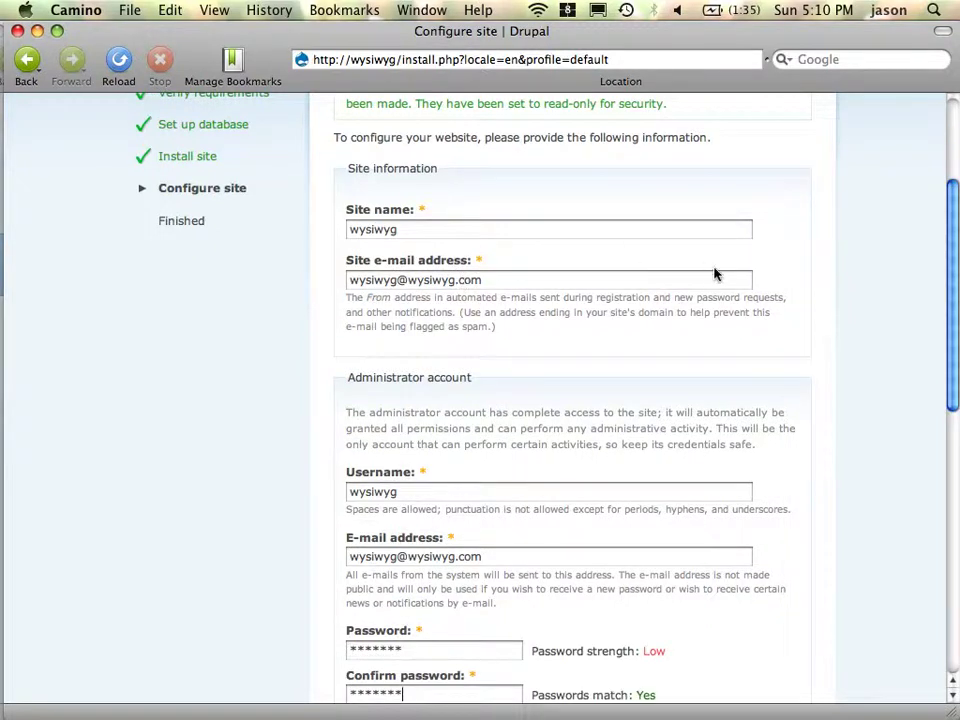
scroll(715, 274, down, 10)
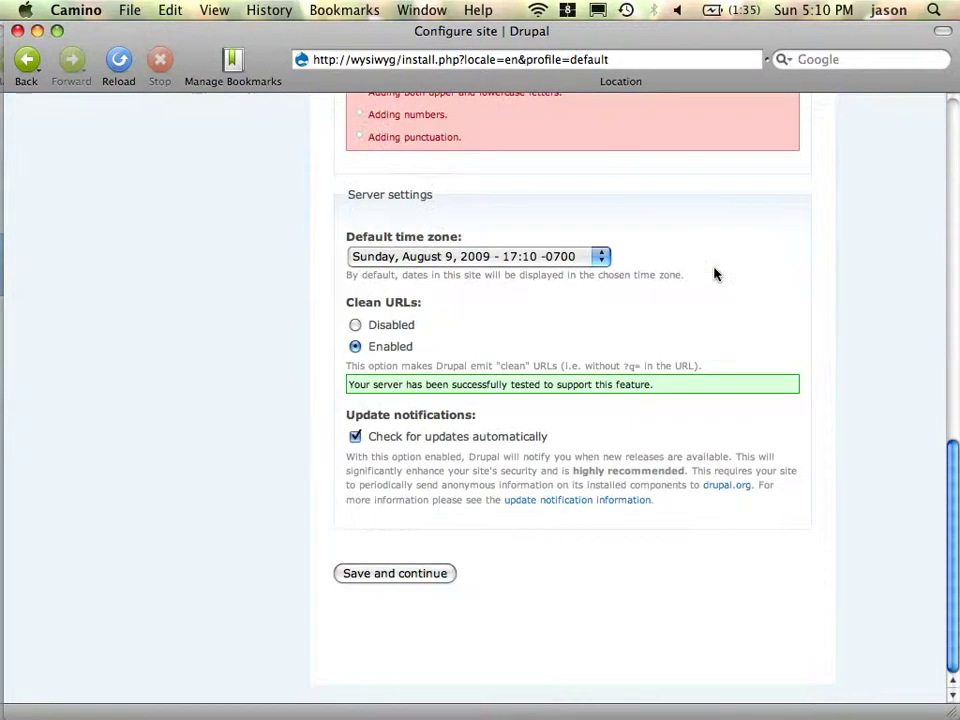
click(426, 580)
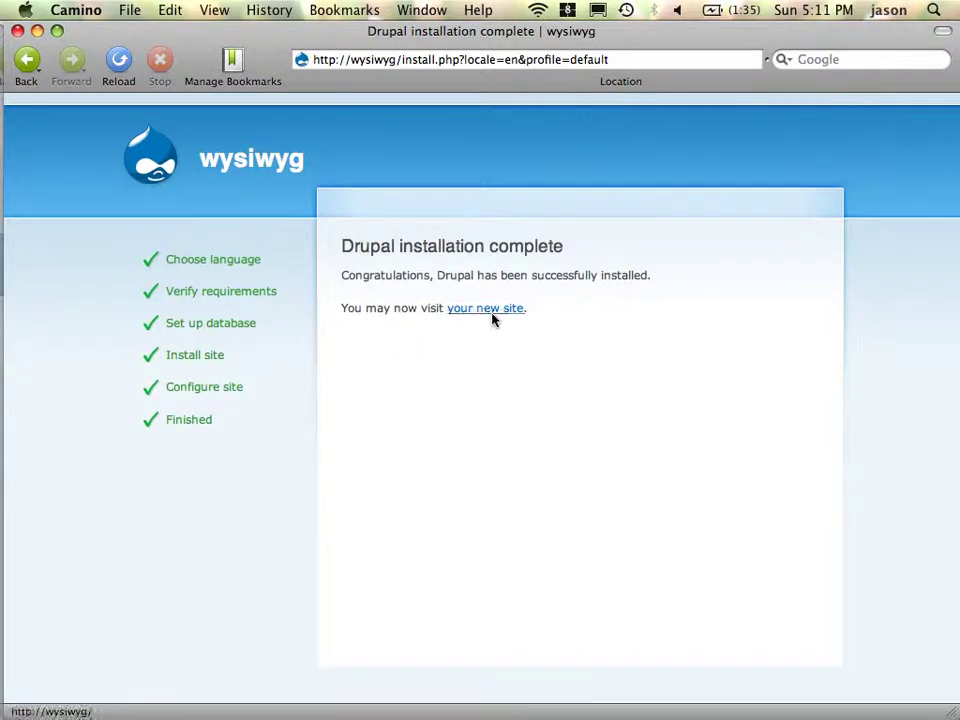
- Go to Administer > Modules and tick Administration menu and the CCK Content module
click(492, 316)
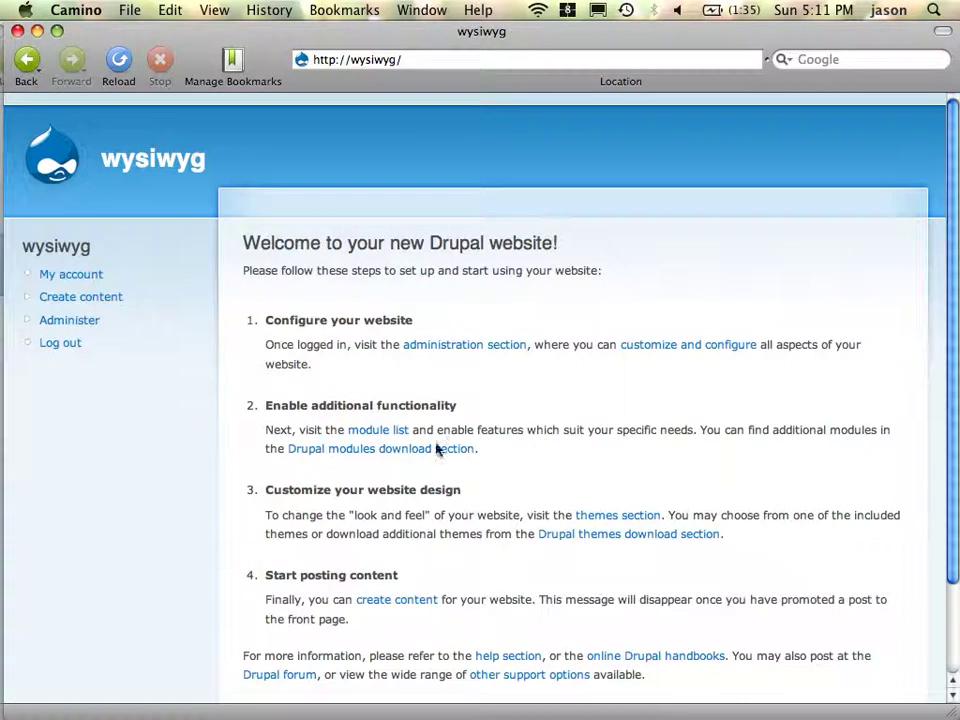
click(97, 321)
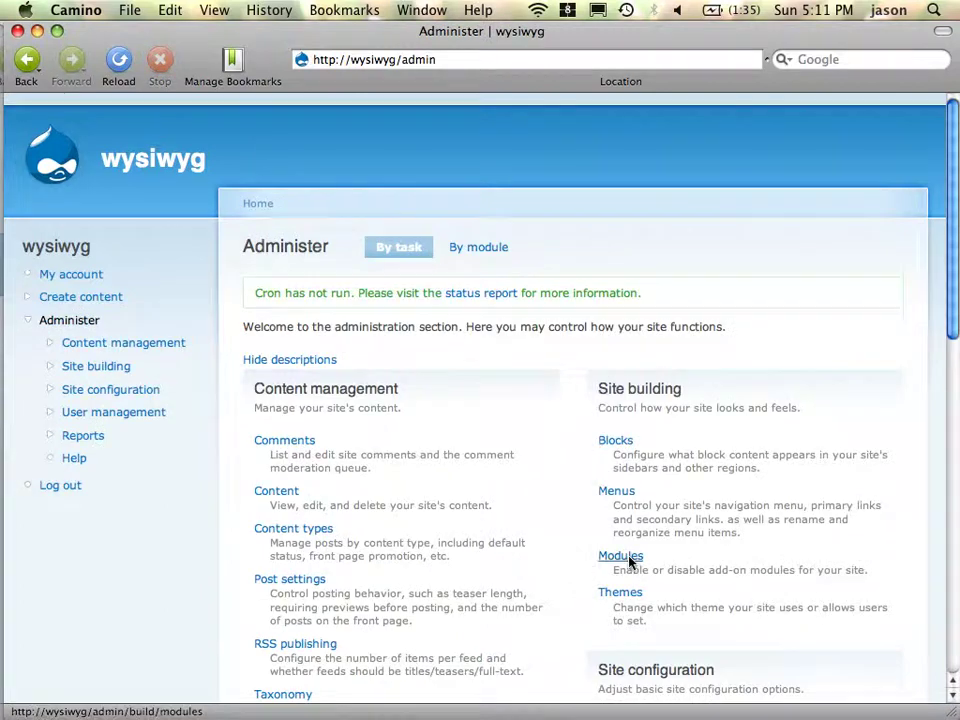
click(628, 558)
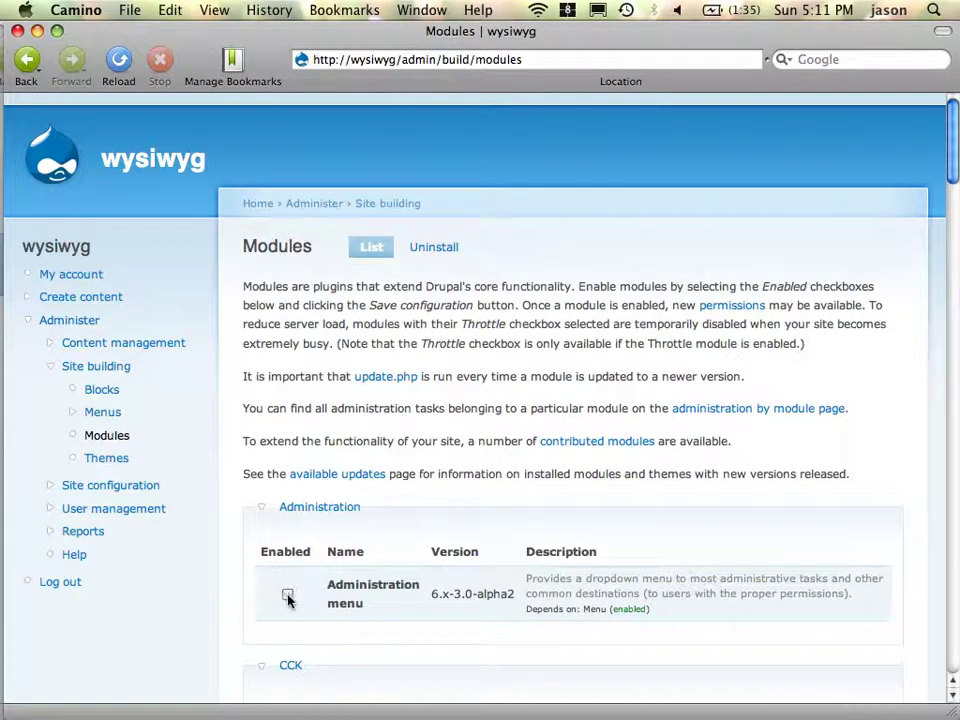
click(287, 595)
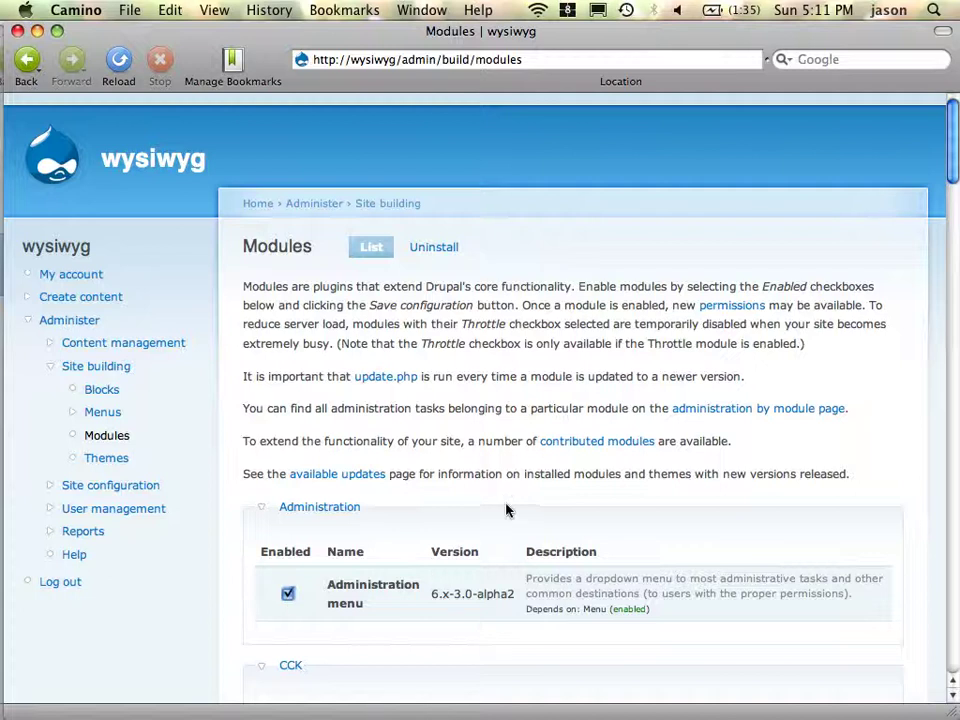
scroll(479, 522, down, 10)
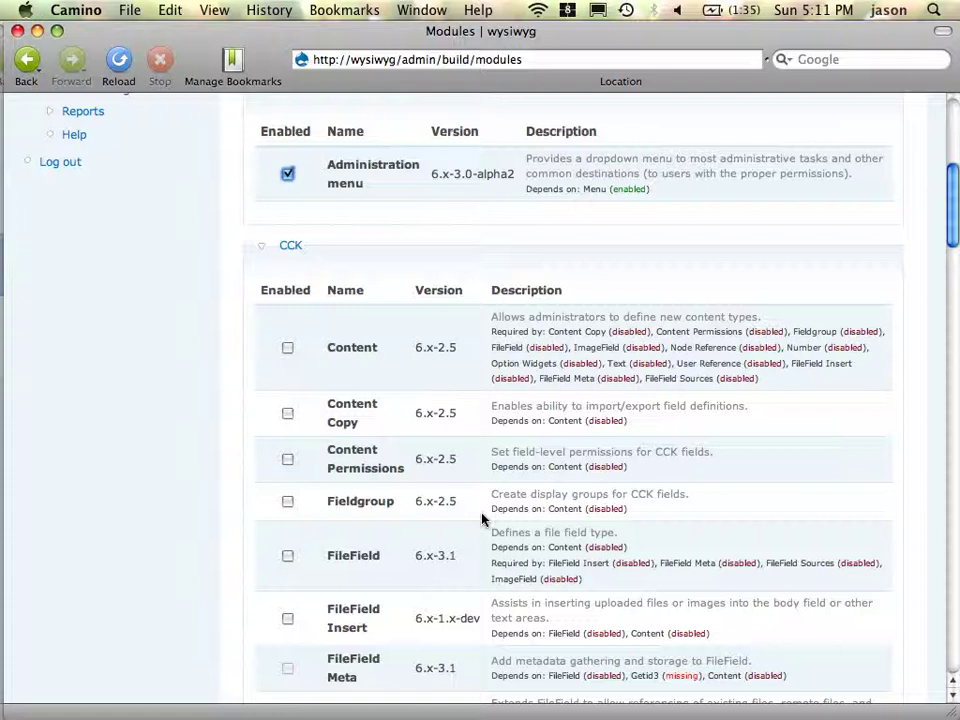
click(289, 351)
- Tick FileField, FileField Insert, FileField Sources and ImageField
scroll(416, 368, down, 3)
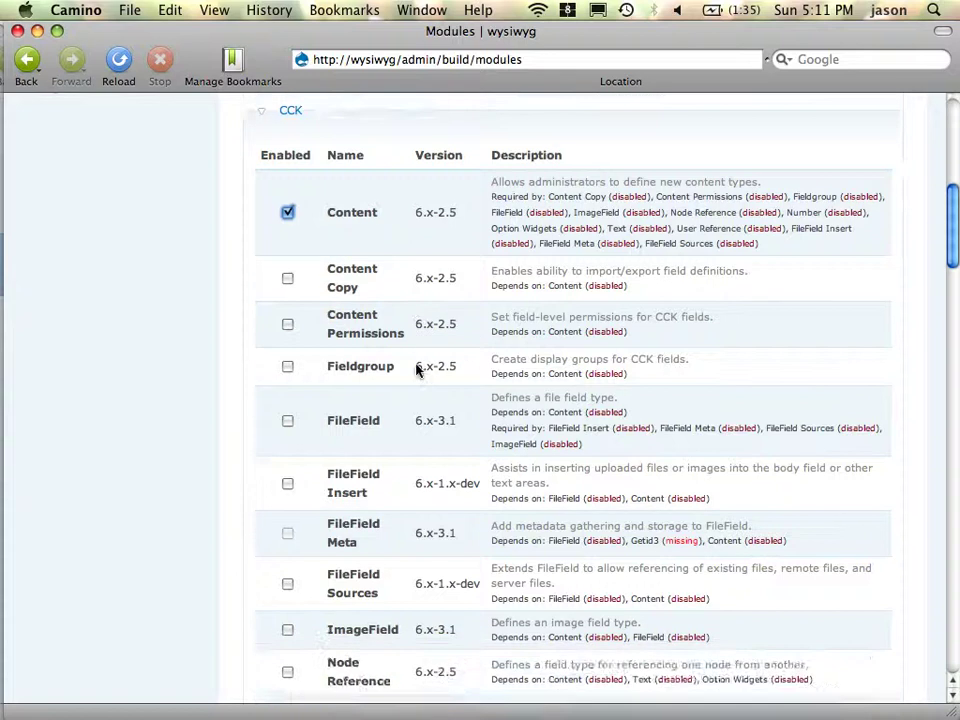
scroll(418, 370, down, 3)
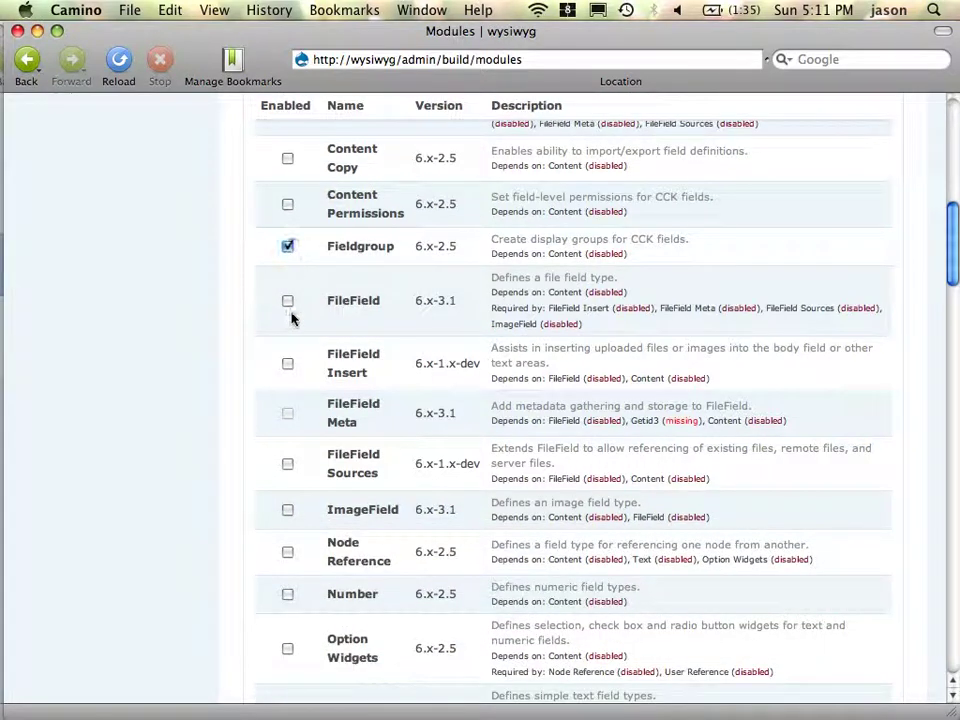
click(288, 365)
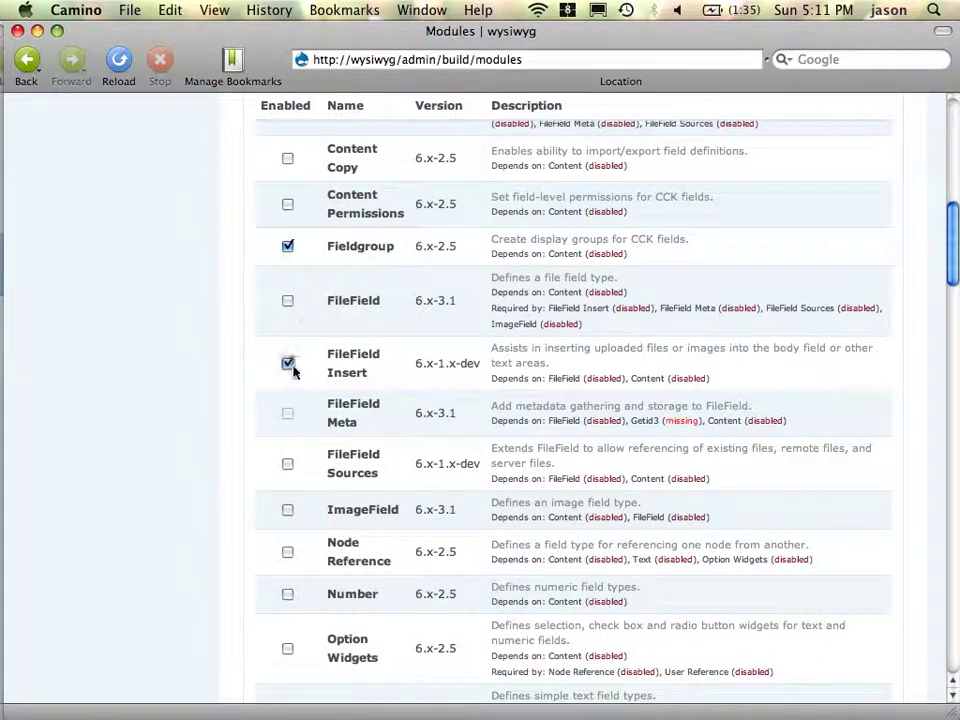
click(289, 302)
click(288, 464)
click(288, 511)
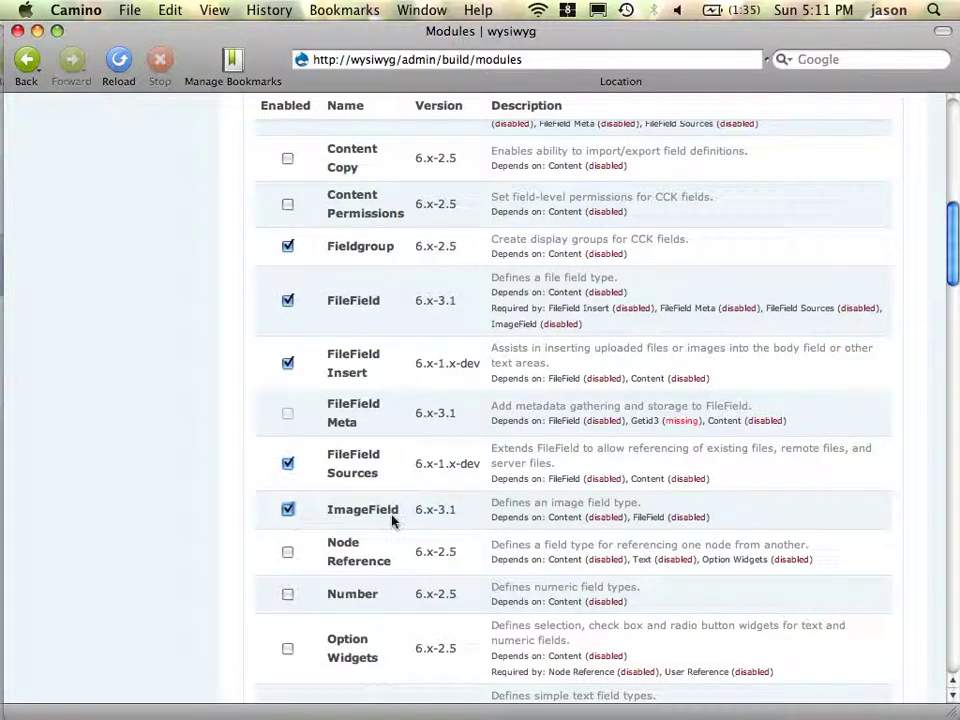
- Tick ImageAPI, ImageAPI GD2, ImageCache and ImageCache UI
scroll(392, 516, down, 5)
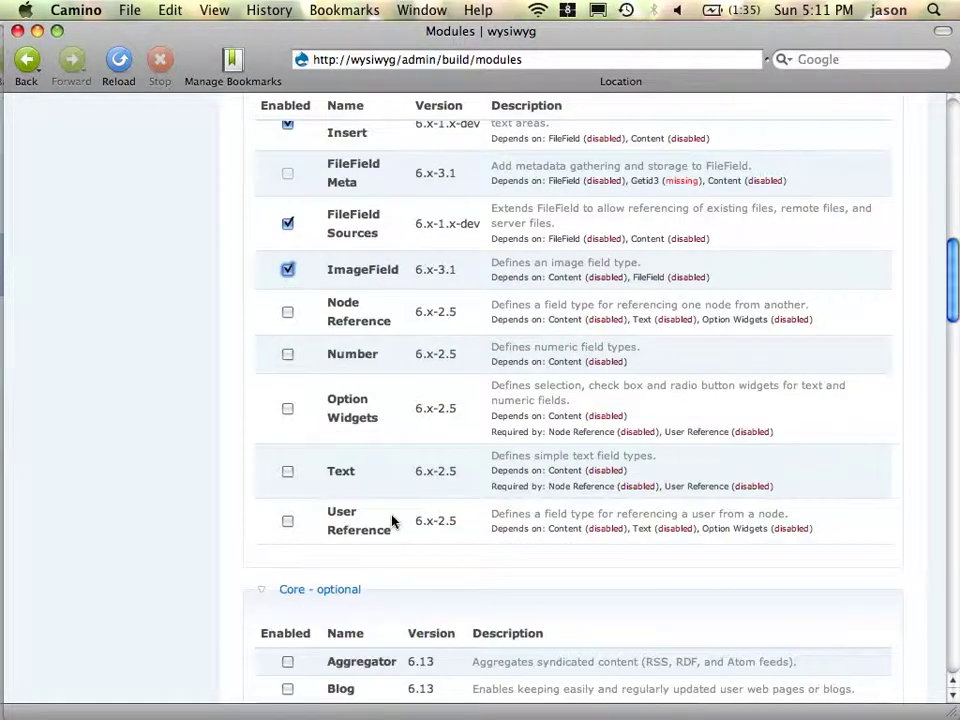
scroll(392, 520, down, 15)
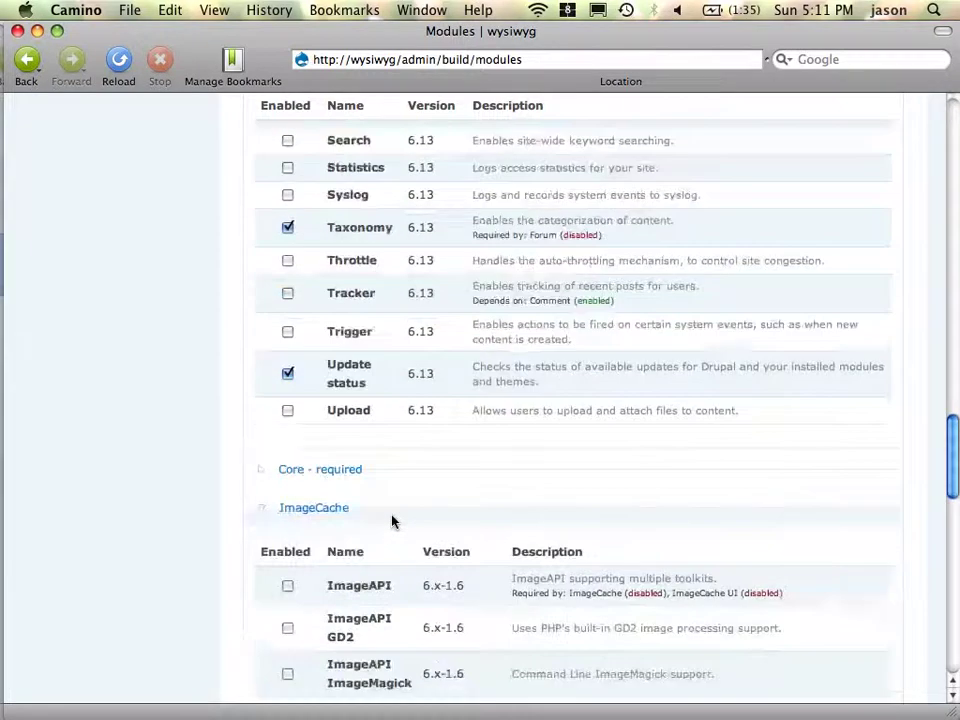
scroll(392, 519, down, 4)
click(288, 391)
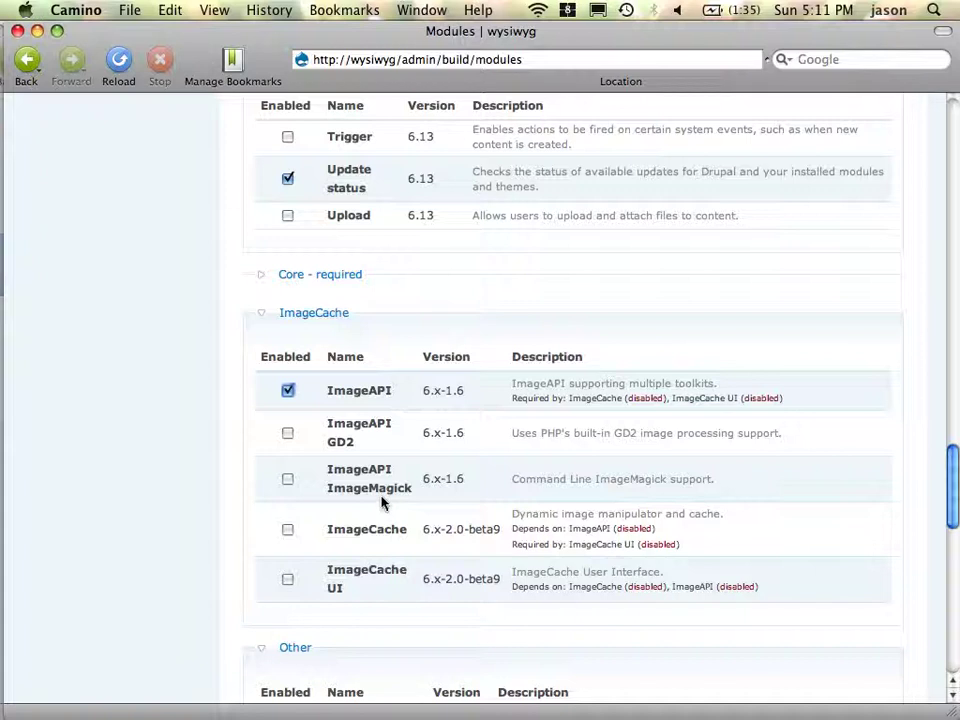
click(288, 434)
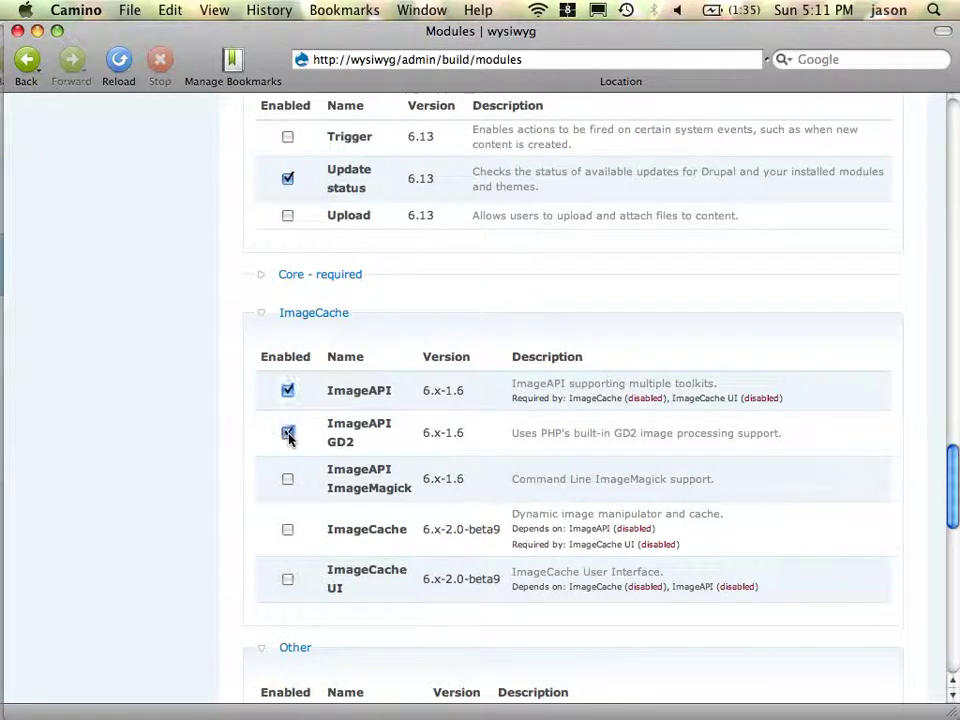
click(288, 580)
click(288, 530)
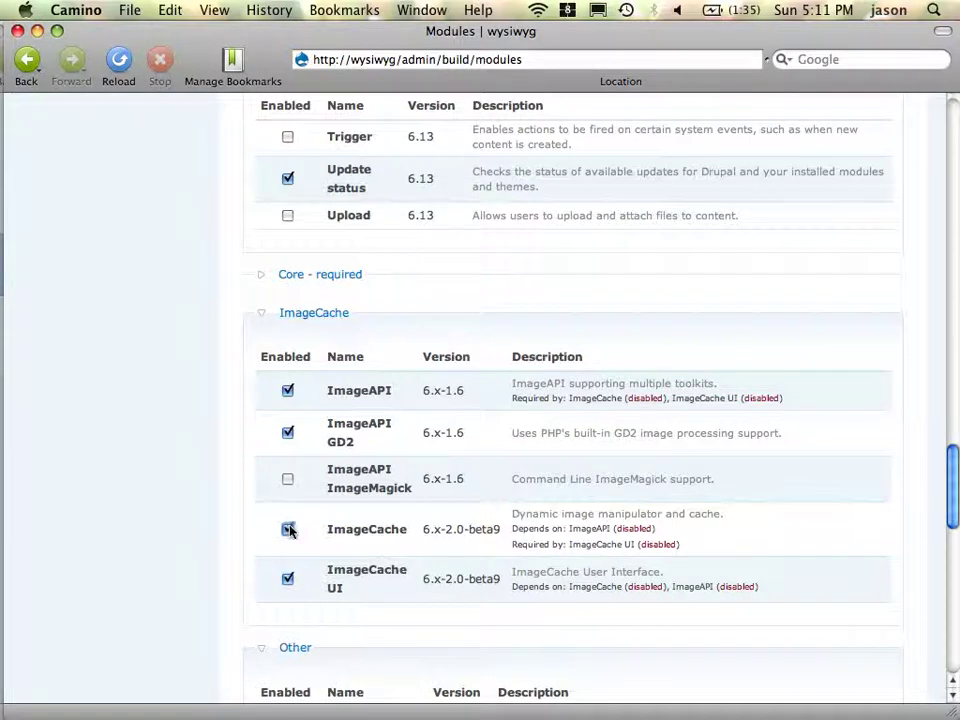
scroll(472, 519, down, 10)
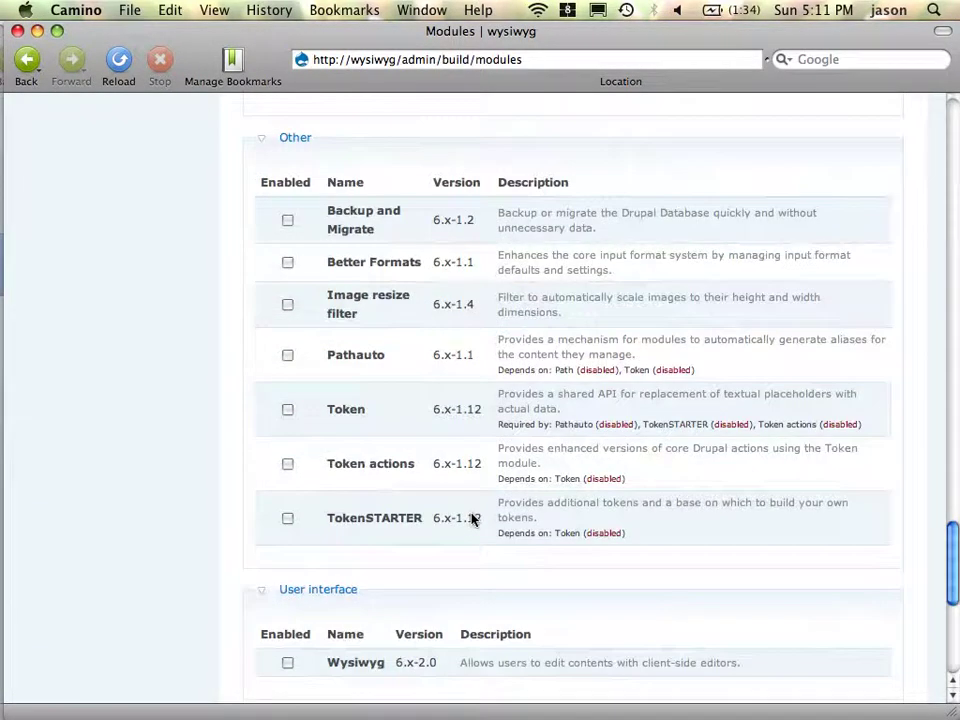
- Tick Image resize filter, Better Formats and Wysiwyg, then save the module configuration
click(288, 305)
click(289, 264)
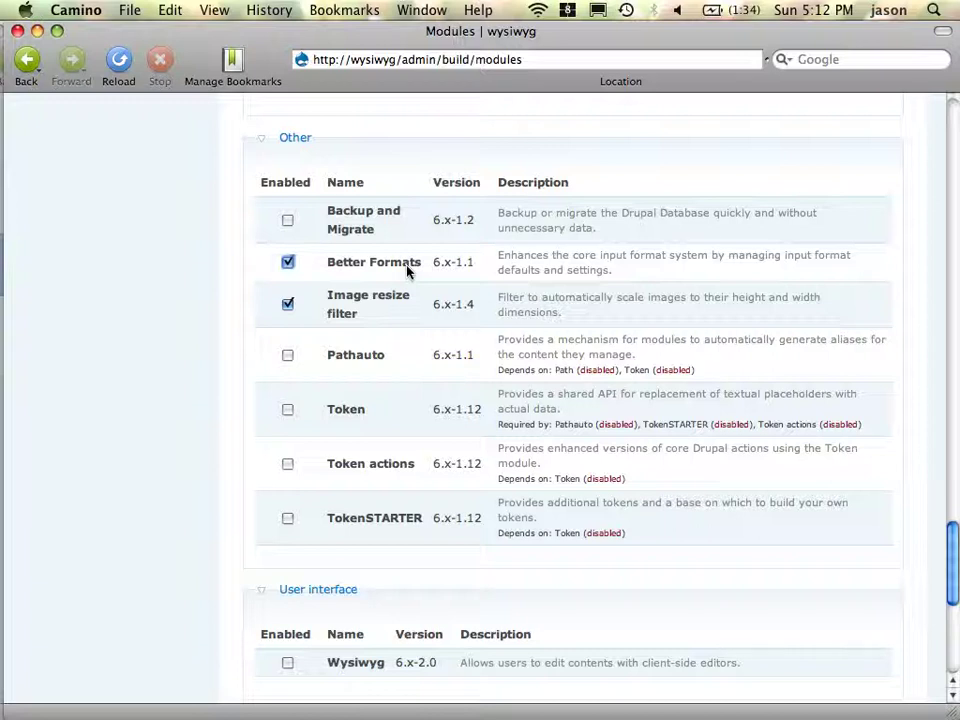
scroll(159, 542, down, 10)
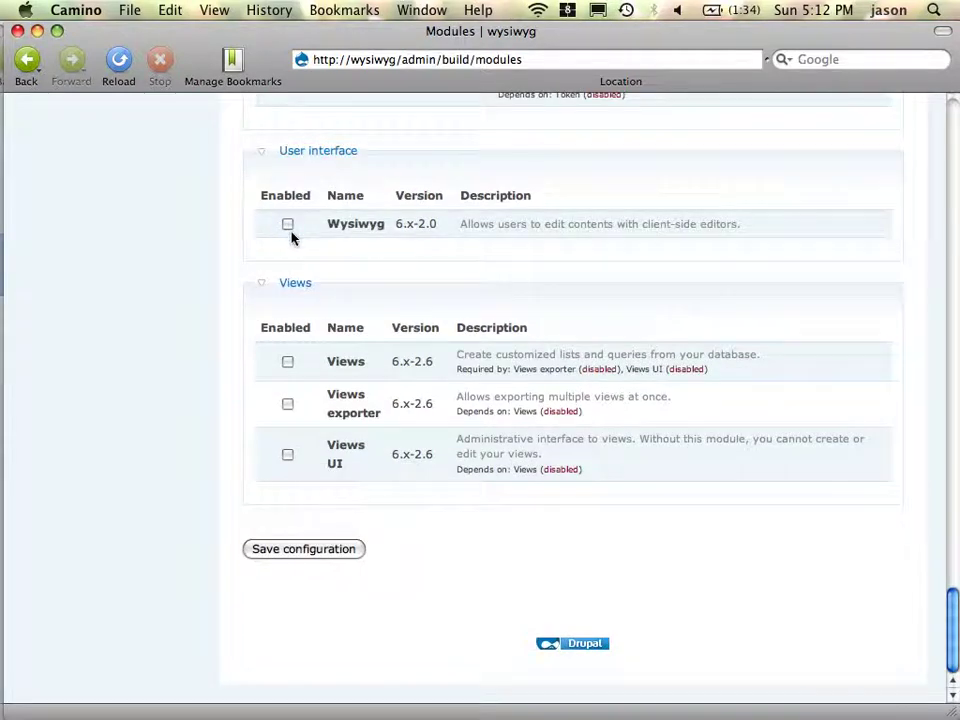
click(290, 232)
scroll(527, 356, up, 1)
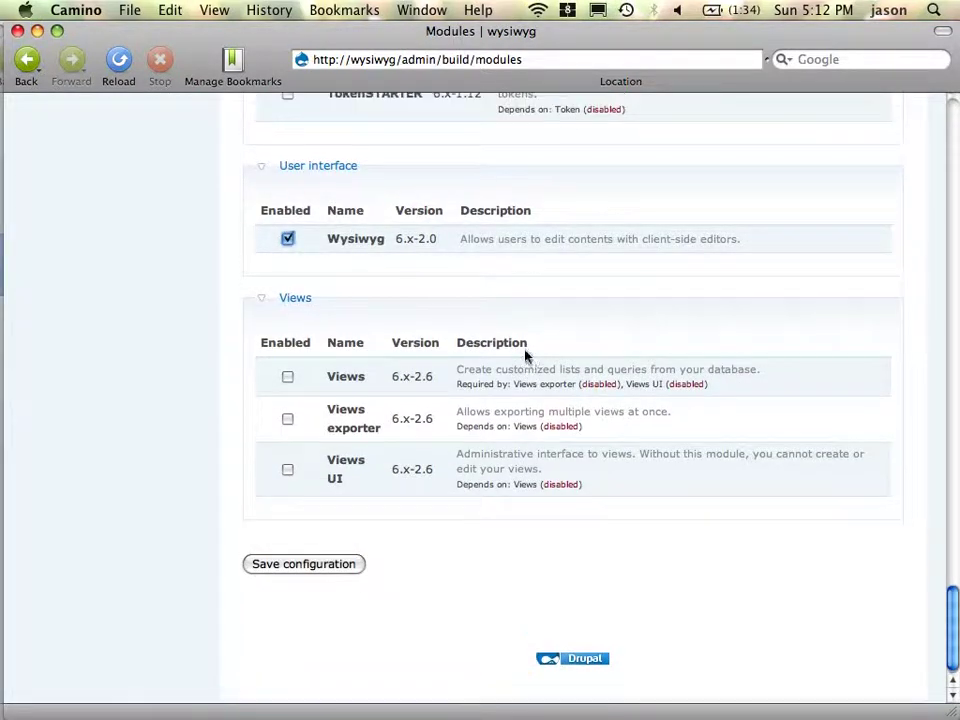
click(323, 566)
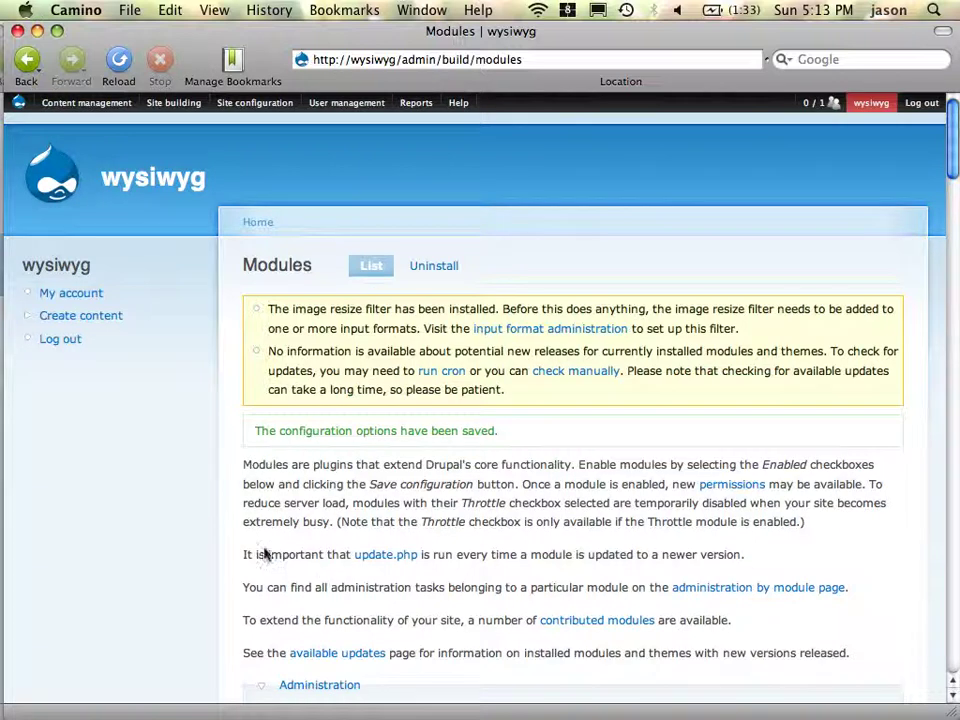
- On User management > Roles, add a new role named 'editor'
scroll(384, 626, down, 5)
scroll(384, 628, down, 15)
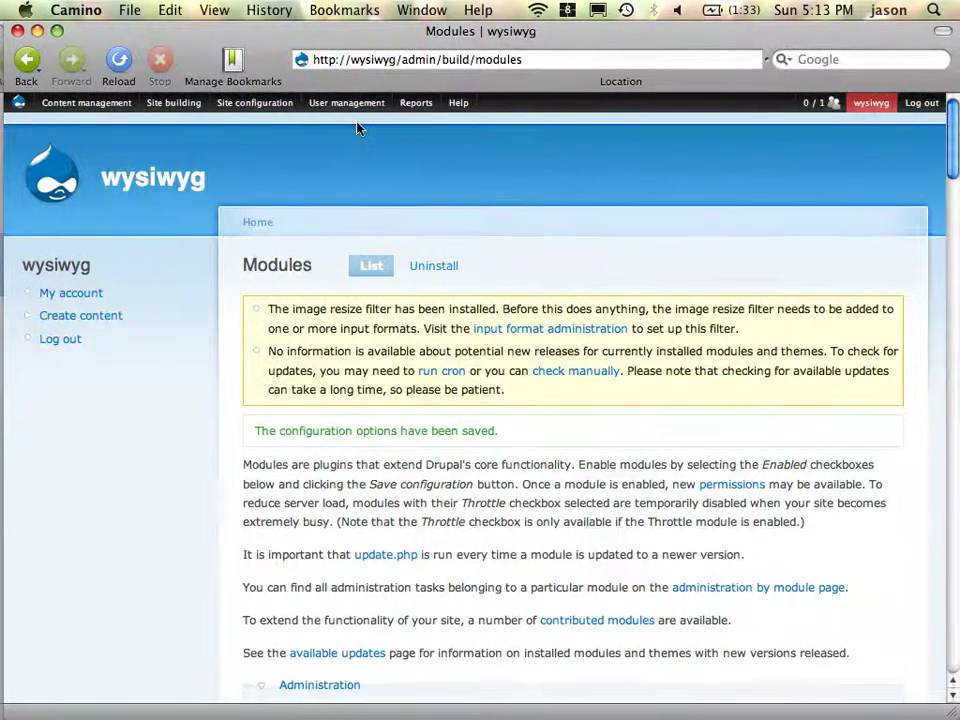
mouse_move(345, 103)
click(354, 163)
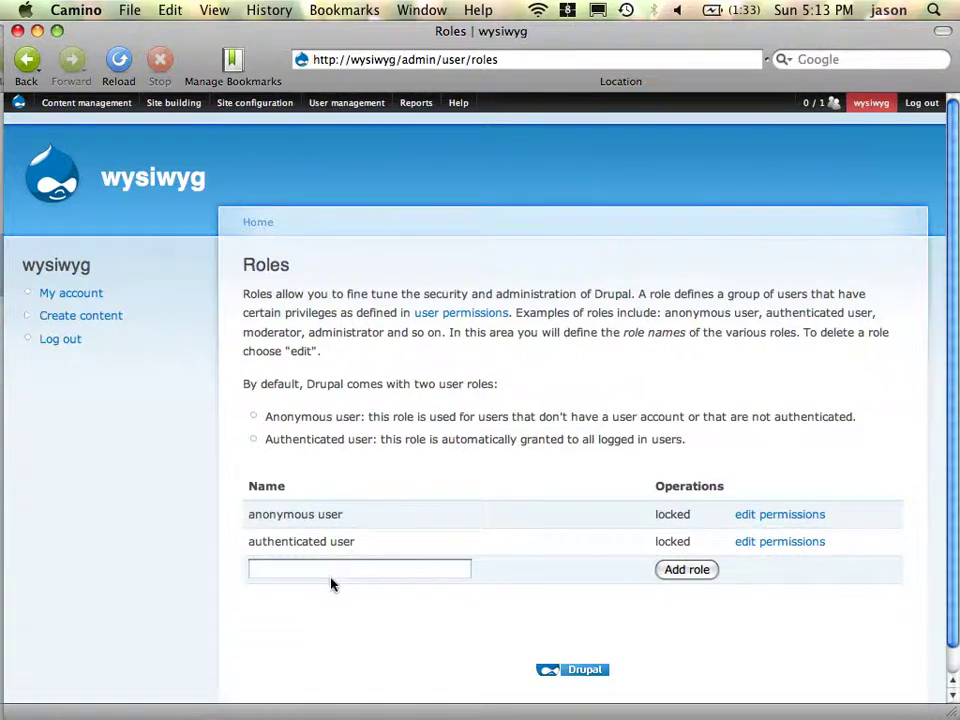
click(331, 576)
text(editor)
click(700, 570)
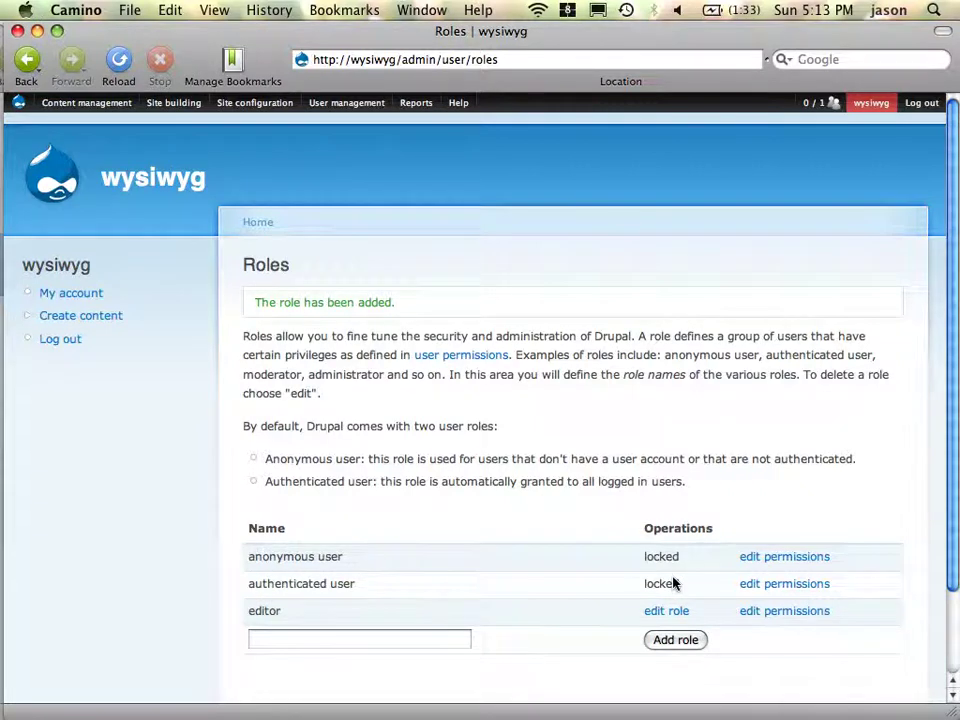
- Let anonymous users access comments, post comments, and post comments without approval
click(480, 358)
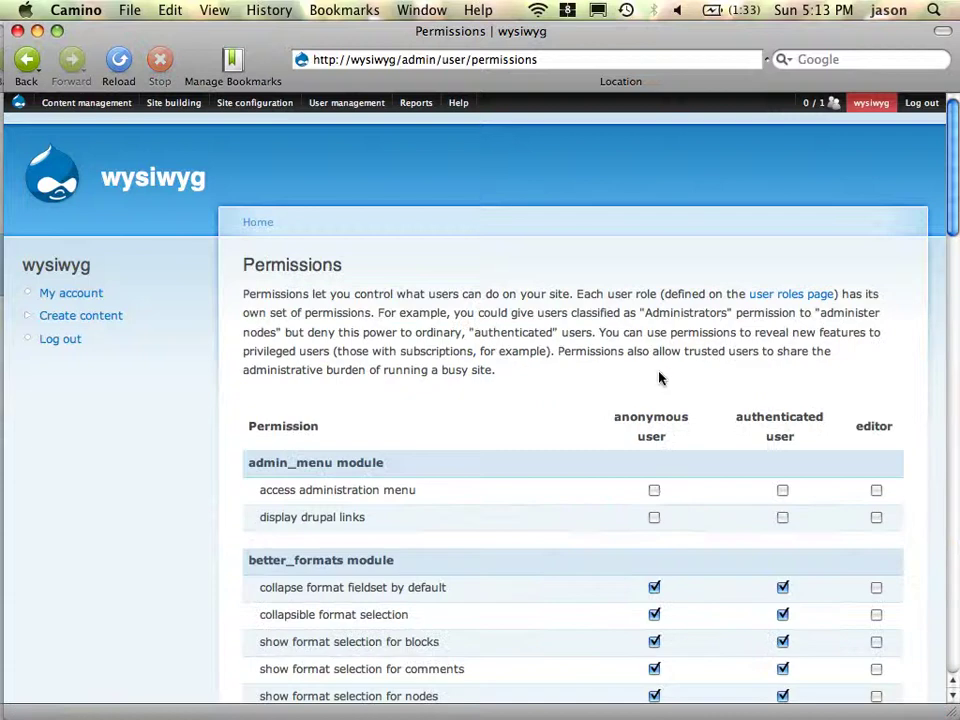
scroll(659, 377, down, 2)
scroll(659, 377, down, 10)
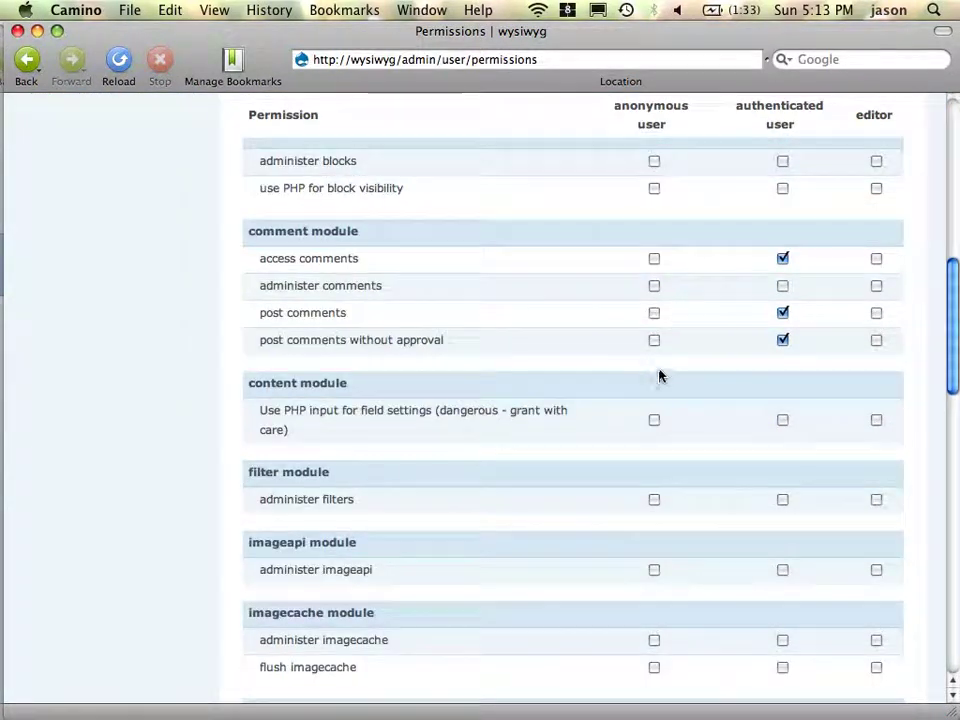
click(655, 259)
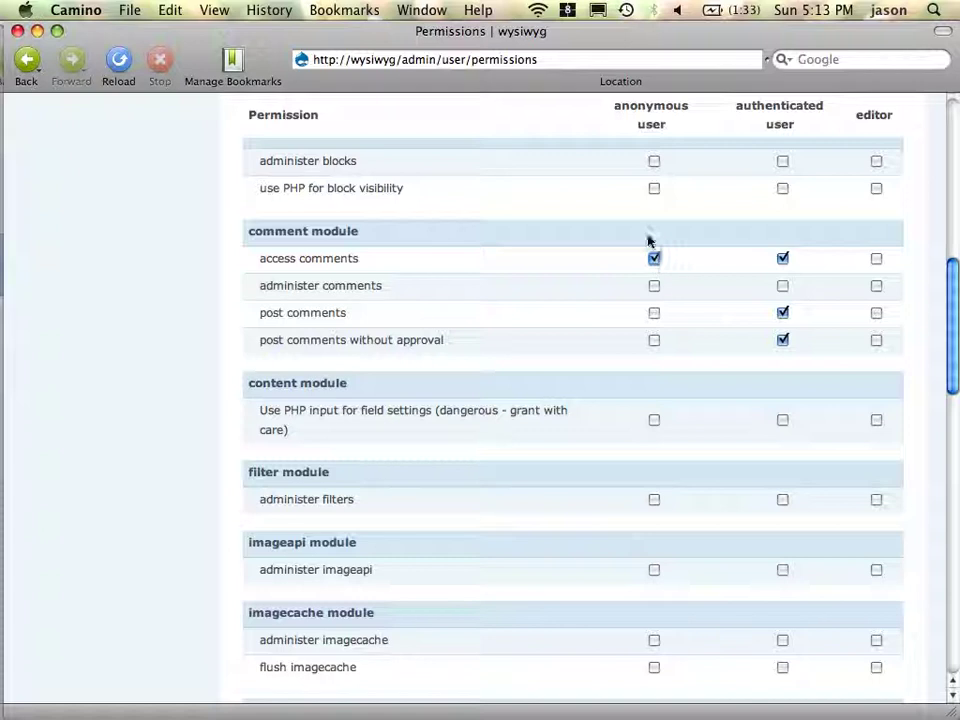
click(655, 313)
click(655, 341)
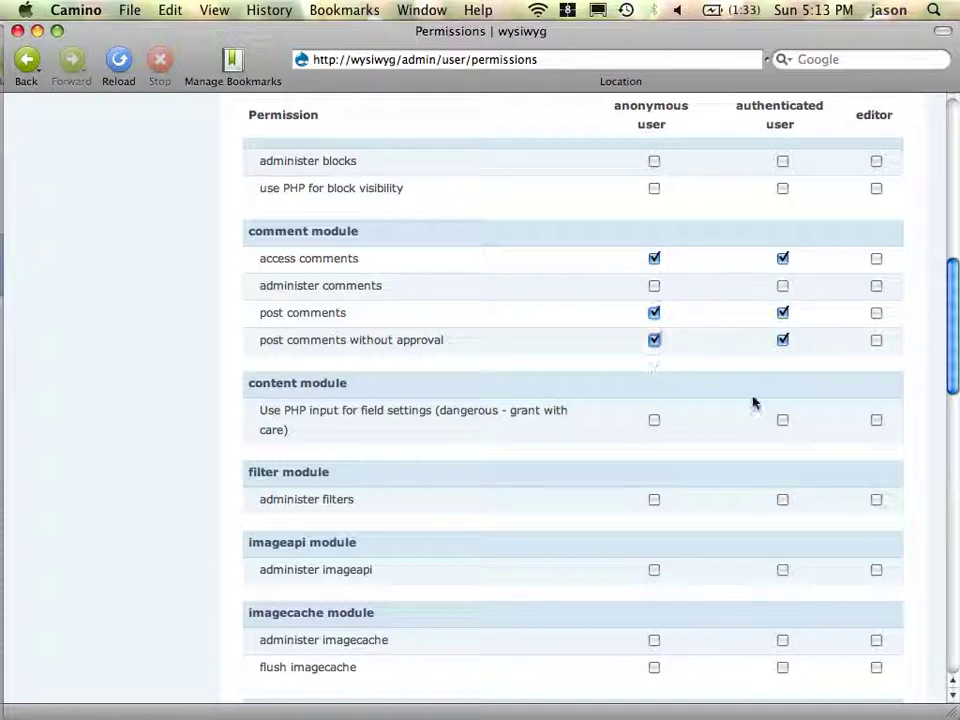
- Let the editor role create page content and edit any page content, then save permissions
scroll(748, 402, down, 10)
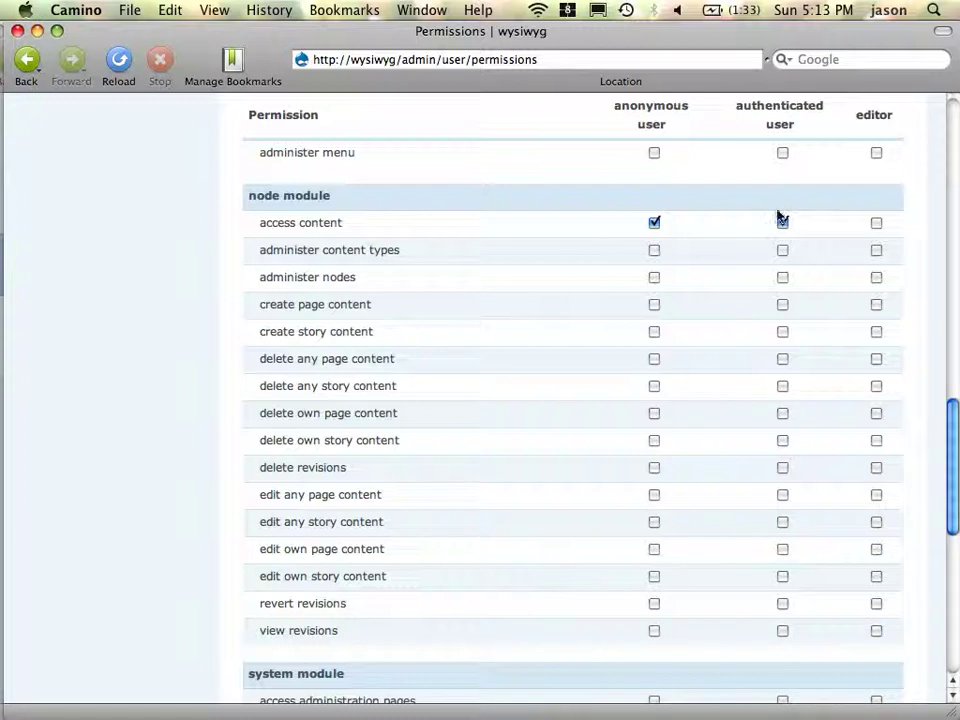
click(877, 305)
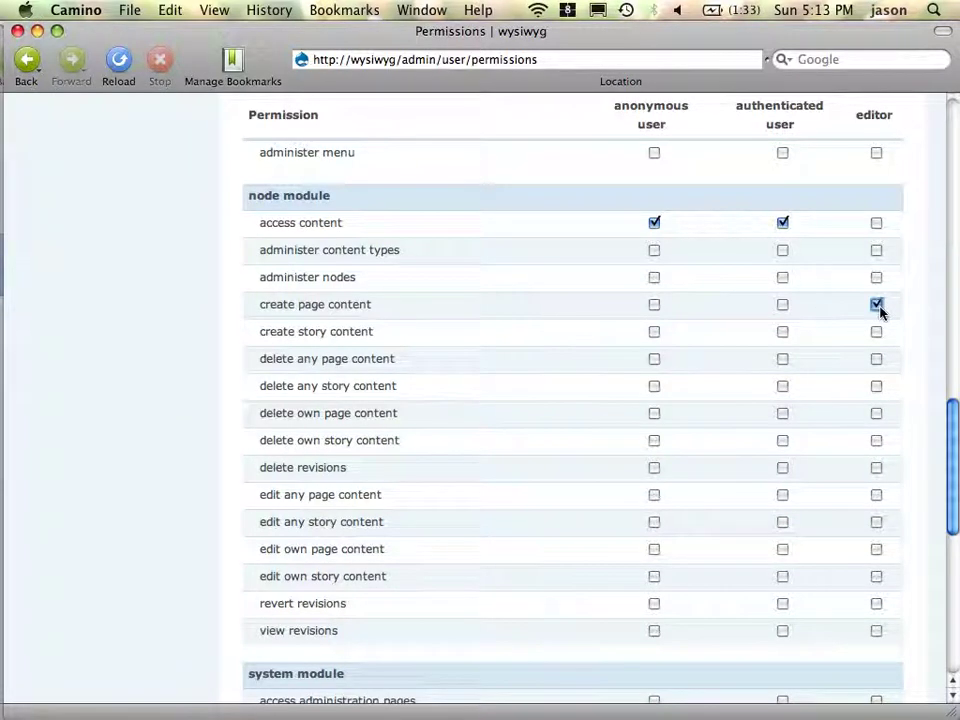
click(877, 495)
scroll(568, 441, down, 10)
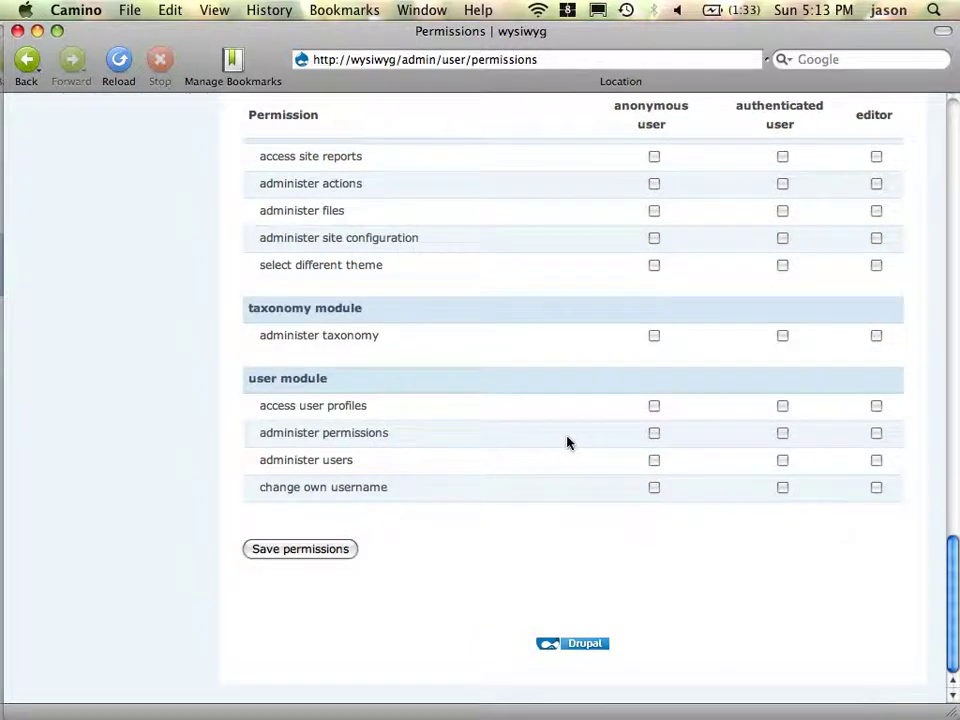
click(317, 552)
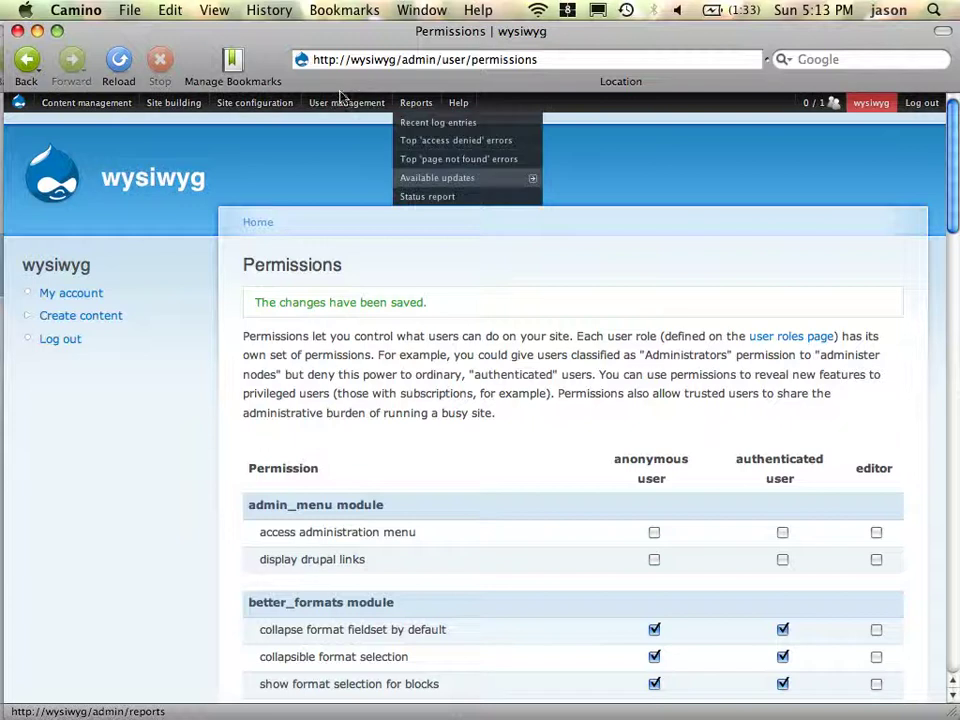
- Add a user named editor with an e-mail and password, holding the editor role
mouse_move(346, 102)
mouse_move(354, 196)
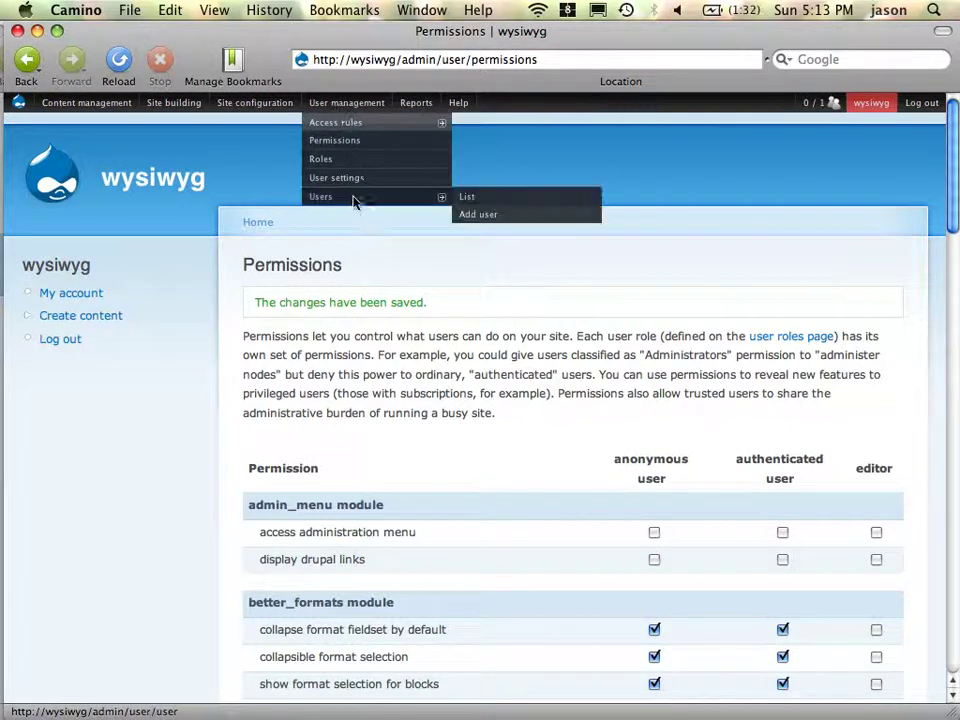
click(487, 199)
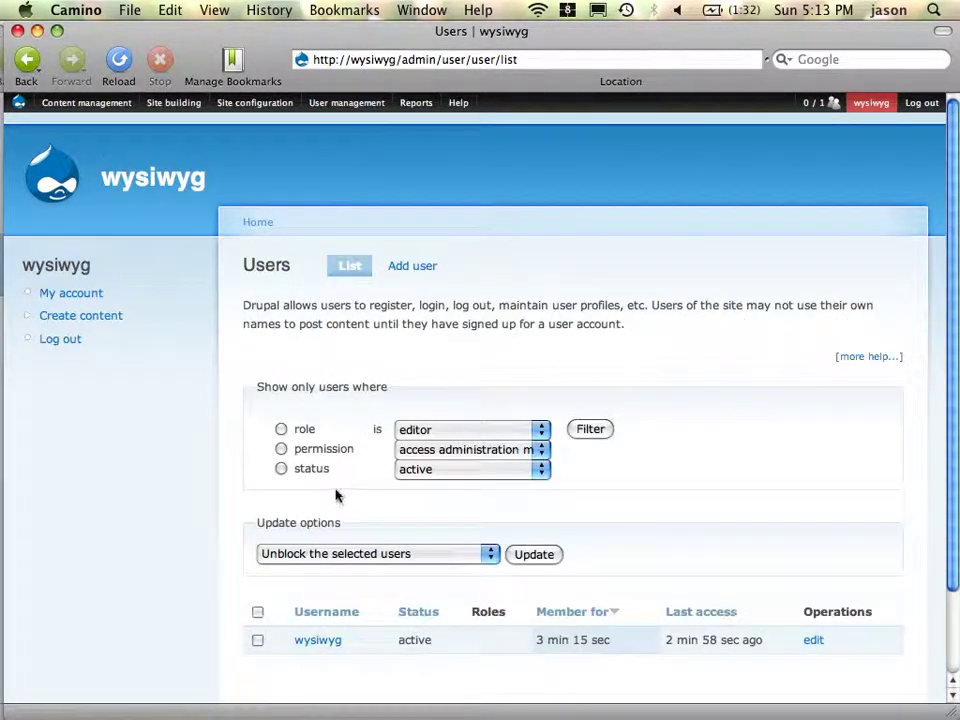
click(416, 268)
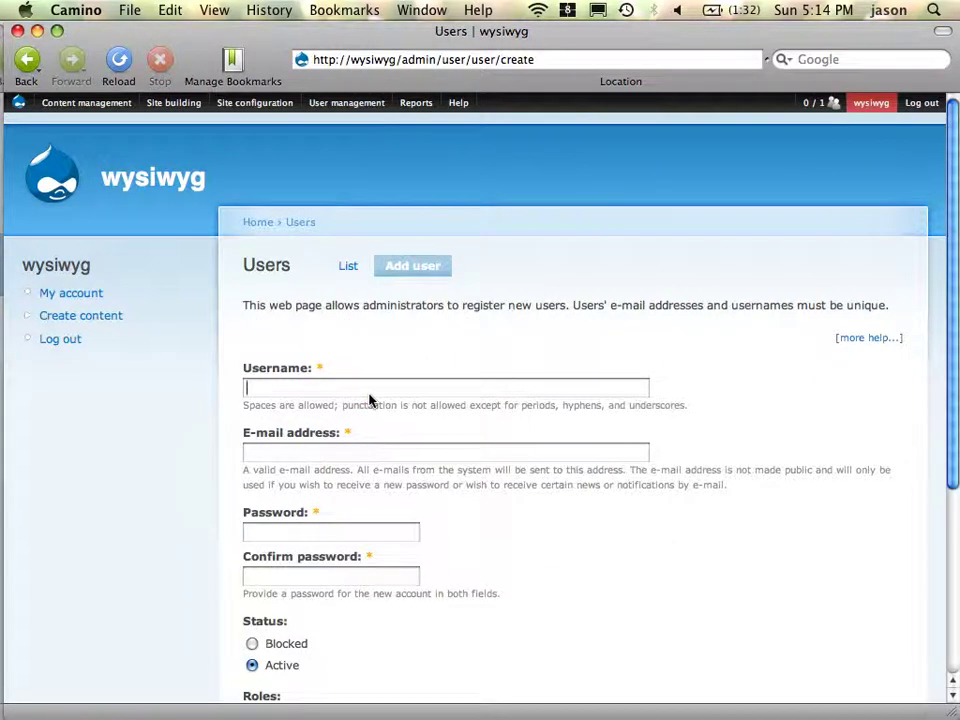
text(editor)
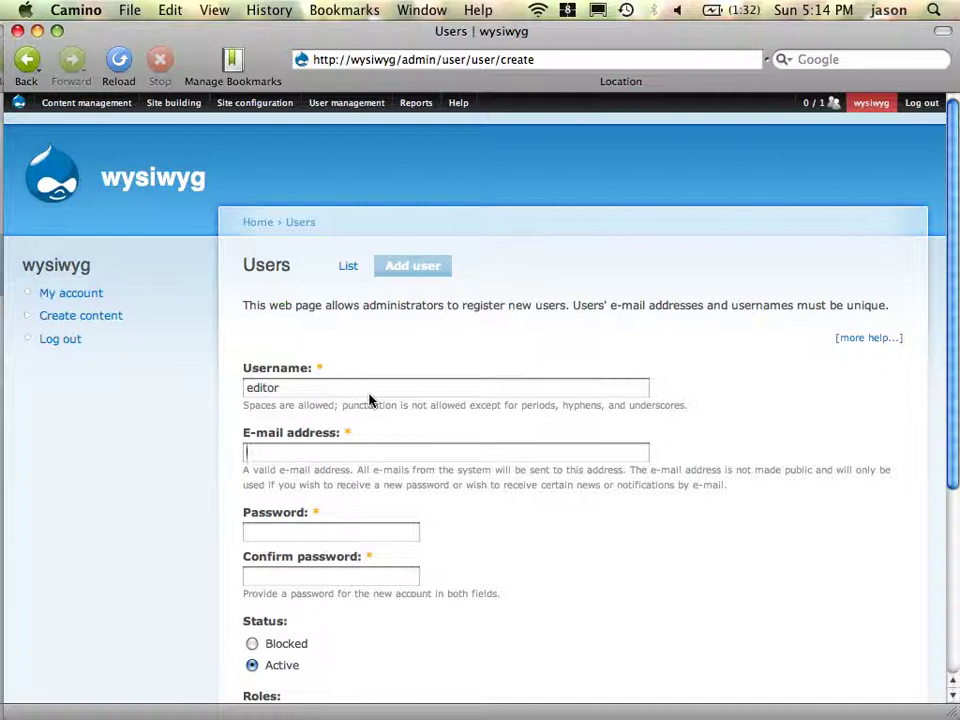
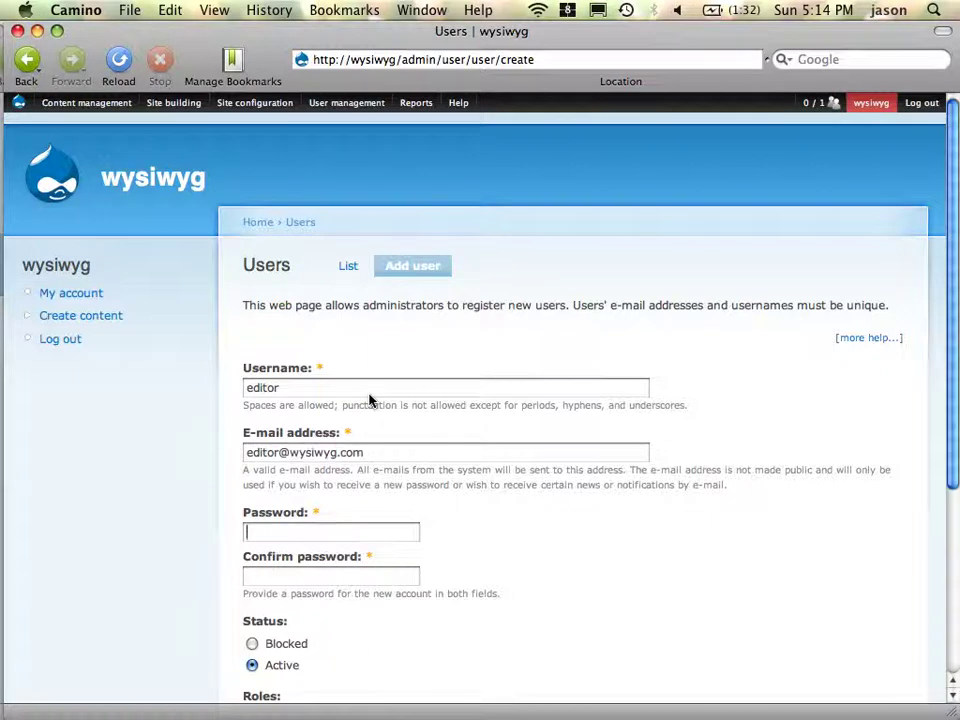
text(editor)
key(Tab)
text(edito)
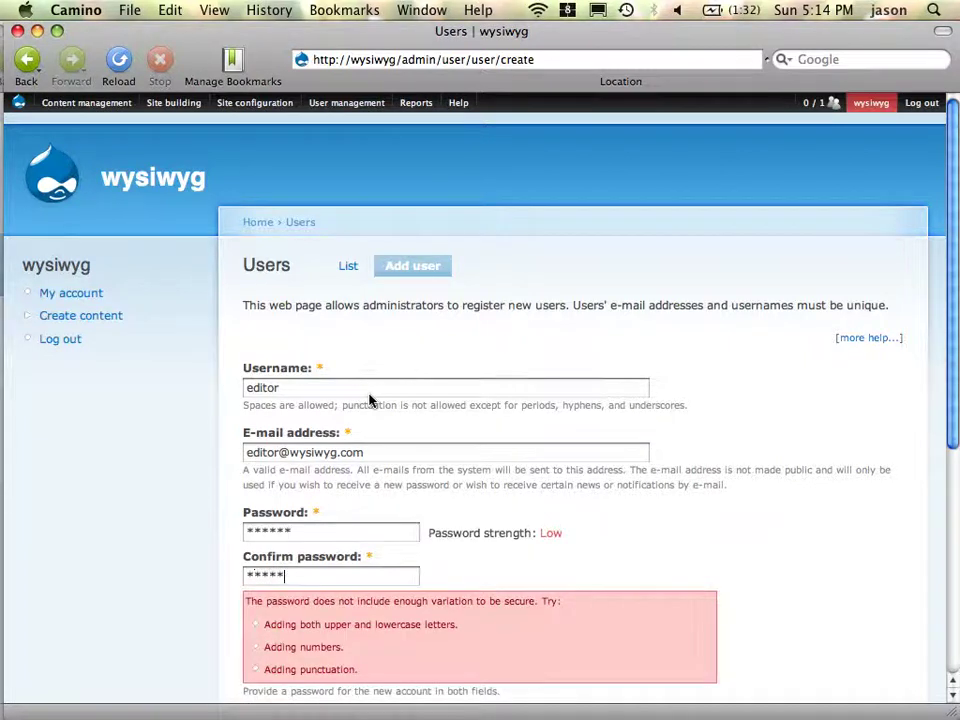
text(r)
scroll(476, 392, down, 5)
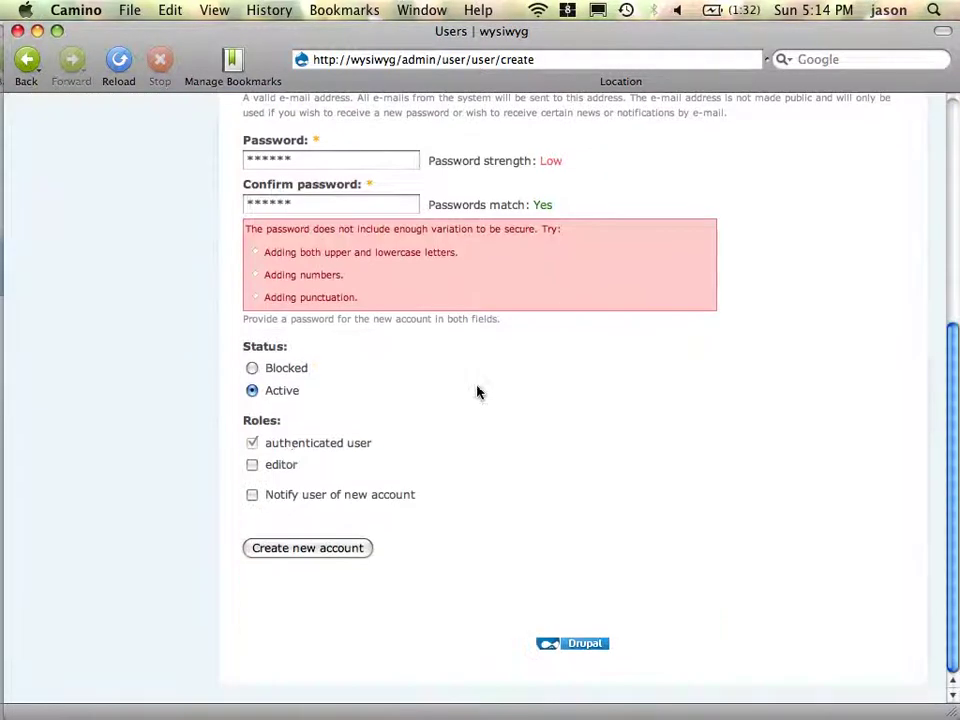
click(278, 469)
click(333, 548)
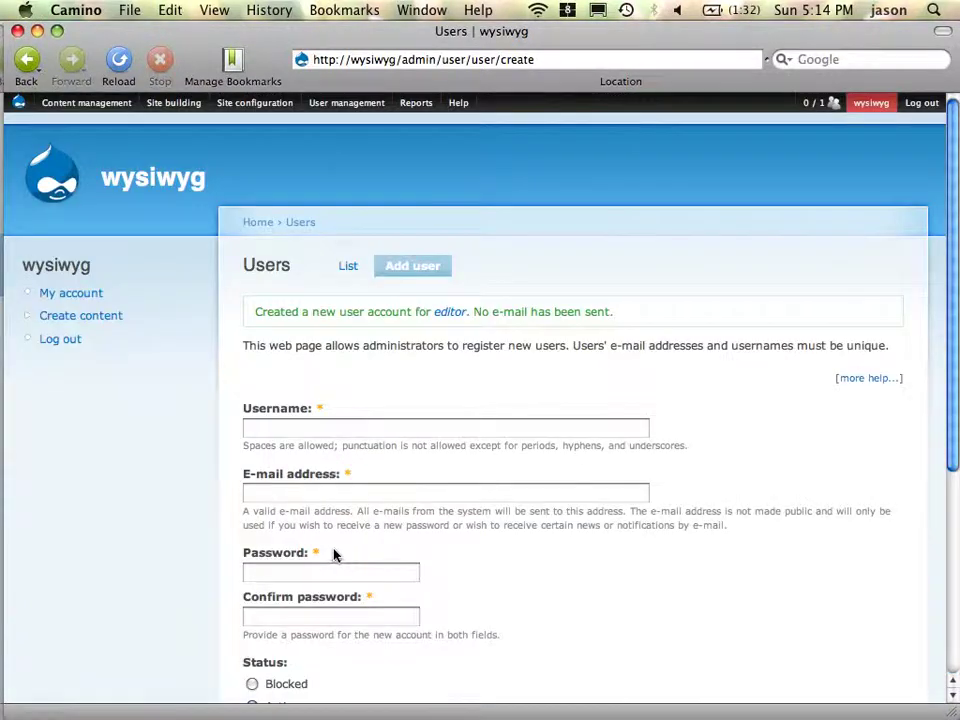
key(super+Tab)
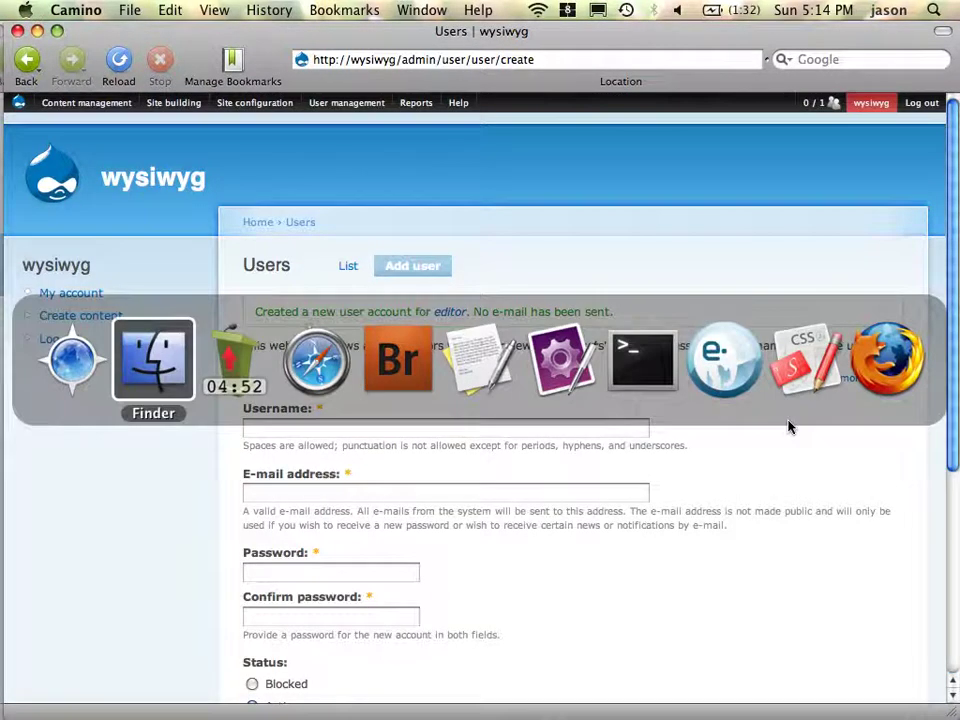
- Log in as the editor user in the second browser, retyping the password after a failed attempt
click(906, 360)
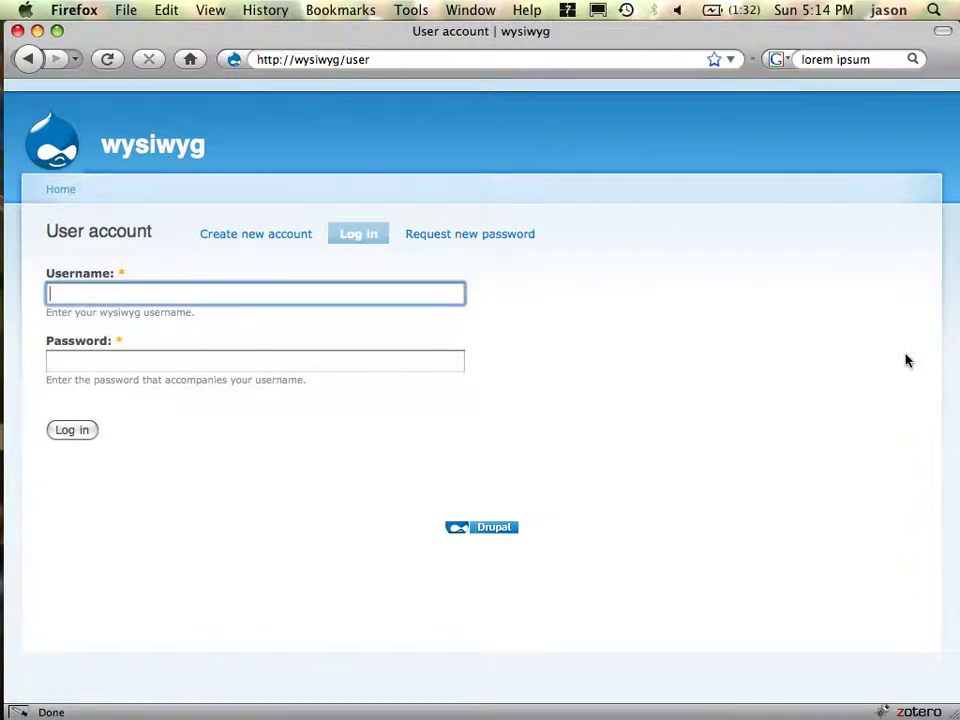
text(ditor)
key(Tab)
text(edi)
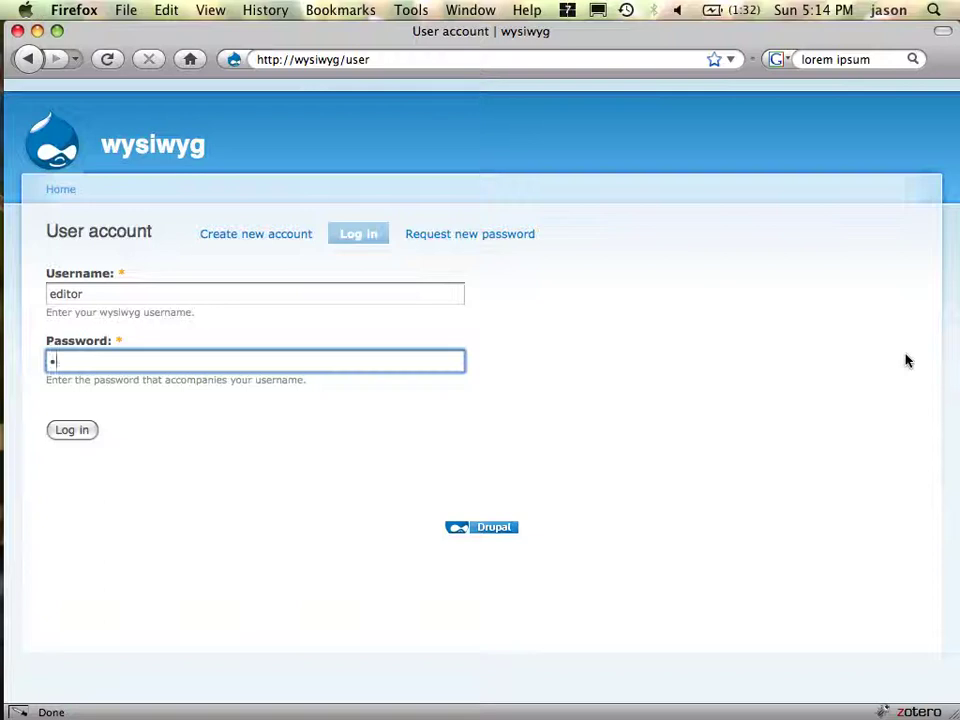
text(editor)
key(Return)
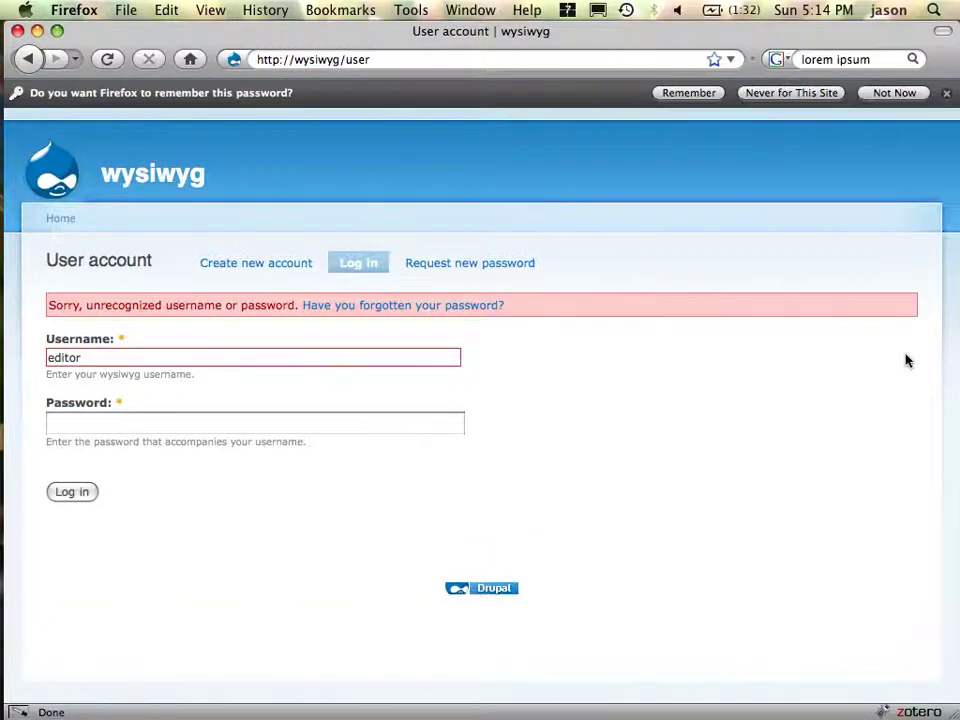
click(390, 434)
text(ed)
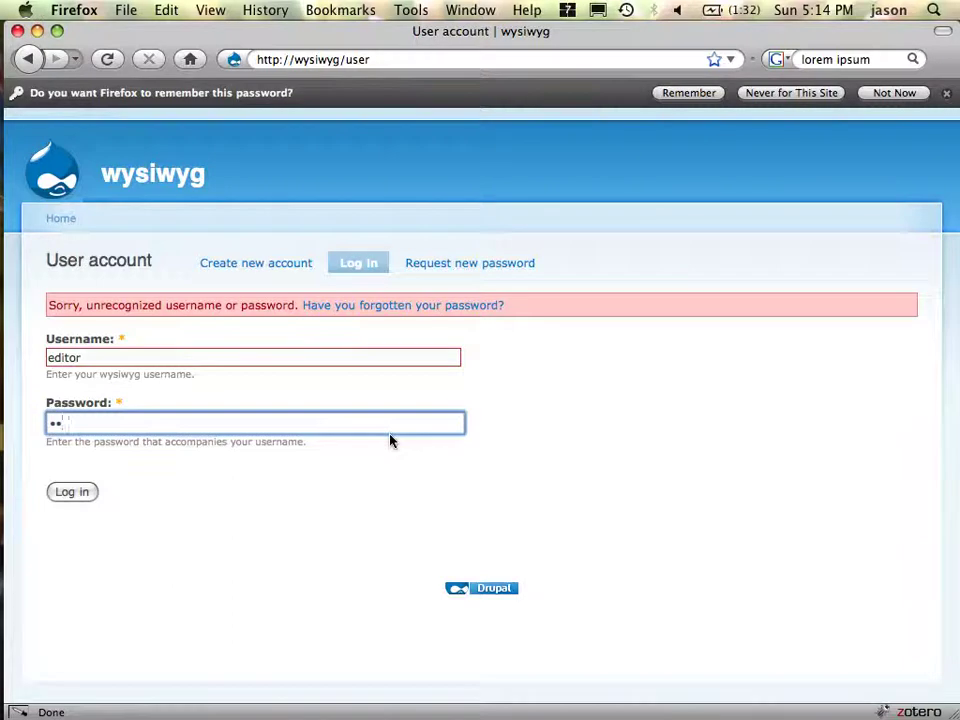
text(itor)
key(Return)
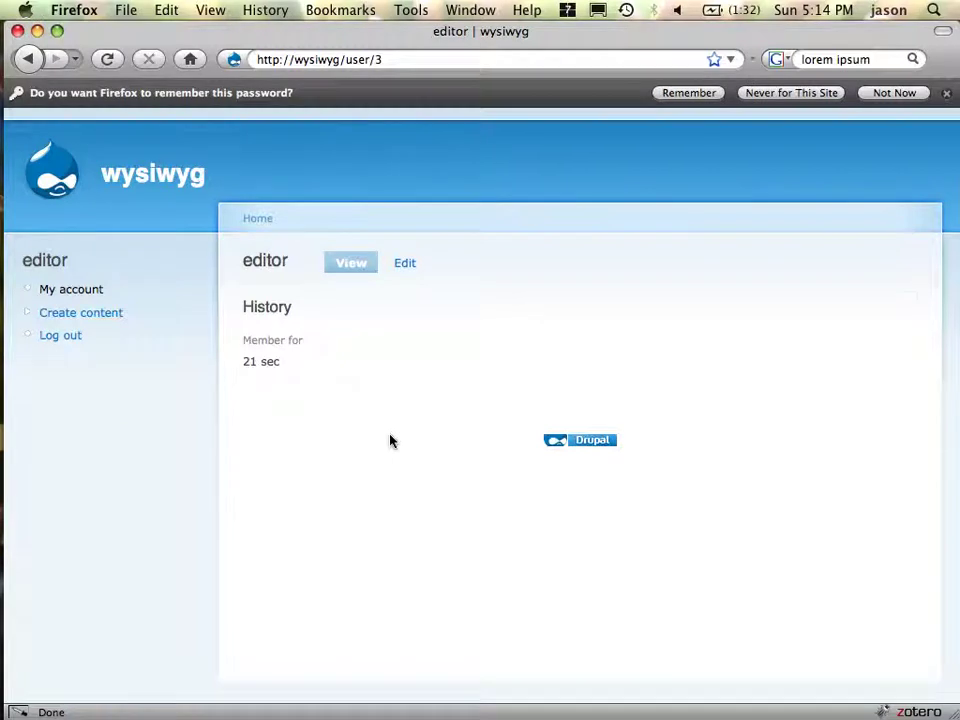
key(ctrl+Right)
key(ctrl+Left)
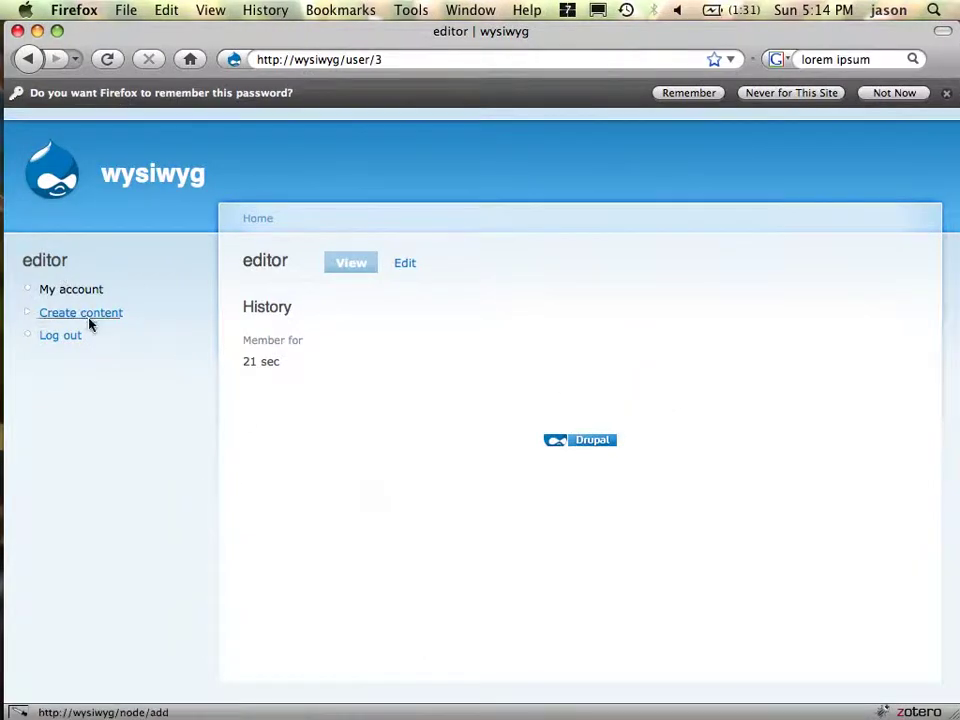
- As the editor, open Create content > Page and look over the empty form
click(86, 313)
click(283, 292)
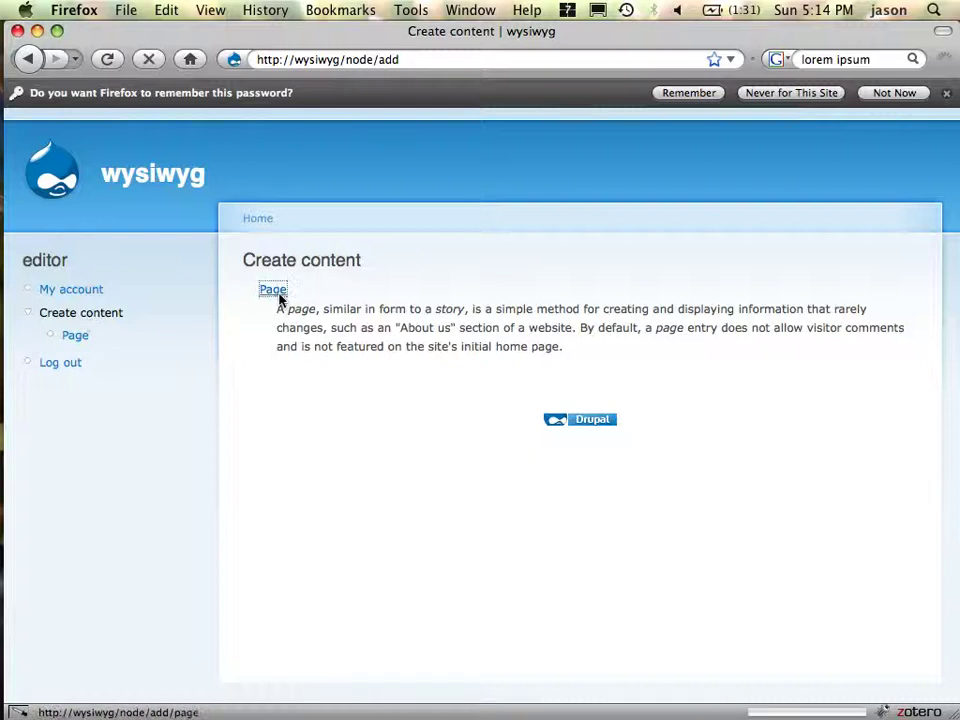
click(453, 437)
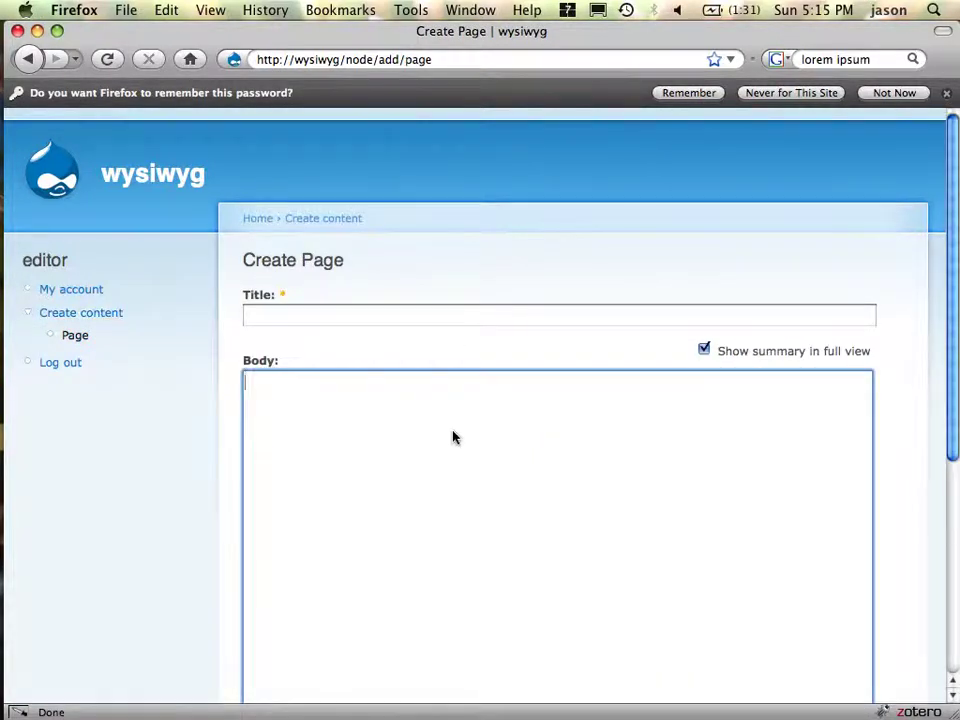
key(shift+Tab)
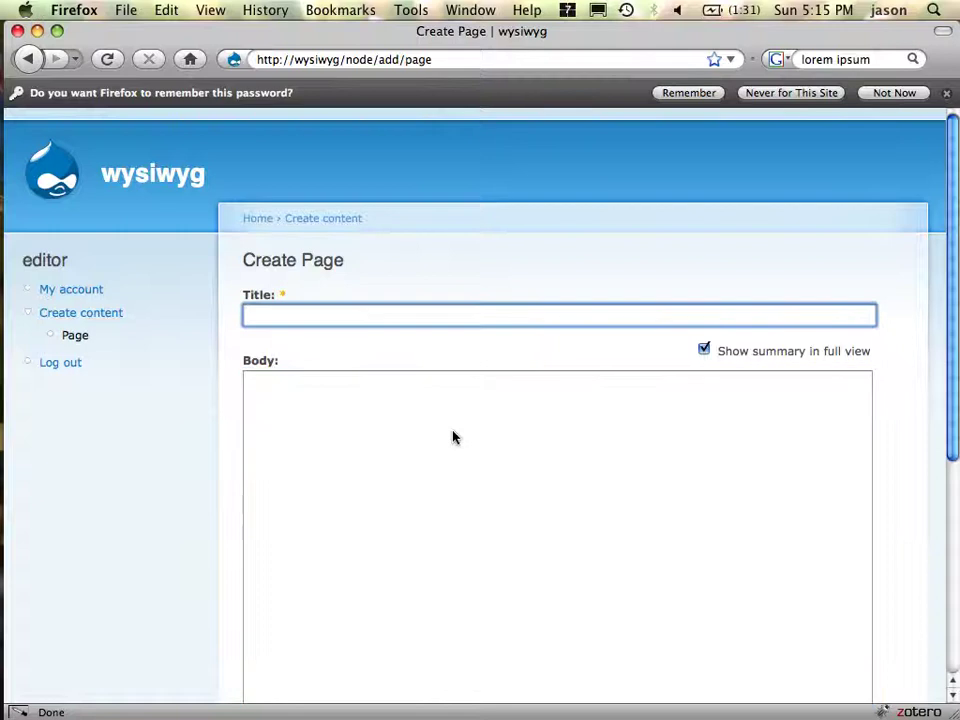
scroll(529, 574, down, 5)
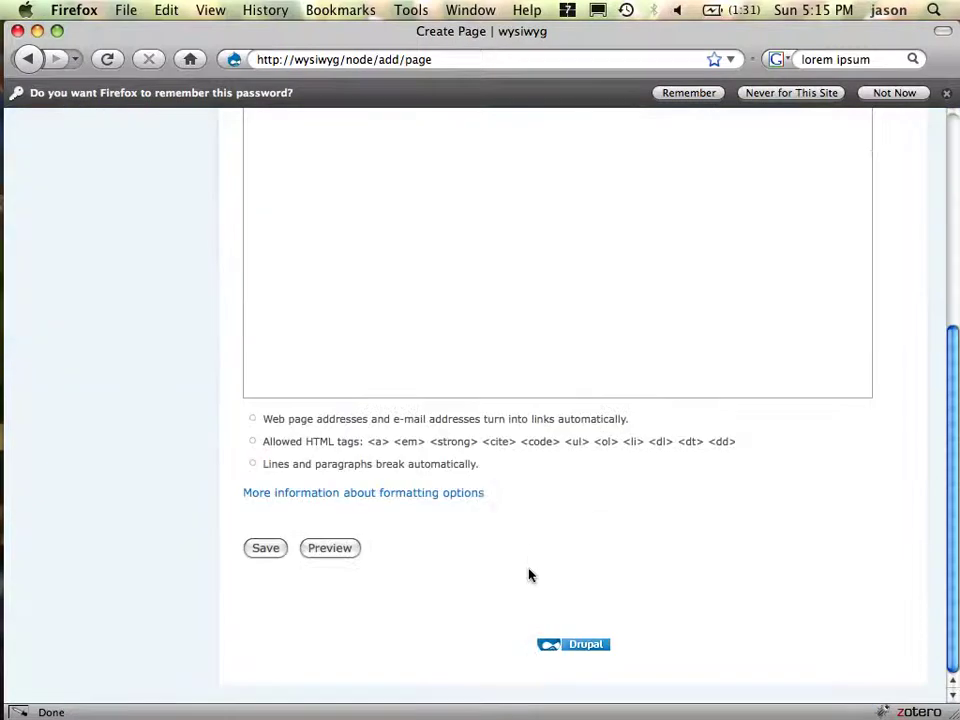
scroll(529, 574, up, 5)
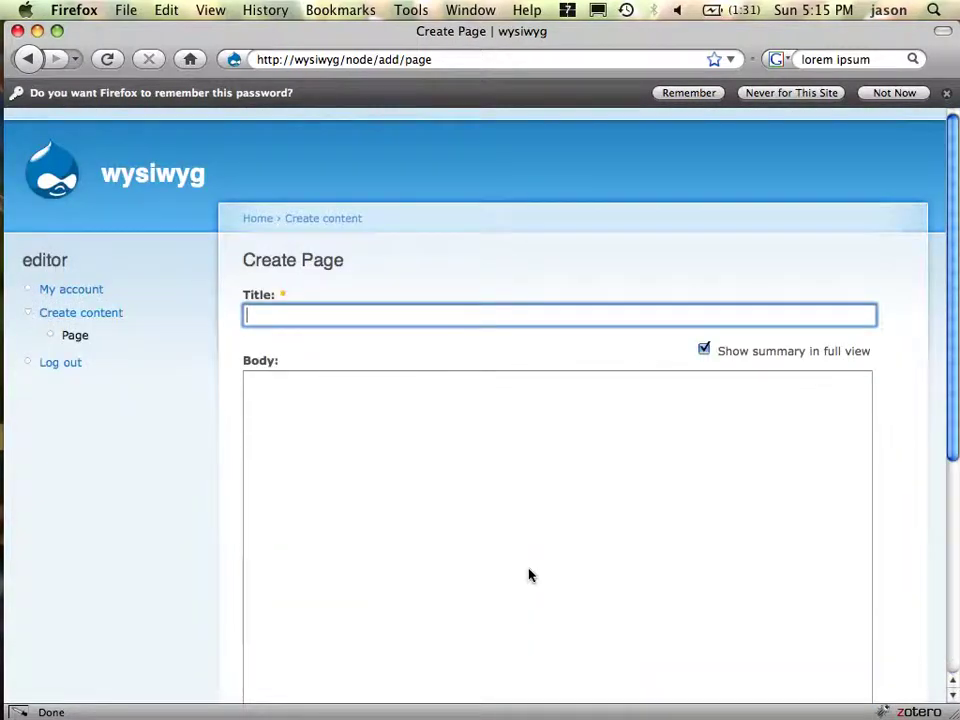
scroll(529, 574, down, 5)
scroll(529, 574, up, 5)
key(super+Tab)
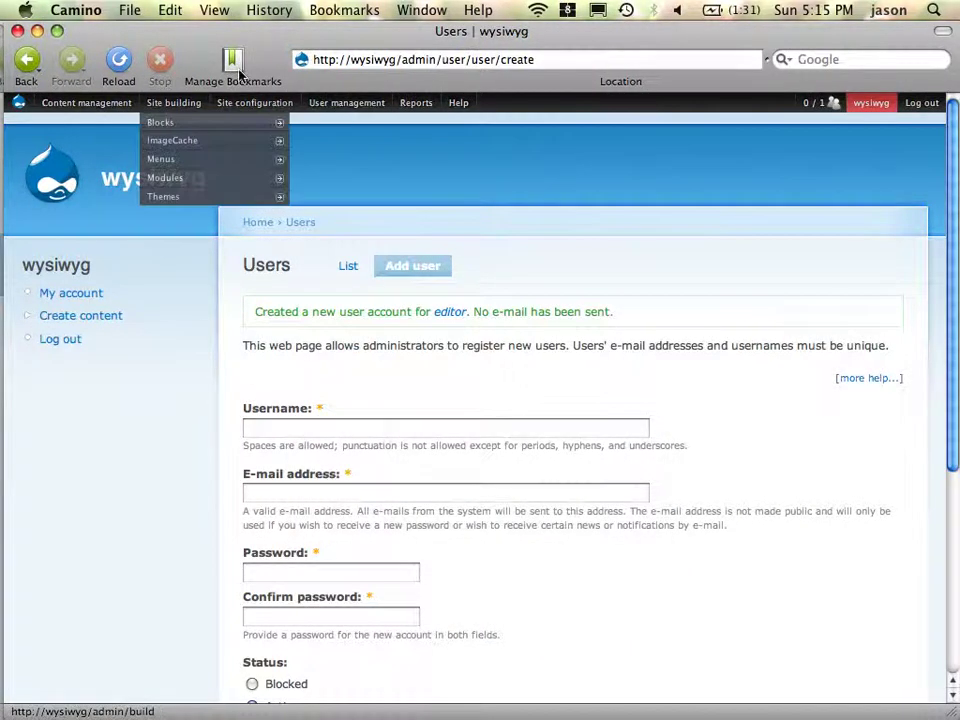
- Open Site configuration > Wysiwyg and scroll through the uninstalled editor list to TinyMCE
mouse_move(255, 102)
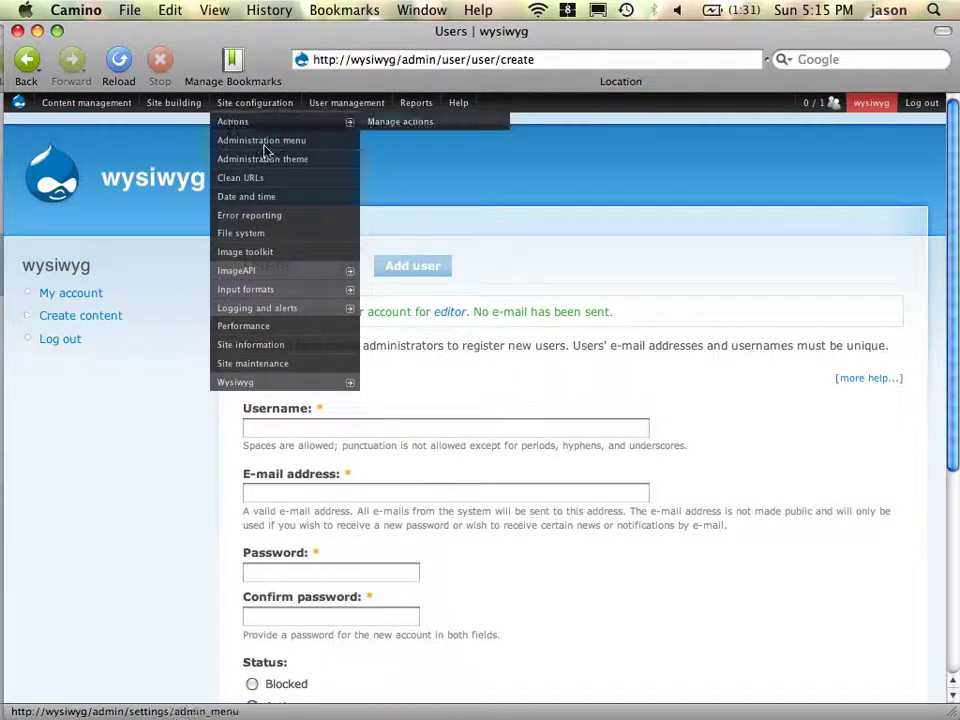
mouse_move(260, 382)
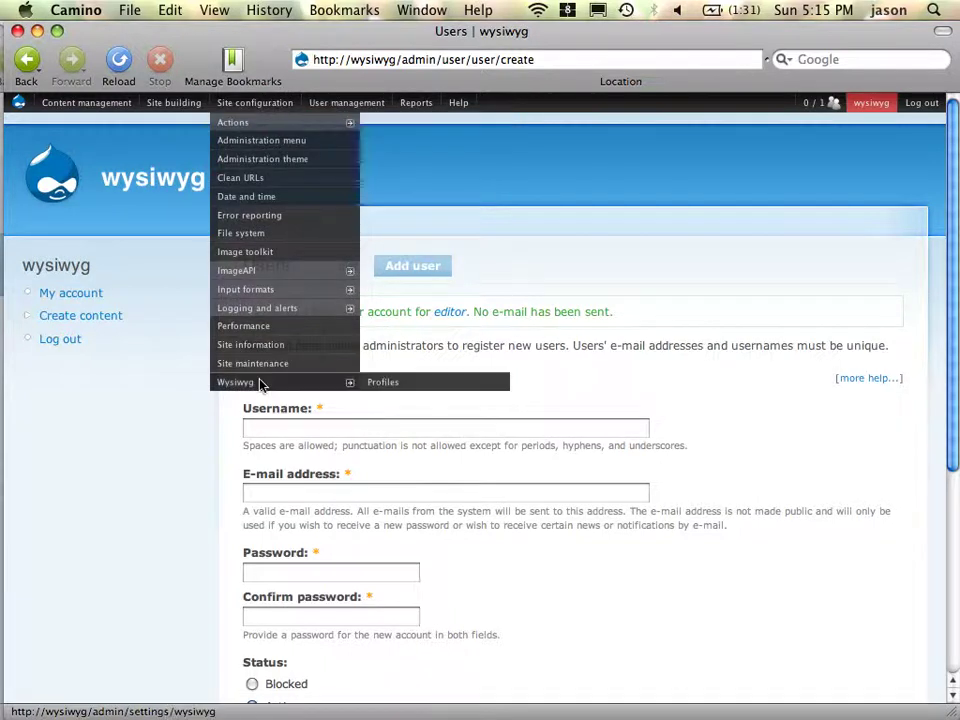
click(318, 386)
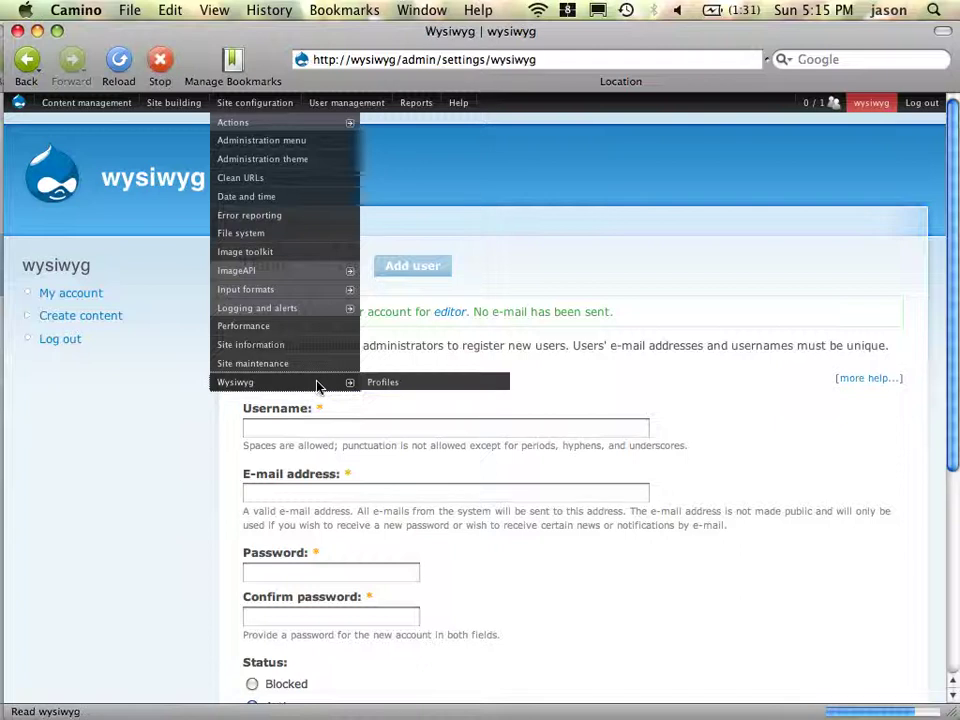
scroll(506, 374, down, 15)
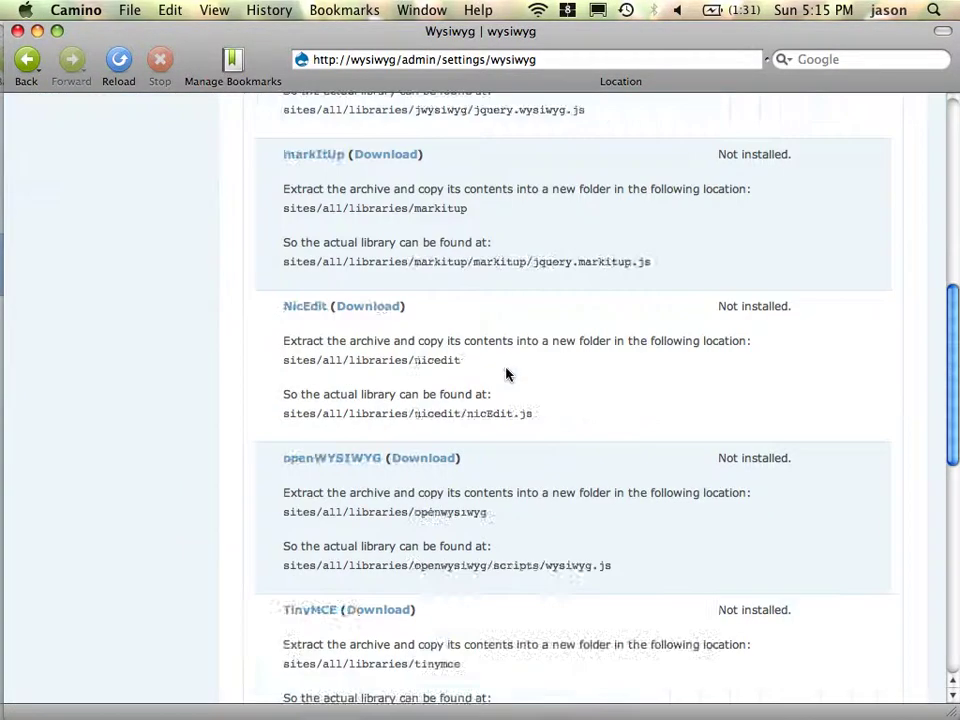
scroll(506, 374, up, 15)
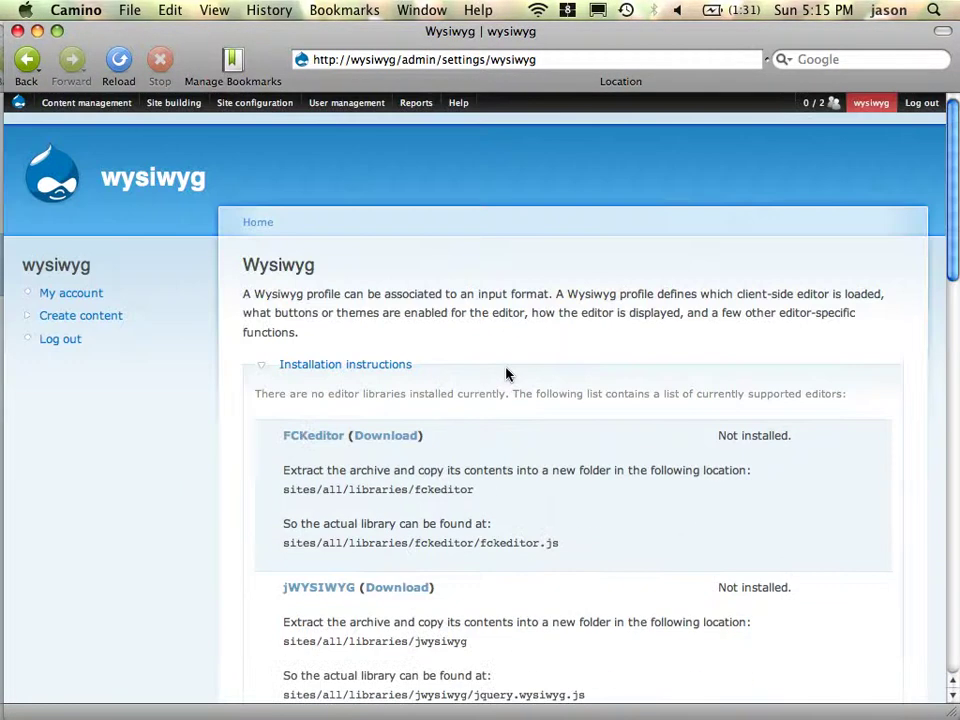
scroll(506, 374, down, 3)
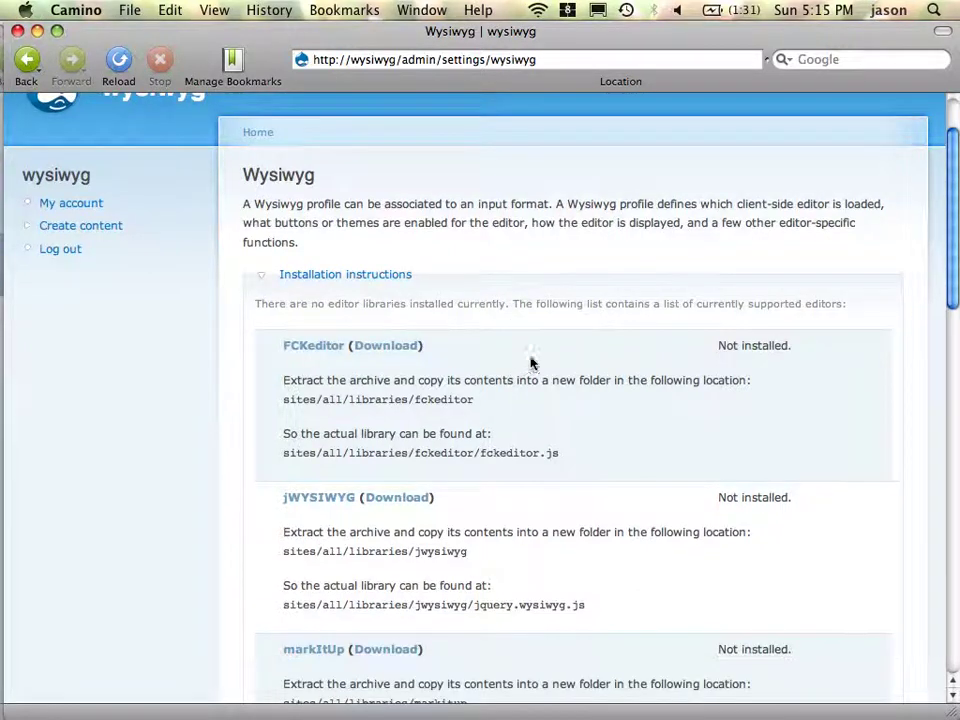
scroll(532, 362, down, 20)
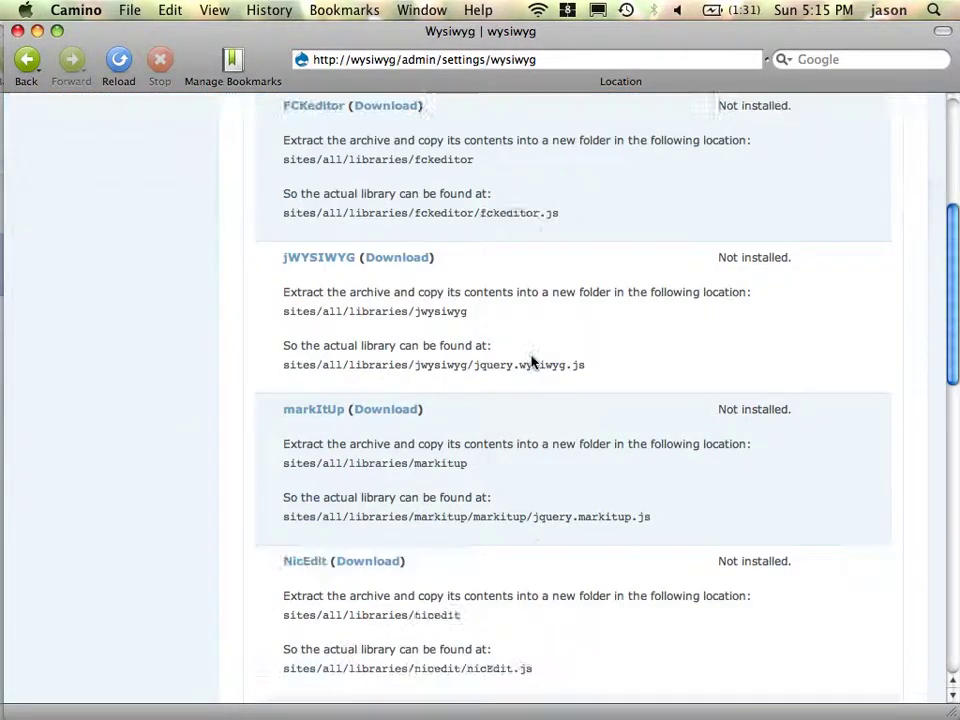
scroll(532, 362, down, 8)
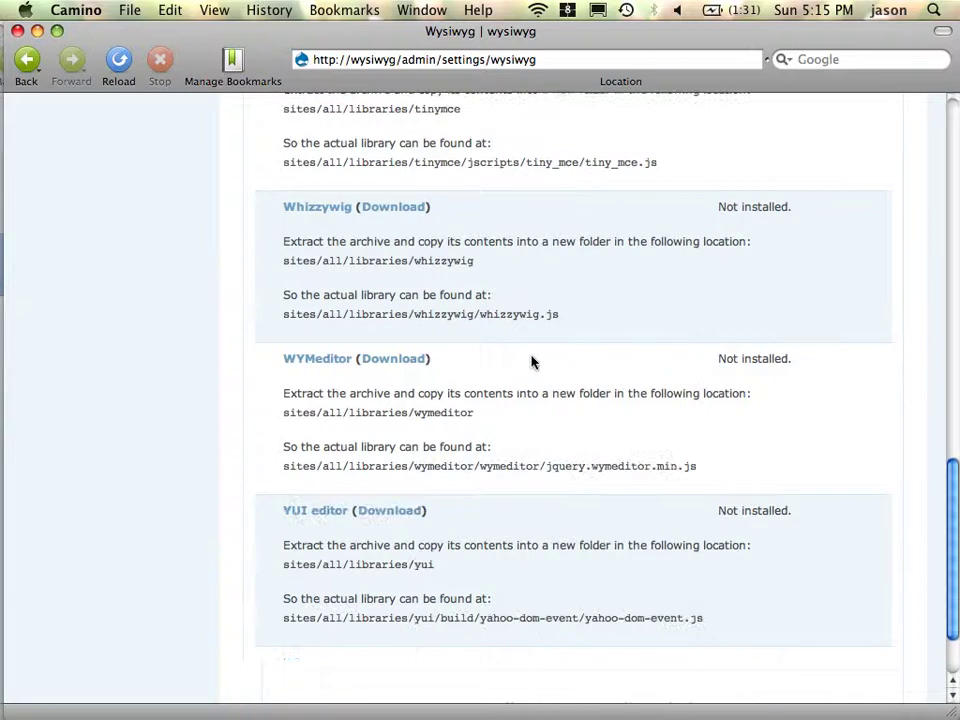
scroll(532, 362, up, 10)
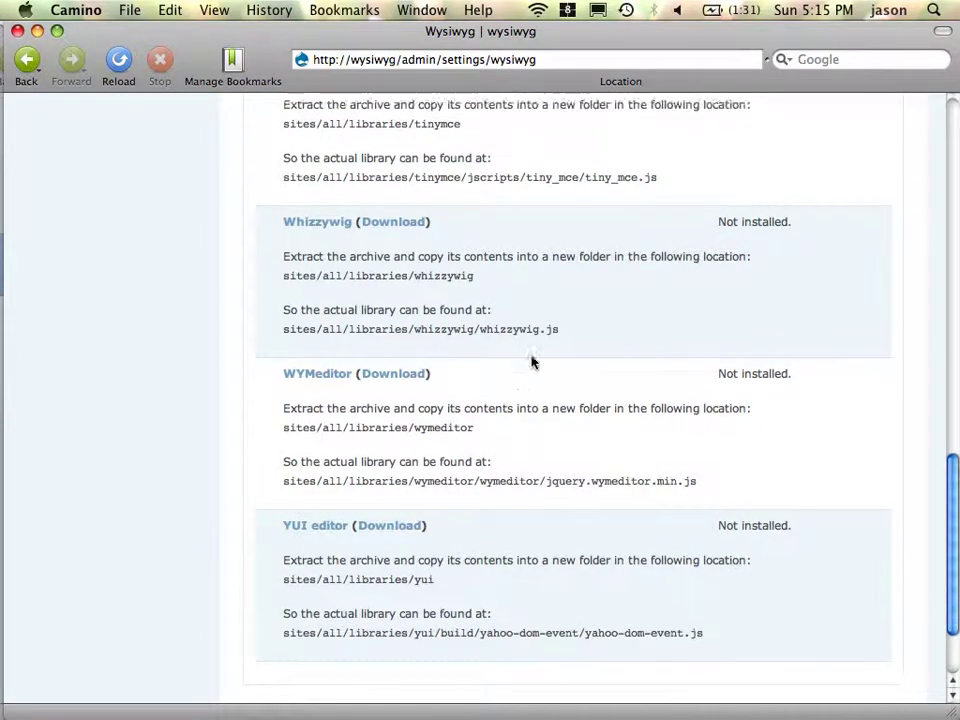
scroll(532, 362, up, 8)
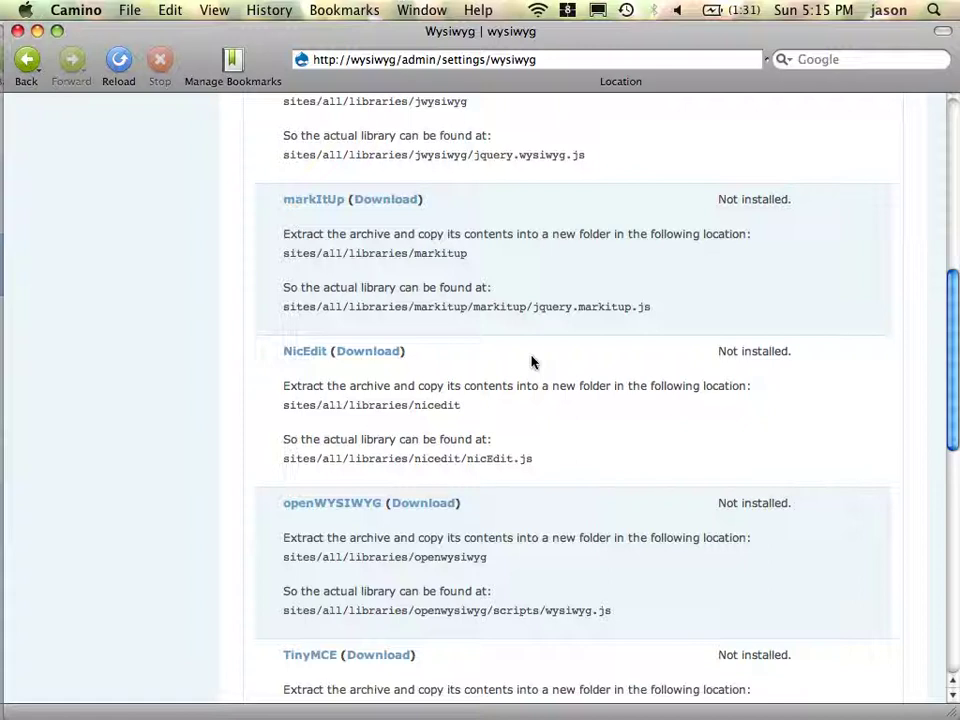
scroll(532, 362, up, 5)
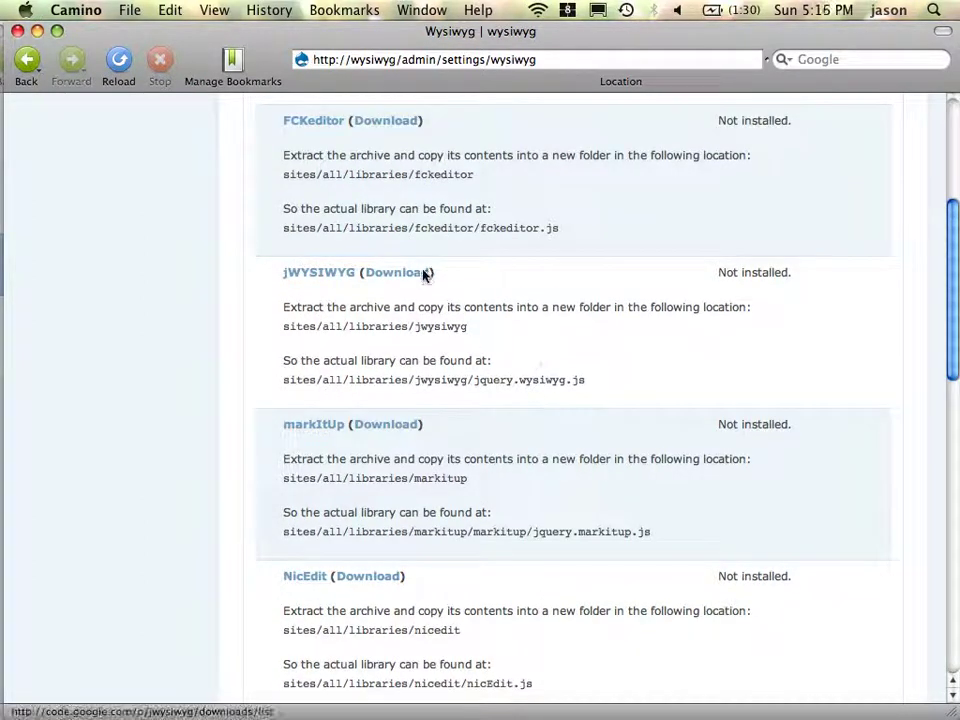
scroll(583, 476, down, 5)
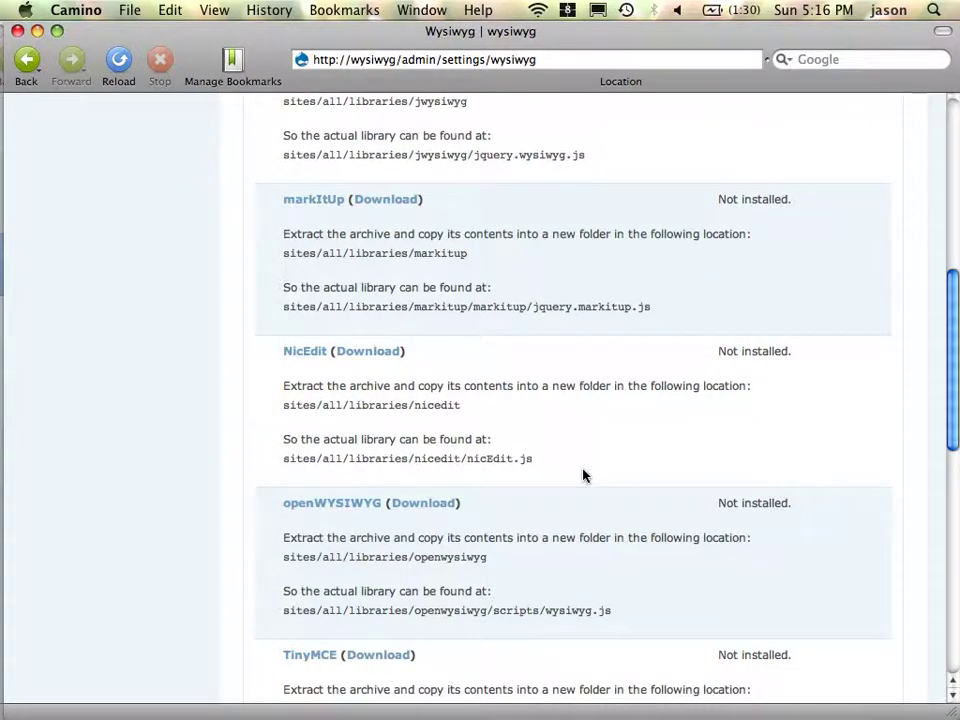
scroll(583, 476, down, 7)
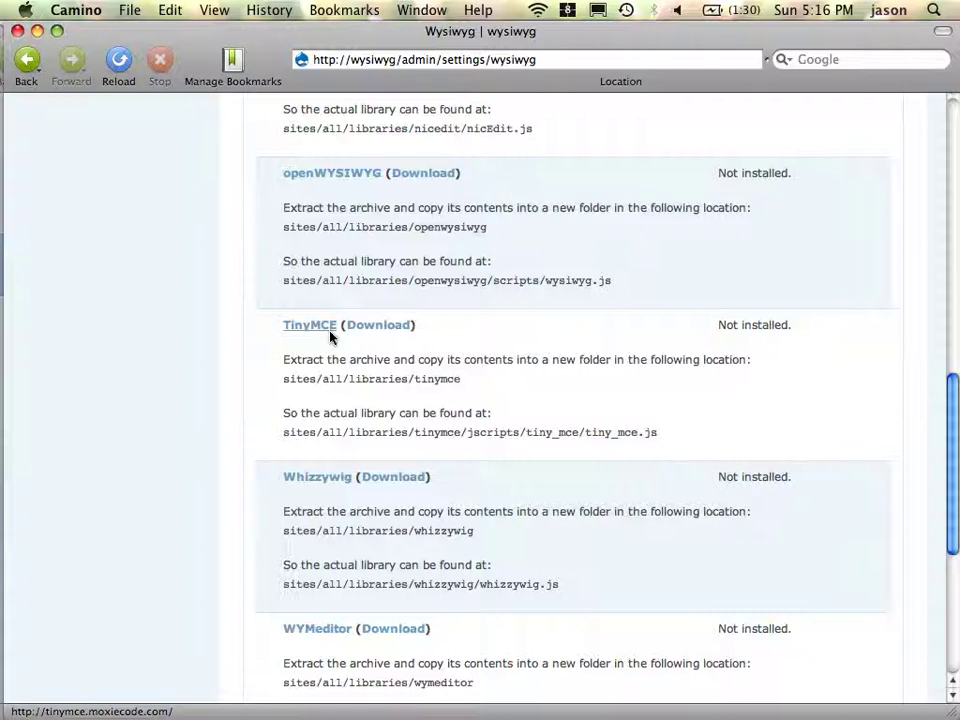
- Open the TinyMCE download page in a new tab to fetch the 3.2.5 zip
click(390, 334)
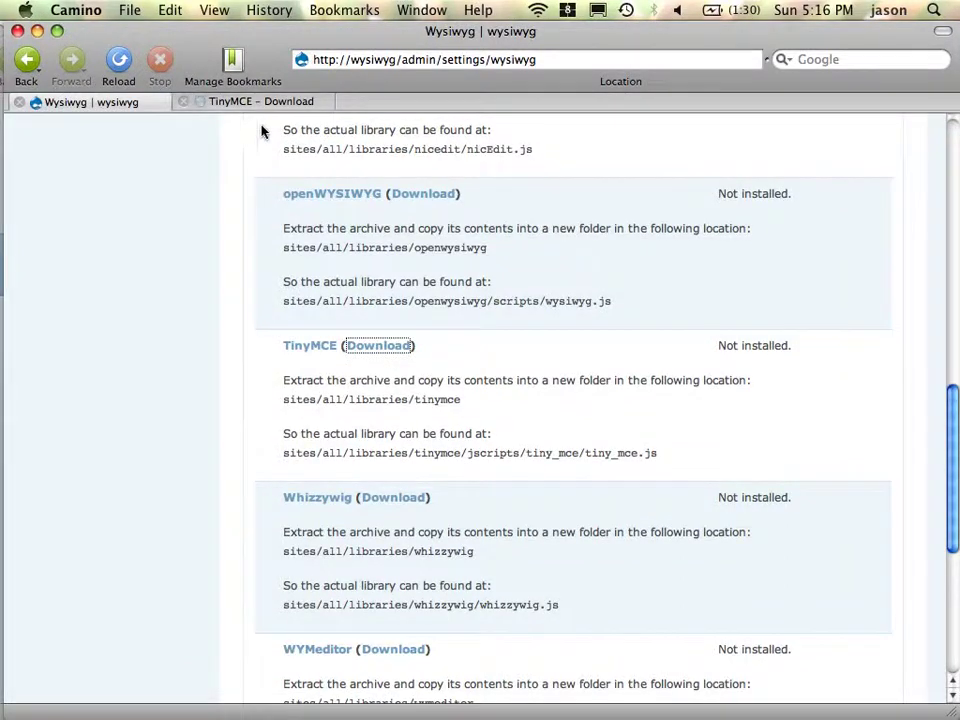
click(264, 103)
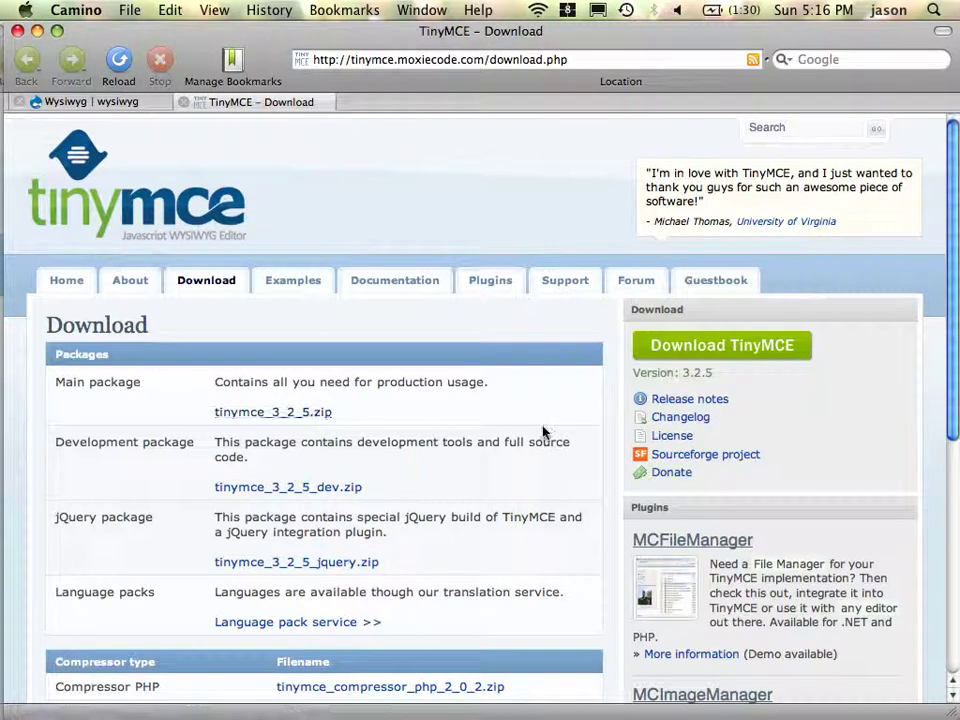
key(super+Tab)
key(super+Tab)
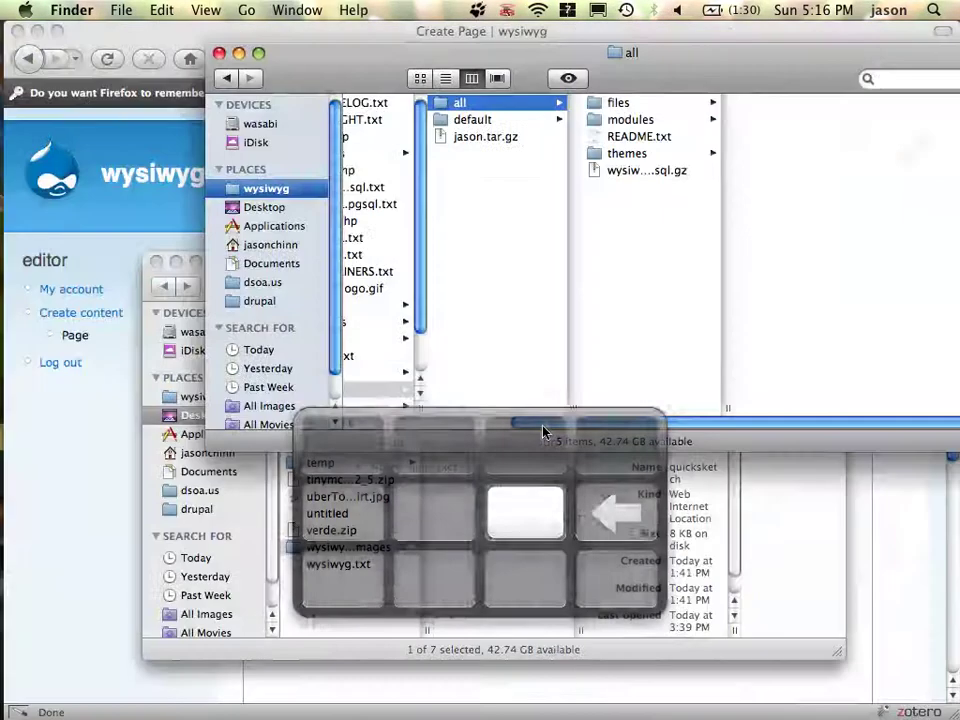
key(super+Tab)
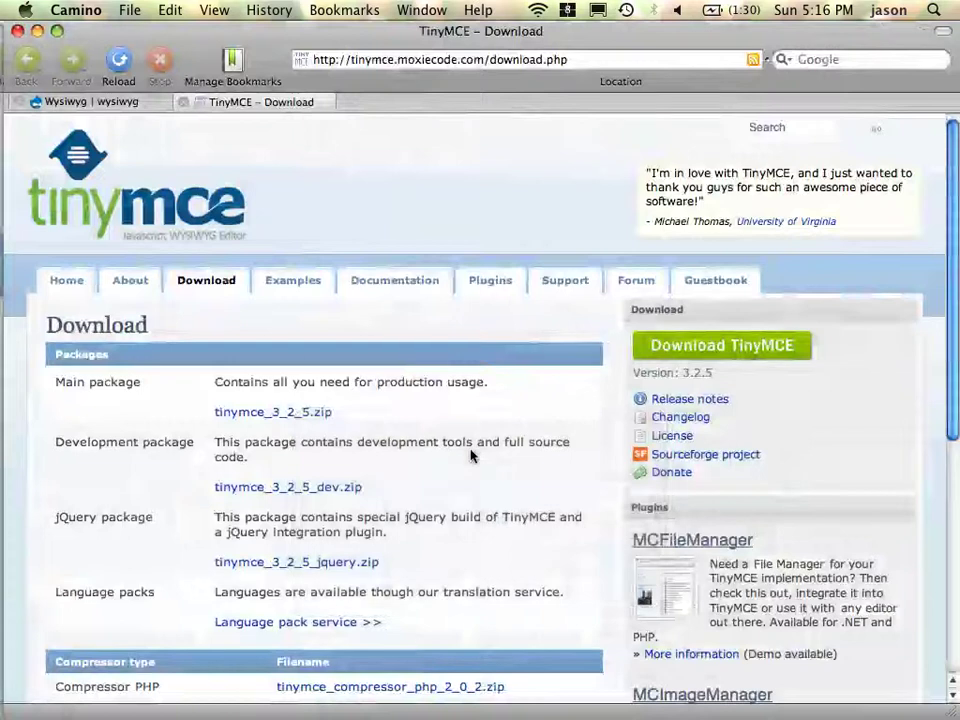
key(super+w)
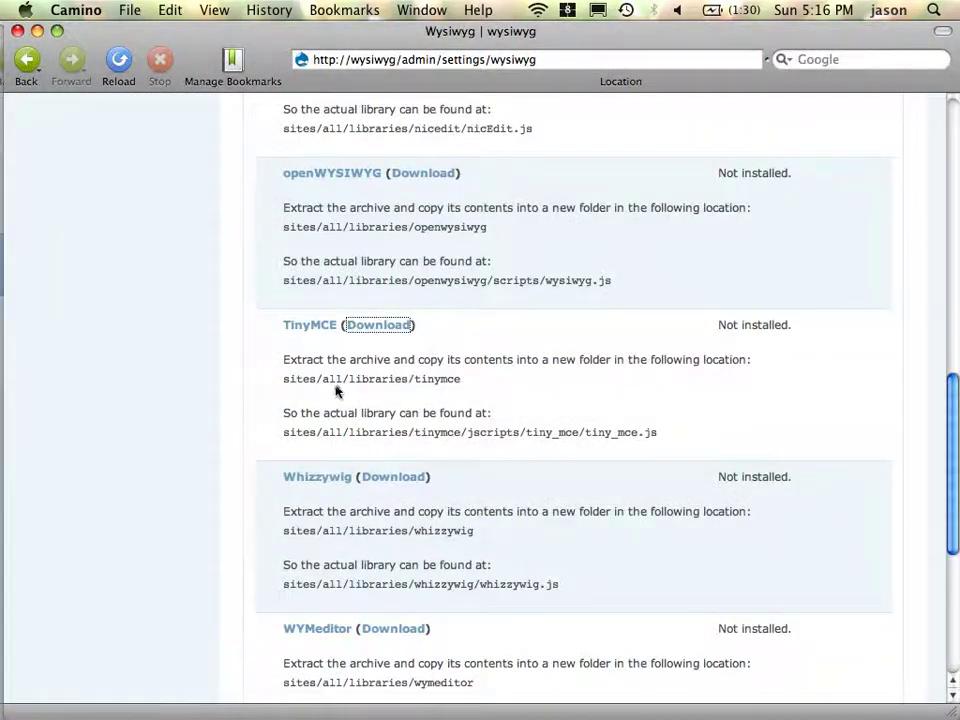
- Copy the word 'libraries' from TinyMCE's install path and go back to Finder
double_click(379, 386)
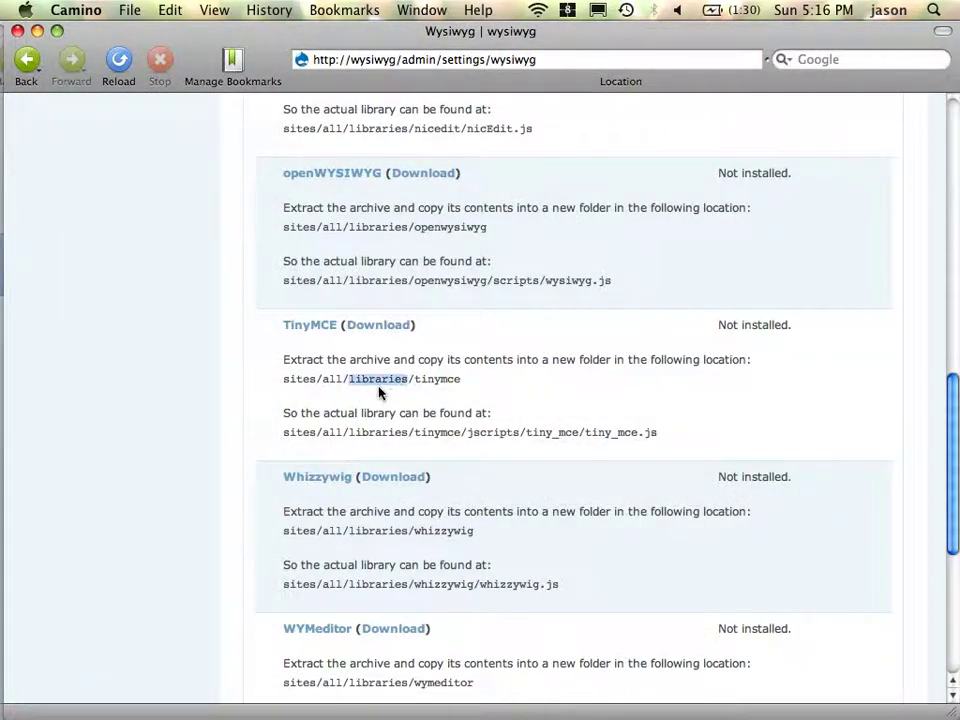
key(super+c)
key(super+Tab)
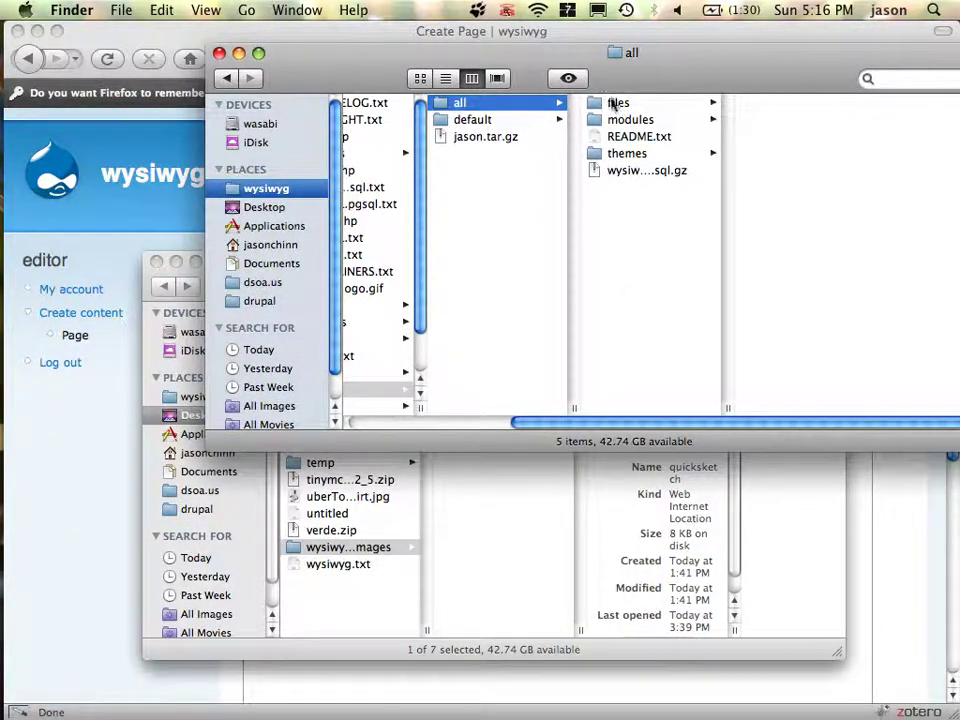
- Create a new folder named 'libraries' inside the site's all folder
super+click(631, 55)
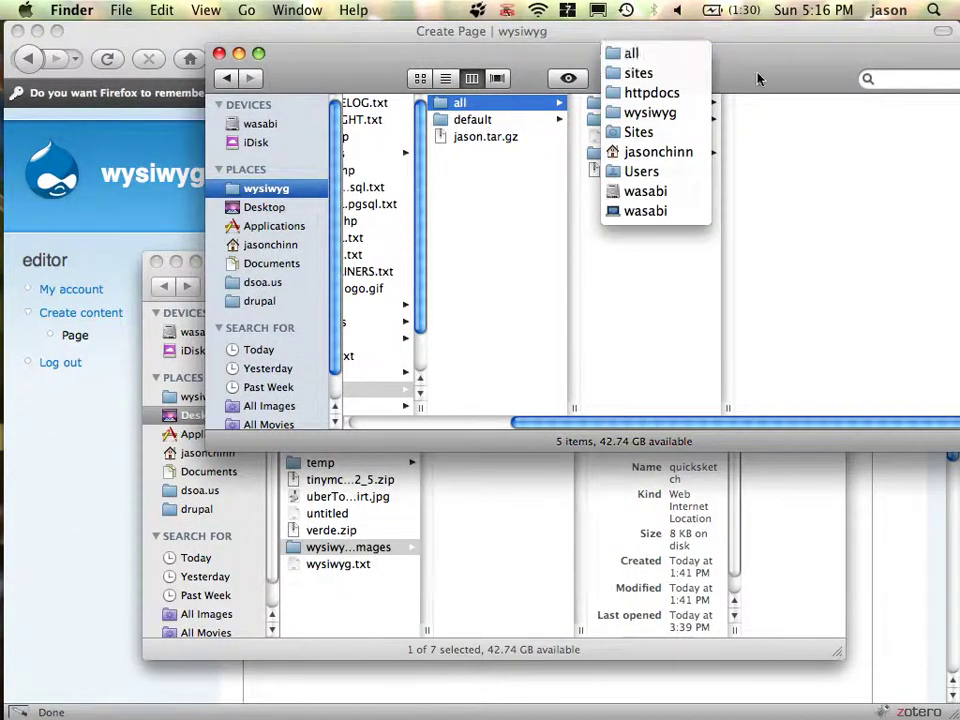
click(631, 53)
key(super+shift+n)
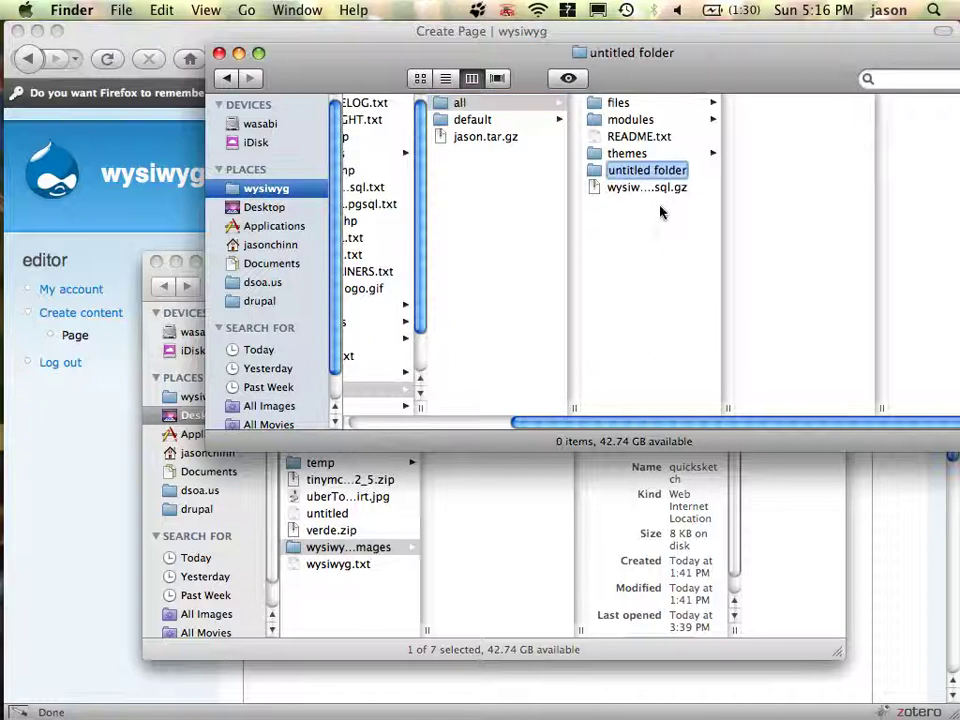
text(v)
key(BackSpace)
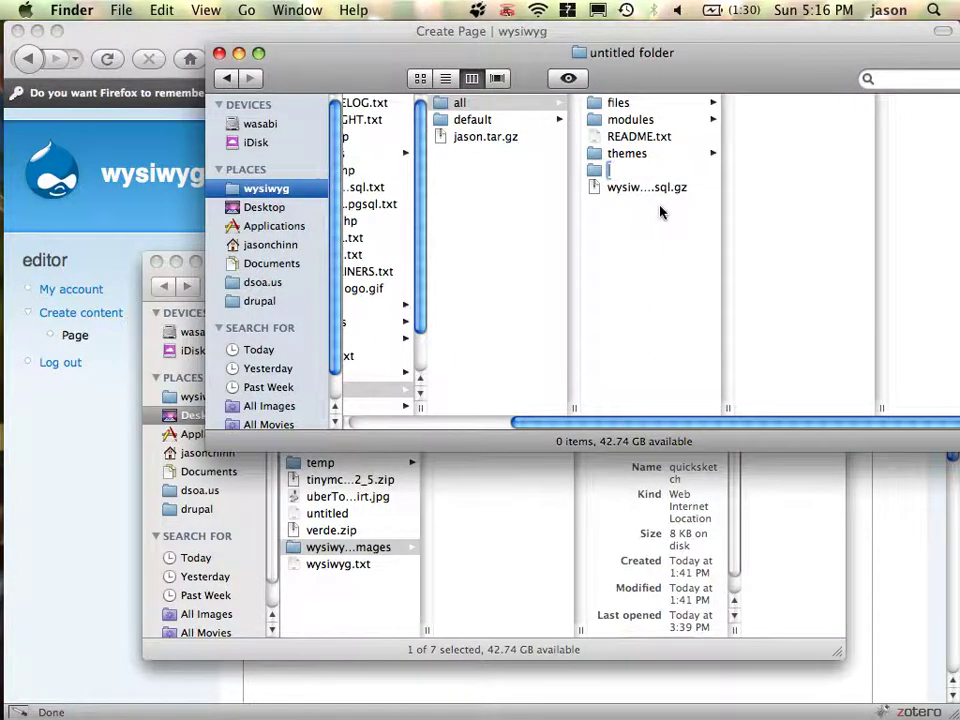
key(super+v)
key(Return)
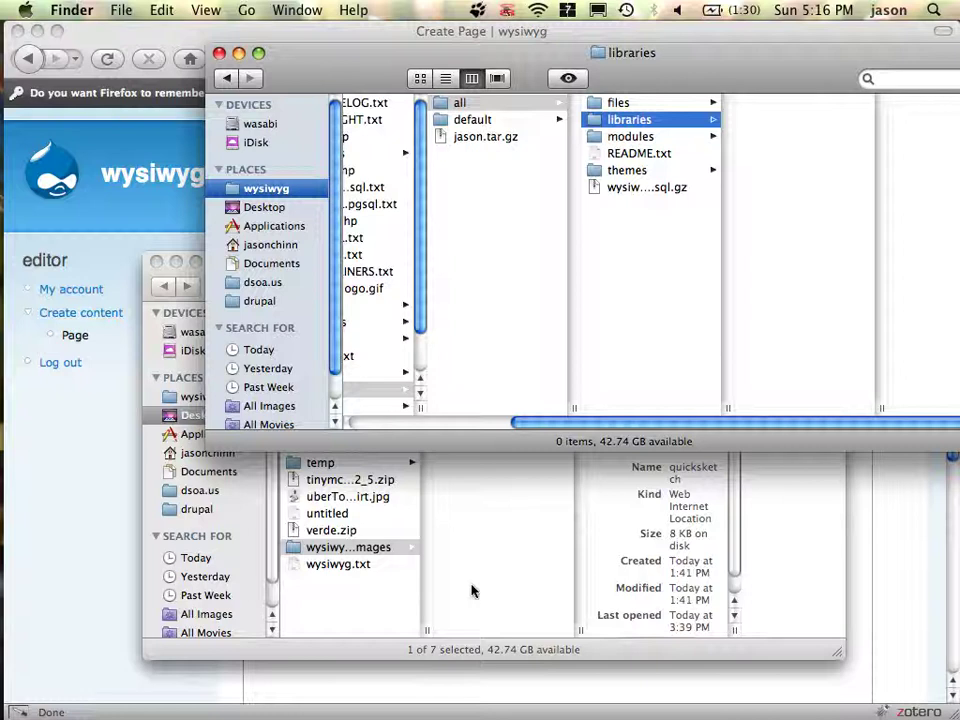
- Move tinymce_3_2_5.zip from the desktop into libraries and unpack it there
key(super+alt+h)
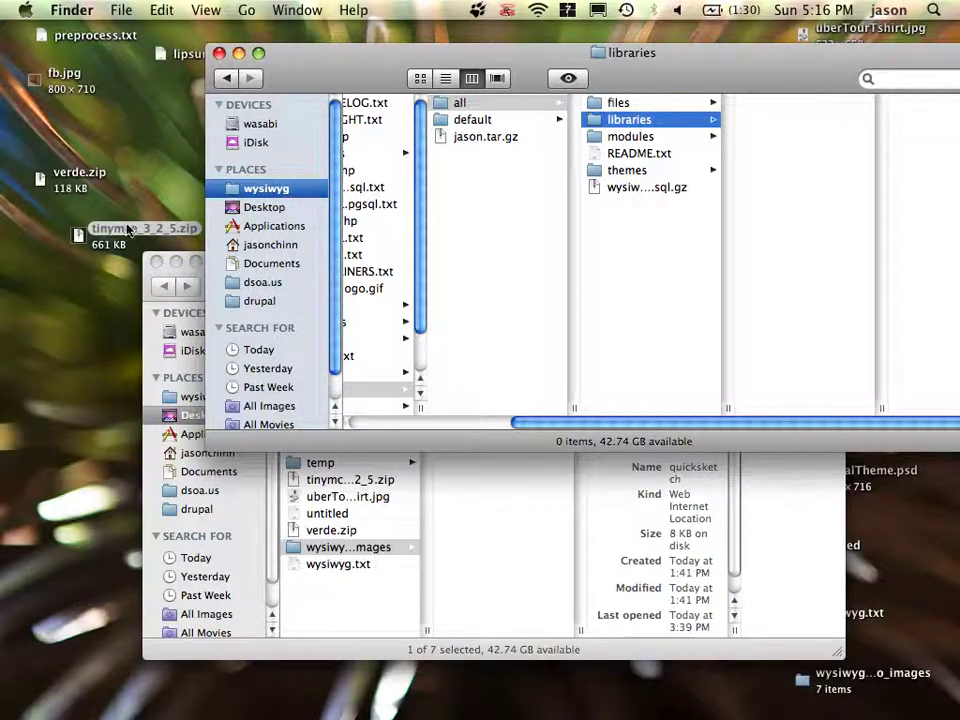
drag(128, 230, 855, 188)
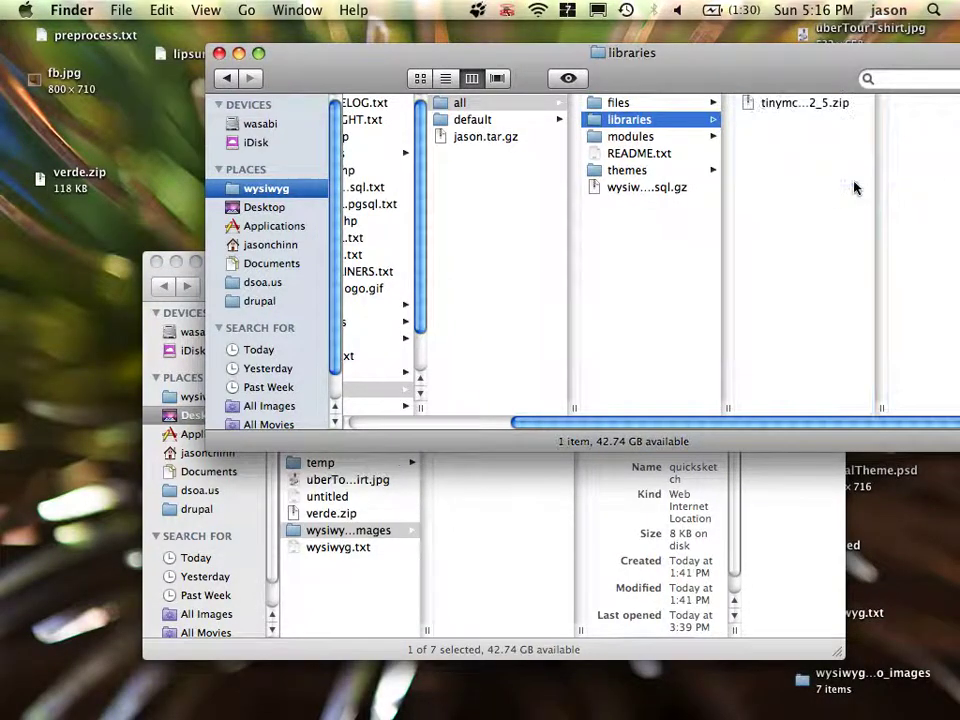
double_click(753, 108)
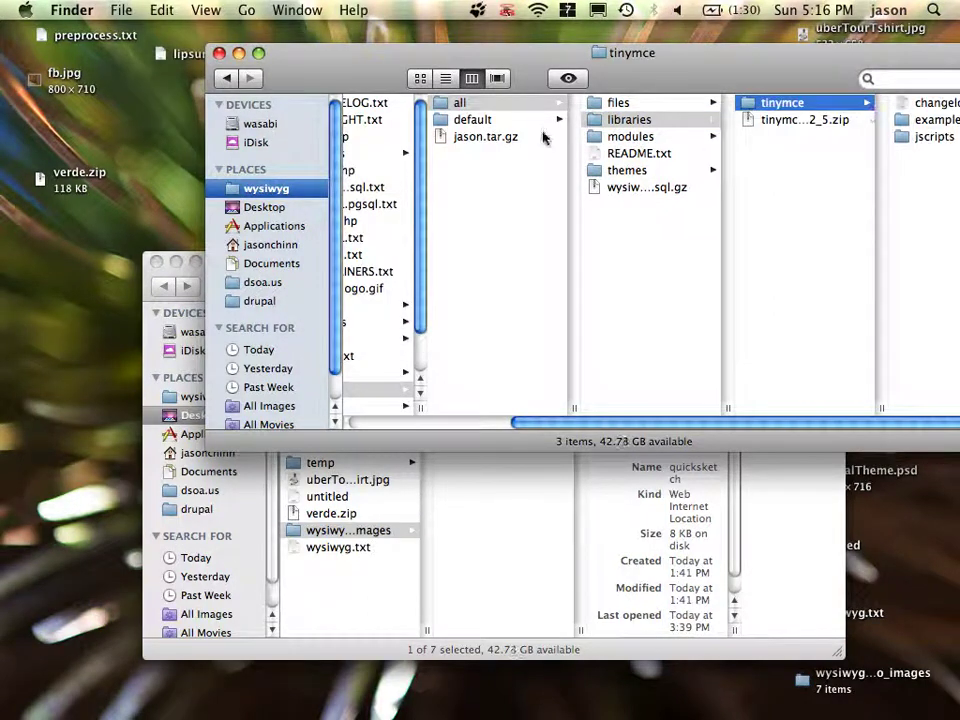
key(super+Tab)
key(super+Tab)
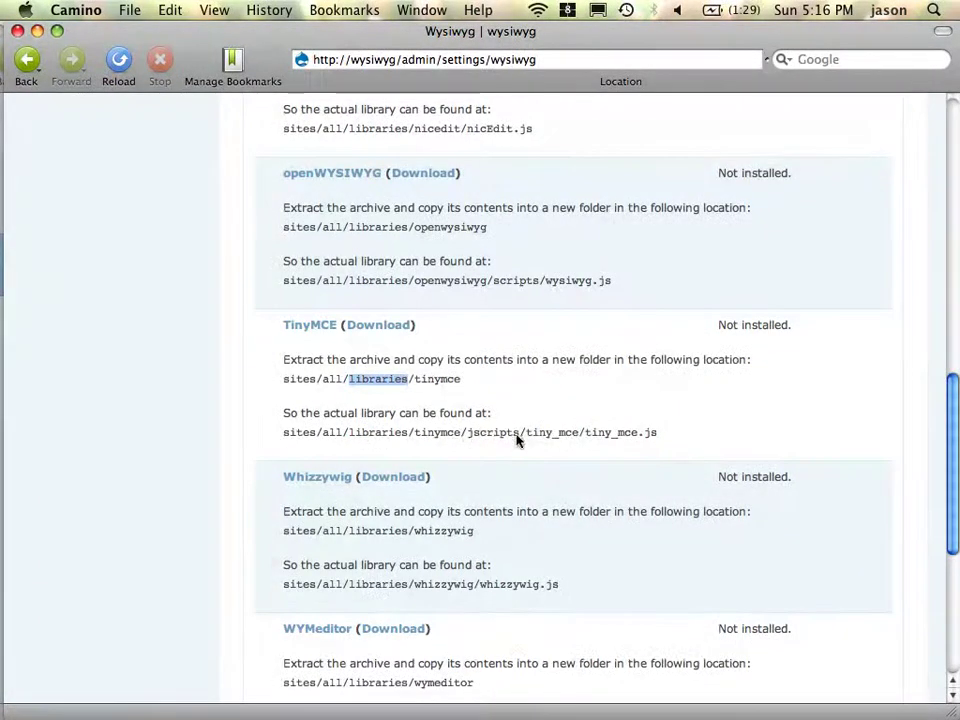
- Browse into tinymce/jscripts/tiny_mce to check that tiny_mce.js is there
key(super+Tab)
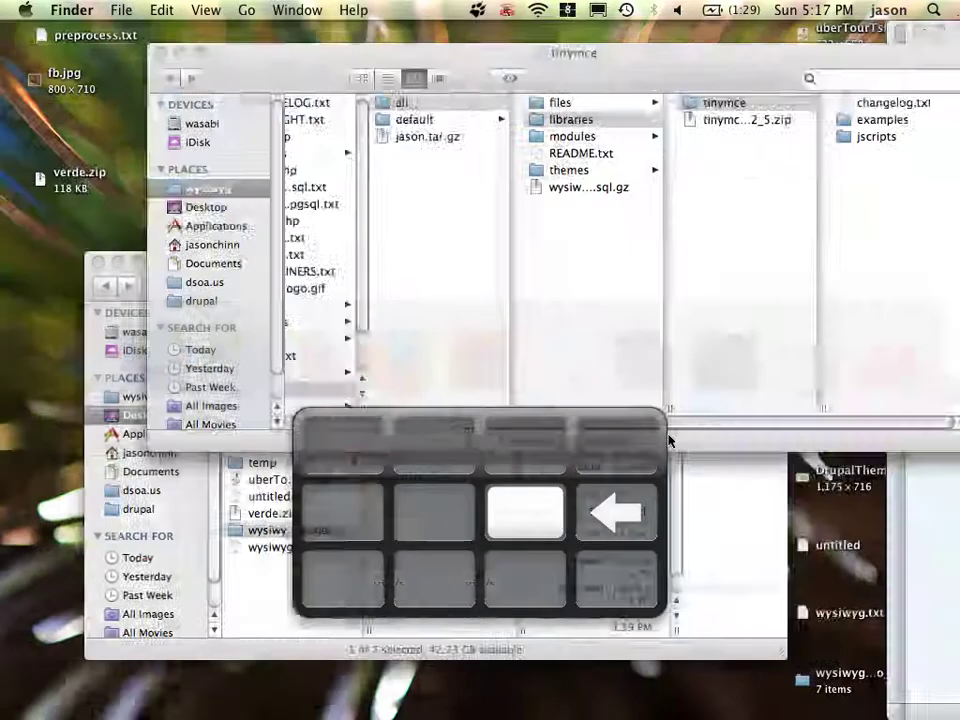
key(Right)
key(Down)
key(Down)
key(Right)
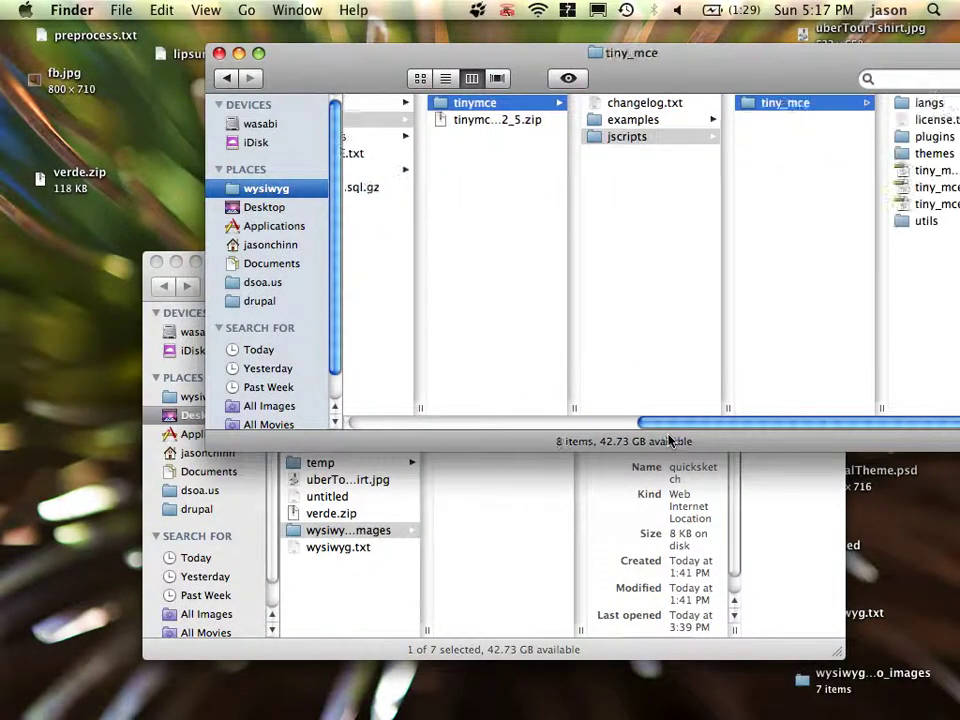
key(Right)
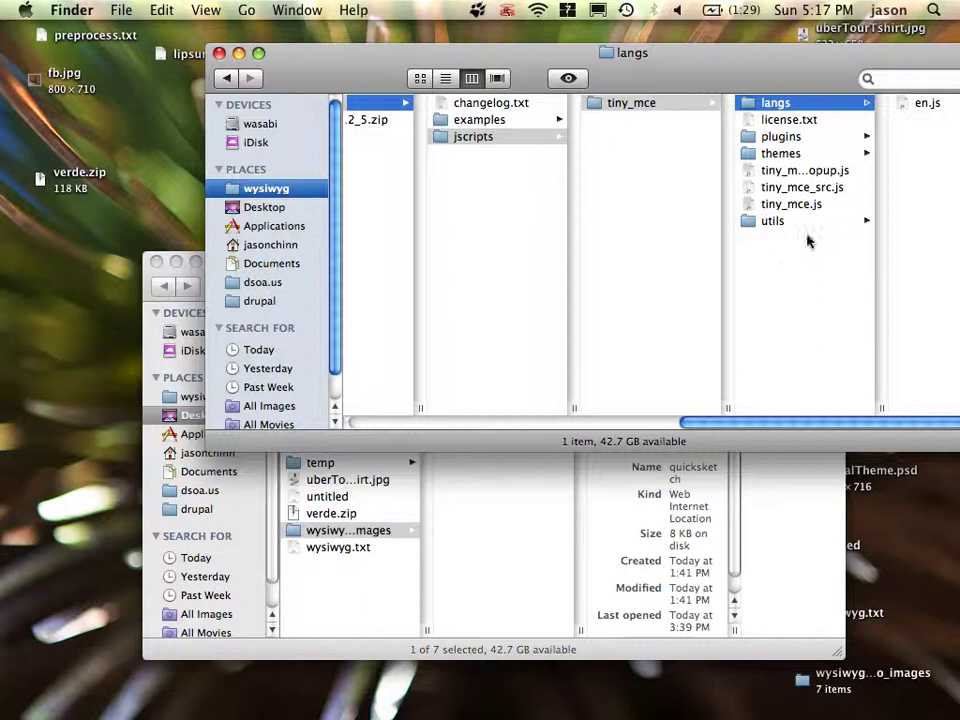
key(super+Tab)
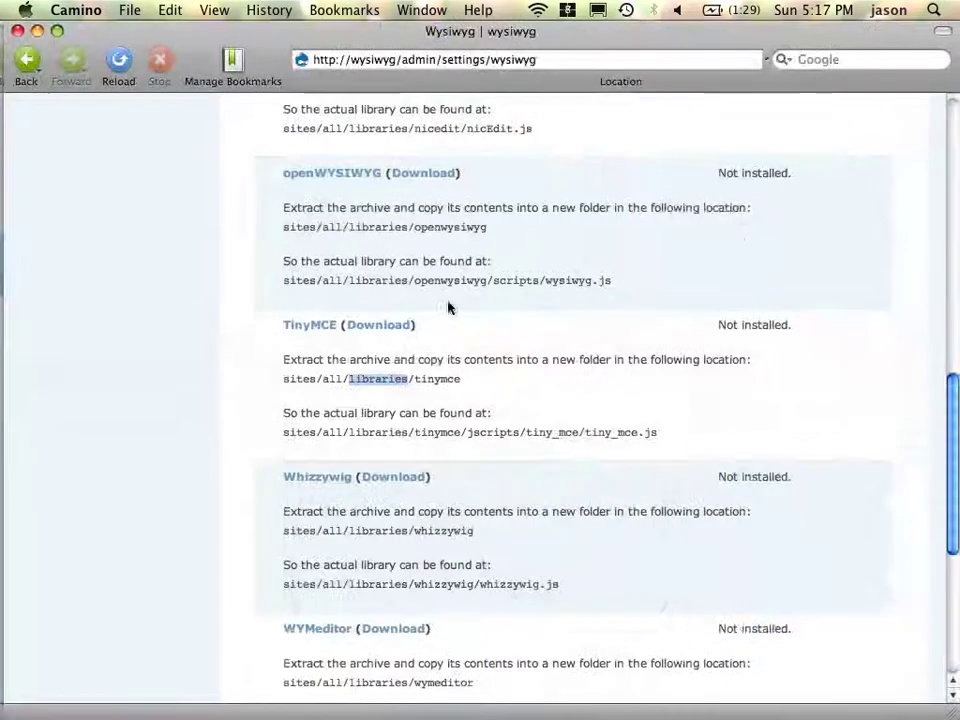
- Reload the Wysiwyg settings and check that Filtered HTML's editor list now offers TinyMCE 3.2.5
click(430, 478)
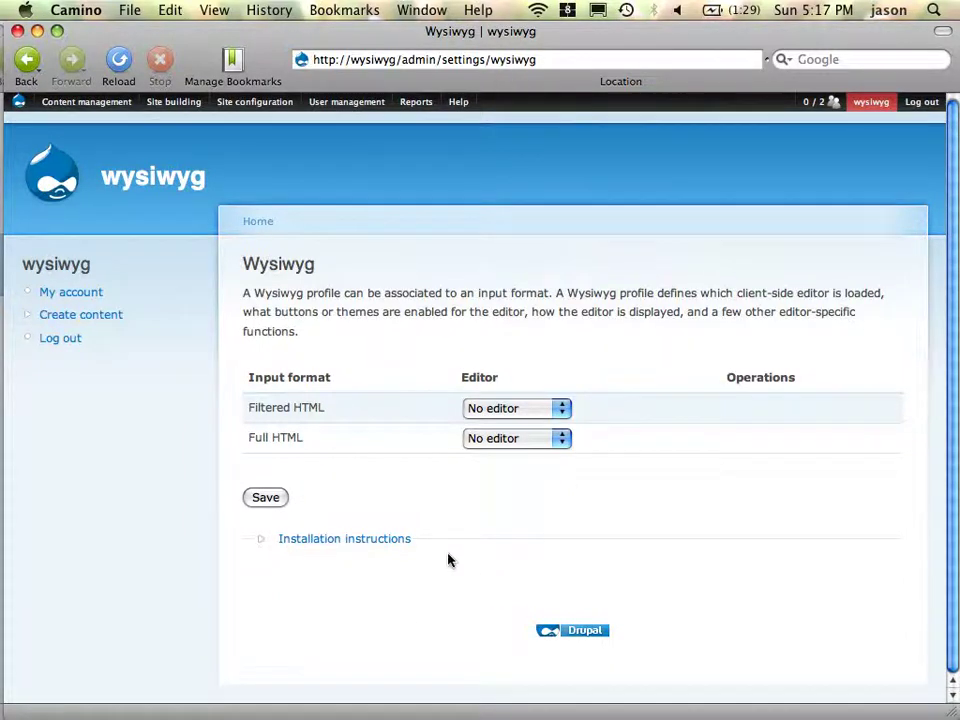
click(391, 548)
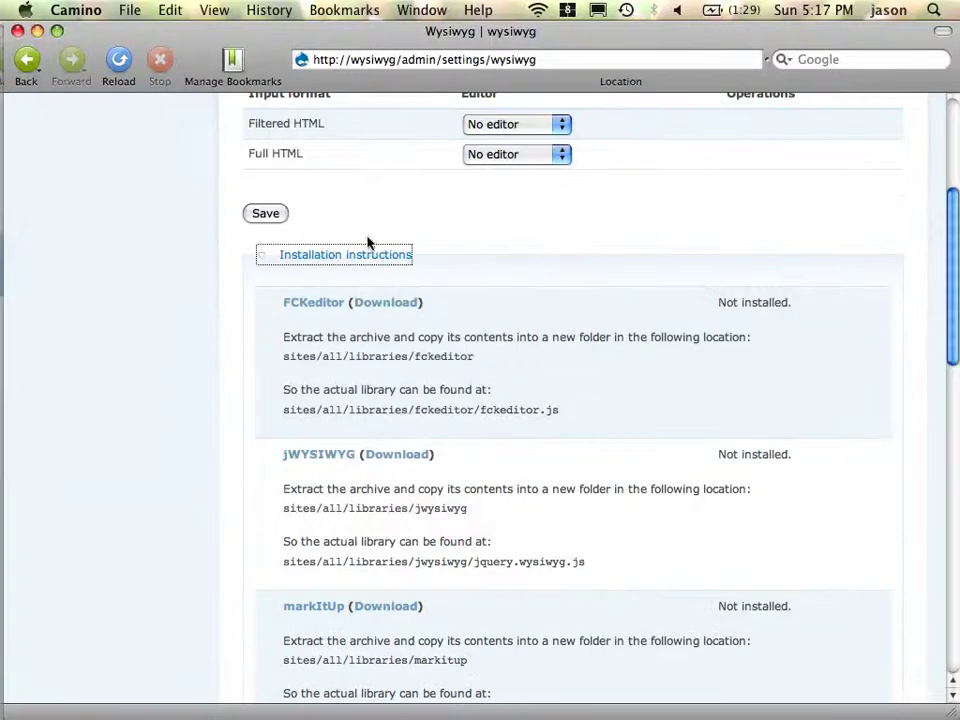
click(369, 257)
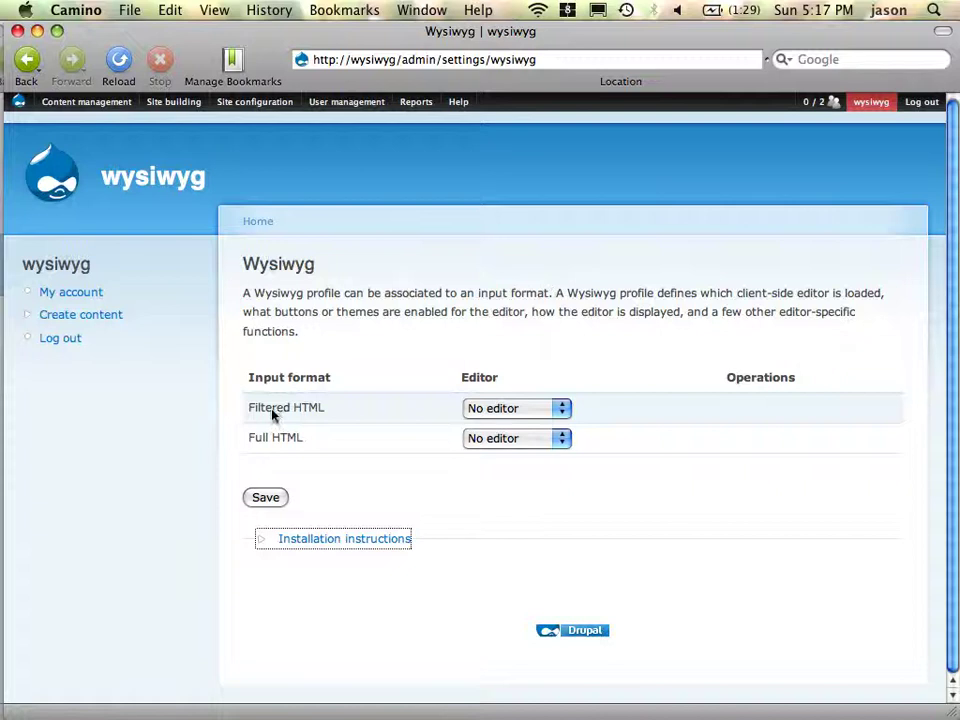
click(520, 410)
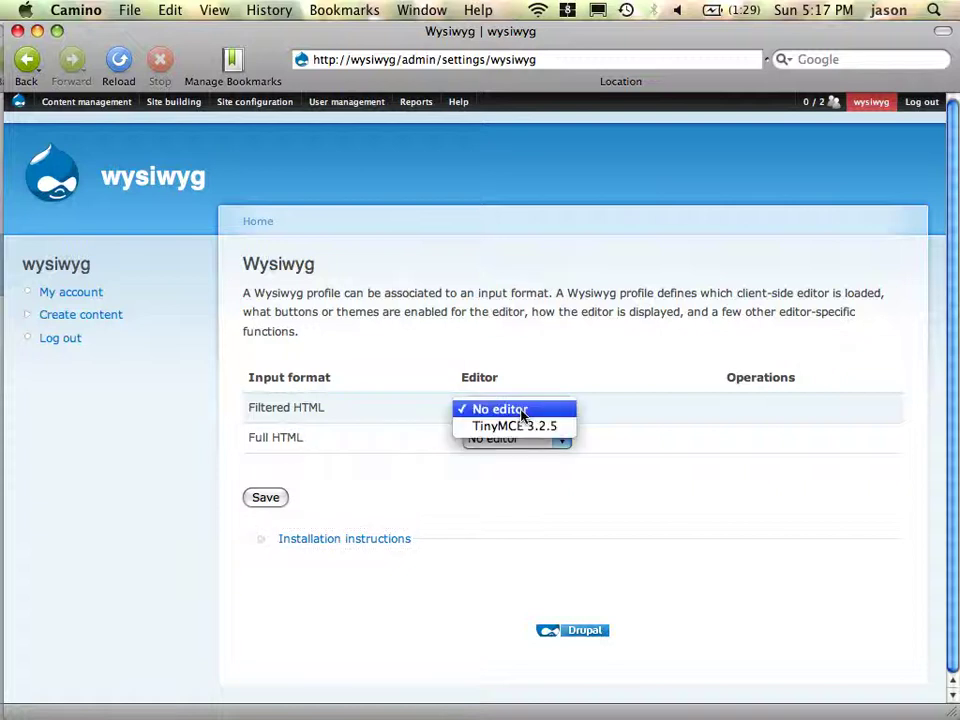
click(571, 377)
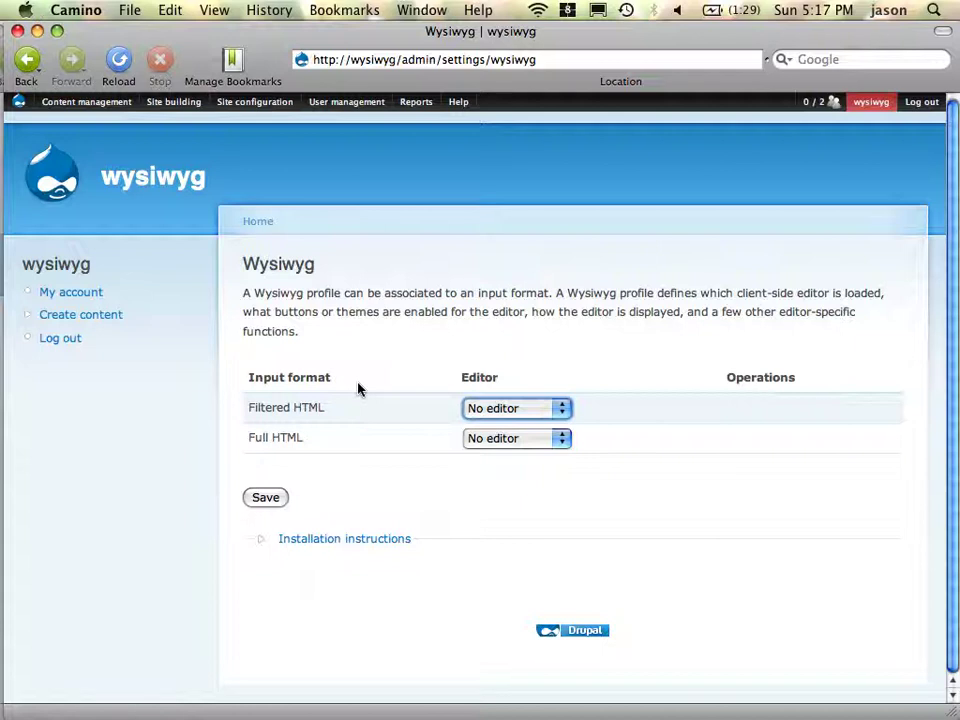
mouse_move(176, 108)
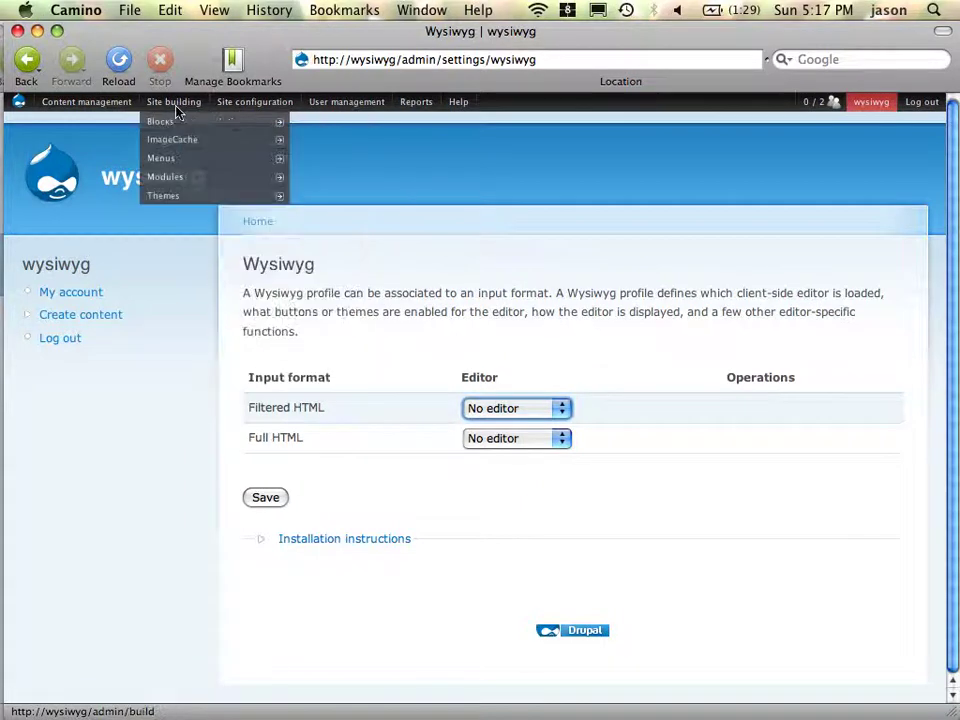
mouse_move(230, 103)
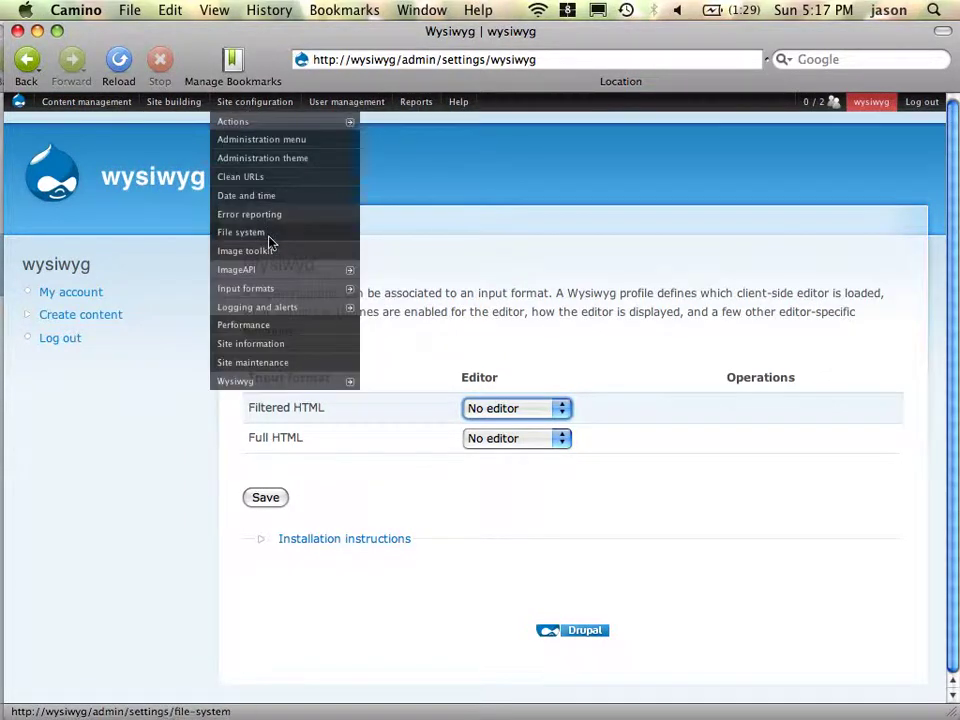
mouse_move(281, 289)
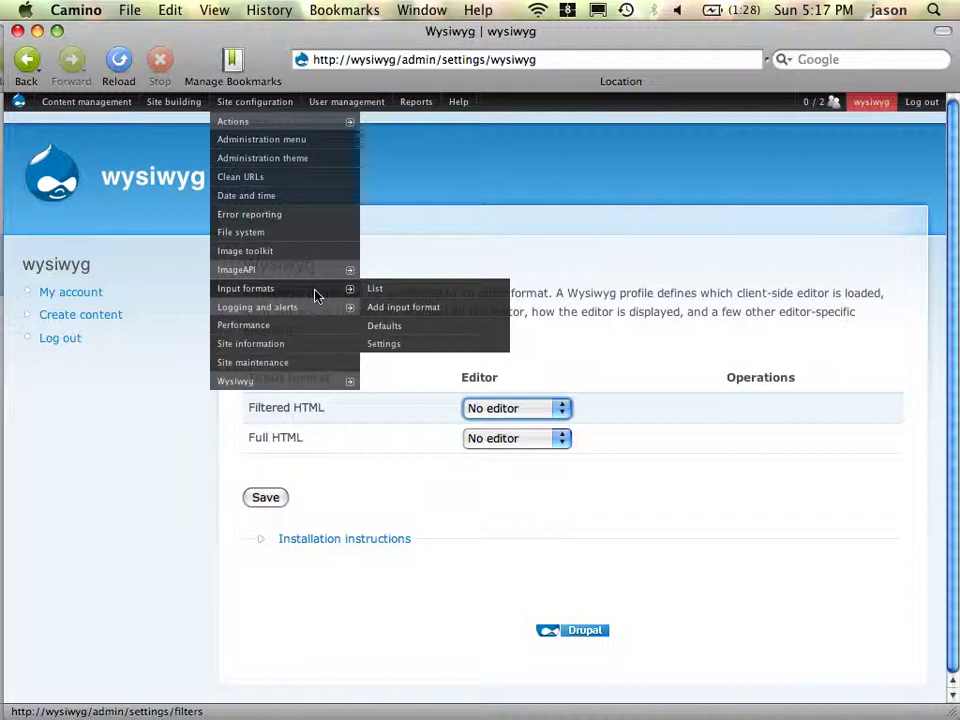
- Add a 'wysiwyg' input format for the editor role with Image resize filter enabled, and save it
click(427, 314)
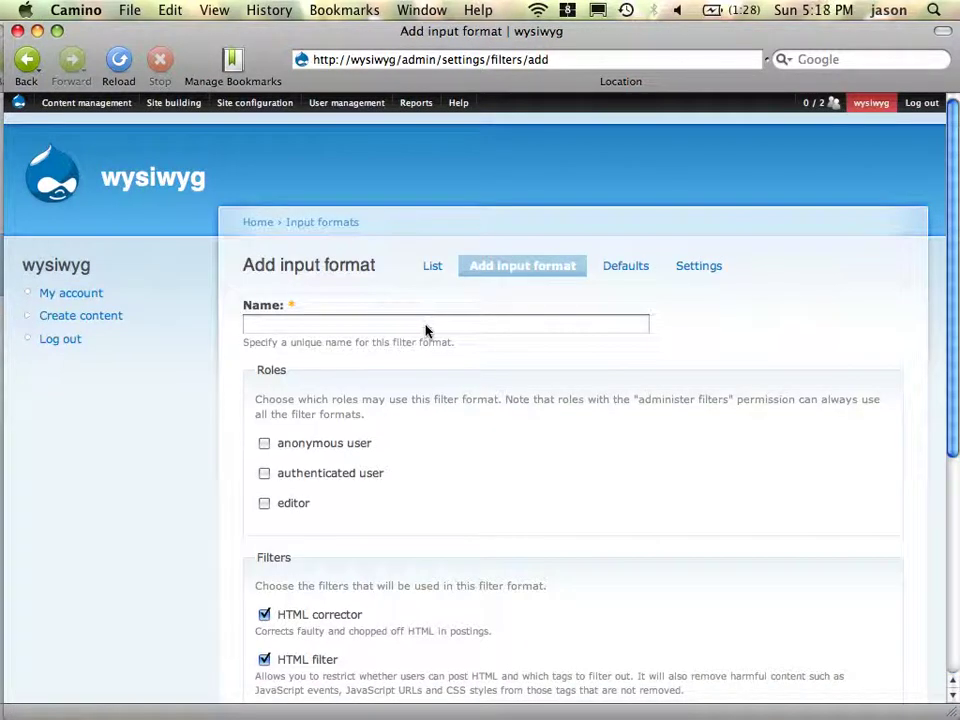
click(425, 327)
text(wysiwyg)
click(265, 505)
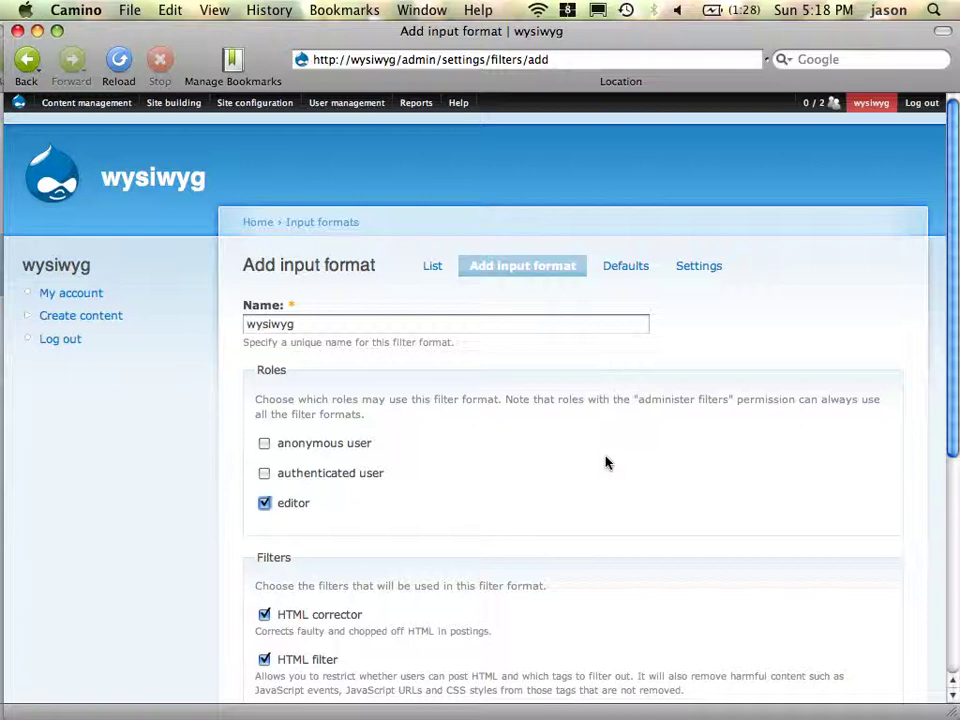
scroll(578, 529, down, 5)
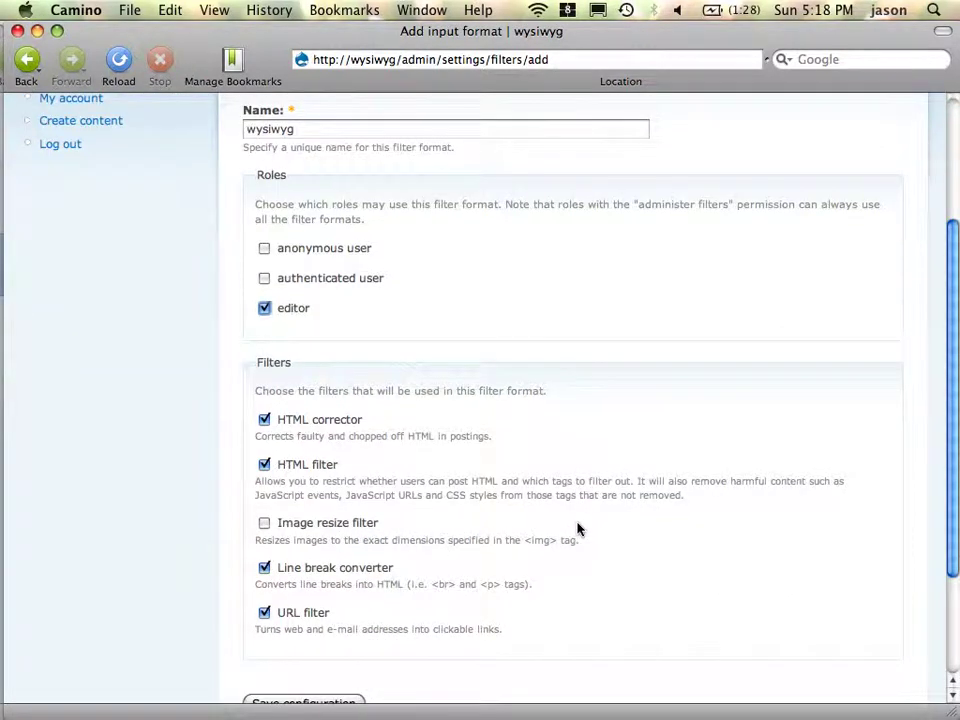
click(268, 529)
scroll(349, 677, down, 2)
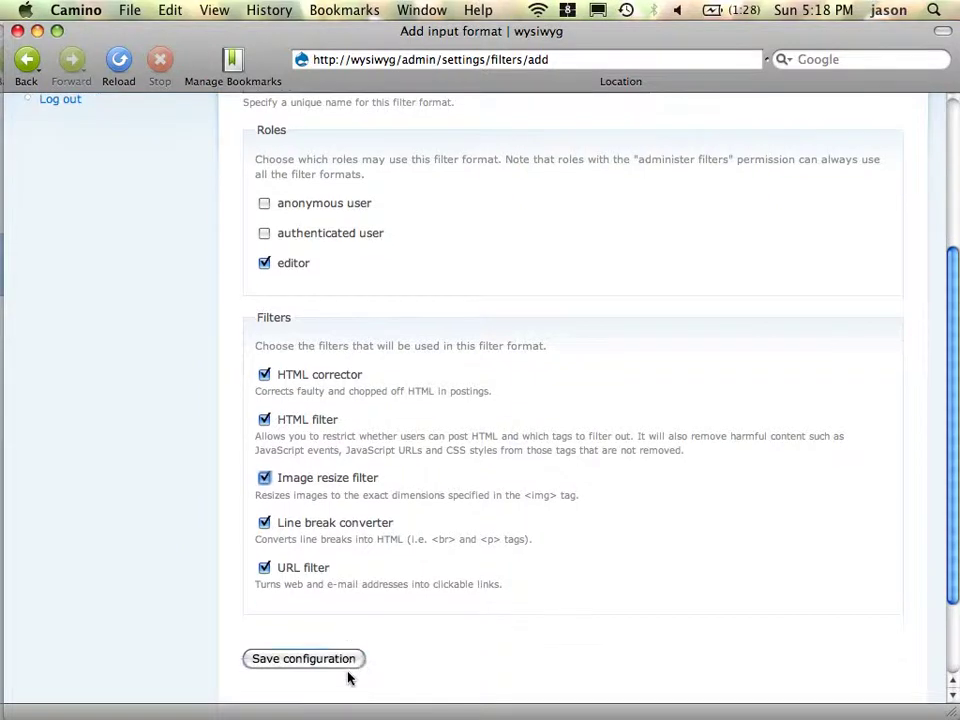
click(348, 666)
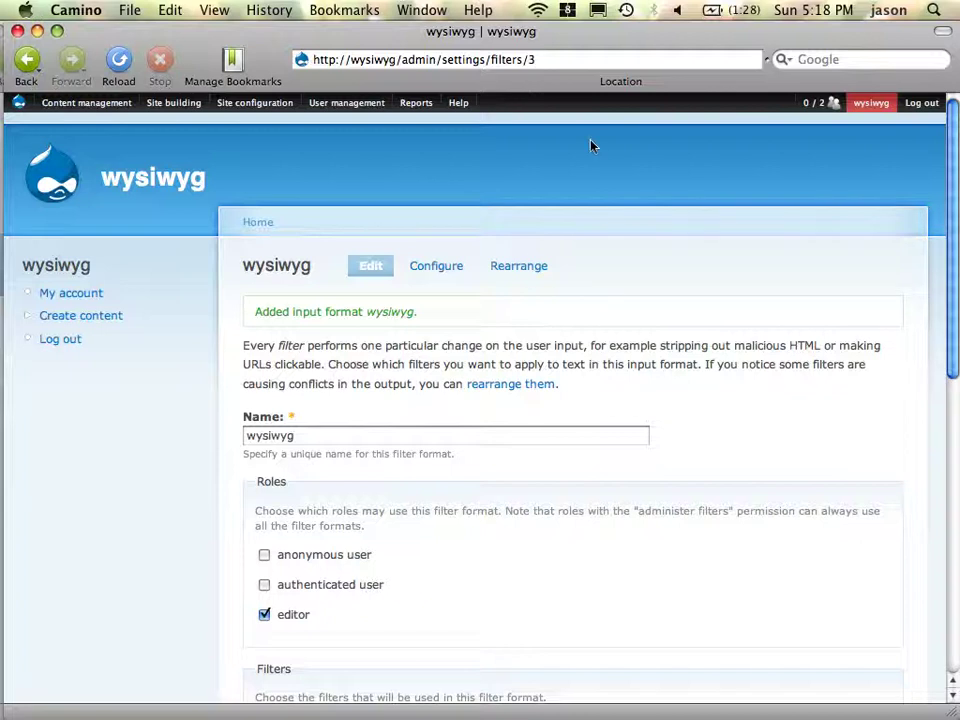
click(552, 59)
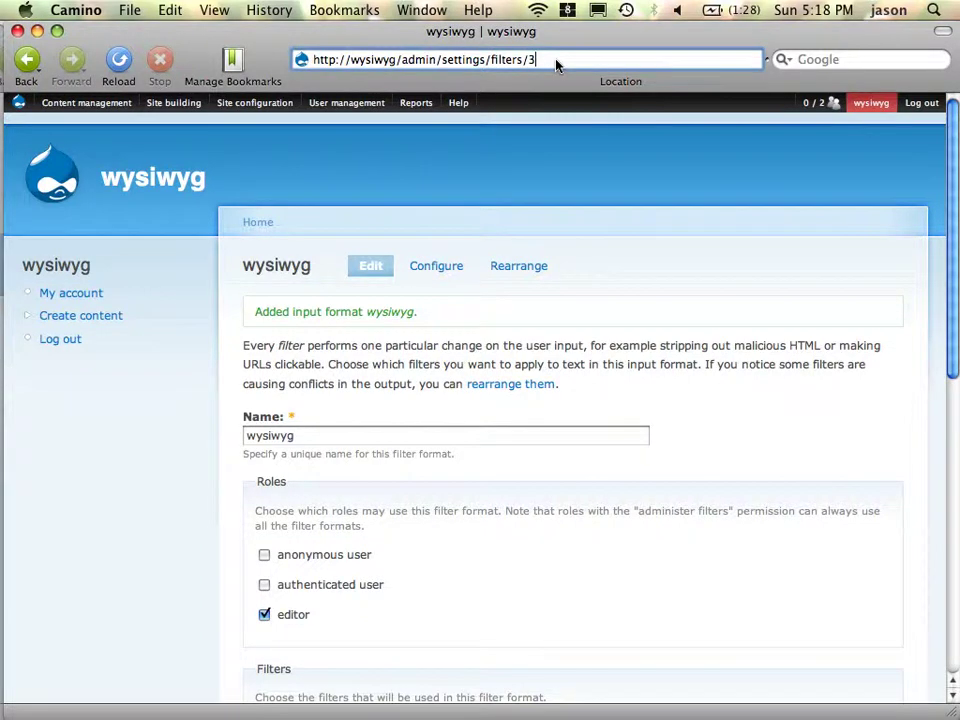
- Load the Input formats list, then review the Modules list in a new tab and close it
key(BackSpace)
key(Return)
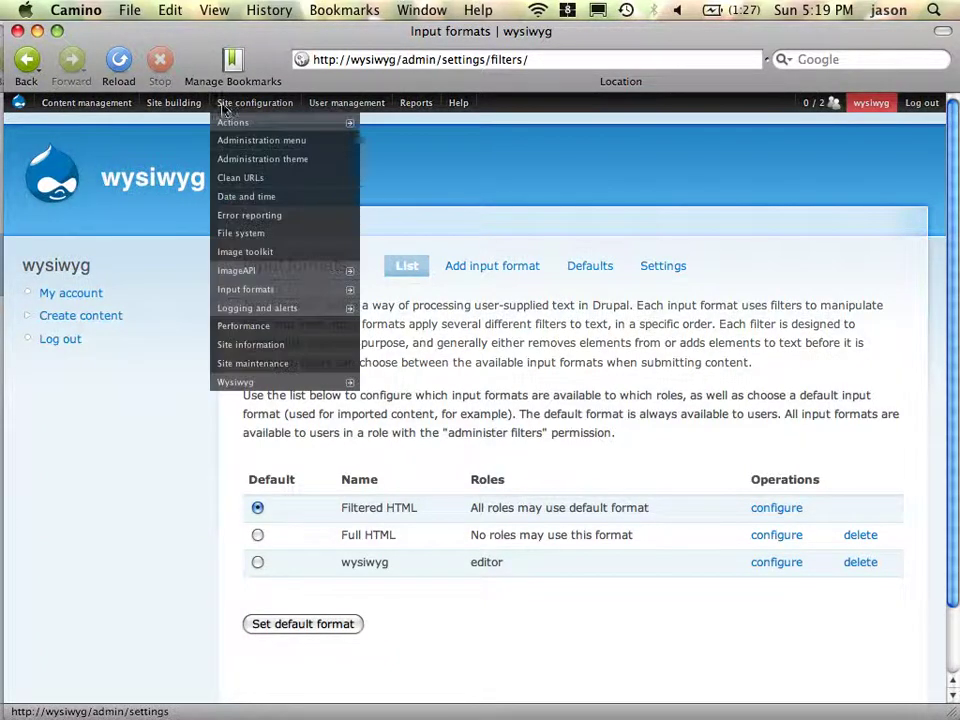
mouse_move(221, 110)
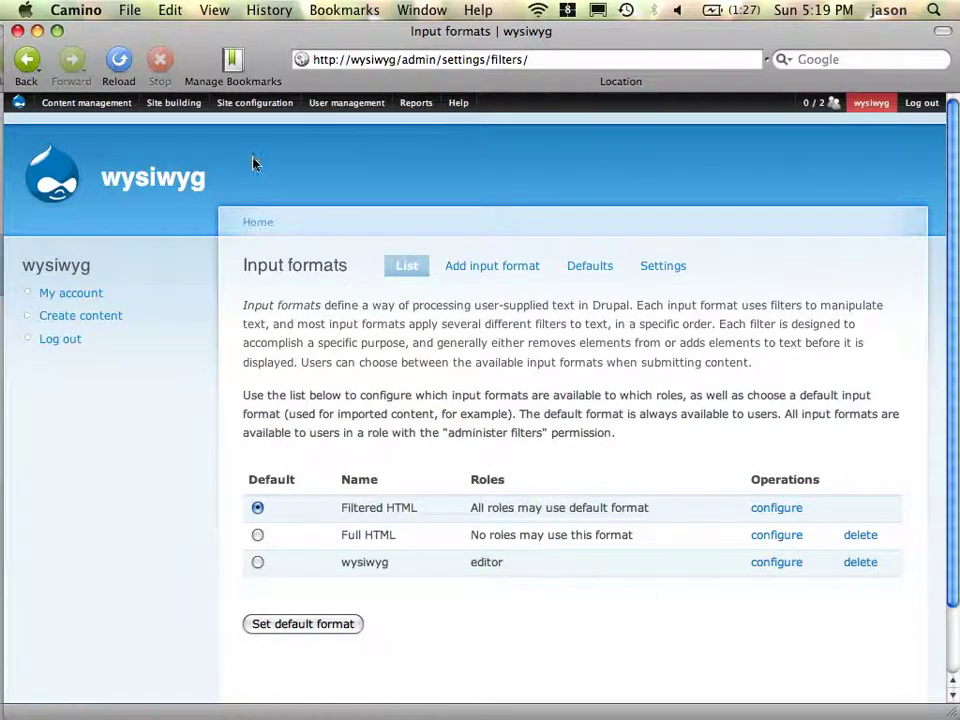
mouse_move(167, 113)
mouse_move(199, 180)
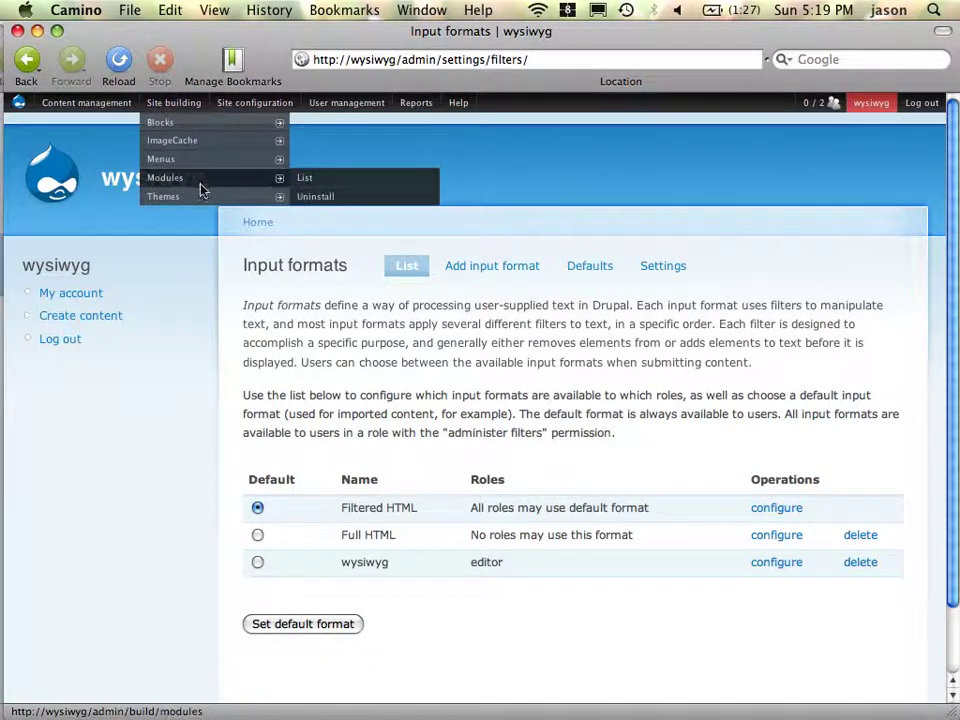
super+click(321, 182)
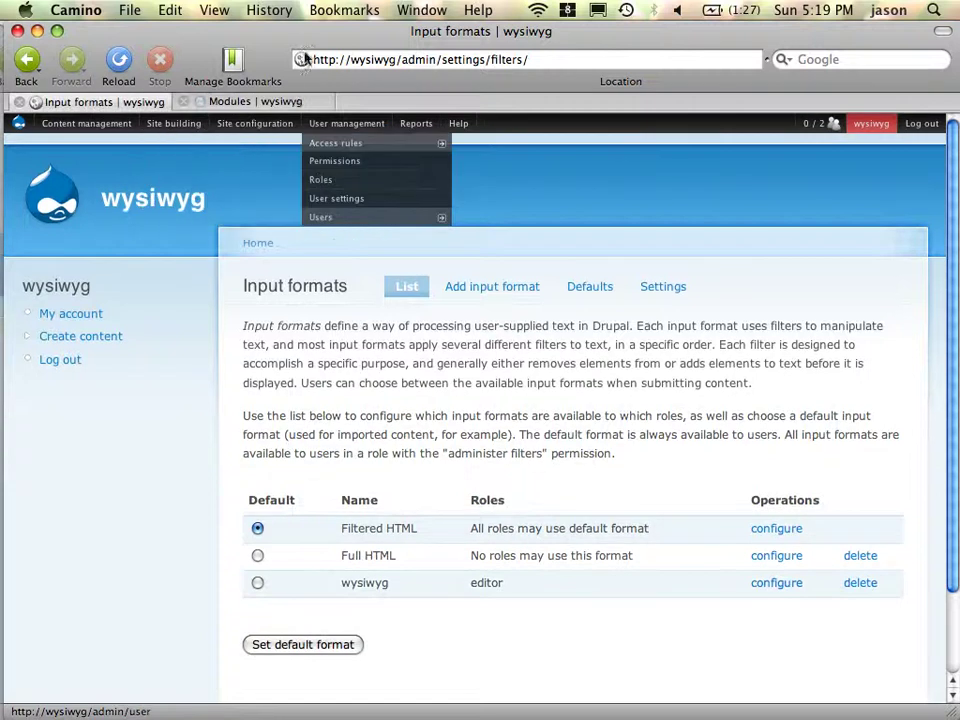
click(297, 104)
scroll(546, 460, down, 20)
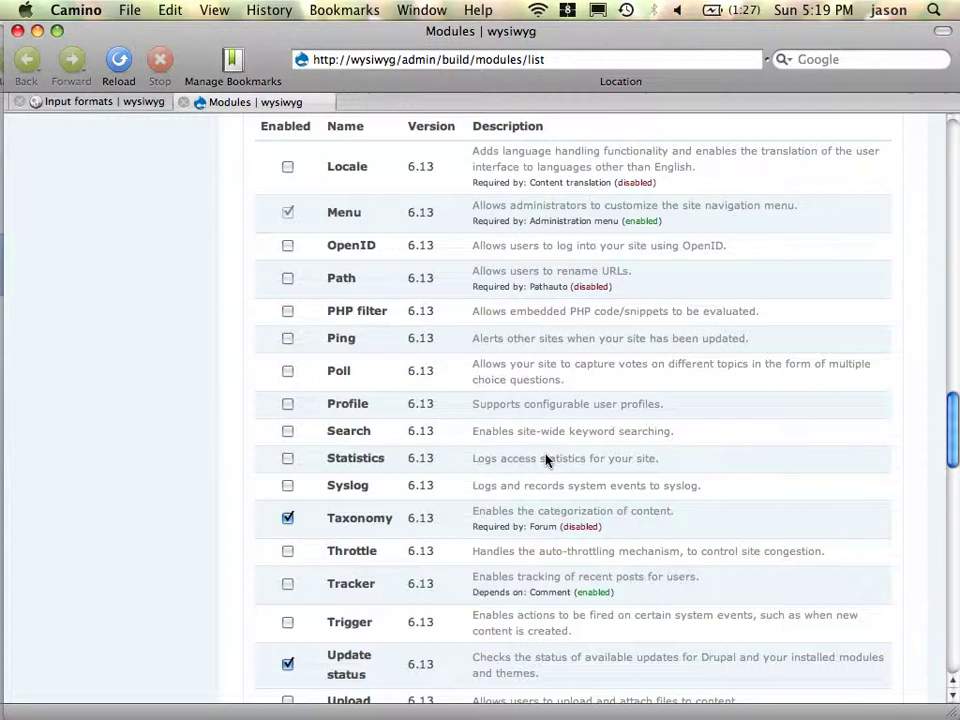
scroll(546, 458, up, 10)
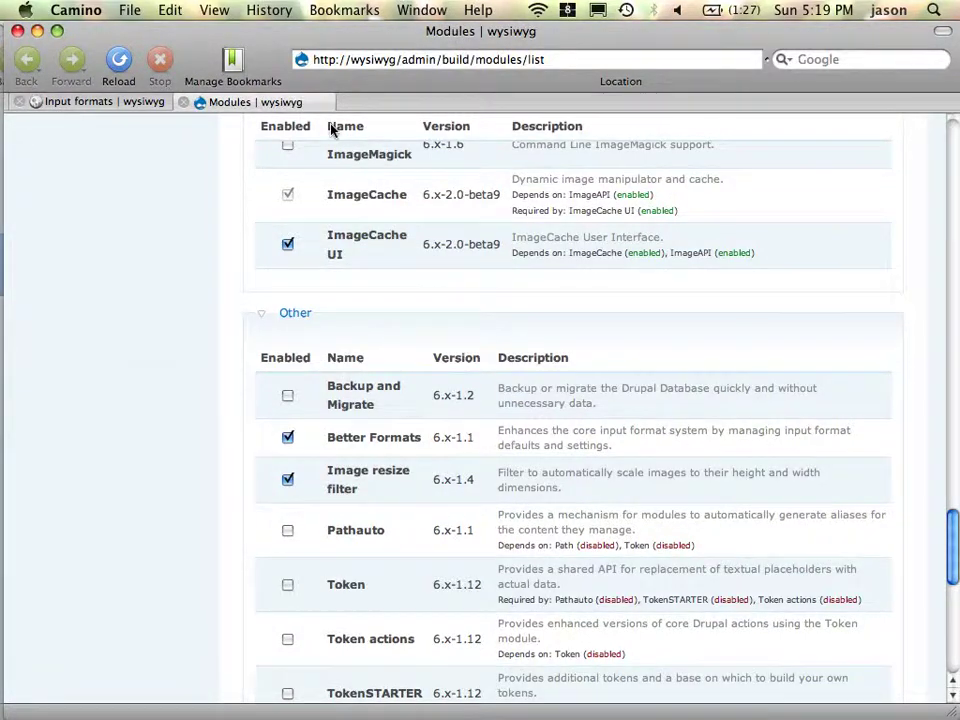
key(super+w)
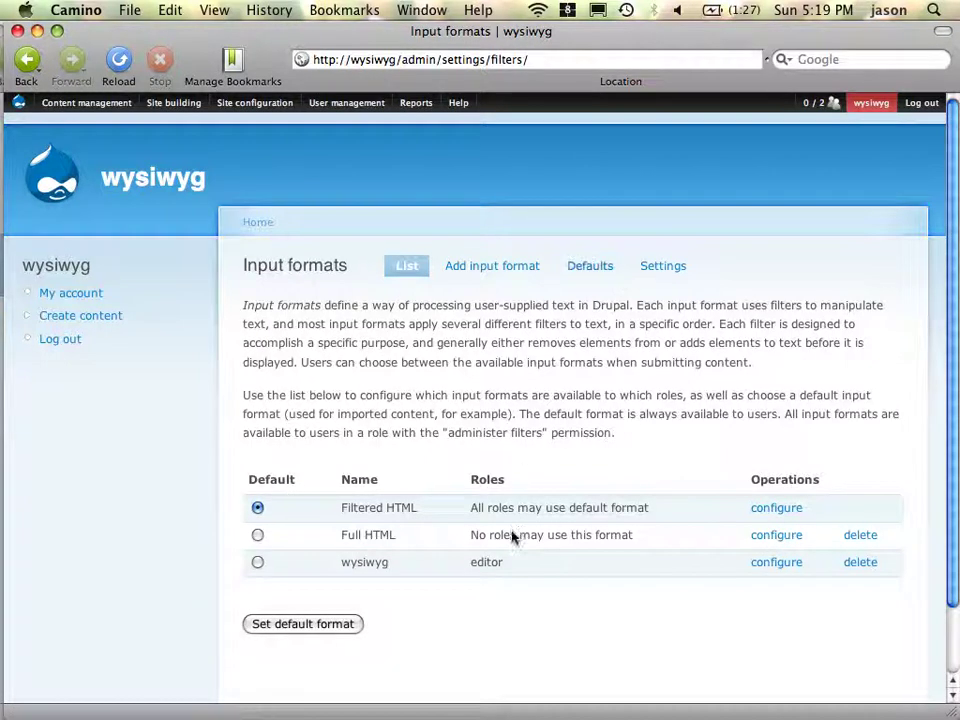
- Make wysiwyg the editor role's default format, move editor to top precedence, and save defaults
click(577, 274)
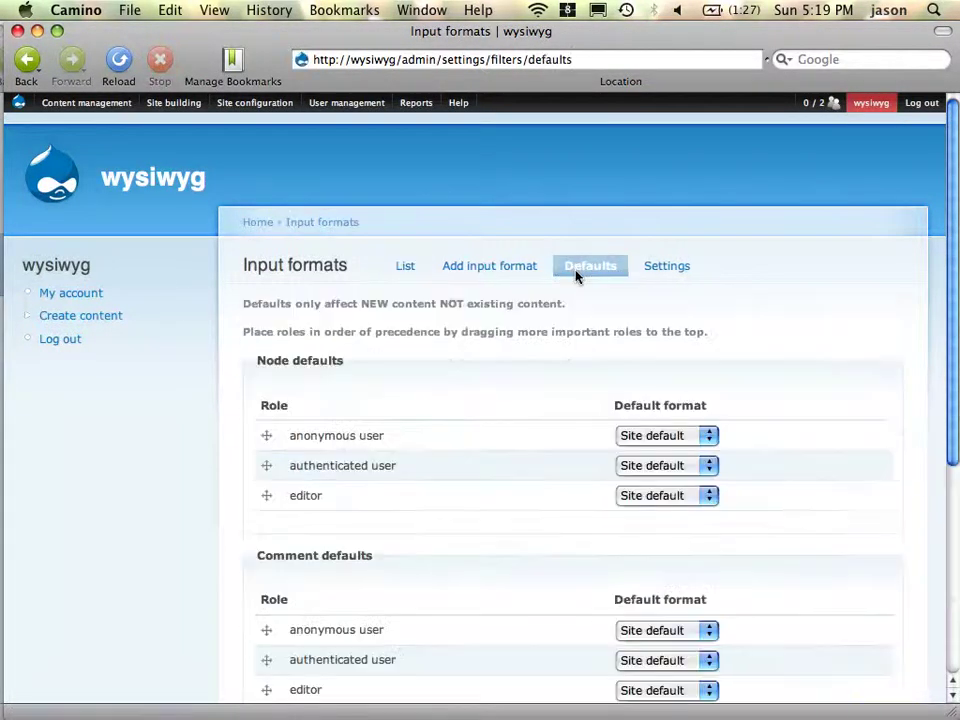
click(669, 495)
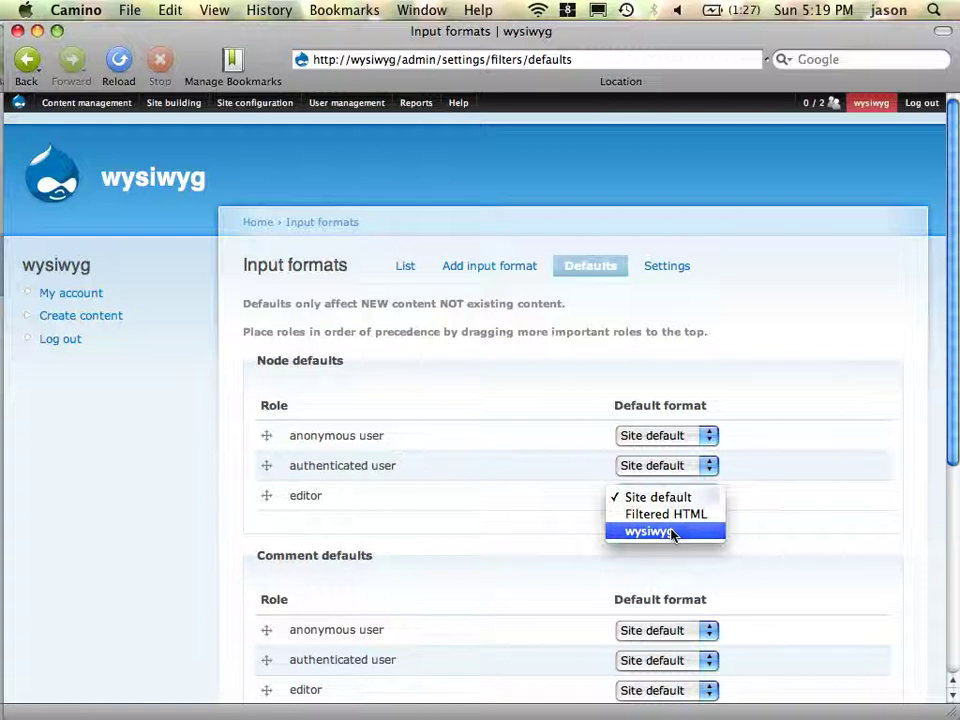
click(672, 532)
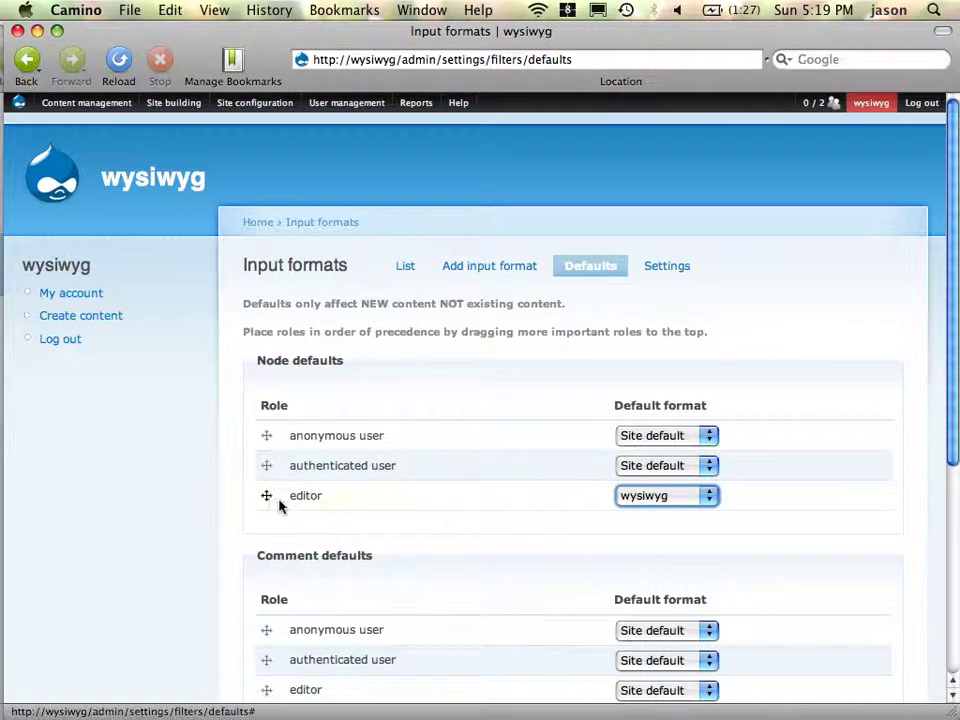
drag(268, 497, 272, 445)
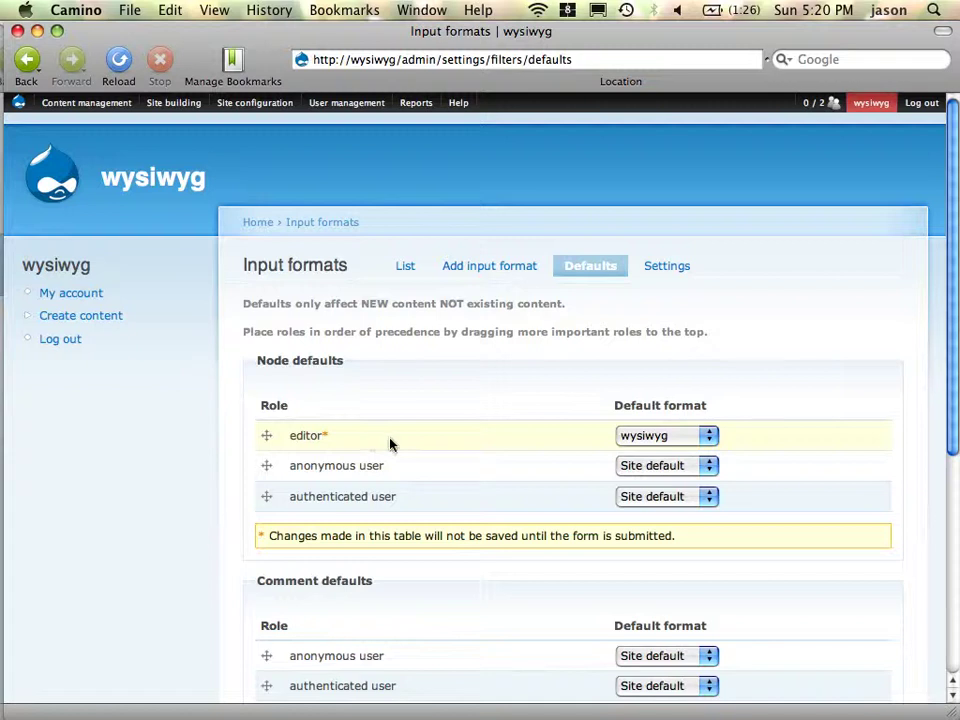
scroll(103, 527, down, 5)
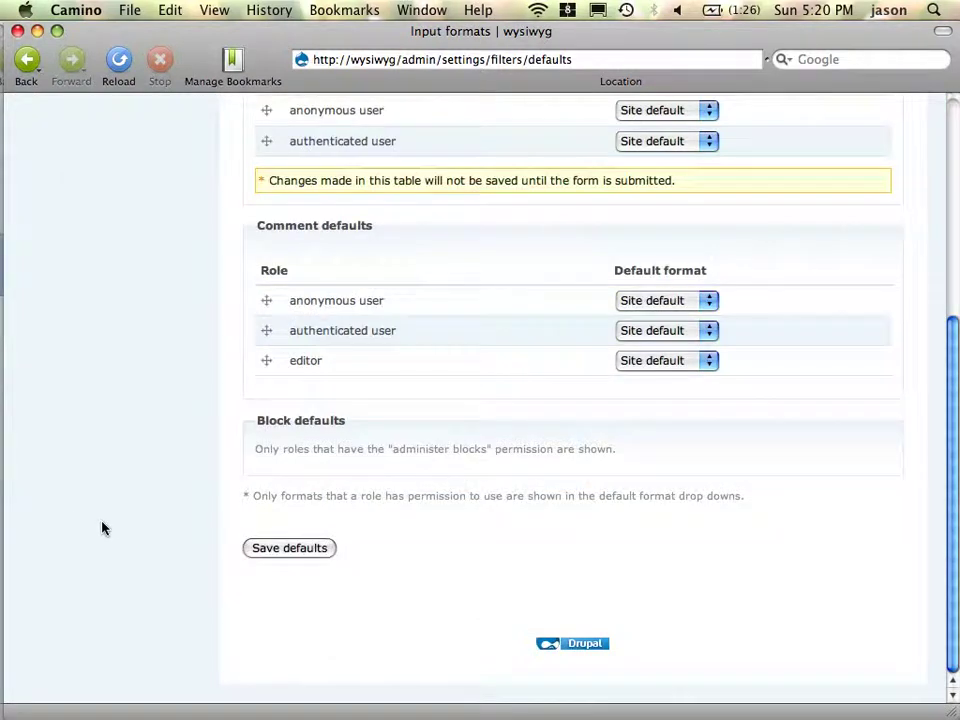
click(292, 550)
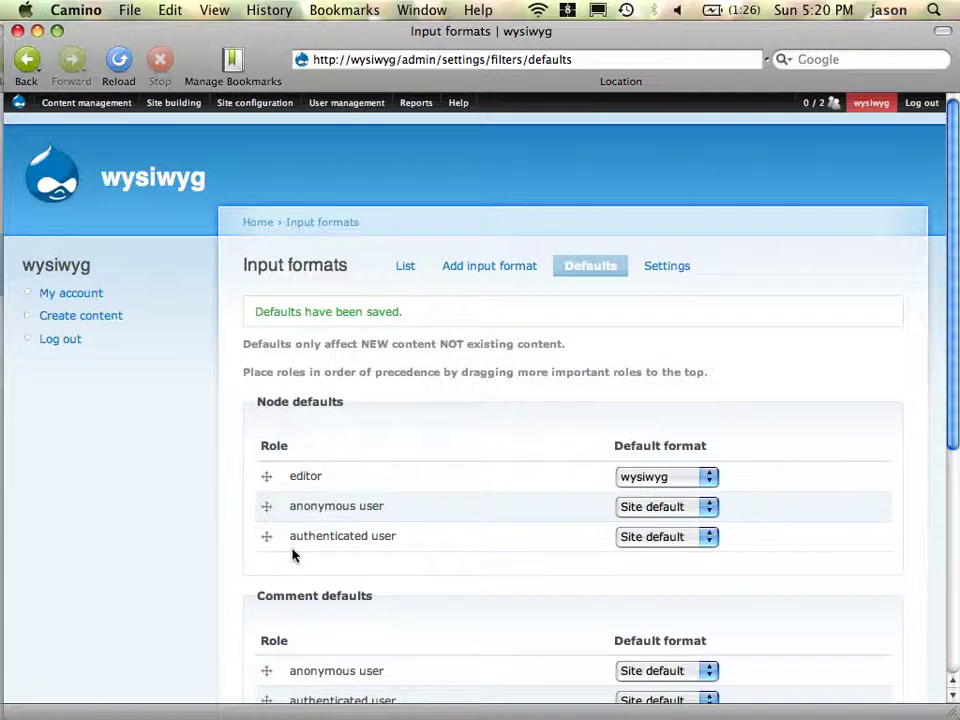
click(404, 270)
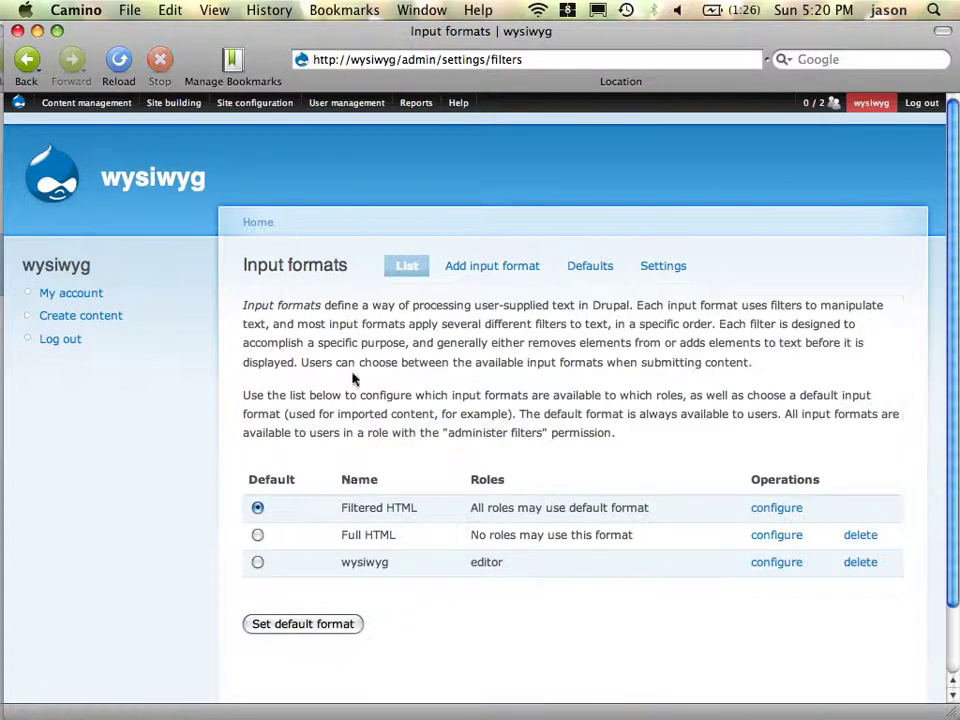
click(780, 564)
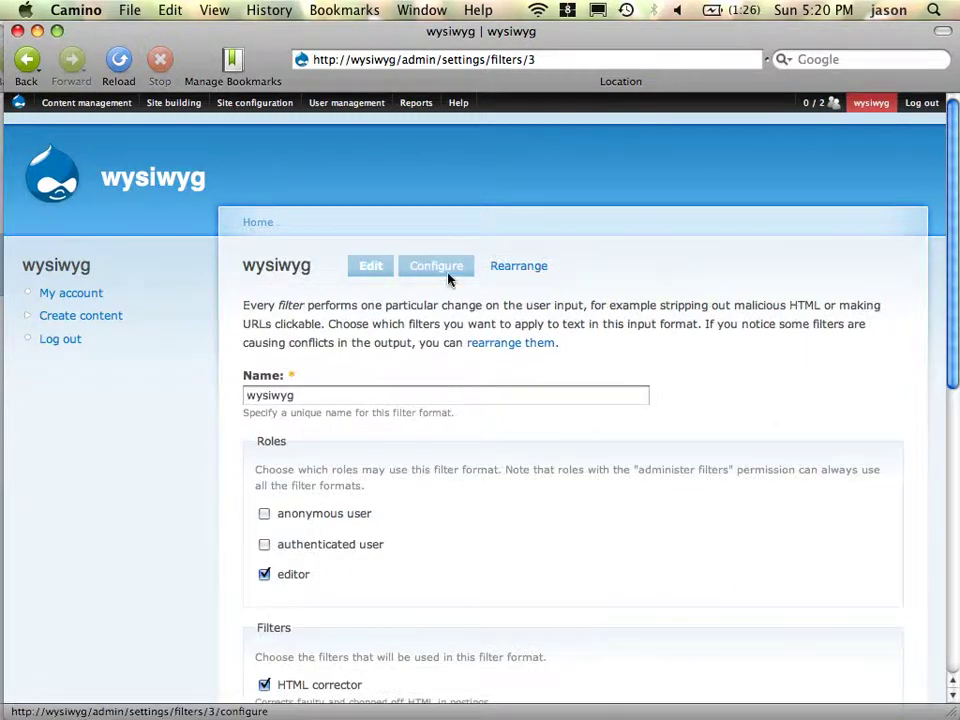
- Allow <h1> <h2> <h3> <h4> <h5> <p> <img> in wysiwyg, link resized images to originals, and save
click(436, 266)
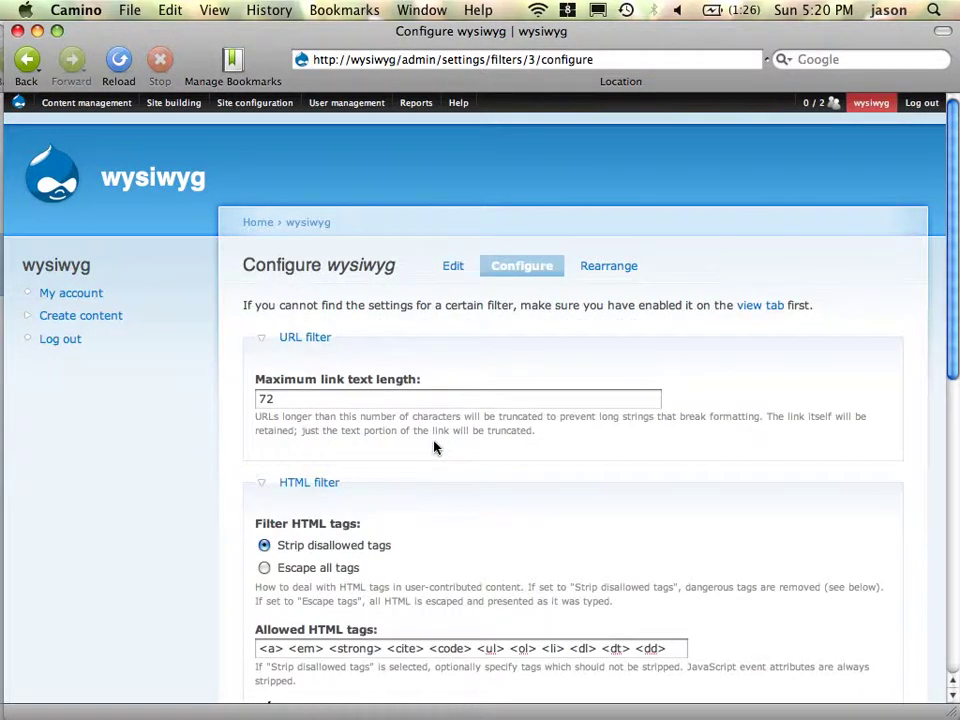
scroll(436, 447, down, 6)
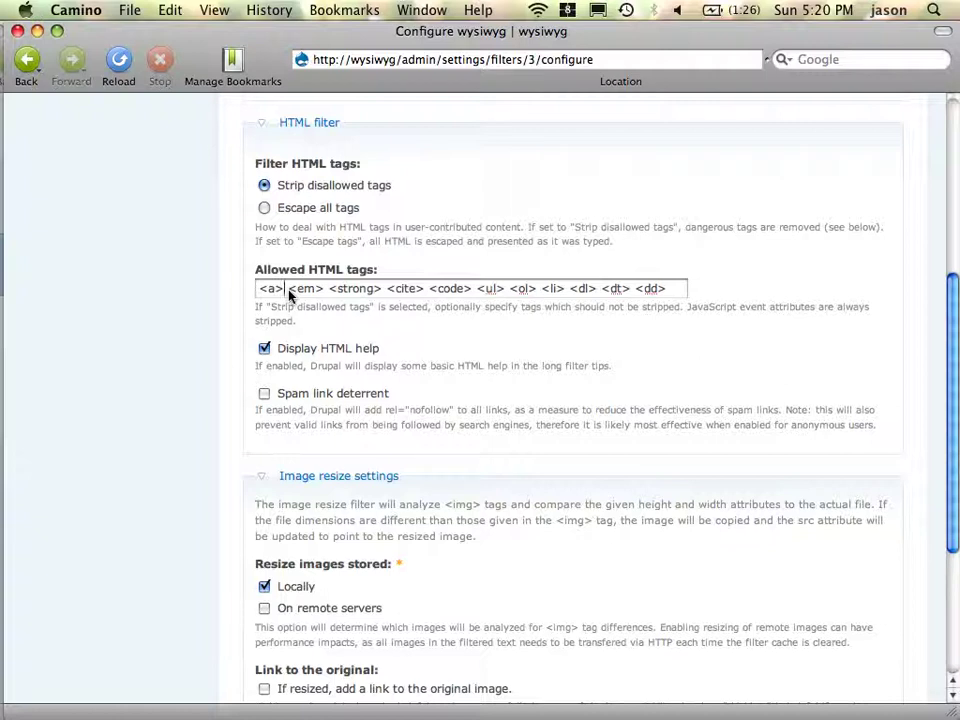
text(<h1> )
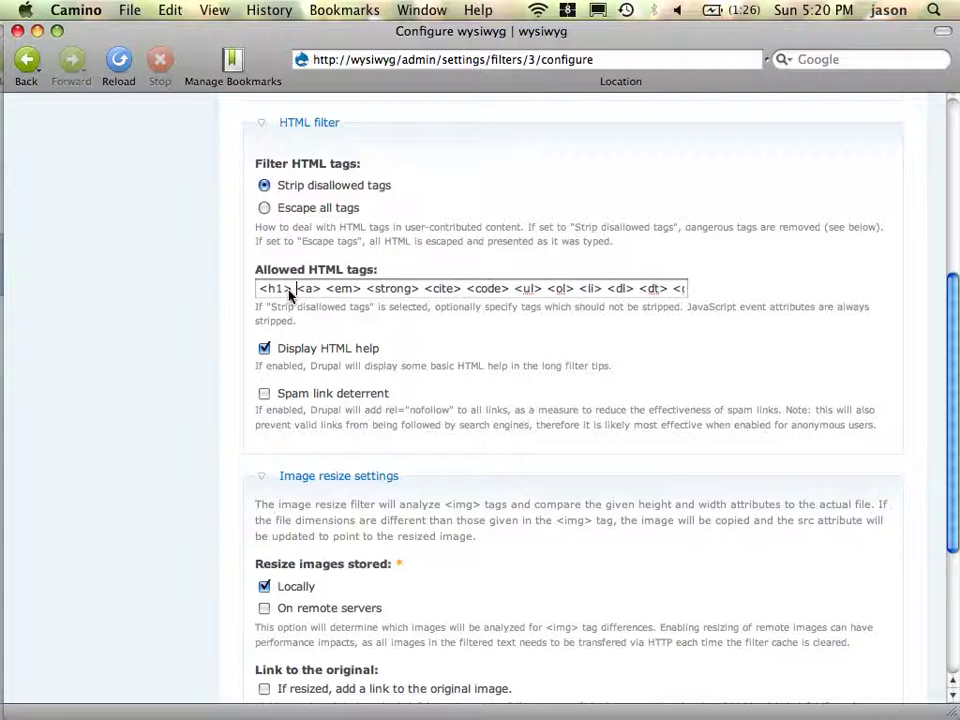
text(<h2>)
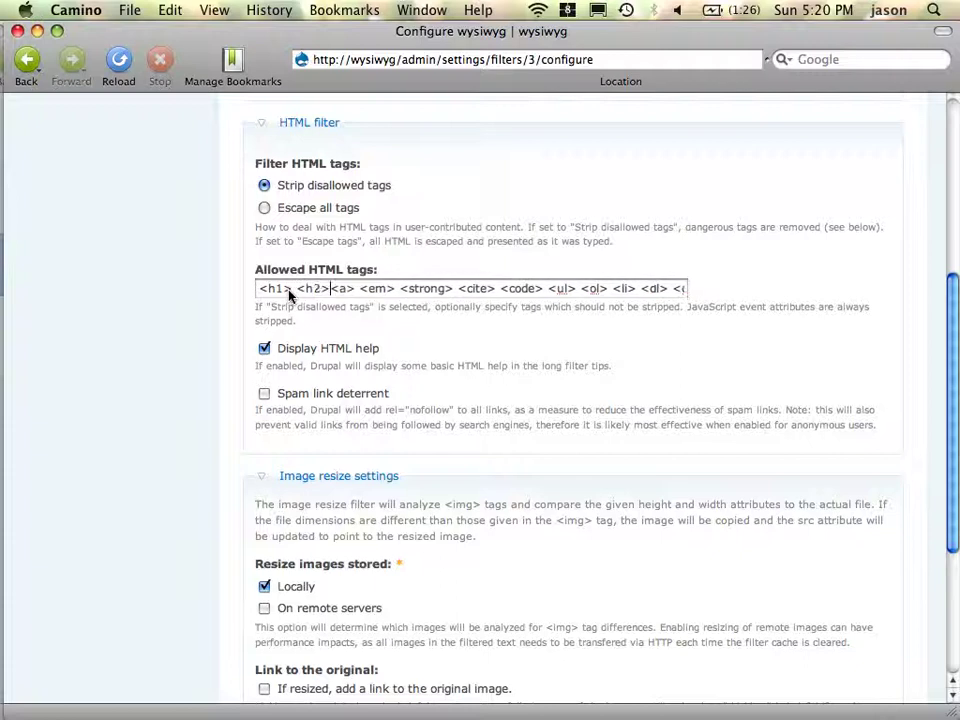
text( <h3>)
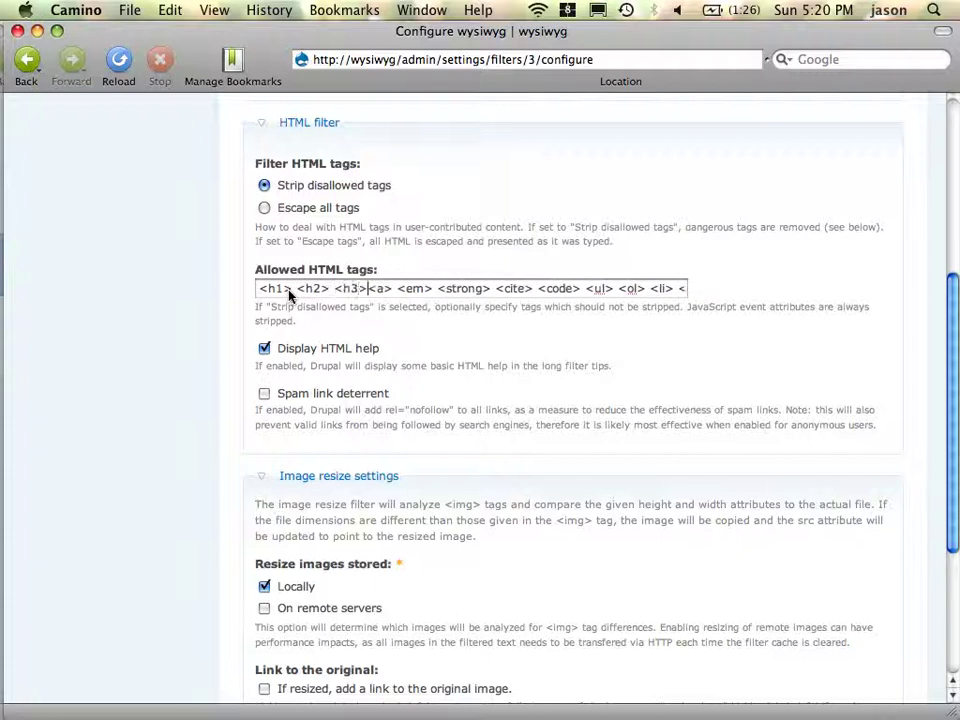
text( <h4>)
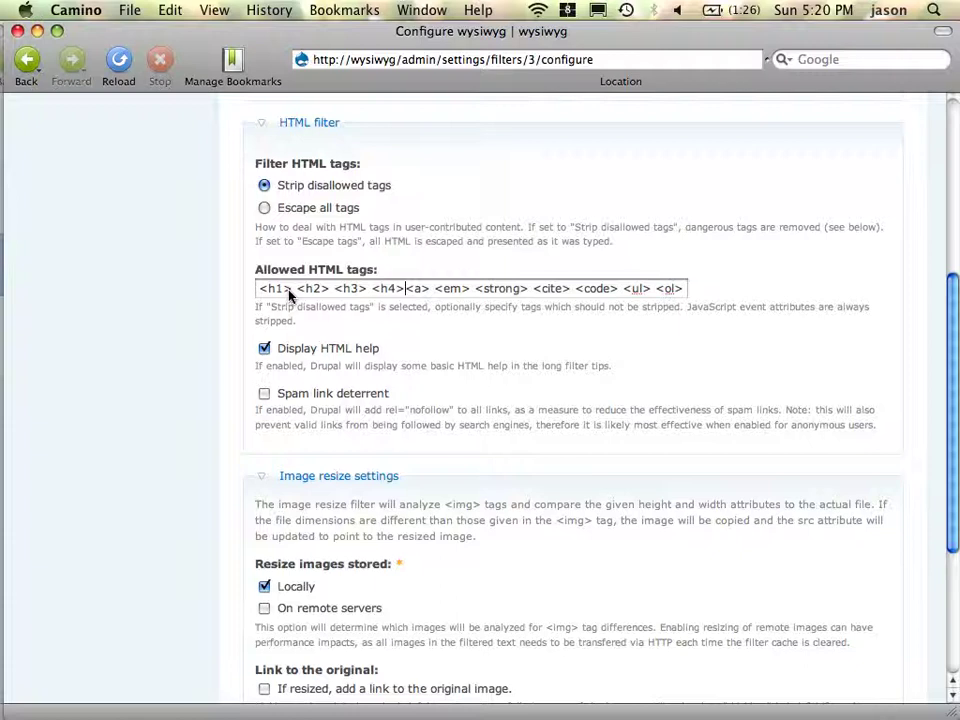
text( <h5)
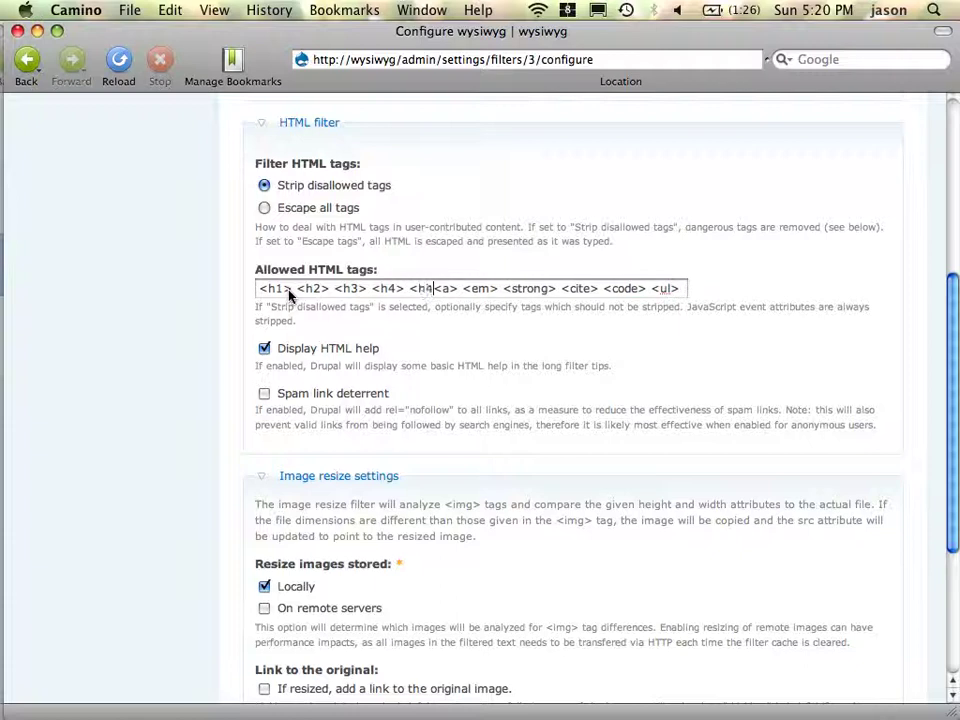
text(> )
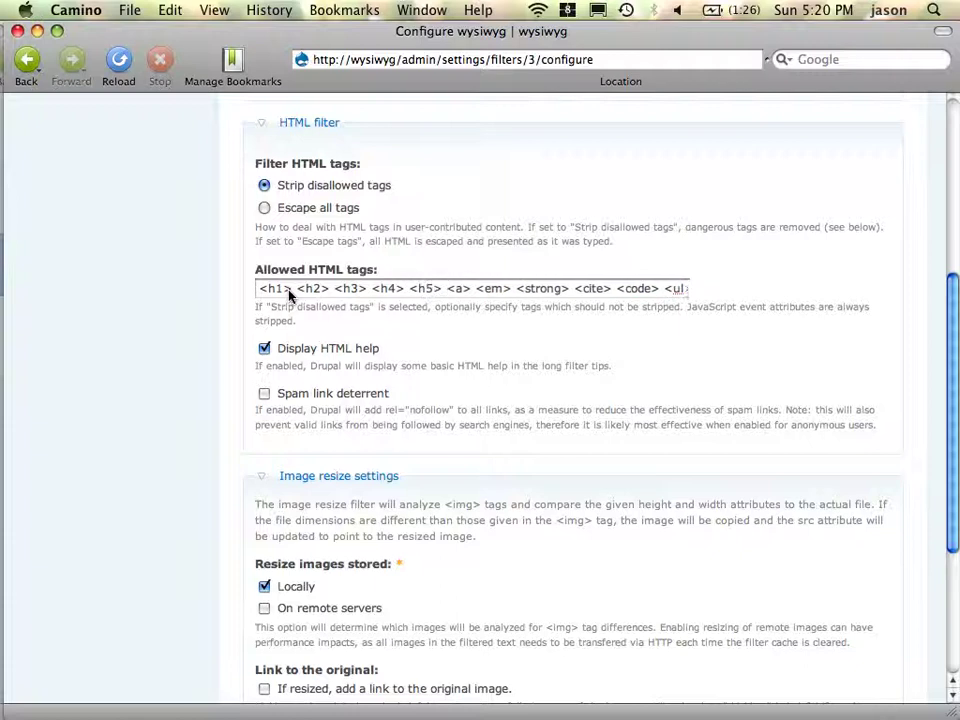
text(<p> )
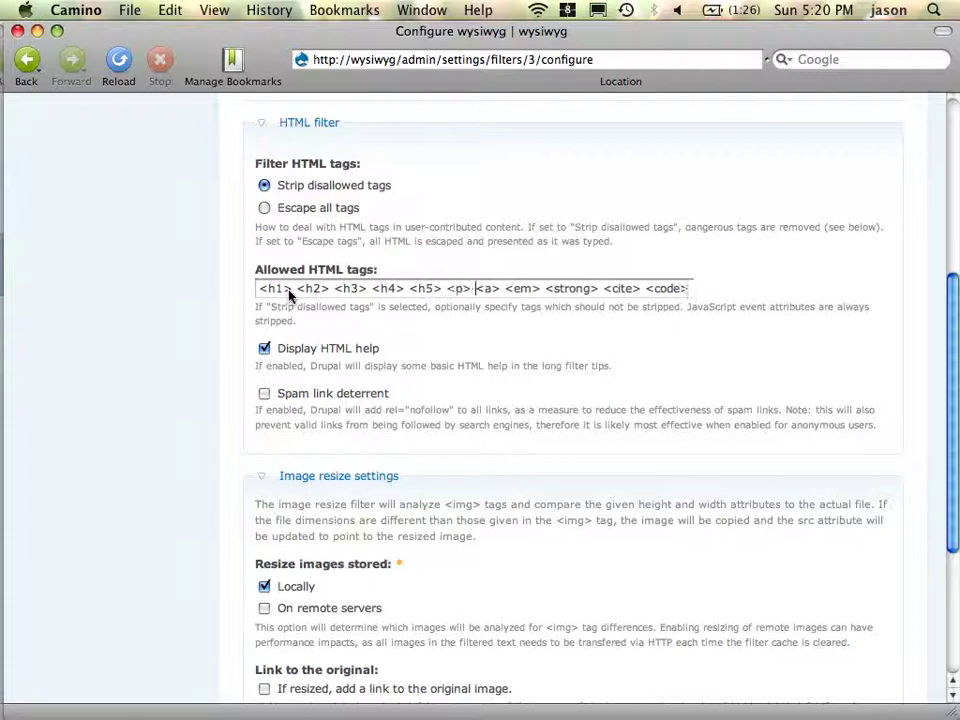
text(<img)
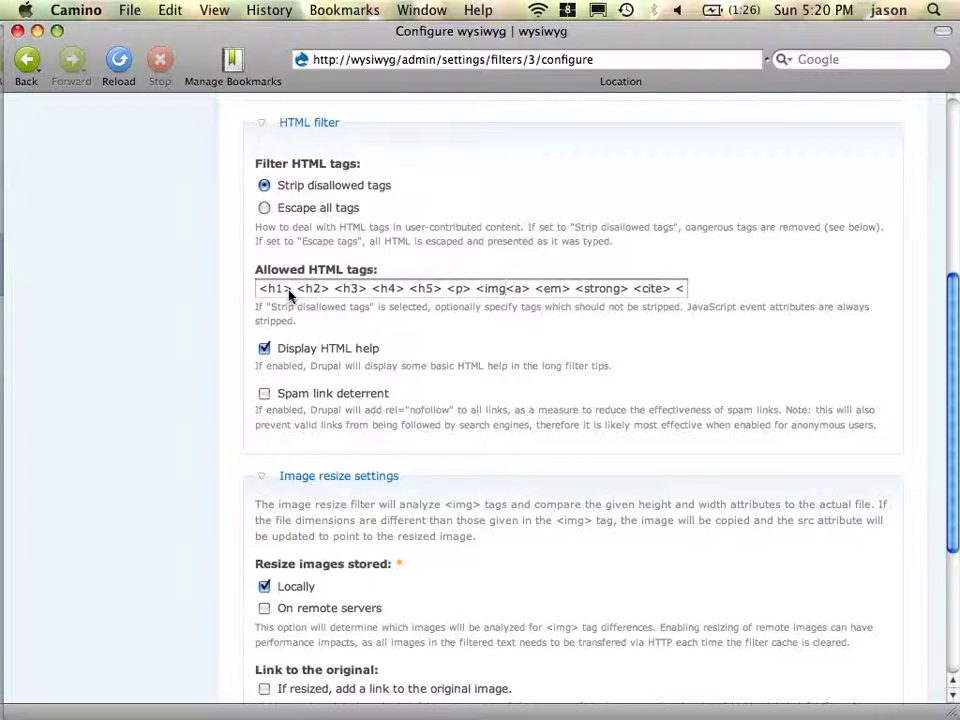
text(>)
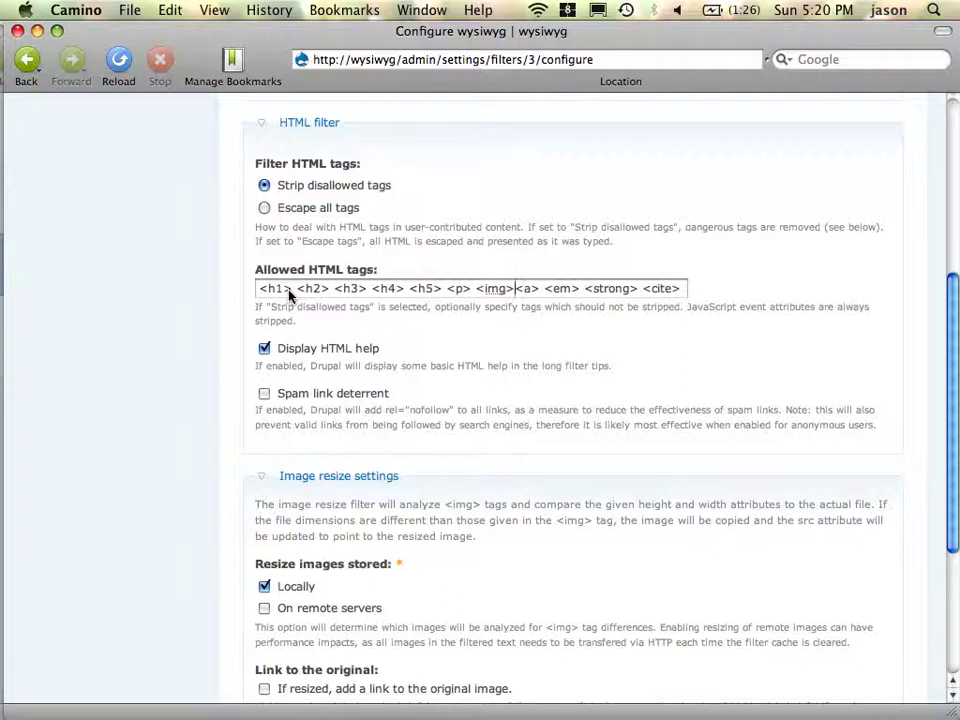
scroll(348, 432, down, 5)
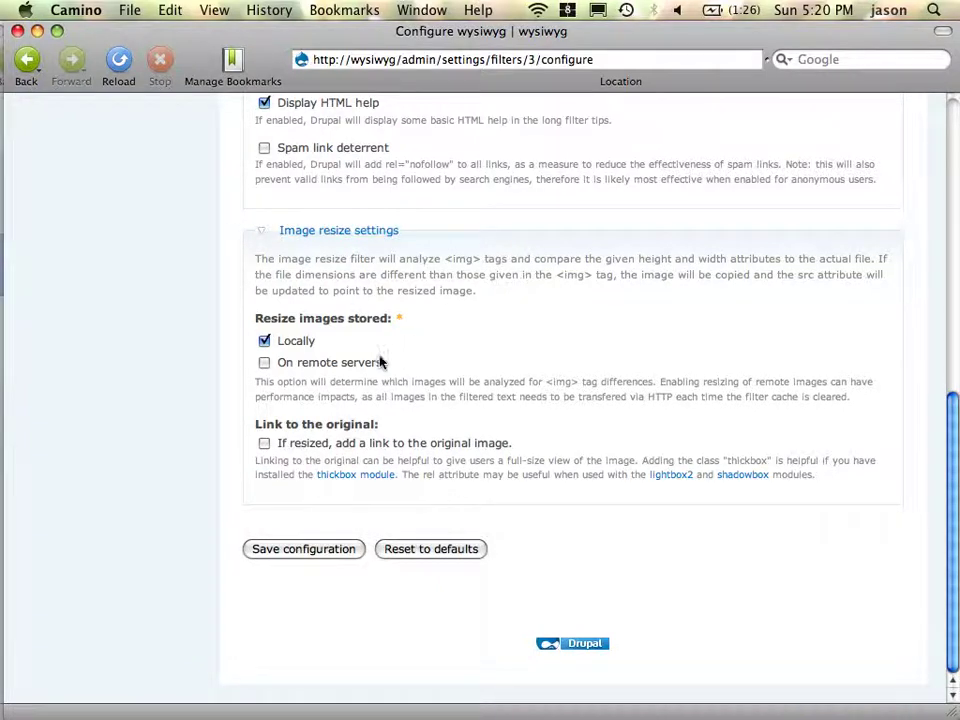
click(264, 443)
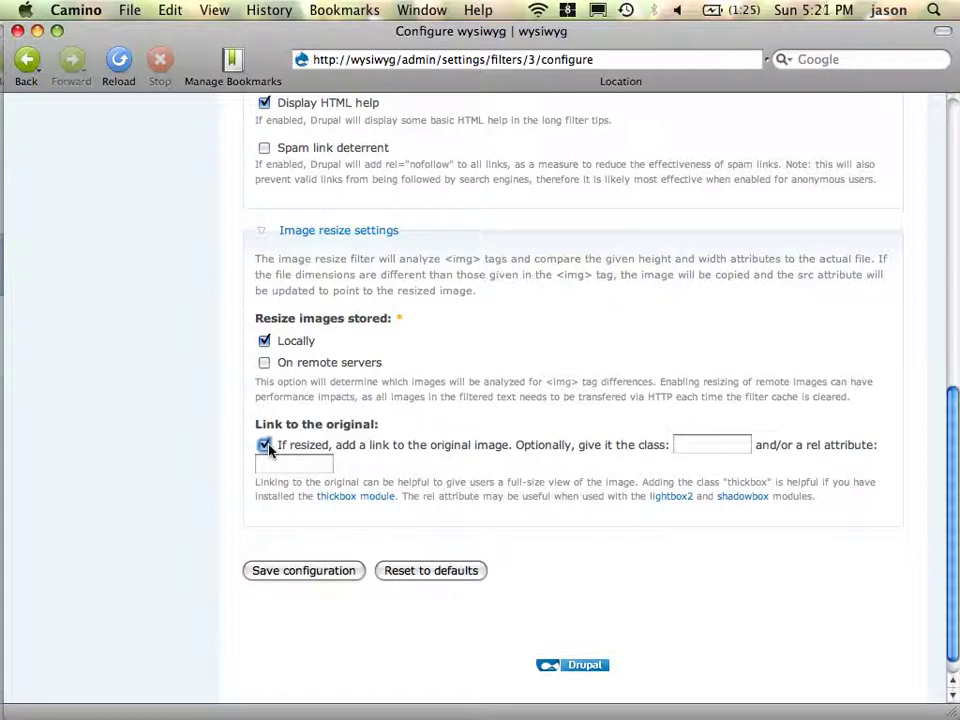
click(280, 572)
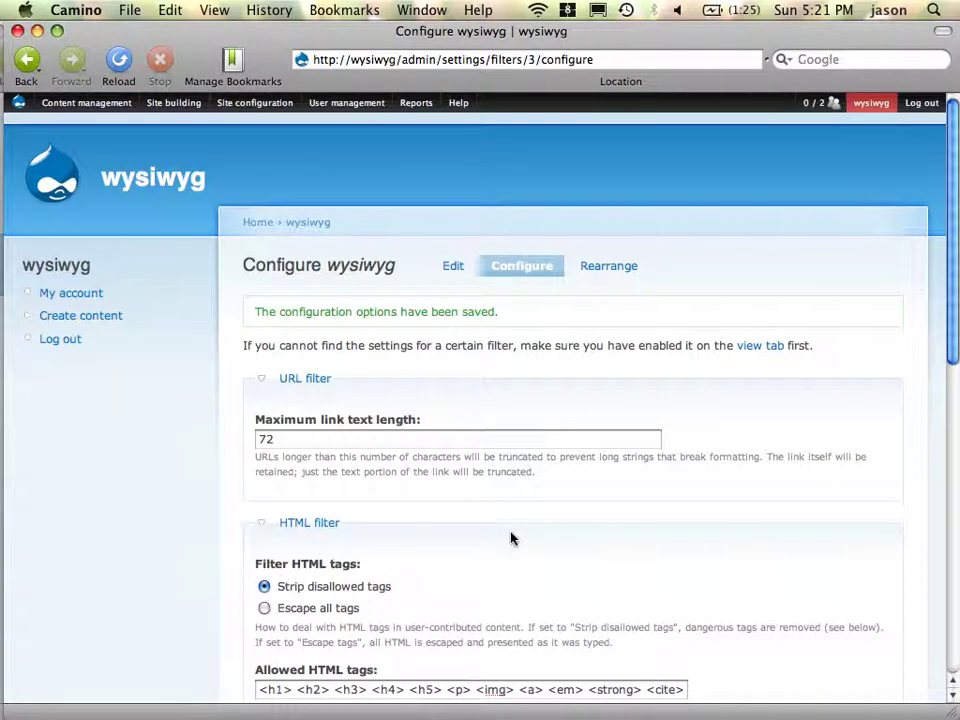
scroll(512, 538, down, 10)
scroll(512, 537, up, 10)
key(super+Tab)
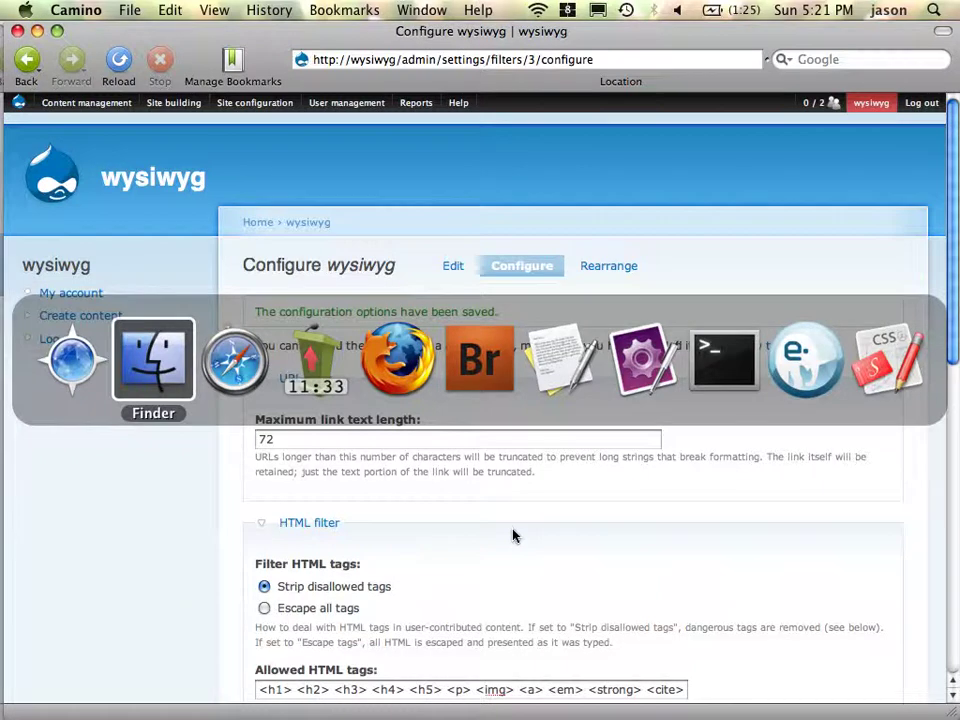
key(Escape)
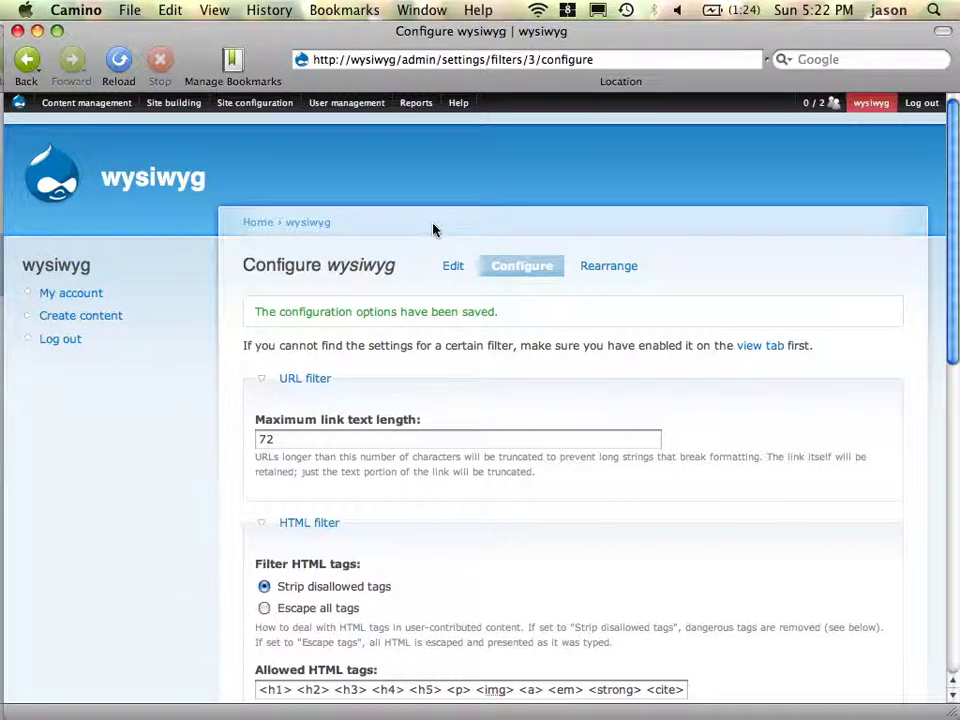
scroll(386, 343, down, 3)
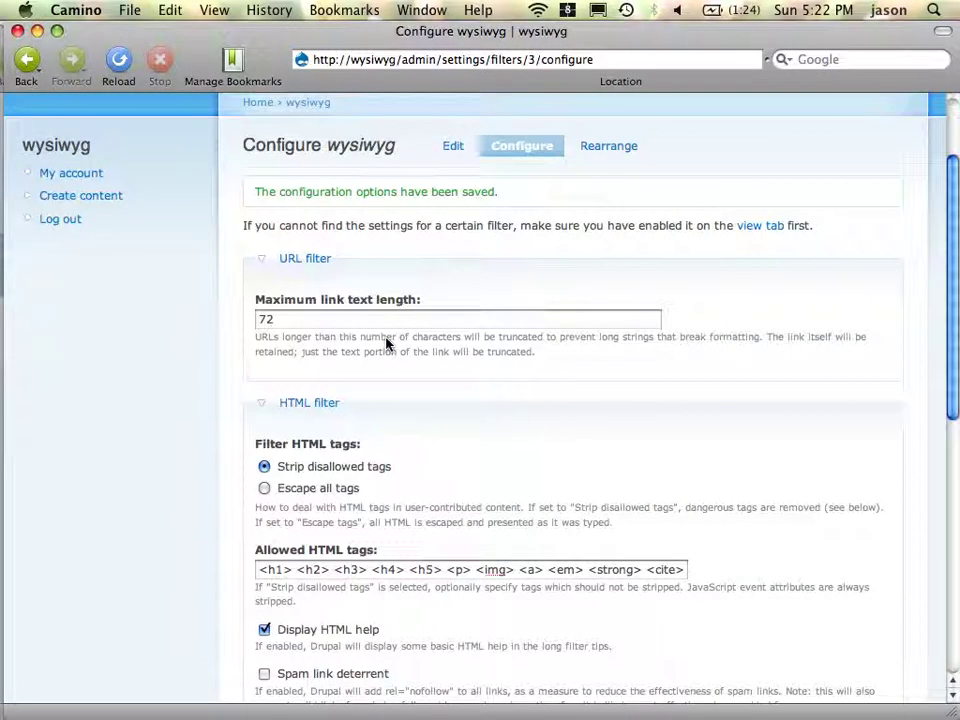
scroll(386, 343, down, 2)
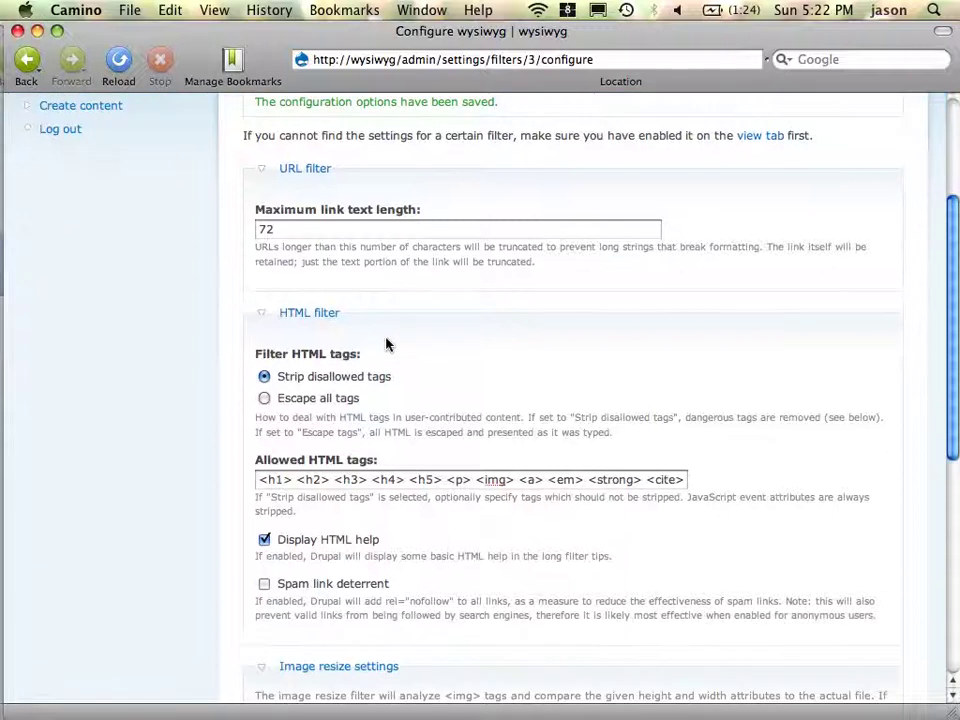
scroll(387, 343, down, 10)
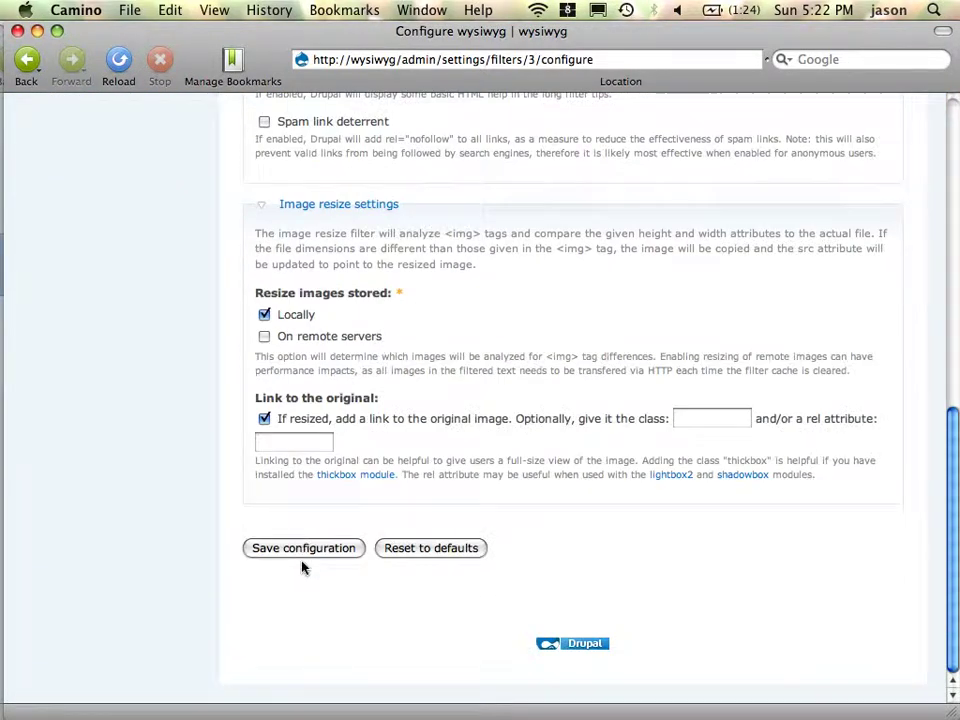
- Save the wysiwyg filter configuration again and reload the editor's Create Page form in Firefox
click(305, 556)
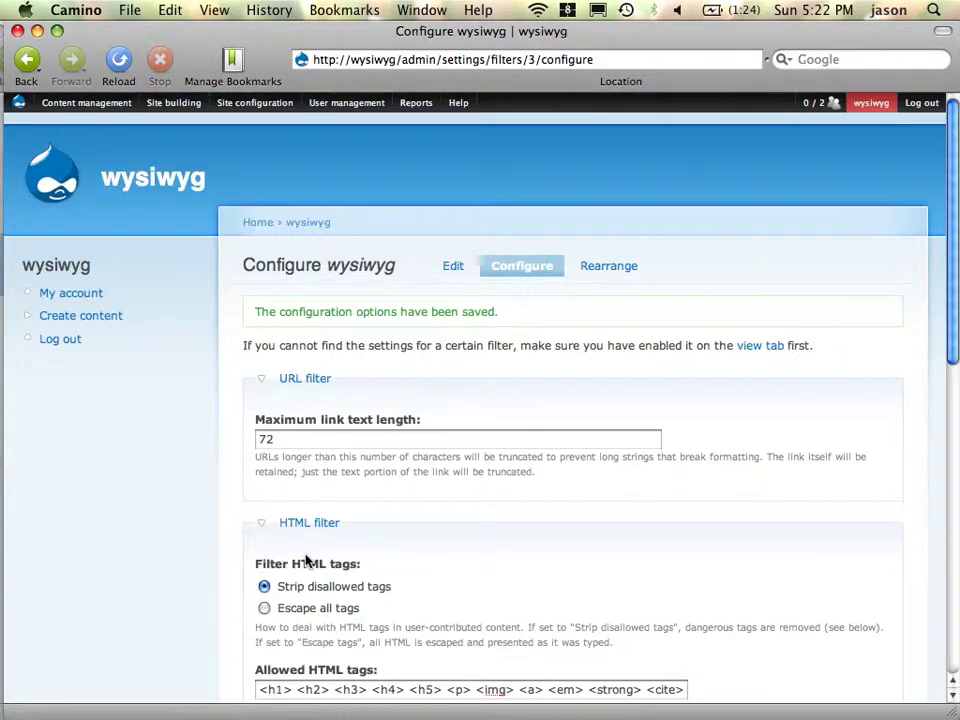
key(super+Tab)
key(super+Tab)
key(super+Tab)
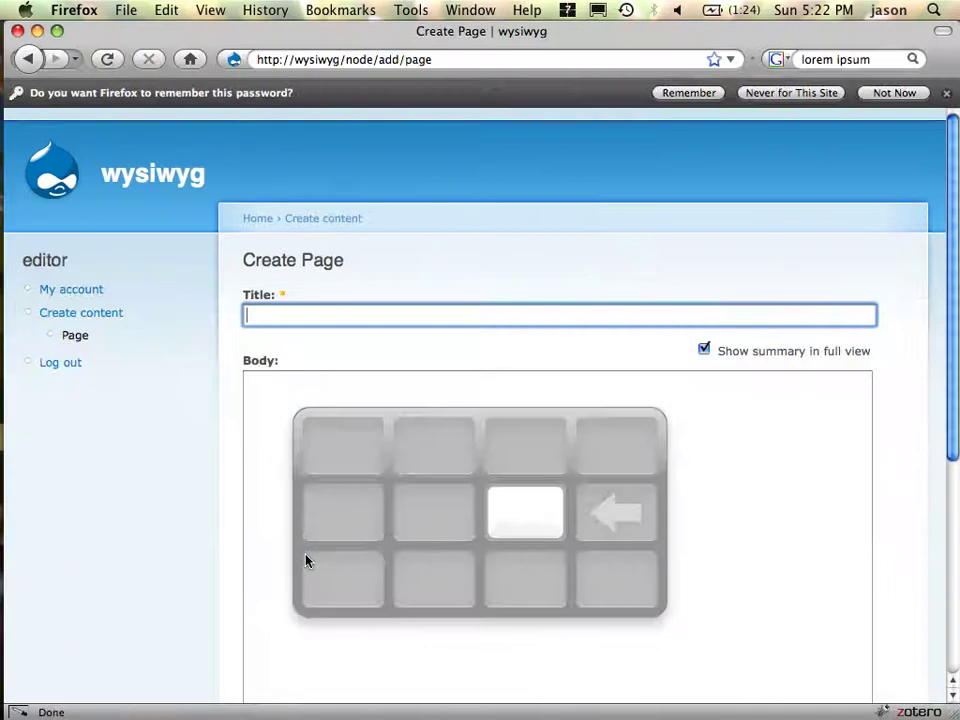
key(super+Tab)
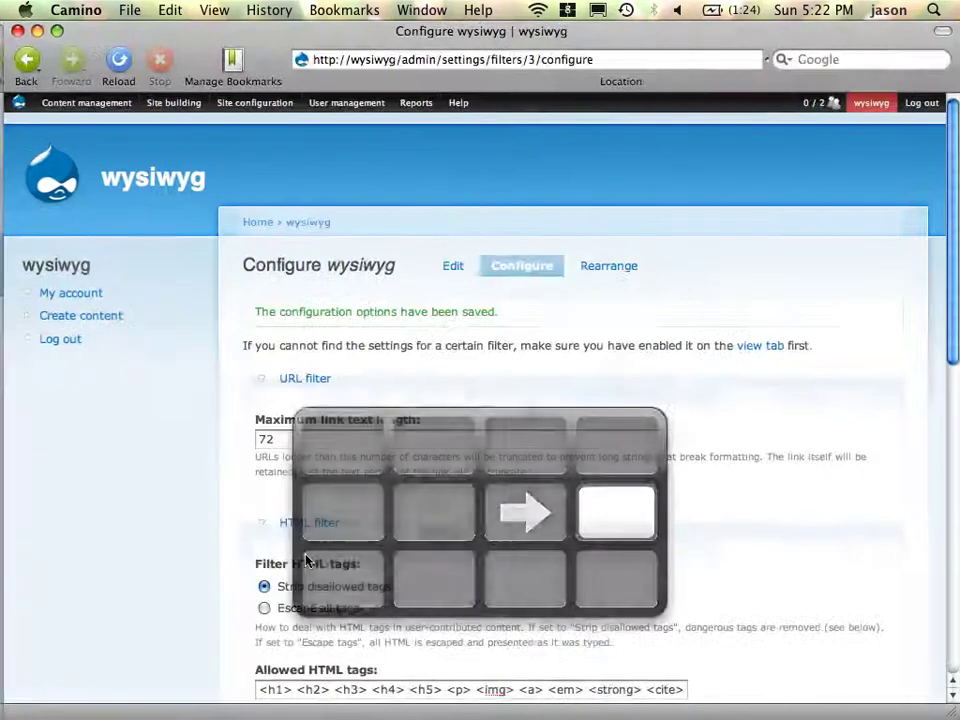
key(super+Tab)
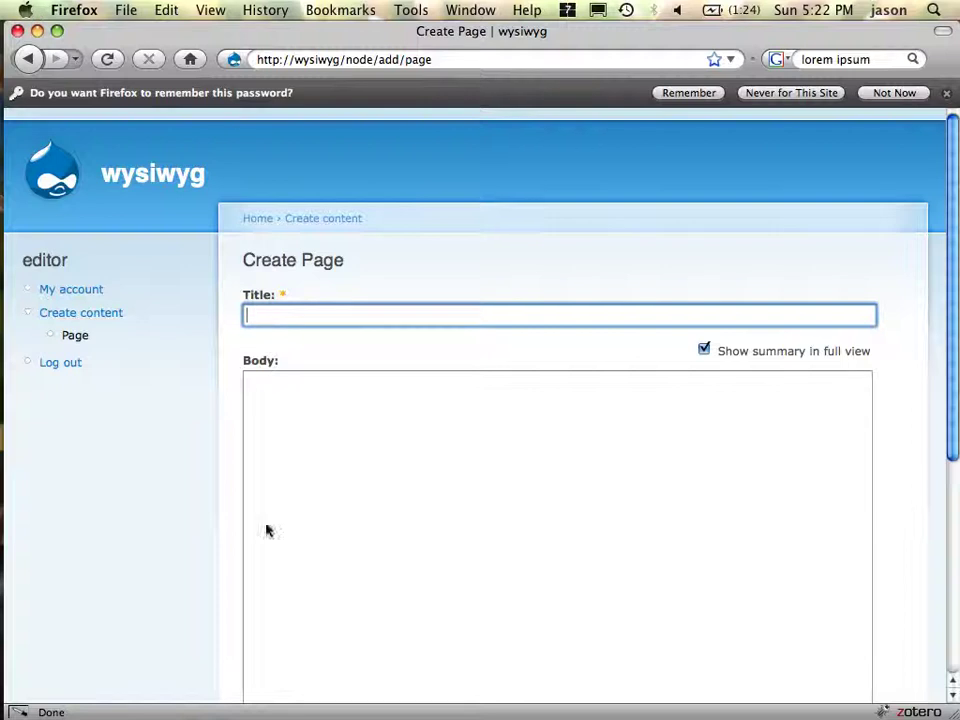
click(461, 62)
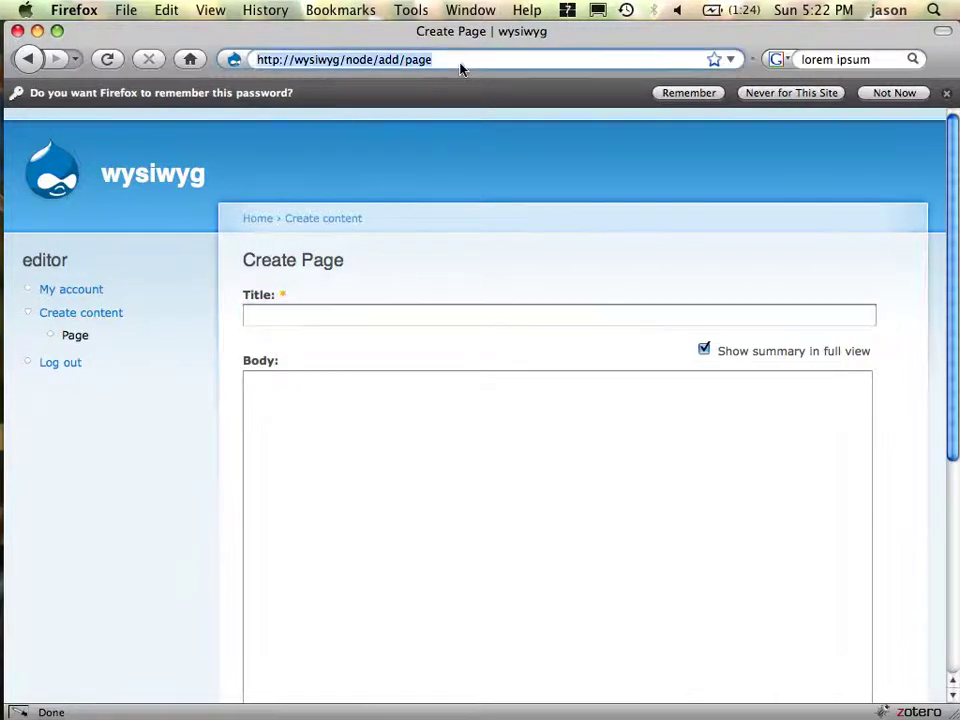
key(Return)
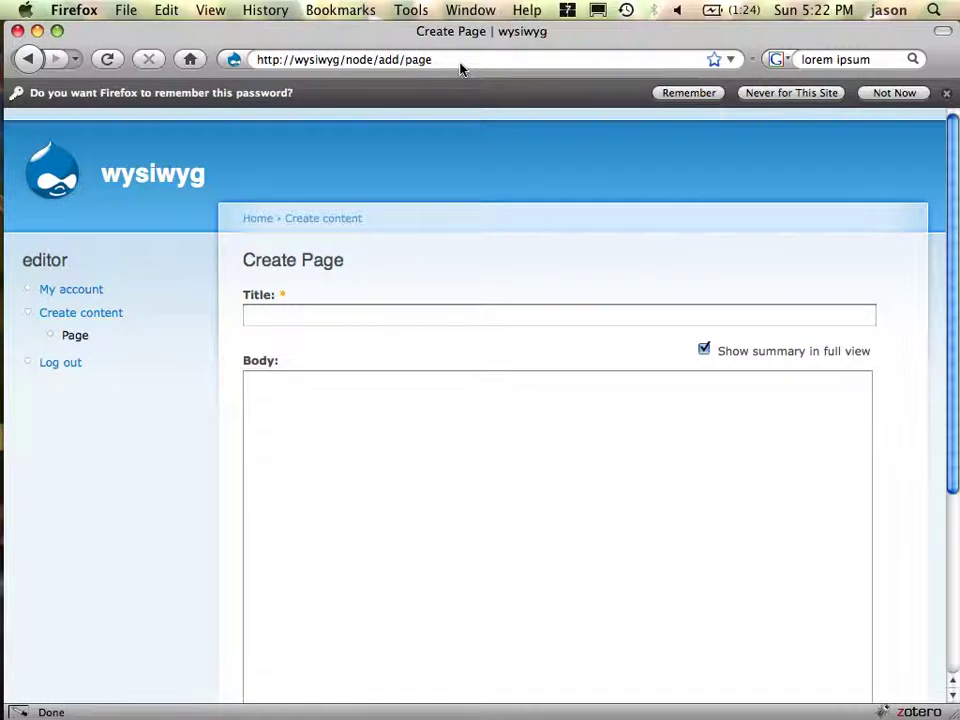
- Start a new Page from Create content as the editor, then return to the admin's Camino
click(66, 314)
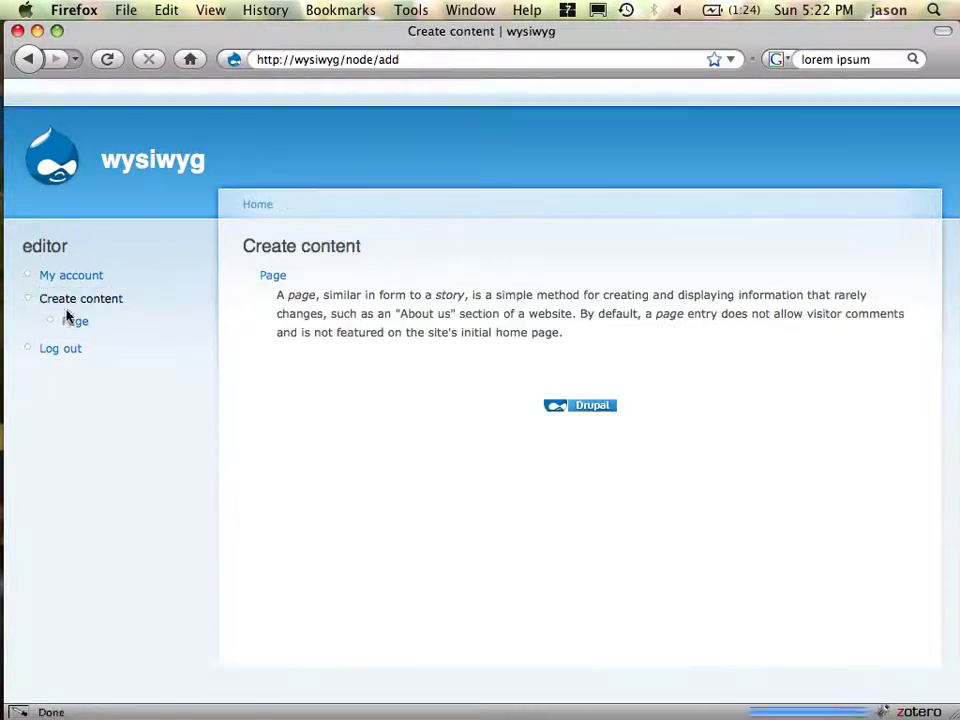
click(90, 320)
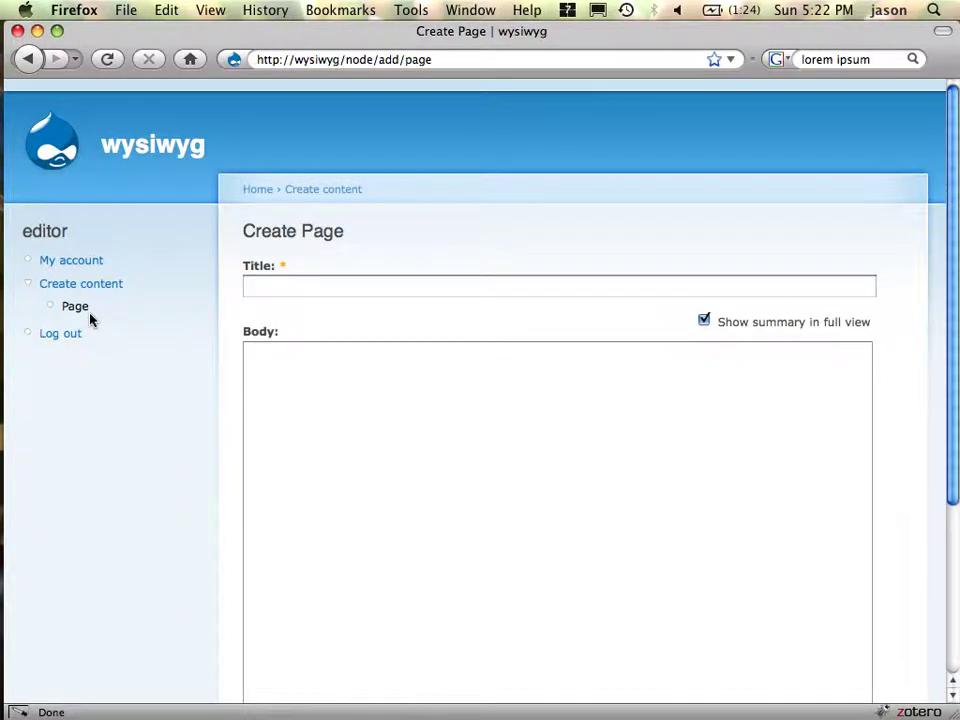
key(super+Tab)
key(super+Tab)
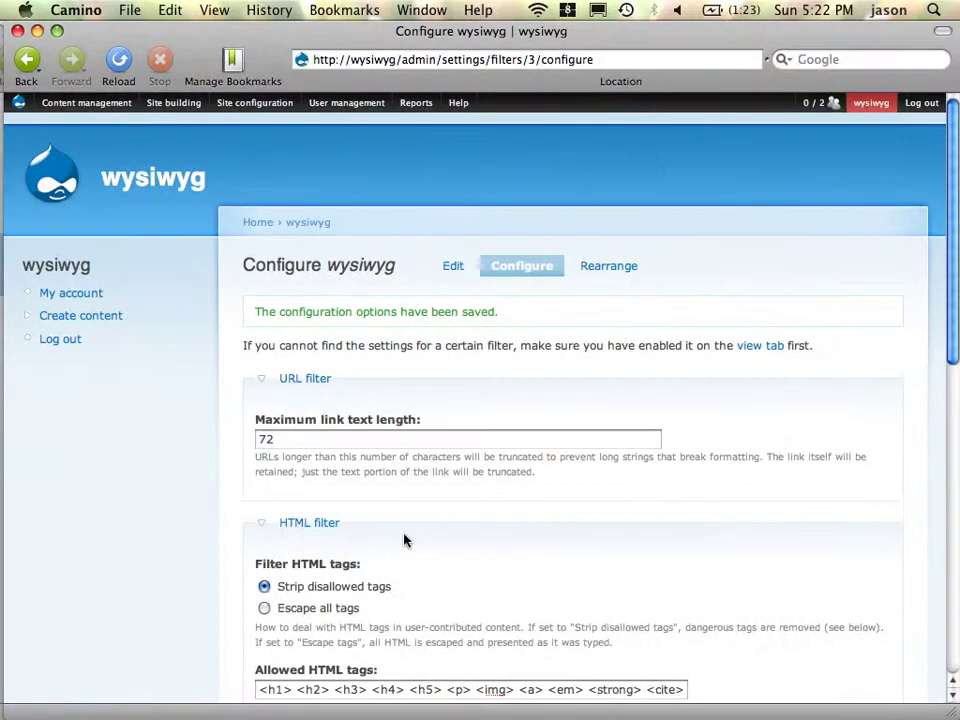
- Resave the wysiwyg format, then view the Input formats Defaults showing wysiwyg for editor
scroll(563, 399, down, 10)
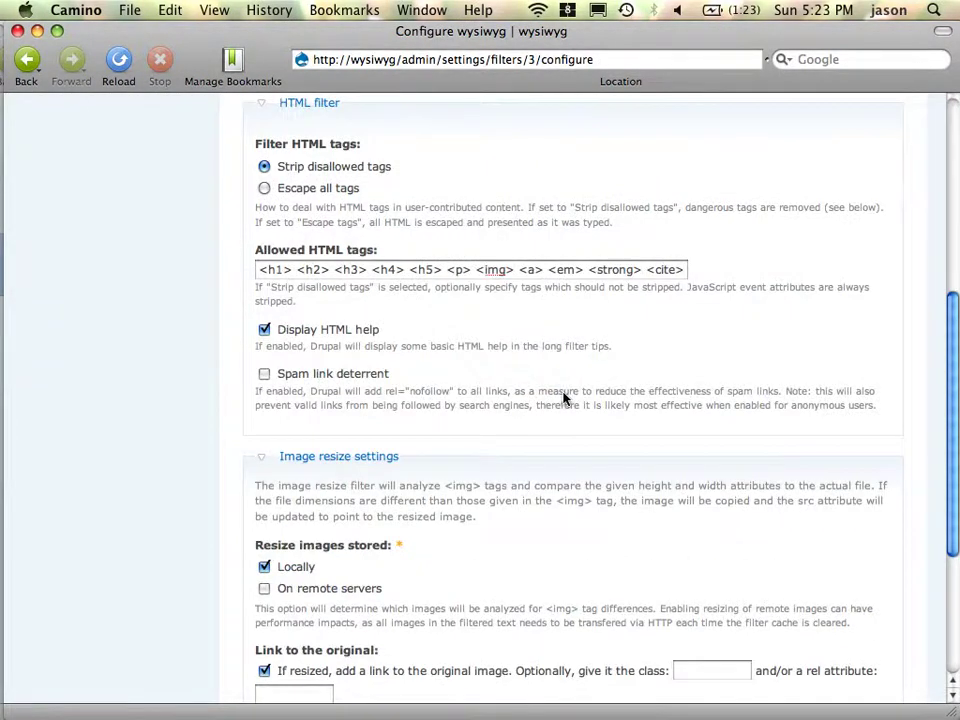
key(Return)
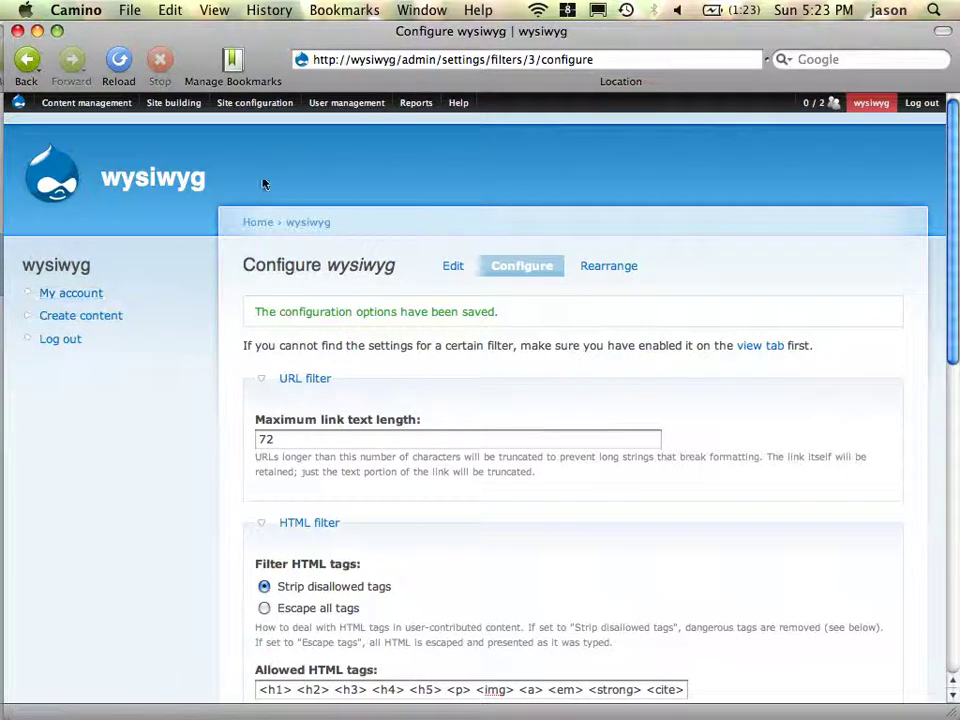
mouse_move(412, 128)
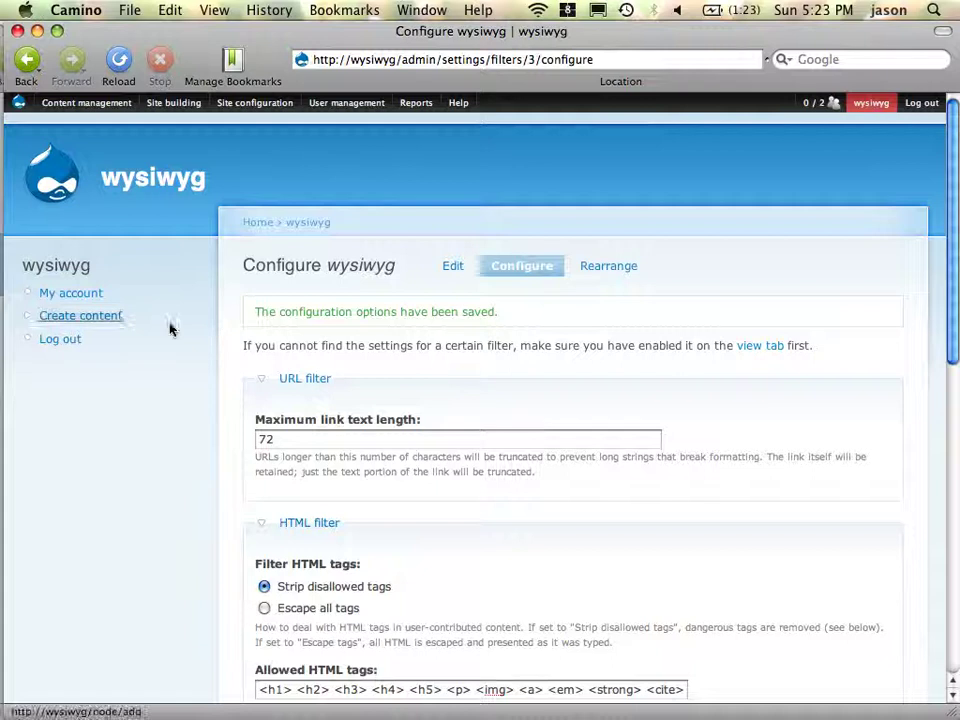
mouse_move(250, 103)
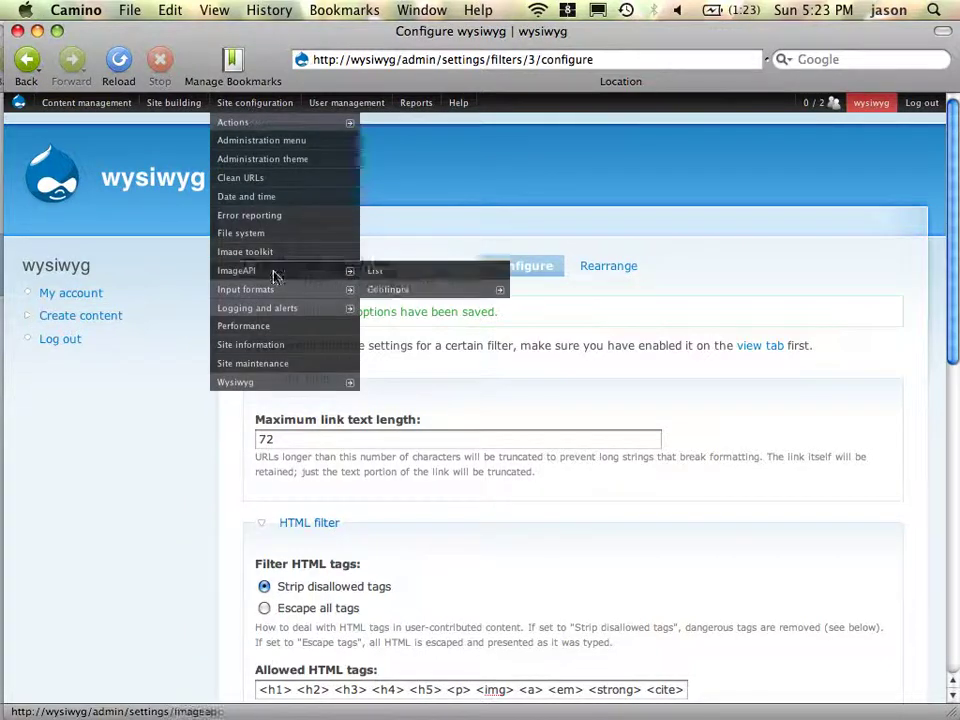
mouse_move(281, 292)
click(403, 298)
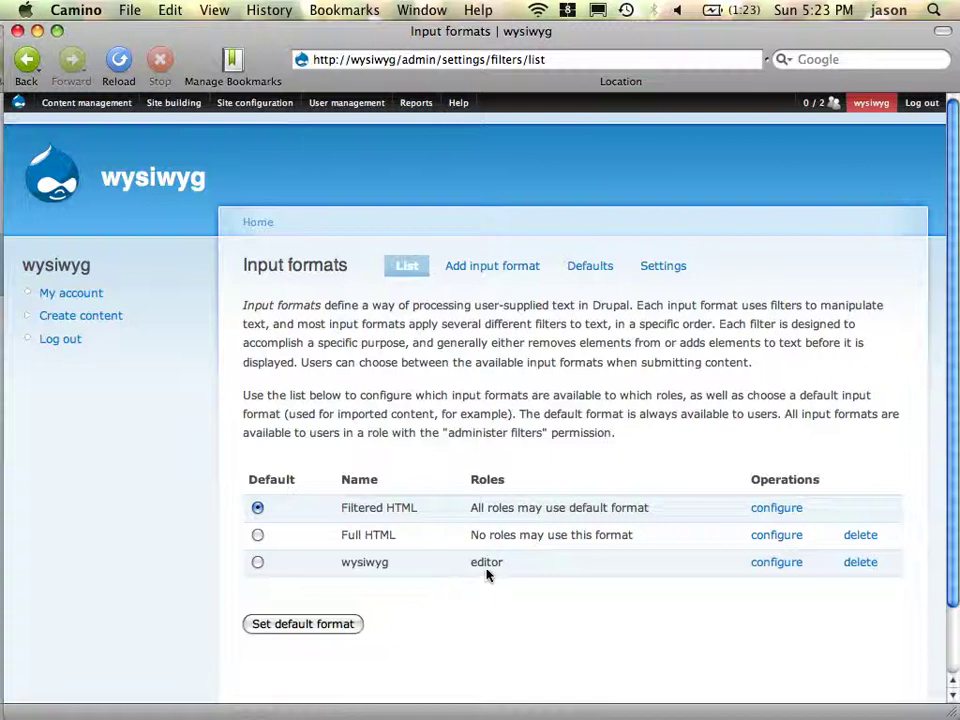
click(592, 266)
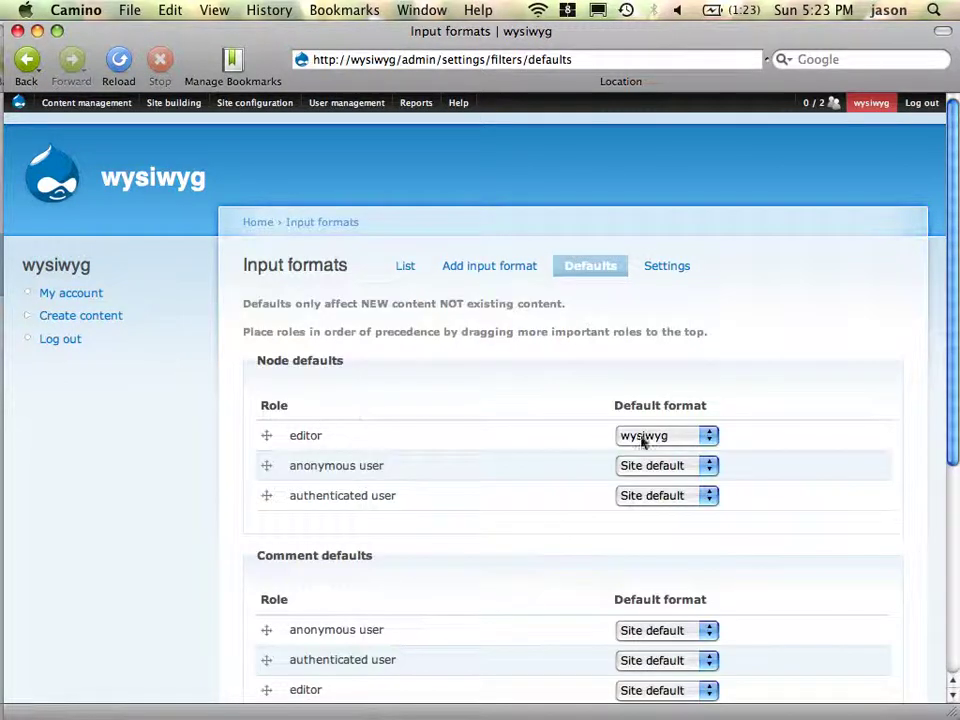
scroll(422, 516, down, 5)
scroll(422, 517, up, 5)
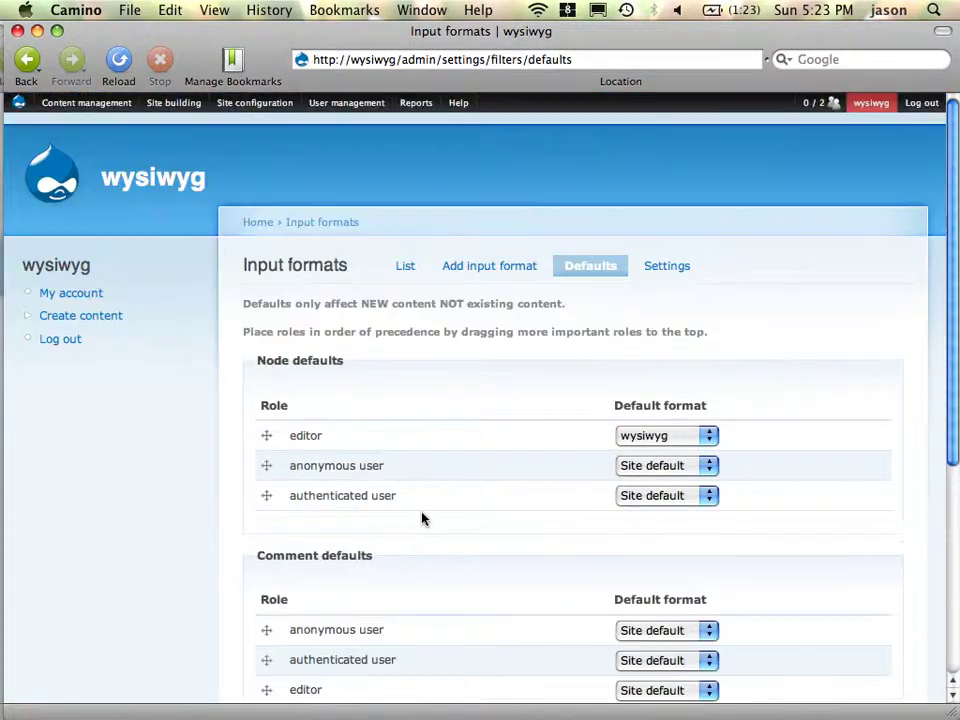
- On Wysiwyg Profiles, assign TinyMCE 3.2.5 to the wysiwyg format, save, and edit its profile
mouse_move(200, 100)
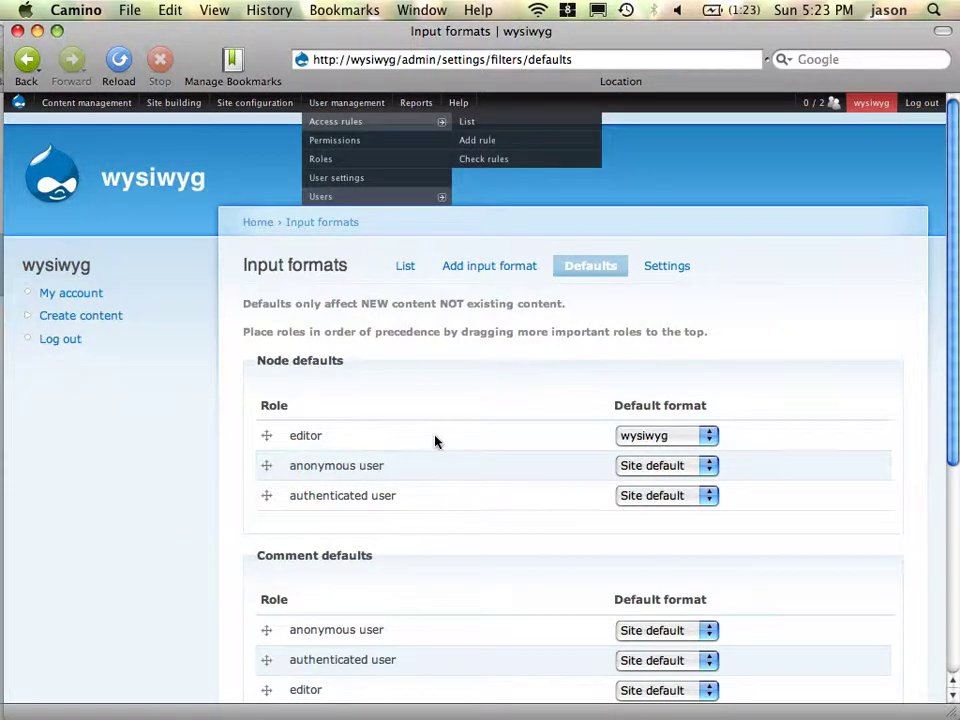
mouse_move(265, 112)
mouse_move(280, 384)
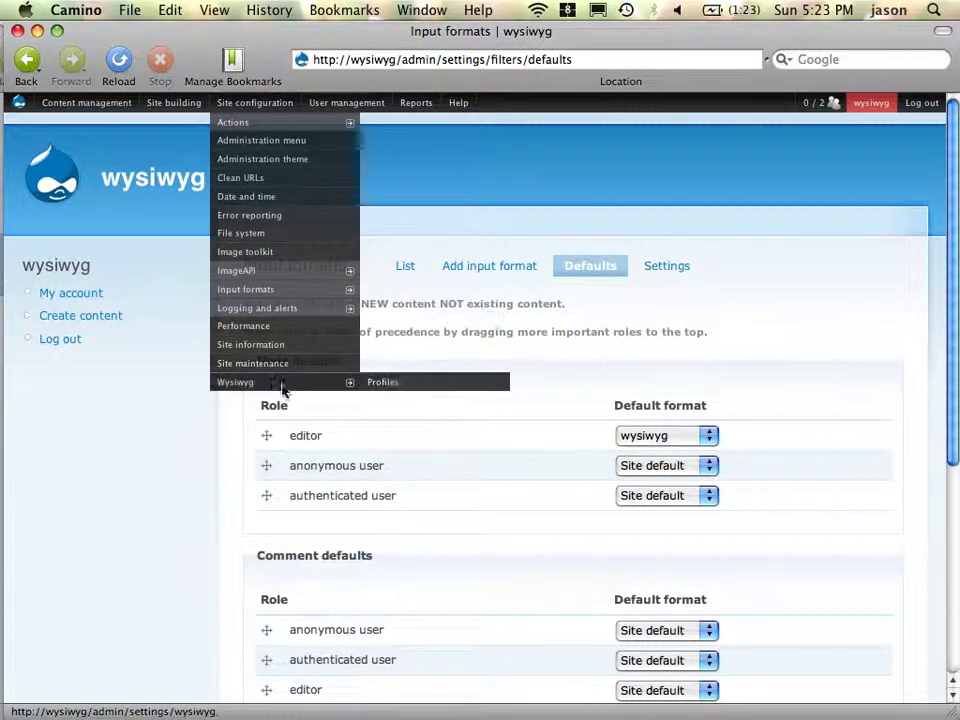
click(434, 385)
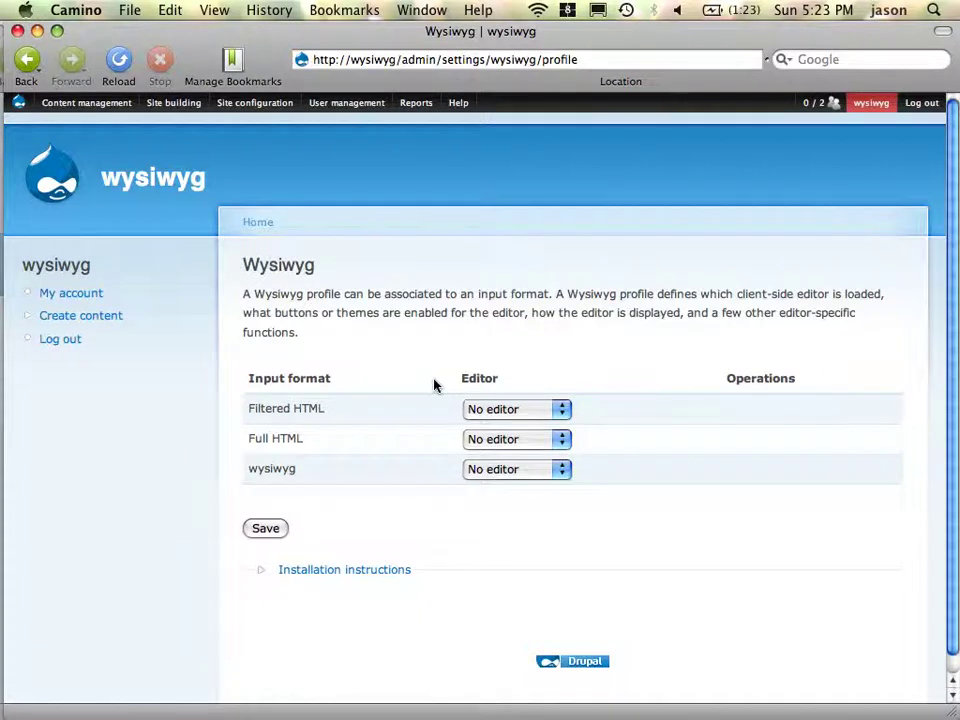
click(504, 470)
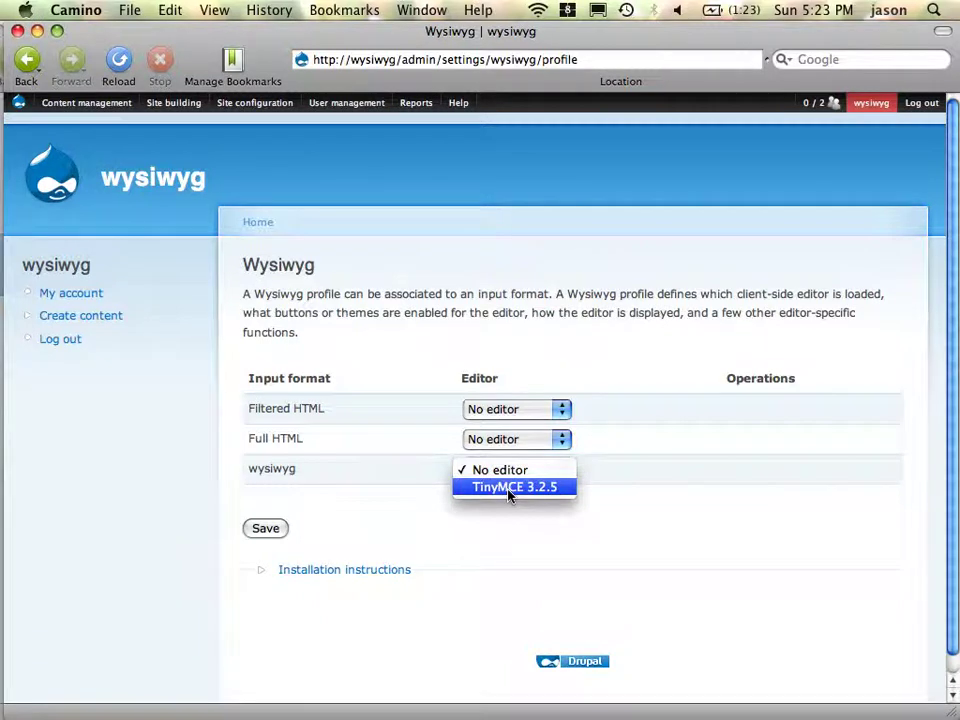
click(509, 487)
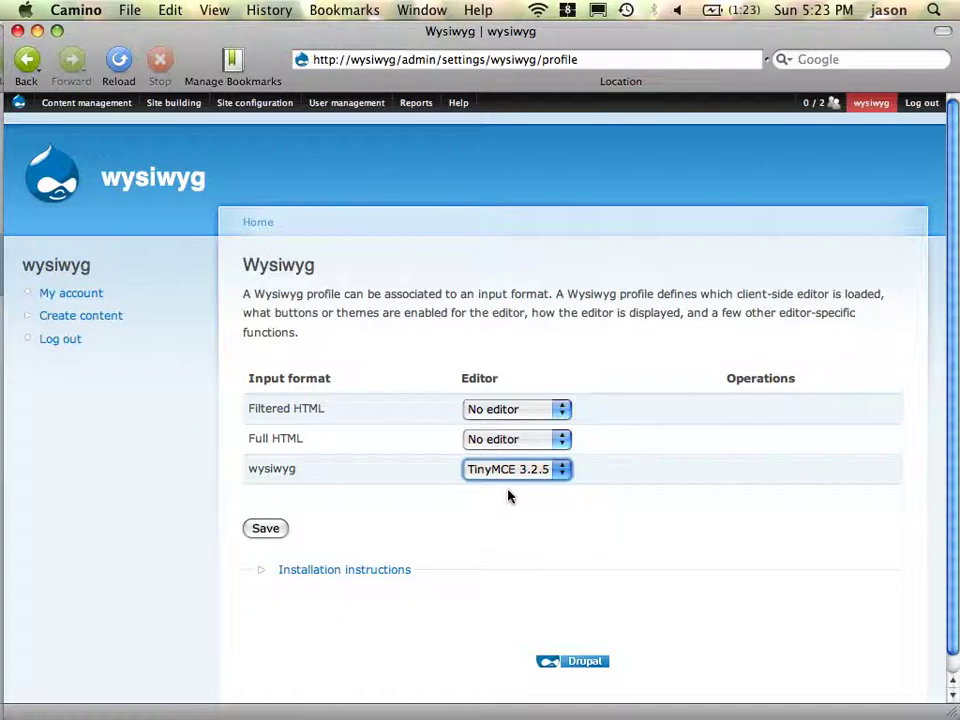
click(263, 537)
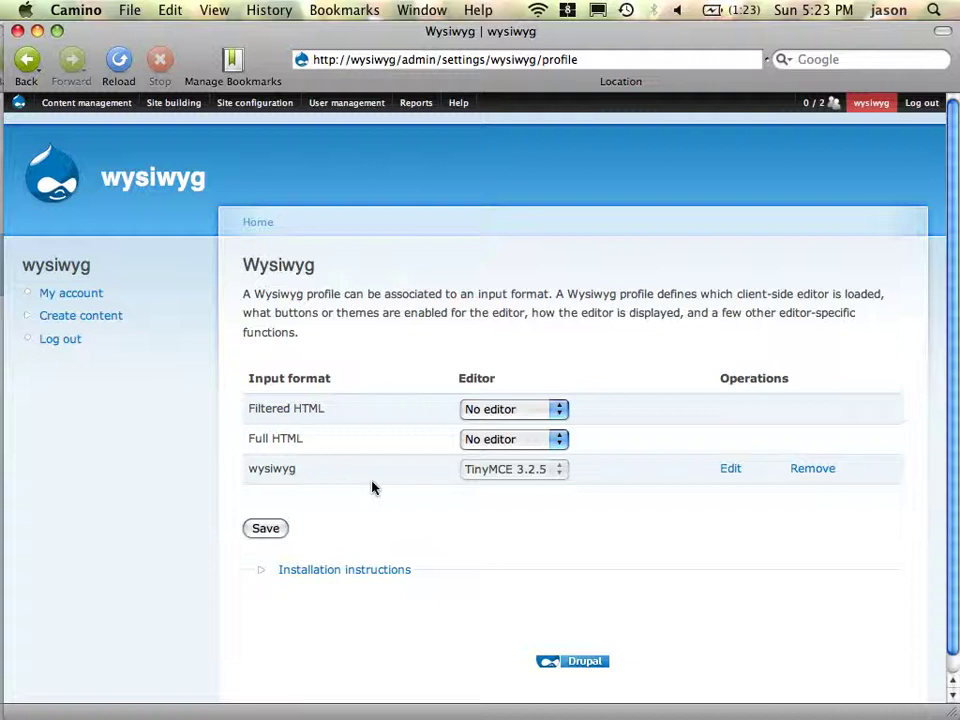
mouse_move(242, 98)
click(729, 470)
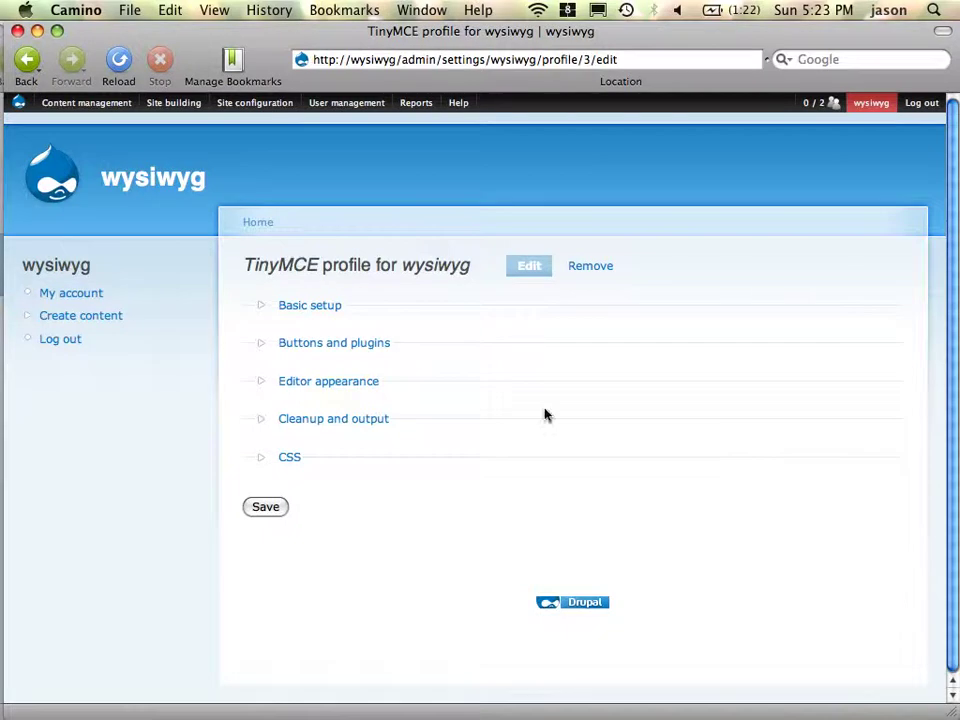
- Expand the profile's Basic setup and Buttons and plugins sections
click(297, 314)
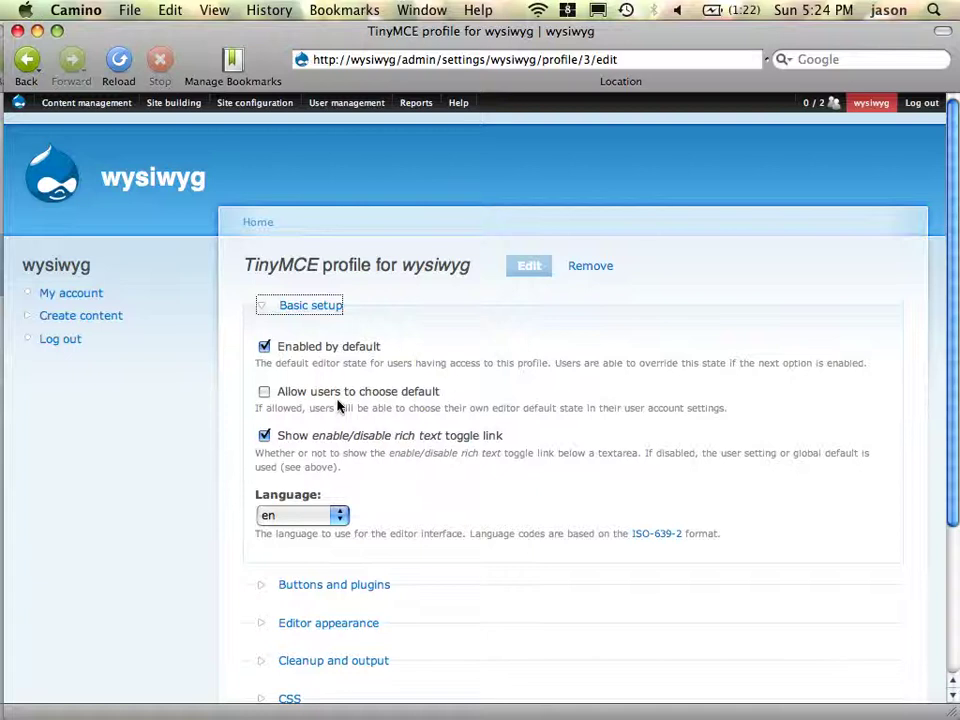
scroll(470, 459, down, 5)
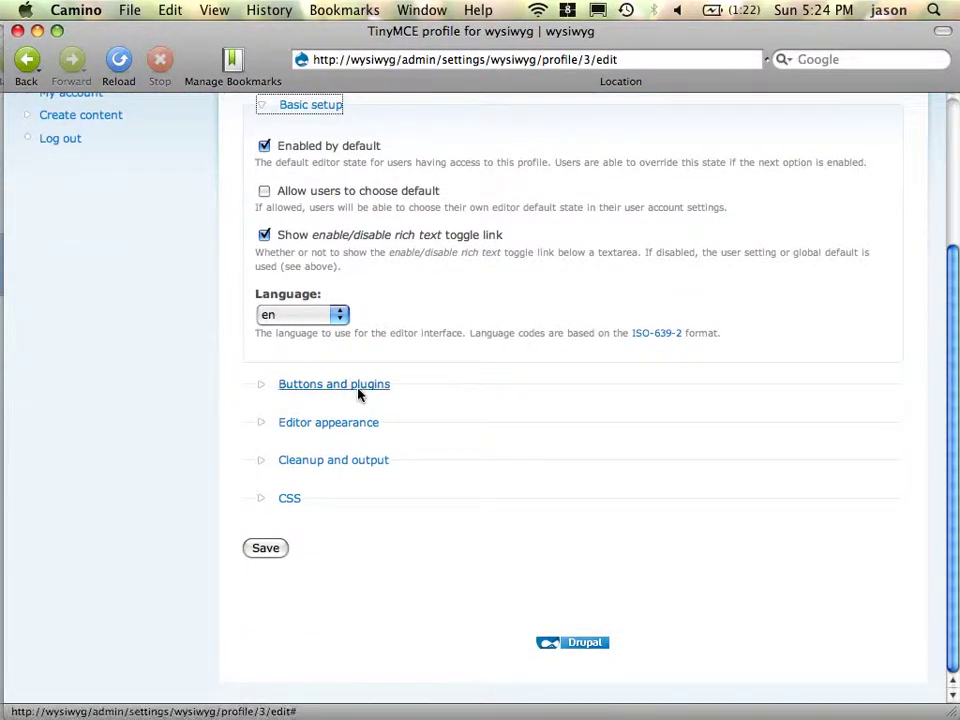
click(358, 389)
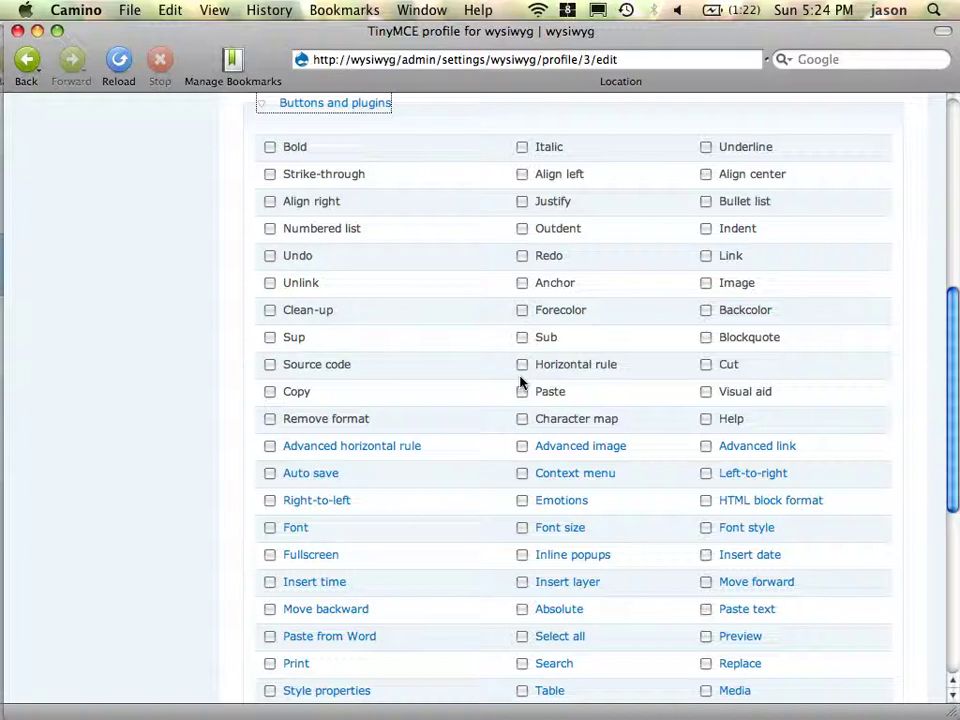
- Enable the Bold, Italic, Bullet list, Numbered list, Link and Unlink buttons
click(272, 148)
click(523, 148)
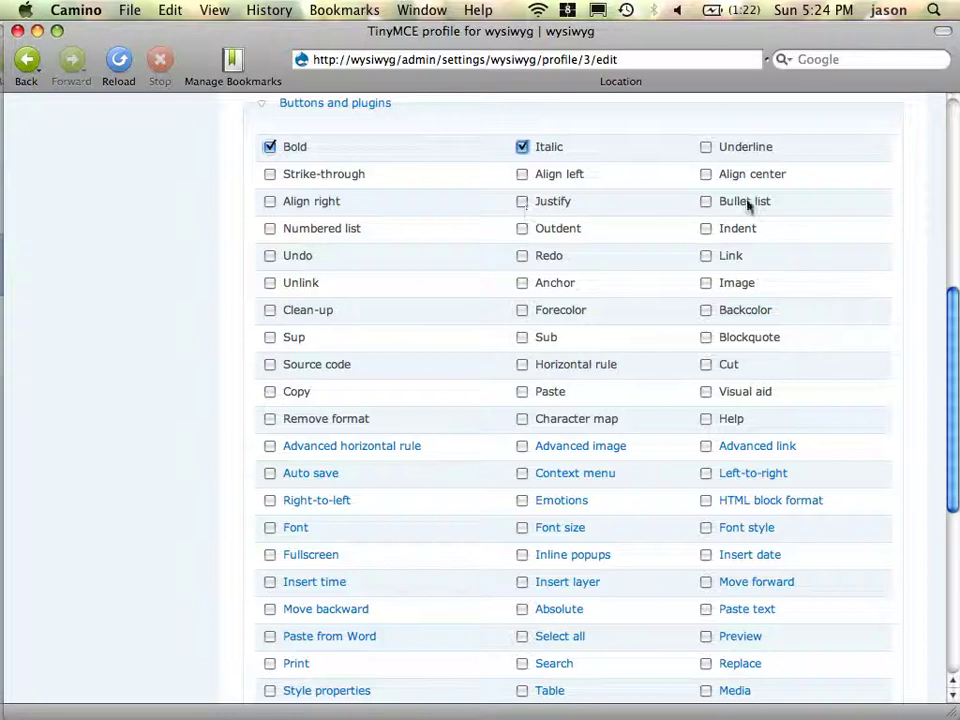
click(707, 204)
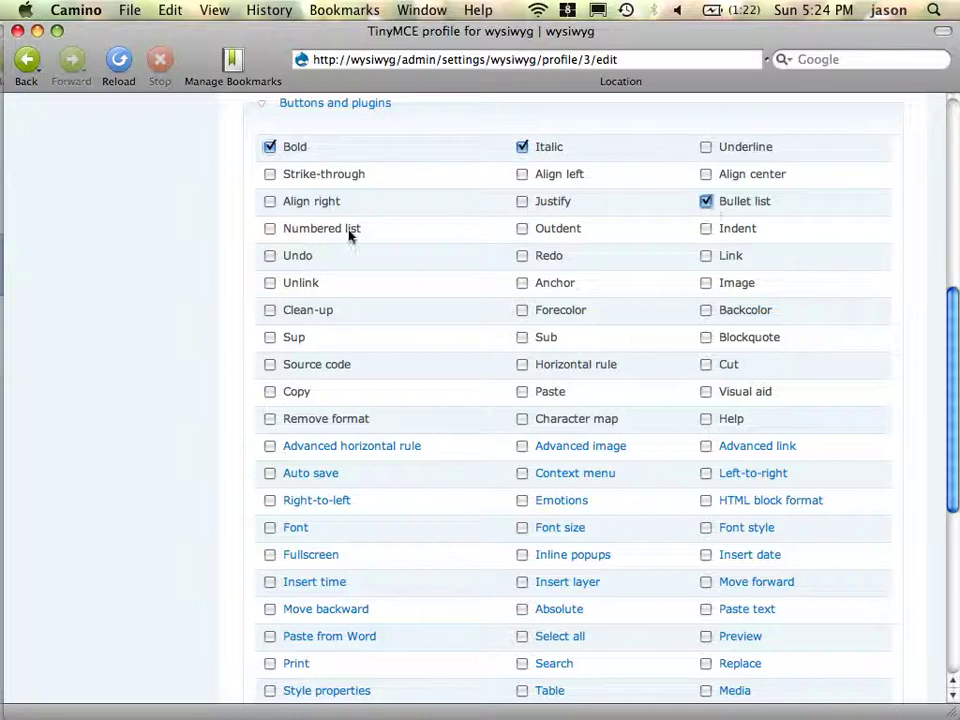
click(385, 236)
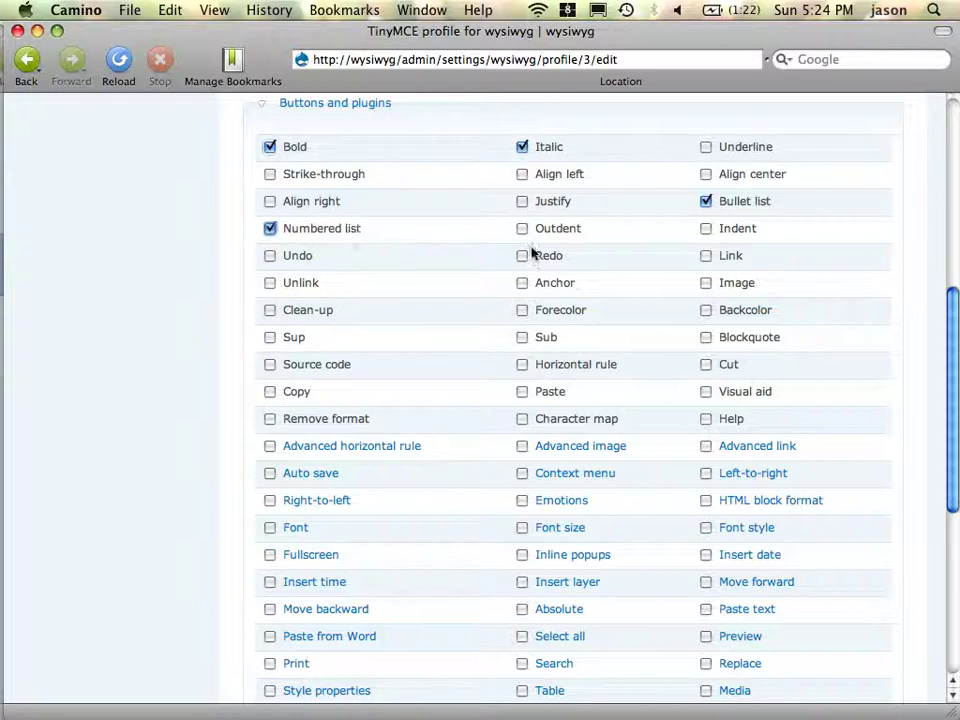
click(712, 256)
click(309, 287)
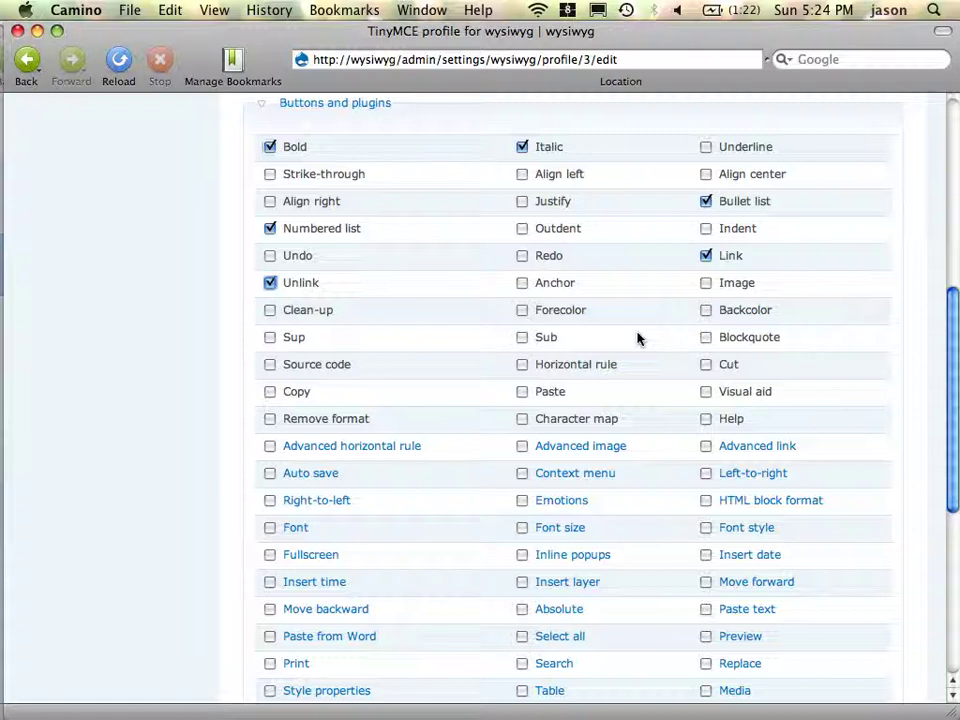
- Enable Source code, Character map, HTML block format and Font style
click(307, 371)
click(522, 420)
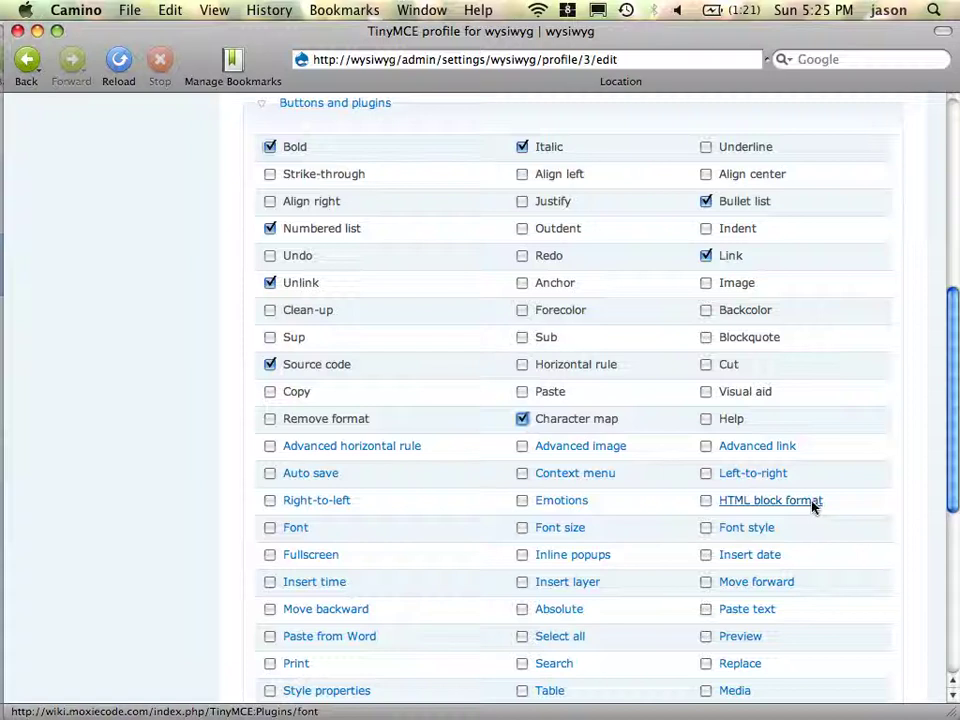
click(706, 503)
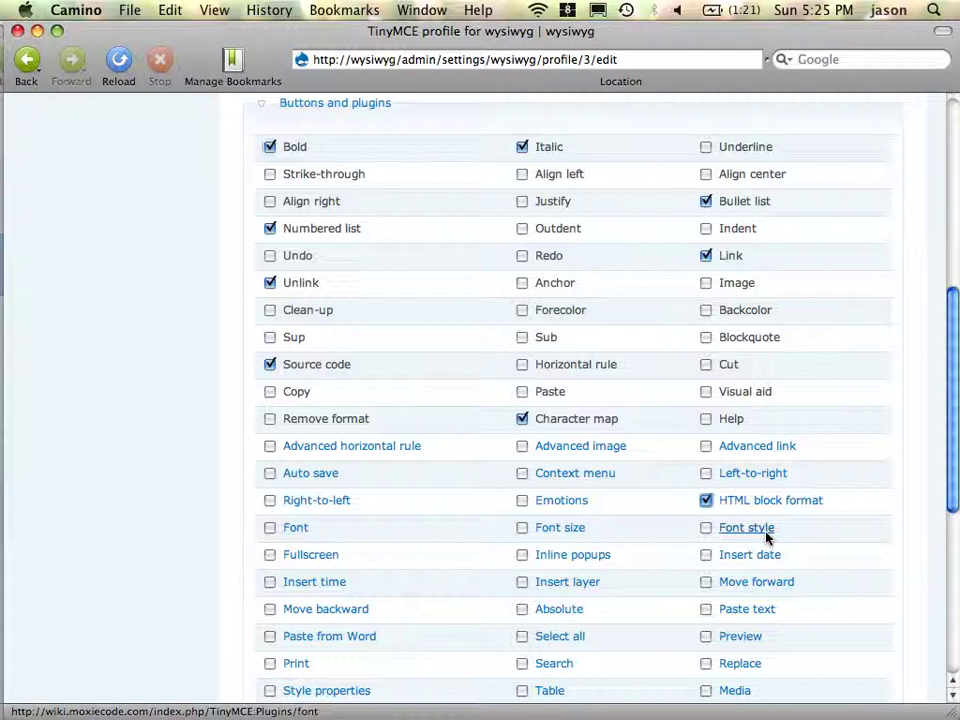
click(707, 535)
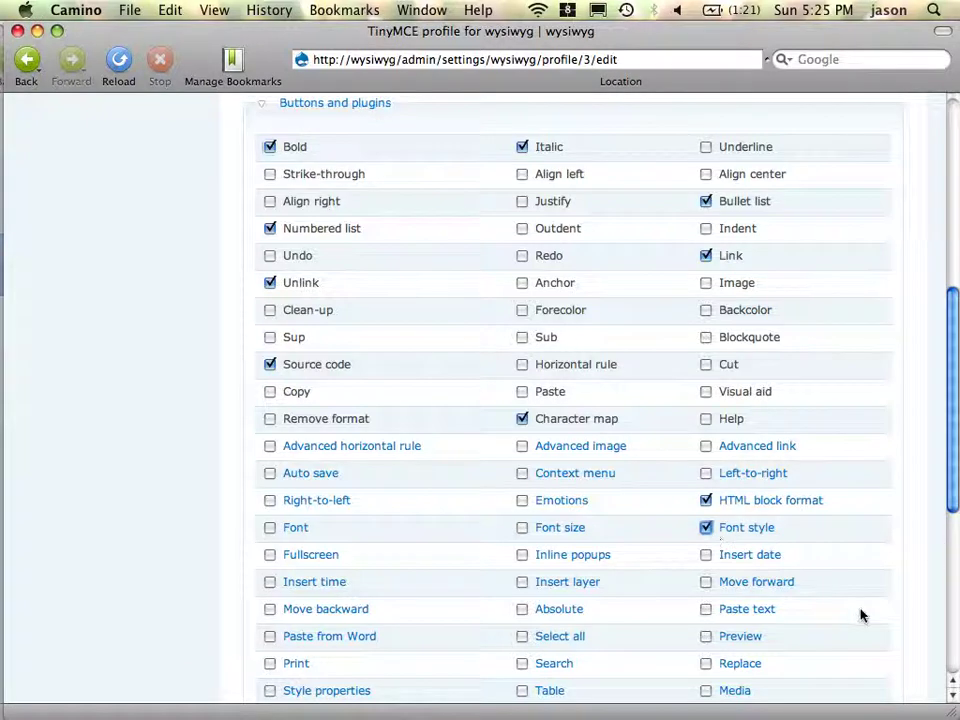
- Enable the Fullscreen and Paste from Word plugins further down the list
scroll(866, 587, down, 1)
scroll(866, 587, down, 3)
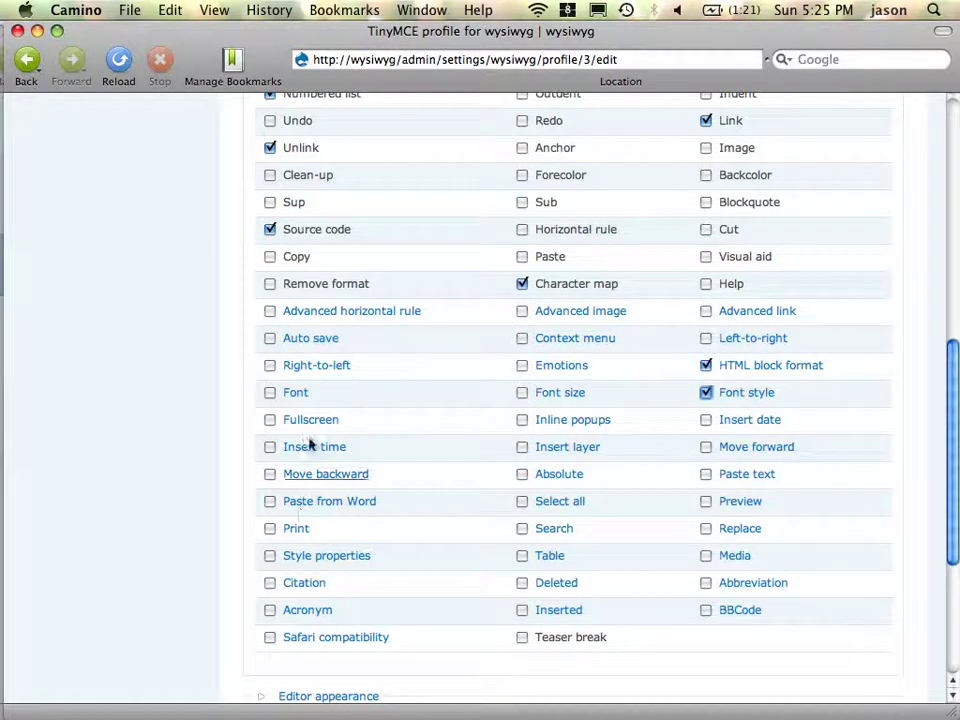
click(271, 421)
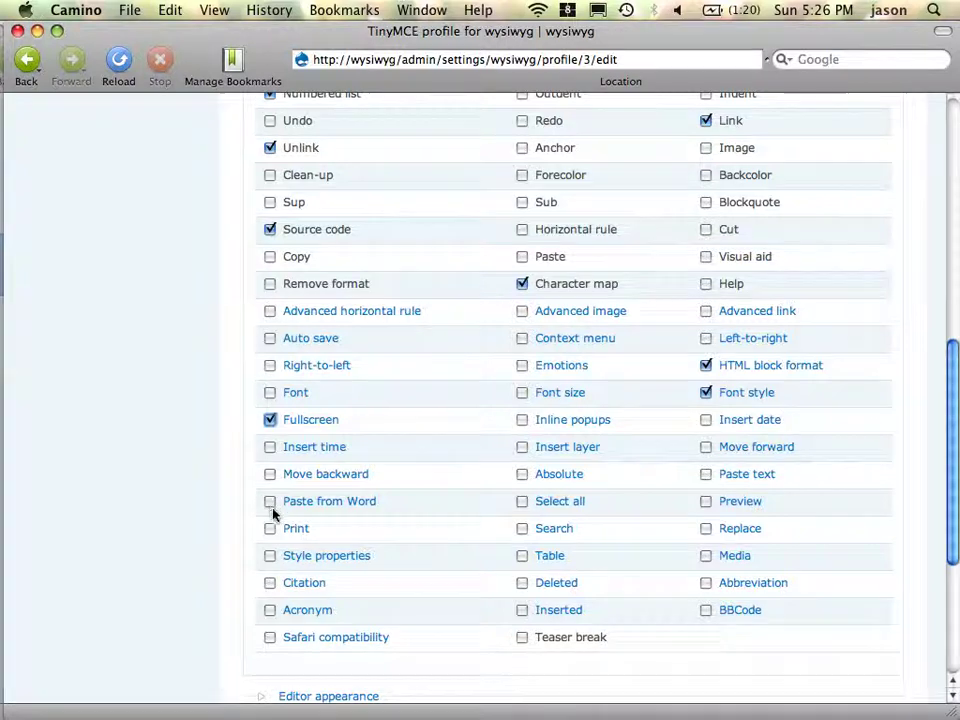
click(271, 507)
scroll(655, 572, down, 5)
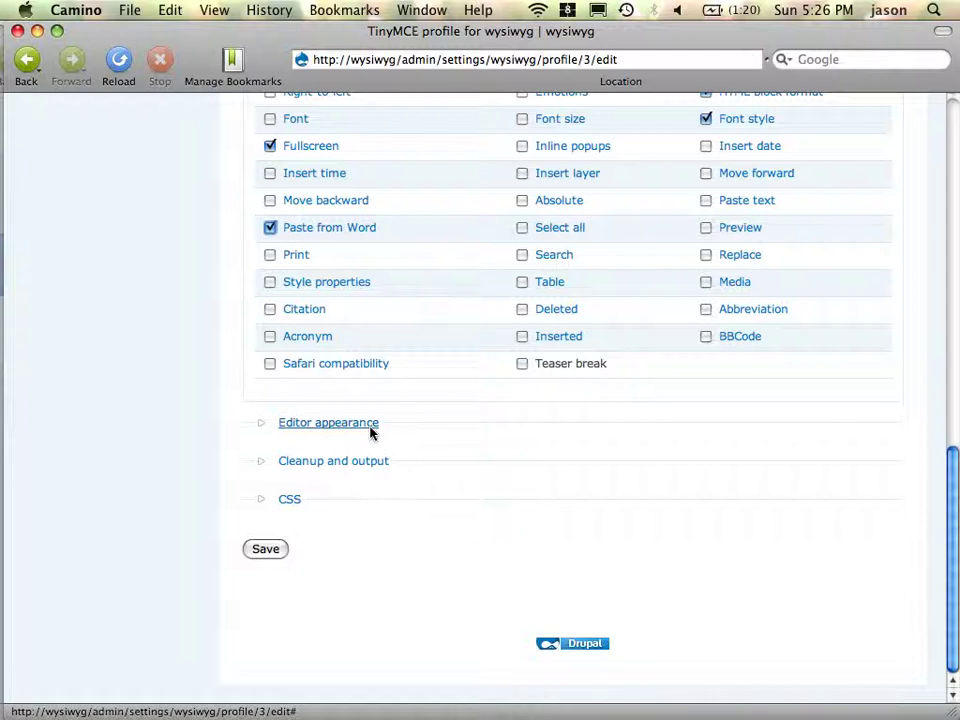
- Expand Editor appearance, keeping the toolbar at the top and the path at the bottom
click(370, 424)
click(316, 414)
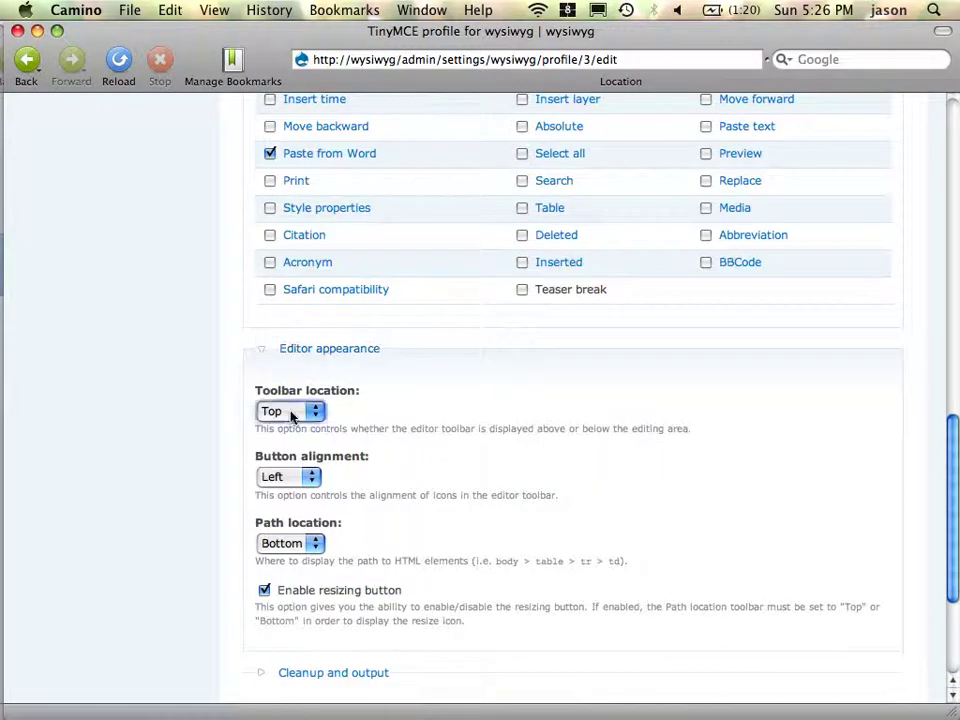
click(459, 409)
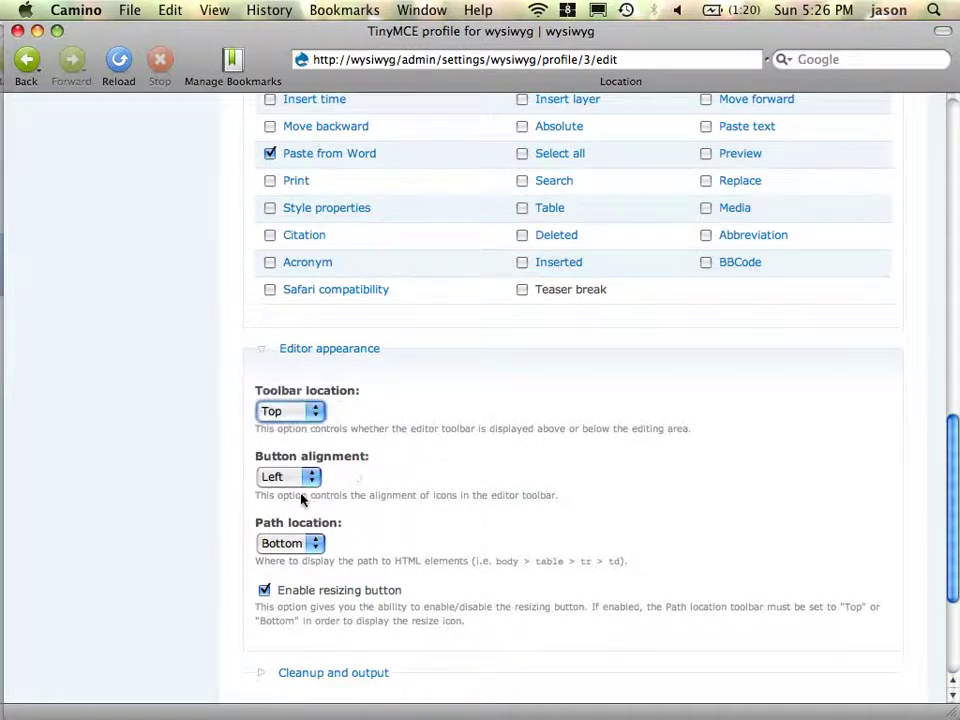
click(310, 548)
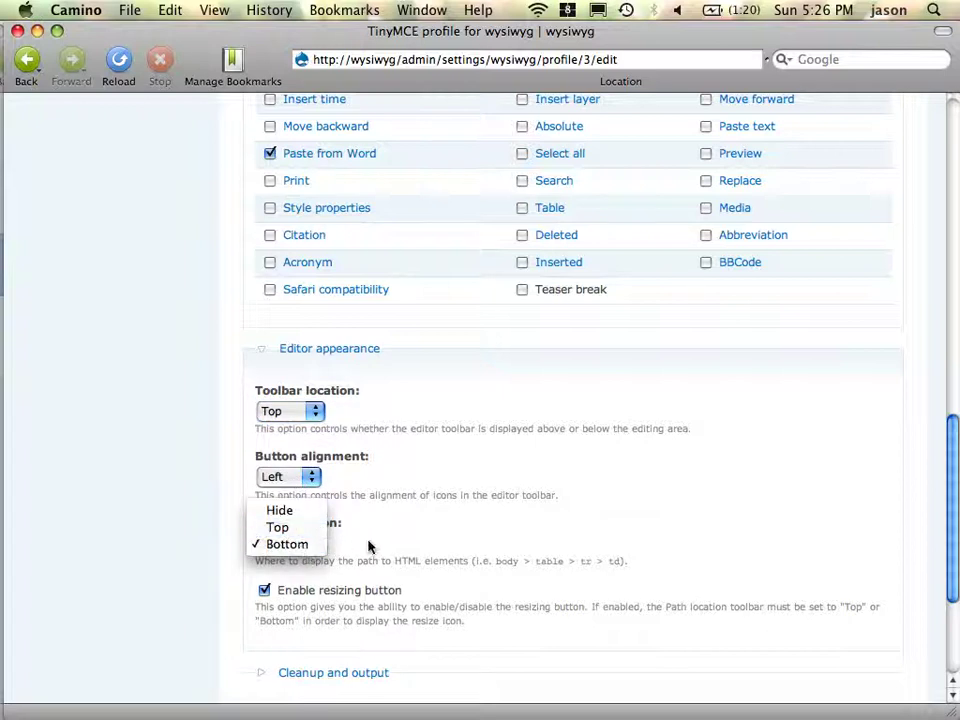
click(363, 547)
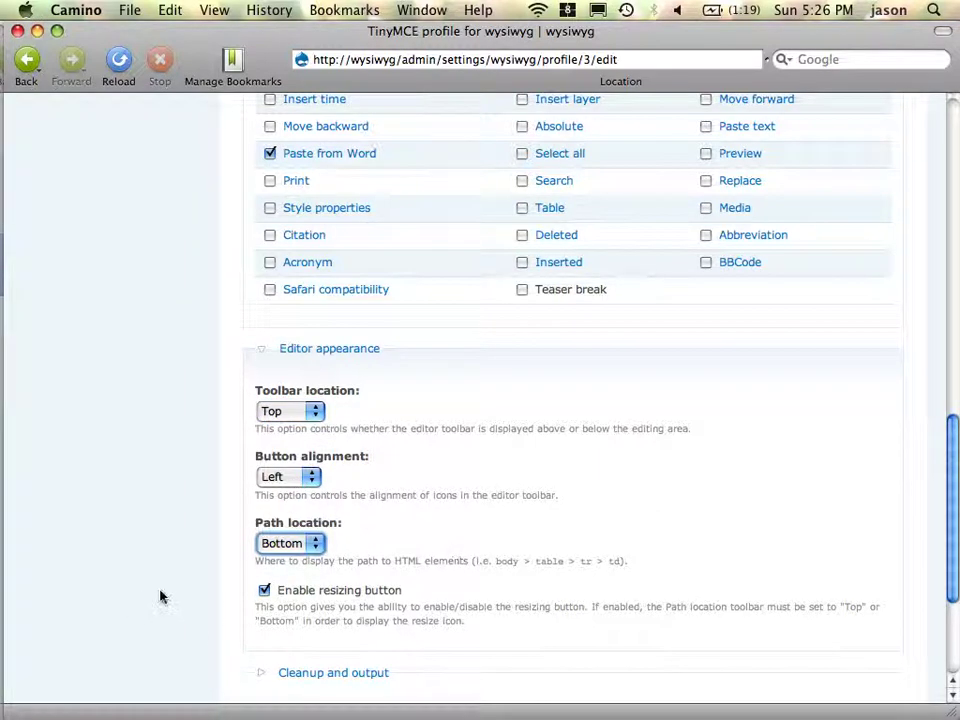
- Expand the CSS settings and focus the empty CSS classes box
scroll(160, 597, down, 5)
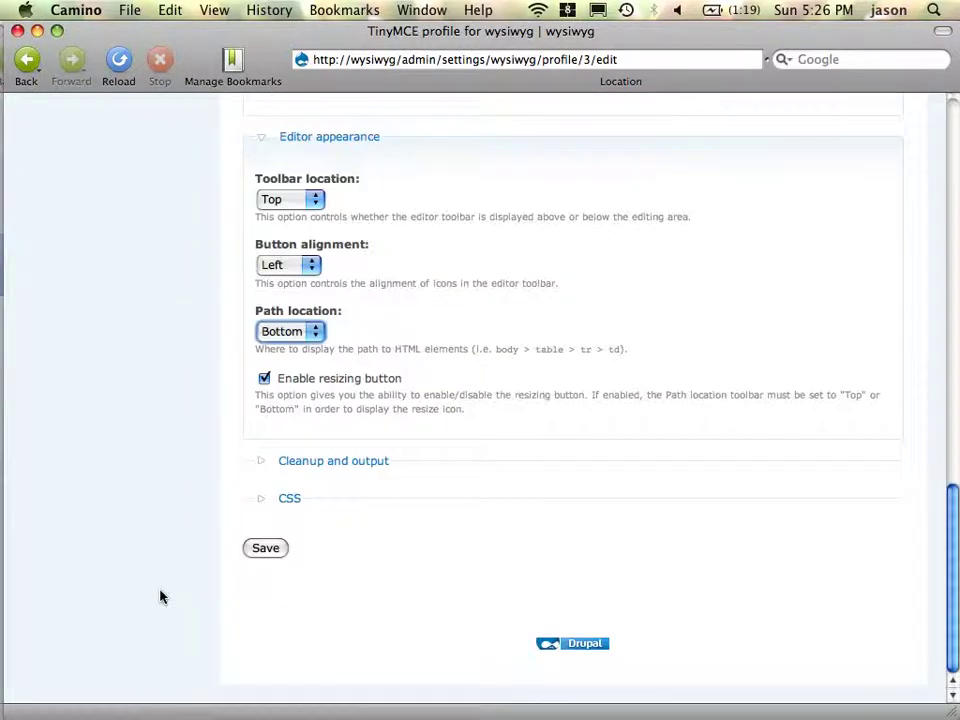
click(300, 508)
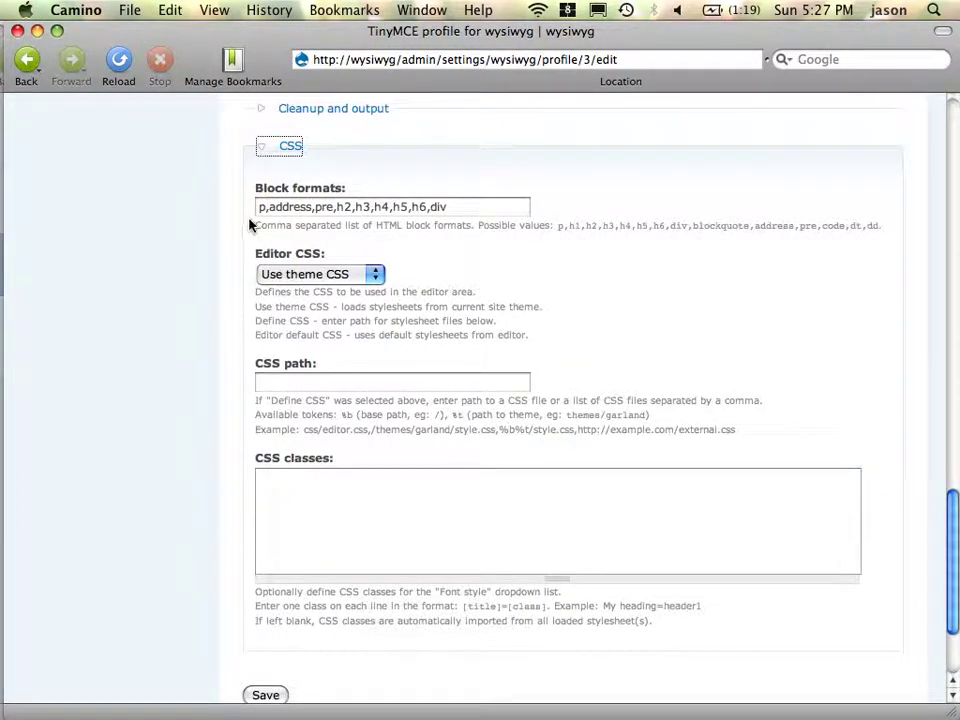
click(419, 530)
key(super+Tab)
key(super+Tab)
key(Escape)
key(super+Tab)
key(super+Tab)
key(super+Tab)
key(super+Tab)
key(super+Tab)
key(super+Tab)
key(super+Tab)
key(super+Tab)
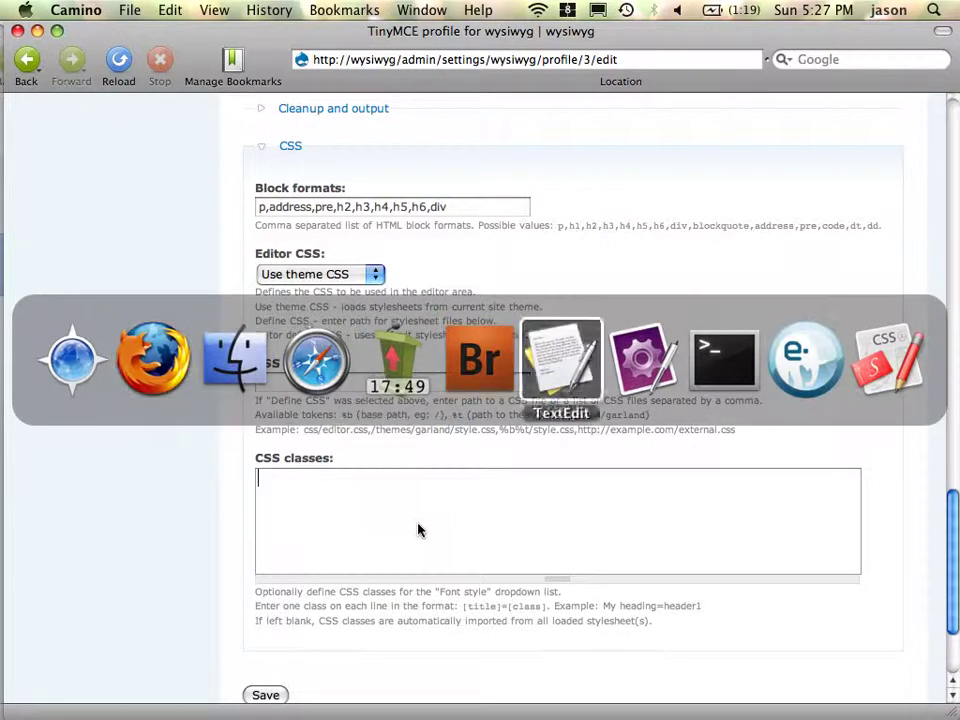
- In TextMate, check garland.info's folder and its wysiwyg.css stylesheet line, then go to Finder
key(super+shift+Tab)
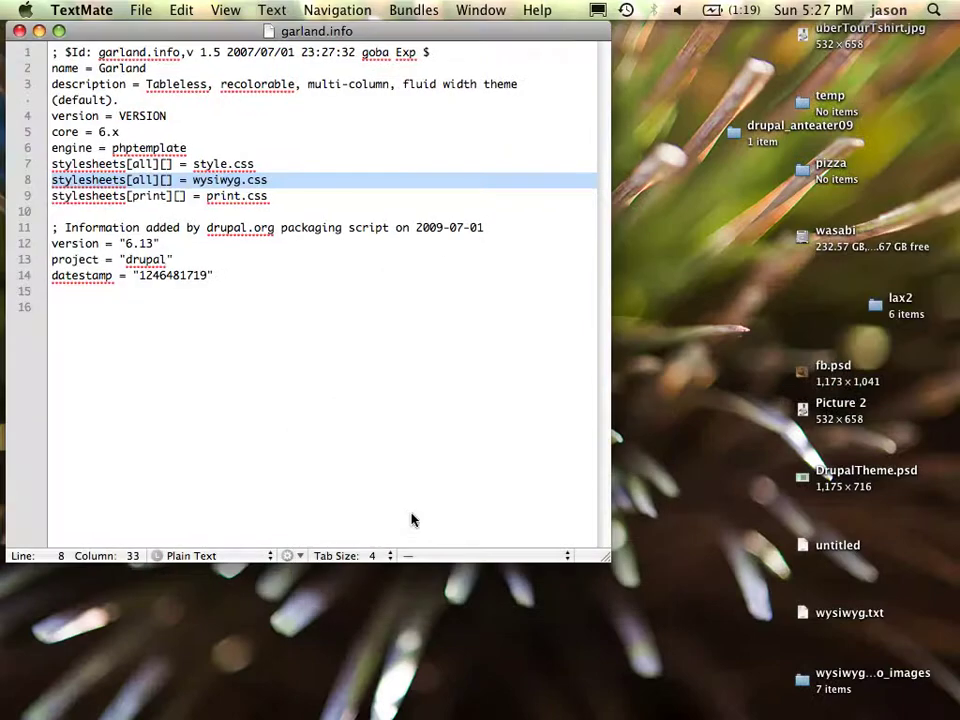
super+click(252, 31)
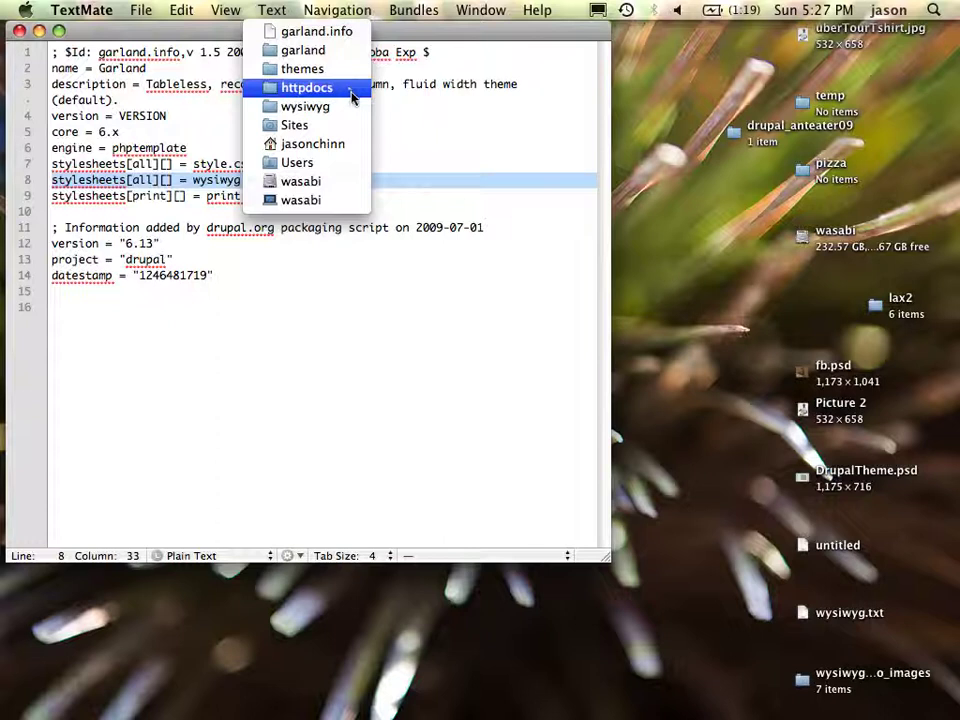
click(559, 69)
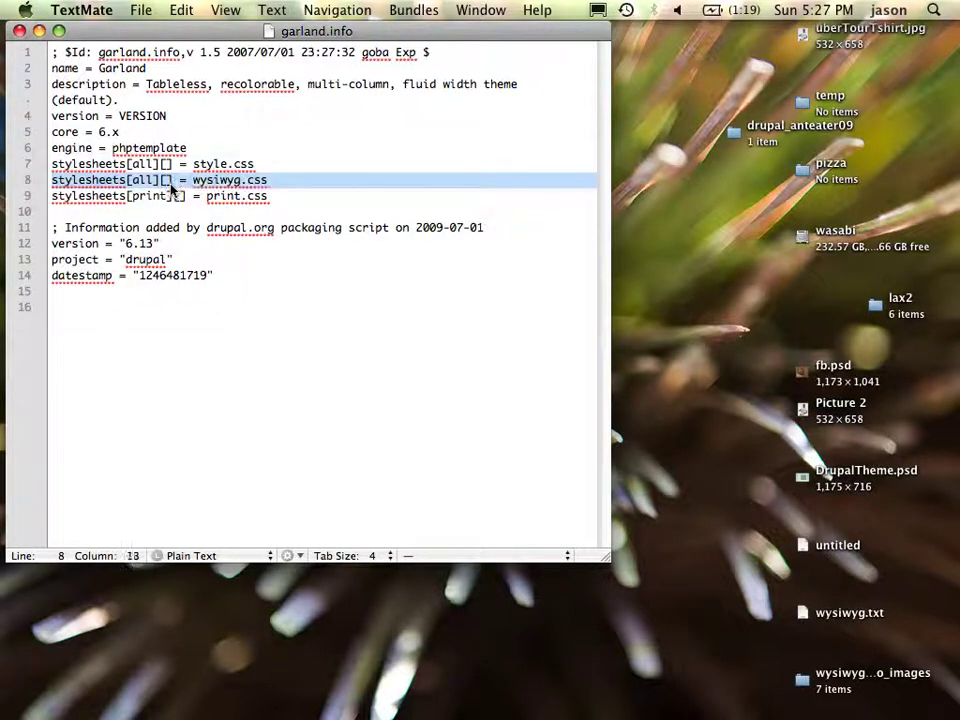
click(118, 181)
click(140, 181)
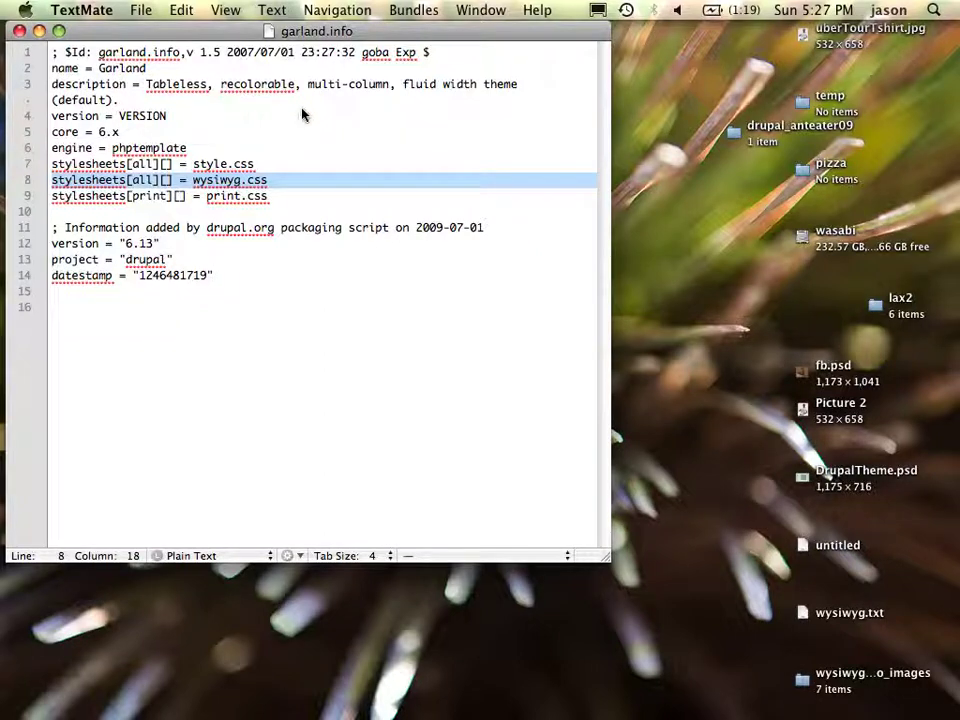
super+click(321, 40)
click(324, 48)
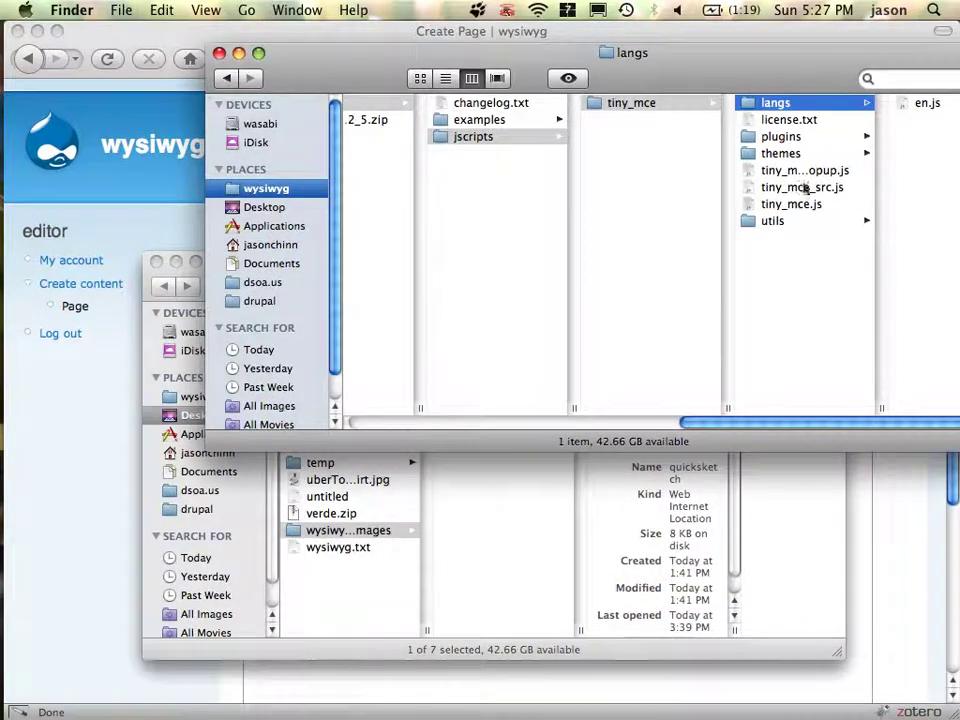
- Bring the jscripts Finder window to the front, staying in Finder
click(669, 339)
key(super+grave)
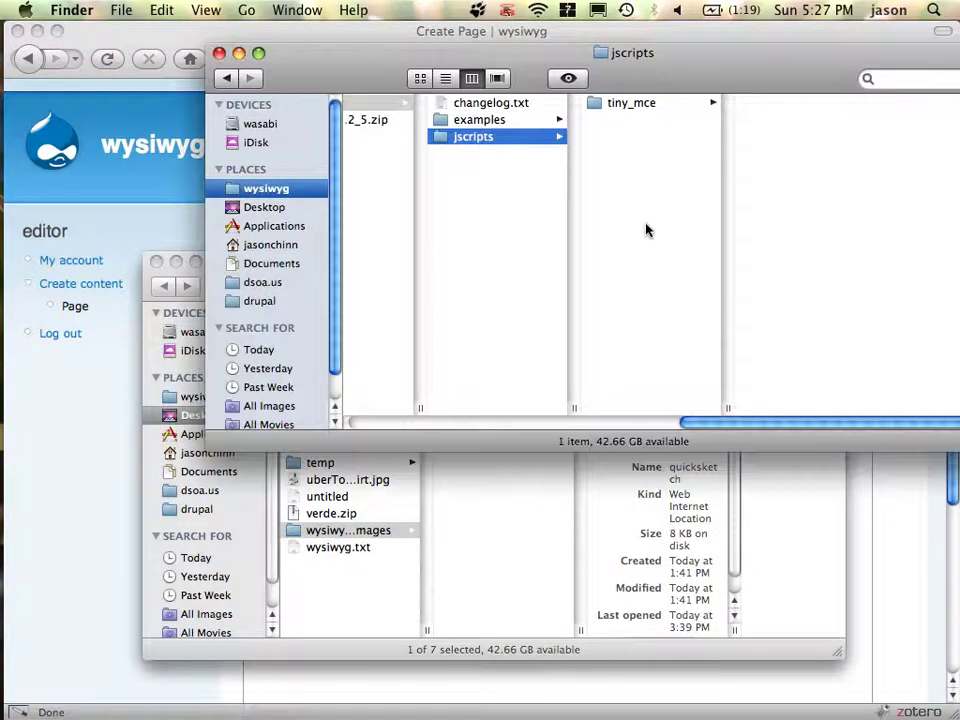
click(646, 230)
key(super+Tab)
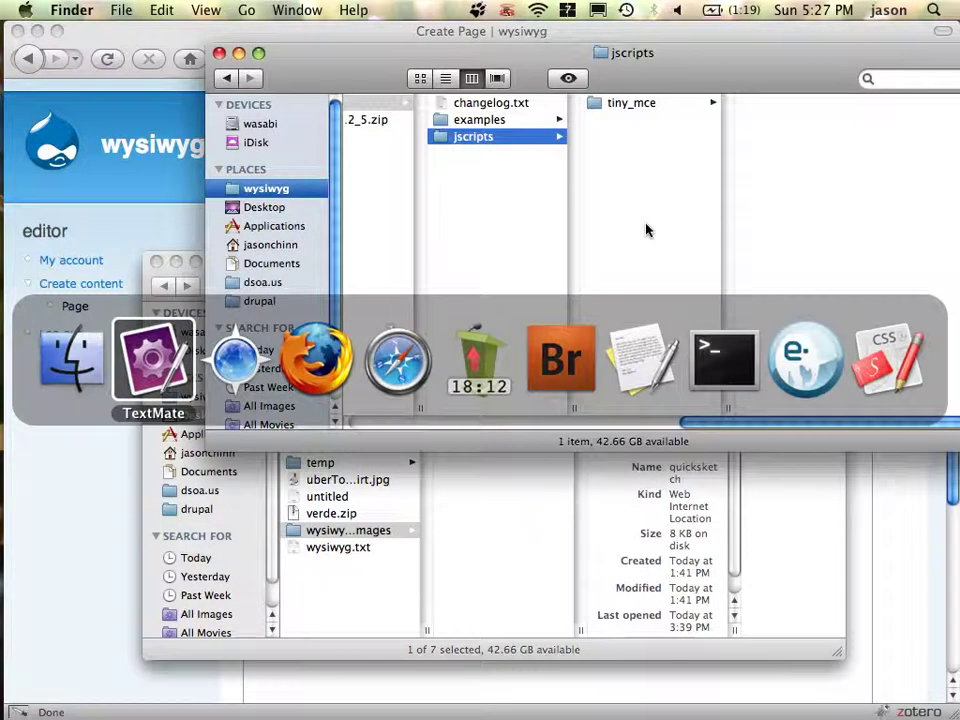
key(Escape)
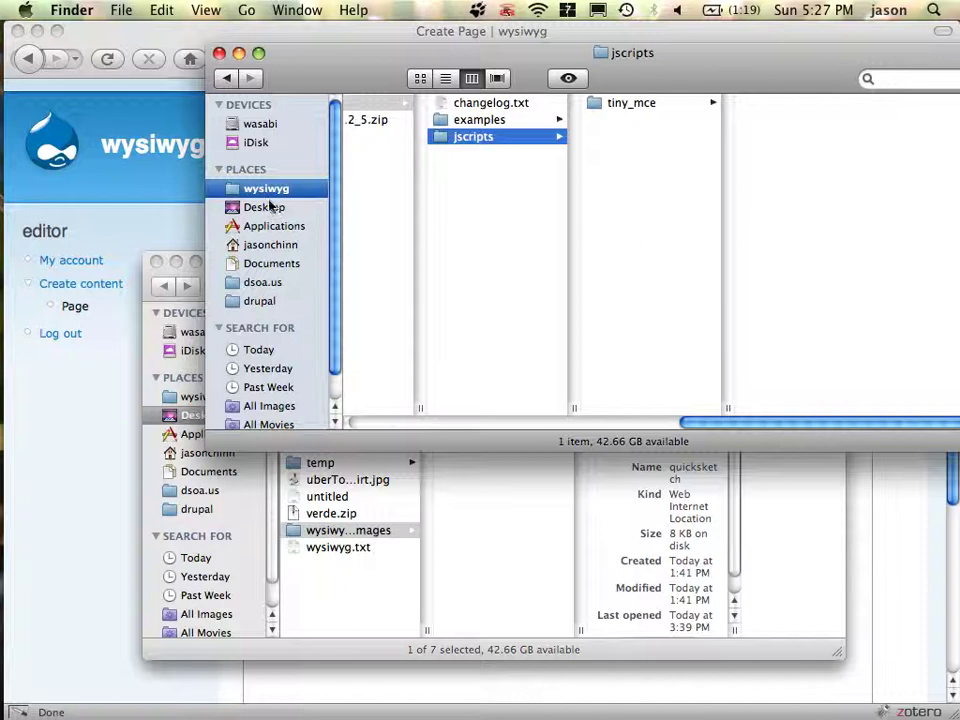
- Browse wysiwyg > httpdocs > themes > garland and open wysiwyg.css in CSSEdit
click(266, 194)
key(Down)
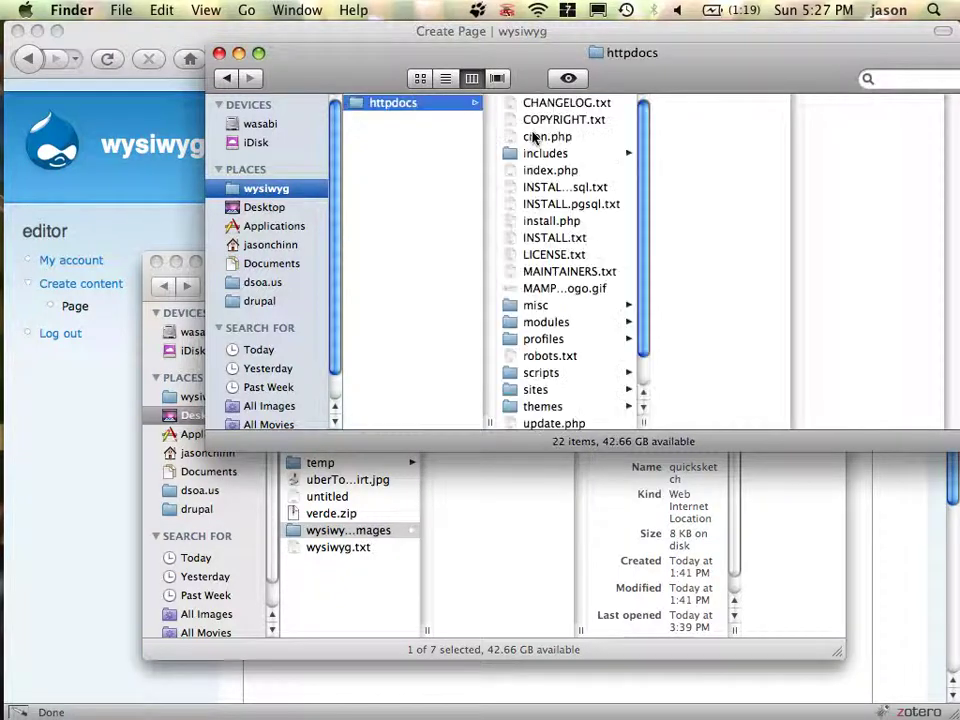
key(Right)
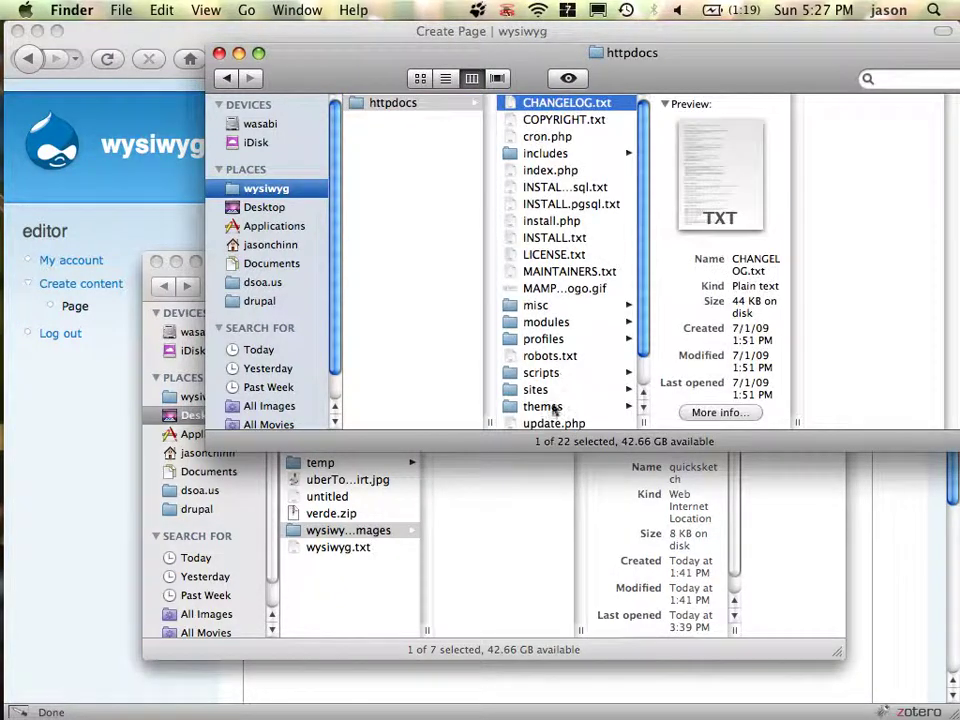
click(548, 408)
click(697, 158)
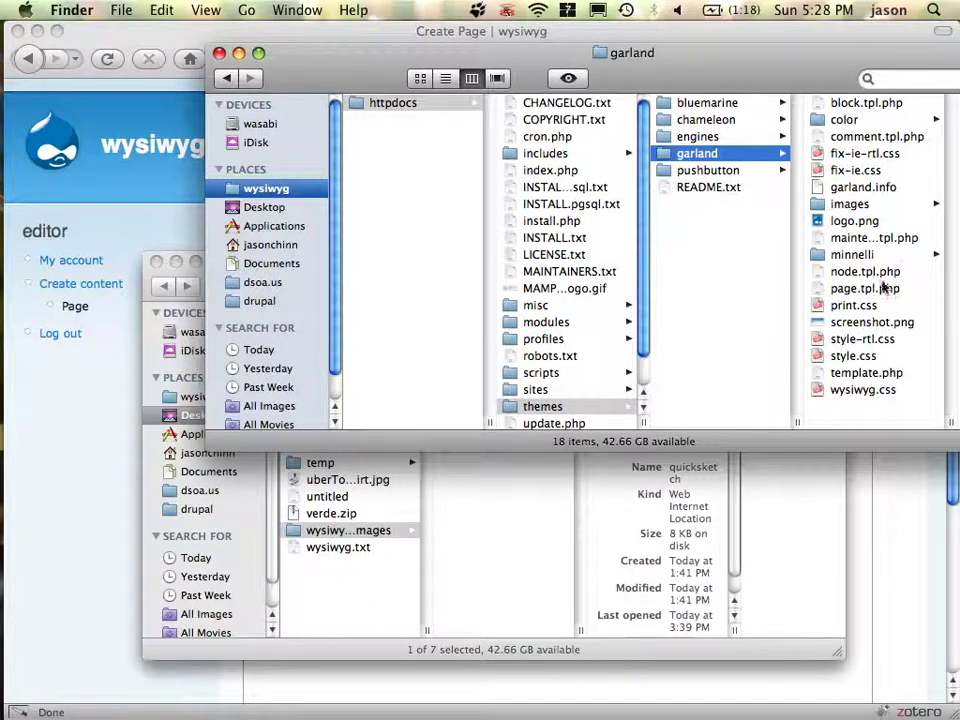
click(884, 391)
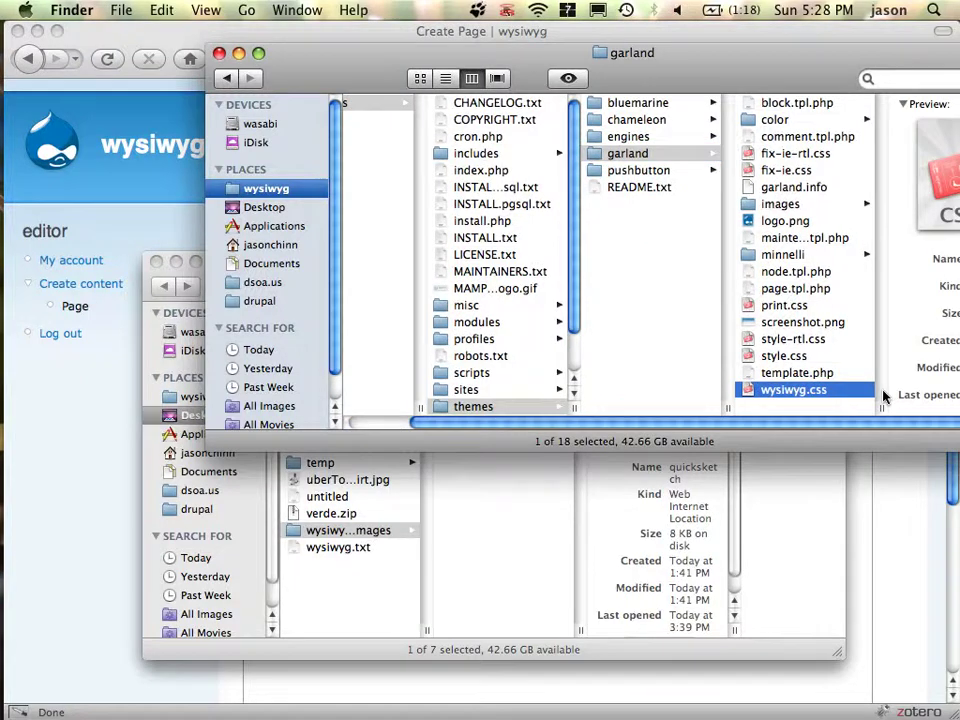
key(super+Tab)
key(super+Tab)
key(super+Tab)
key(super+Tab)
key(super+Tab)
key(super+Tab)
key(super+Tab)
key(super+Tab)
key(super+Tab)
key(super+Tab)
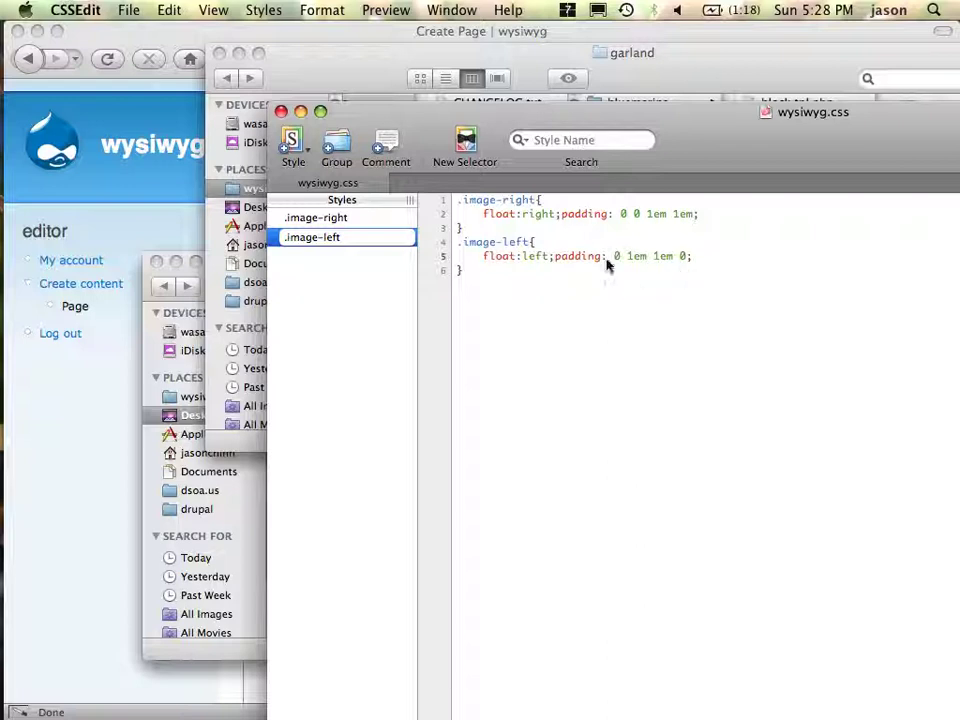
- Select the .image-right class name in wysiwyg.css, then return to the TinyMCE profile page
drag(540, 202, 464, 204)
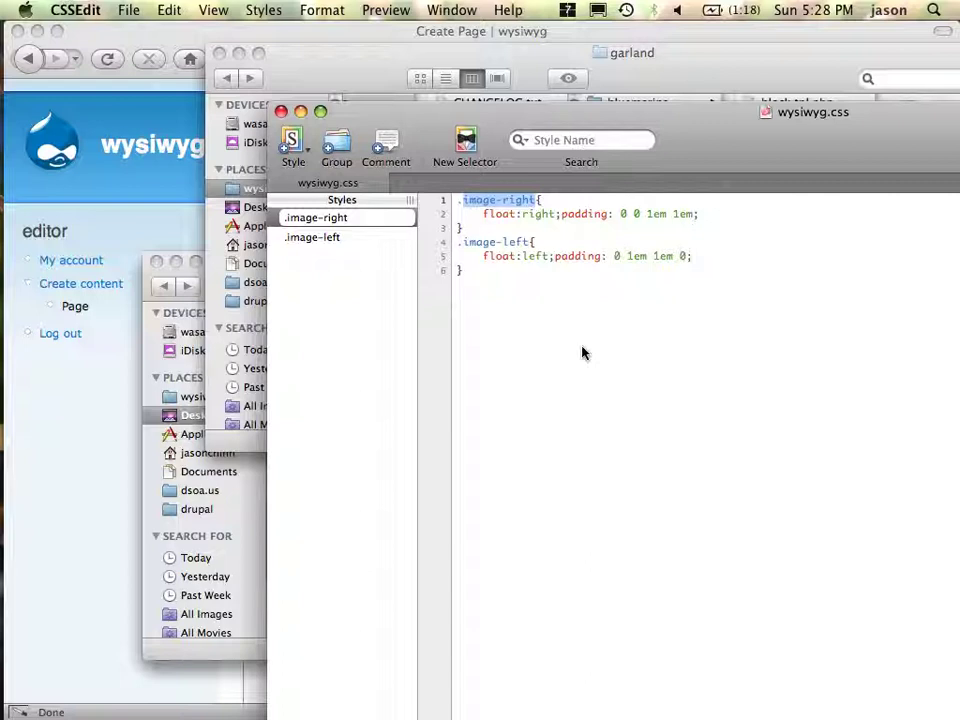
key(super+Tab)
key(super+Tab)
key(super+Tab)
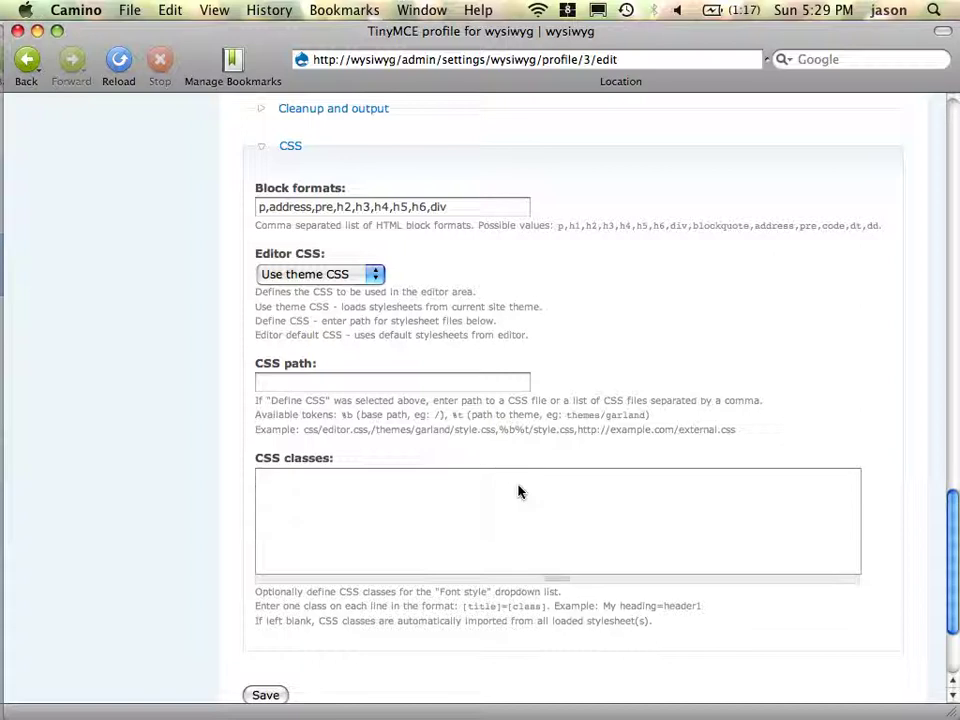
- Enter CSS classes 'Image Right=image-right' and 'Image Left=image-left' on separate lines
text(Image Right=image-rig)
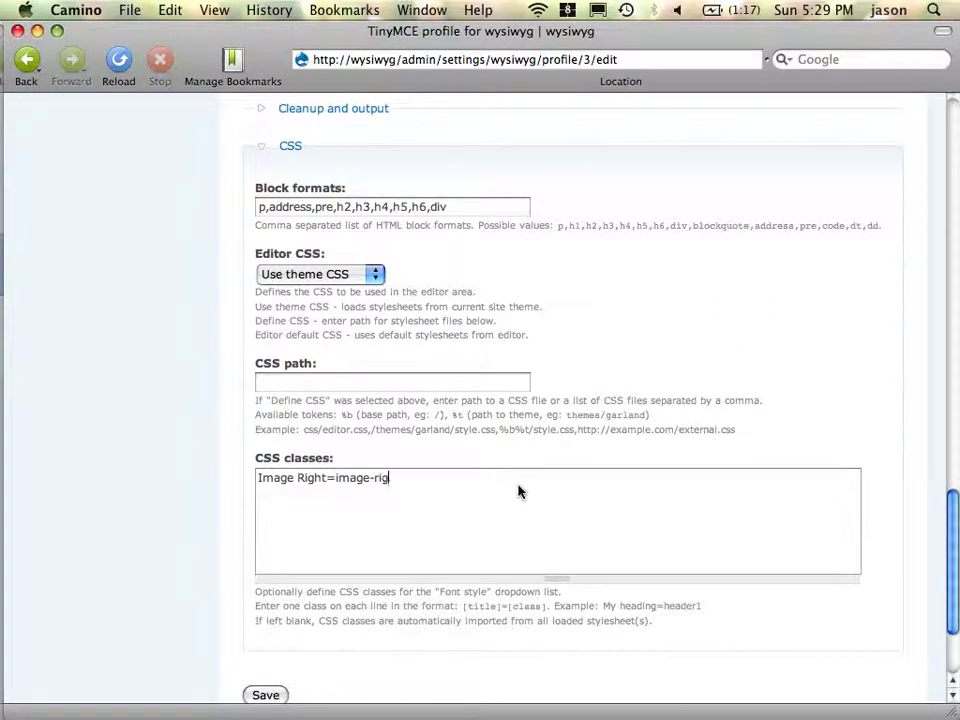
text(ht)
key(ctrl+Left)
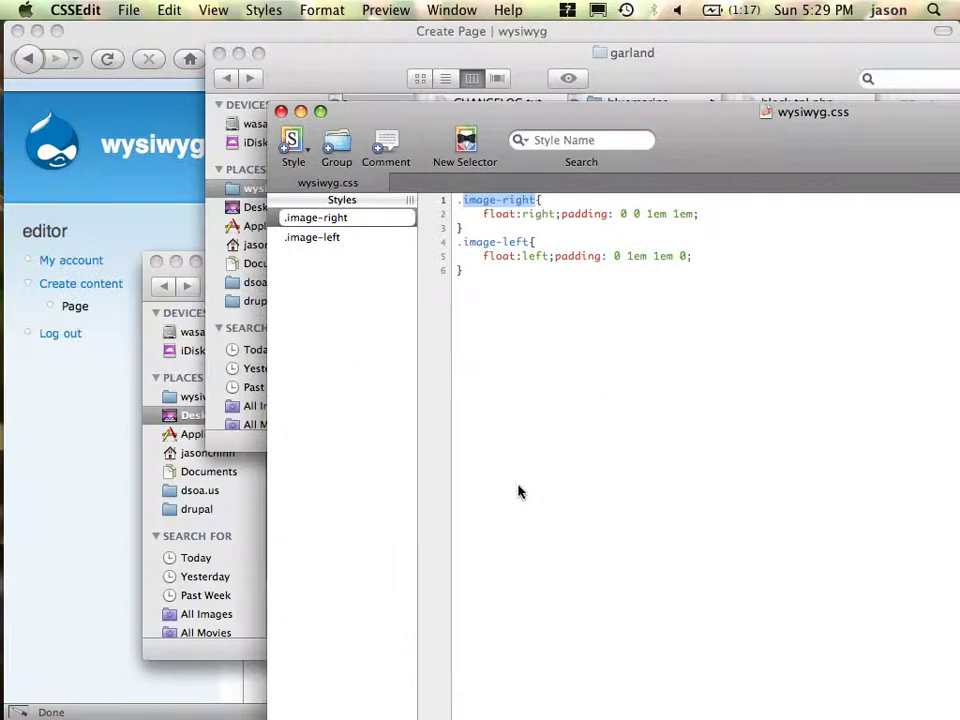
key(ctrl+Right)
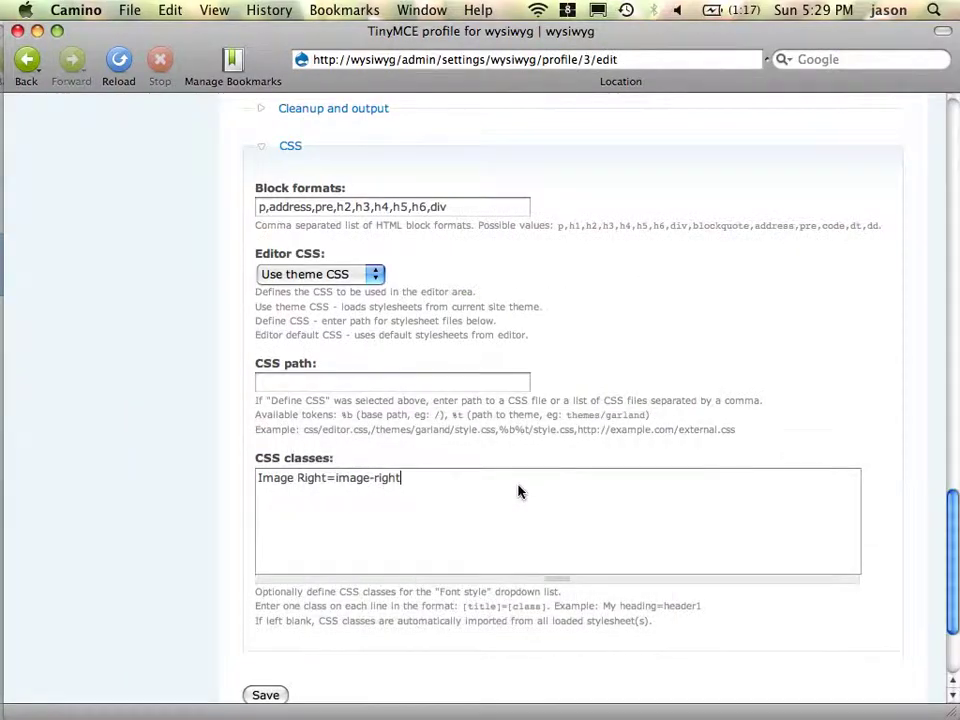
key(Return)
text(Image Left)
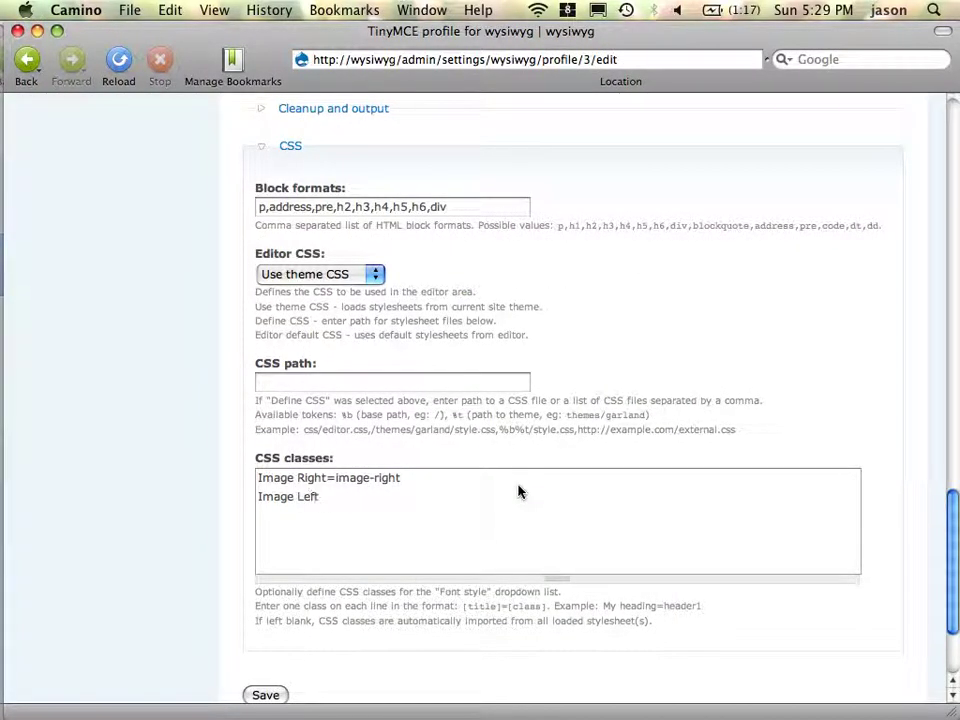
text(=image-left)
- Save the TinyMCE profile with the two image classes
click(266, 695)
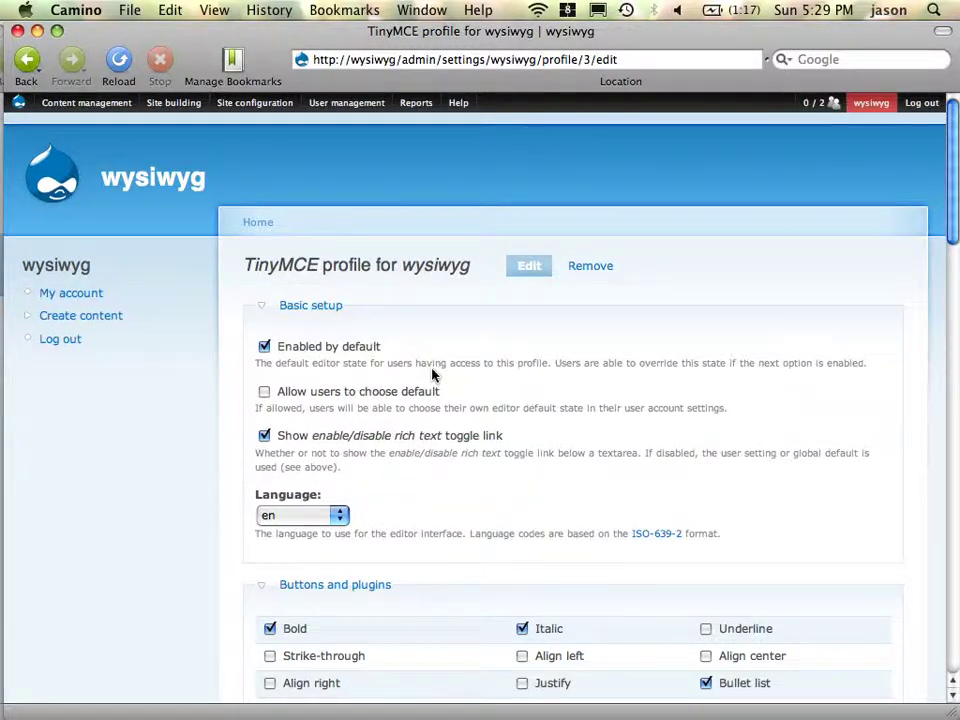
scroll(432, 374, down, 10)
scroll(432, 374, down, 2)
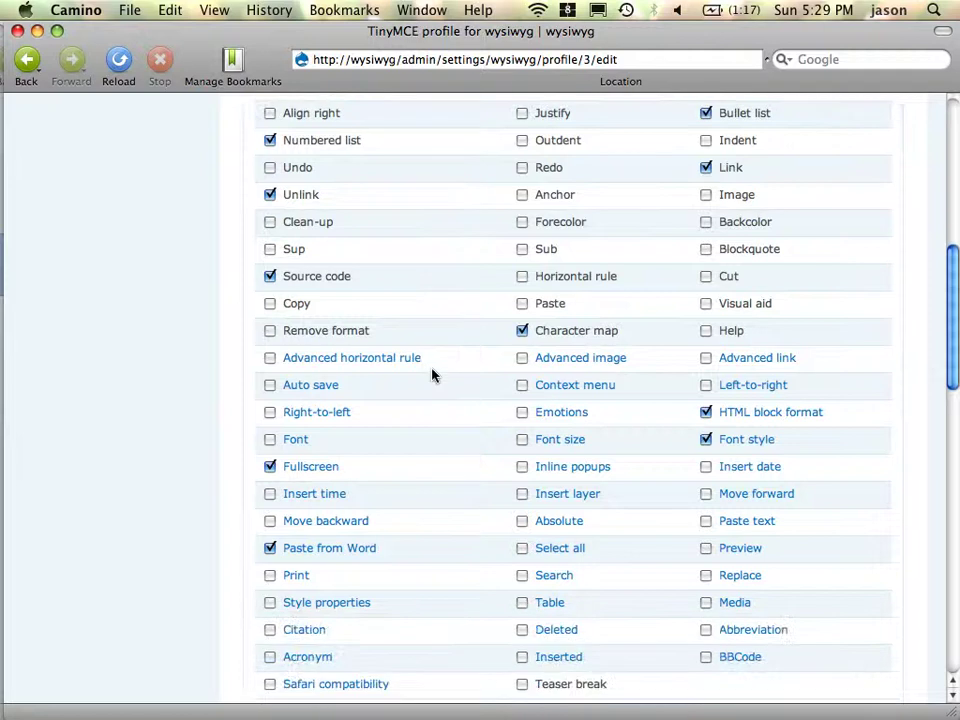
scroll(432, 374, down, 15)
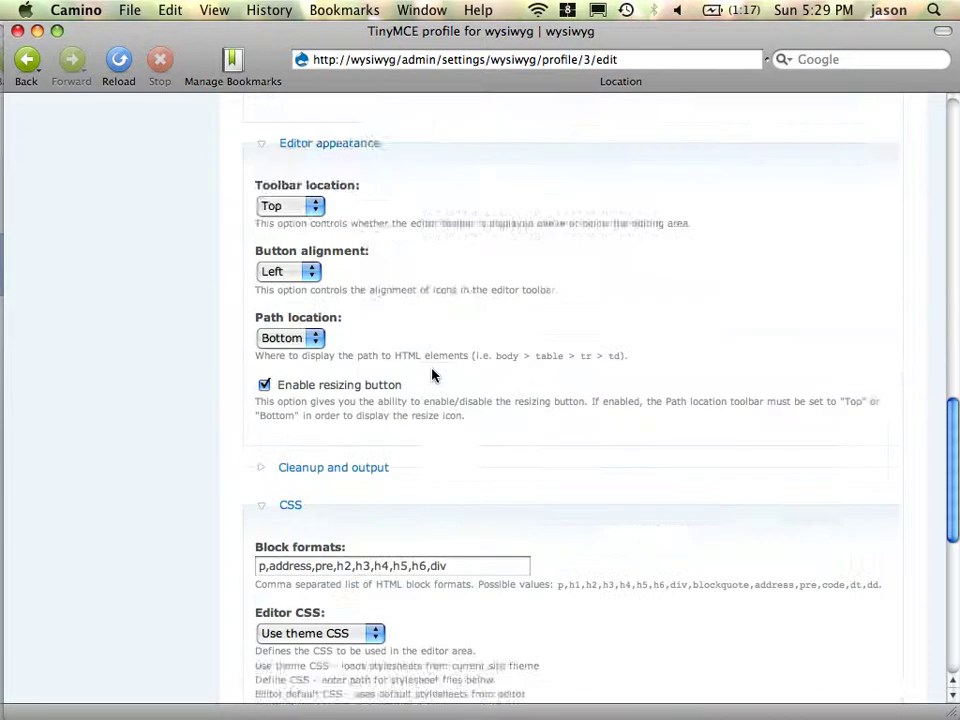
scroll(432, 374, down, 8)
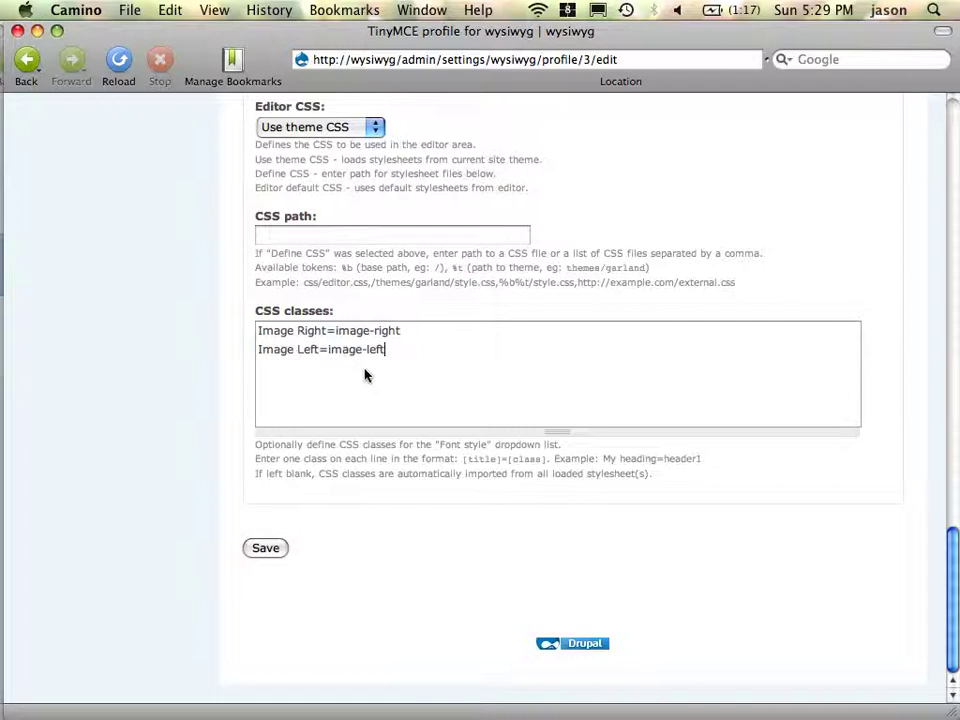
click(274, 556)
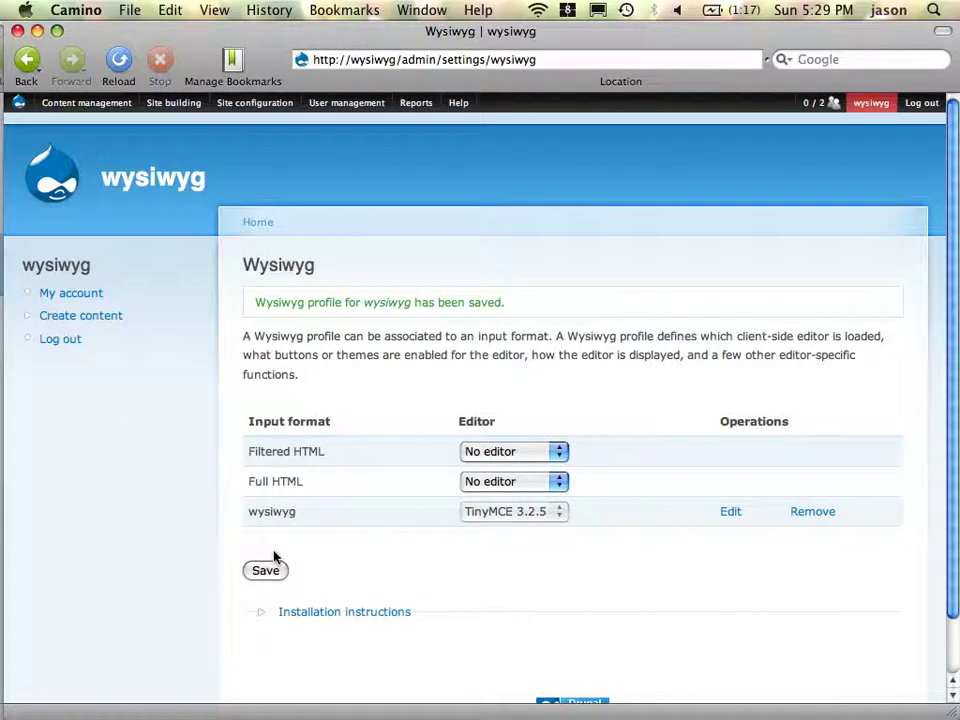
- Reopen the wysiwyg profile's CSS settings and place the caret after the existing classes
click(729, 521)
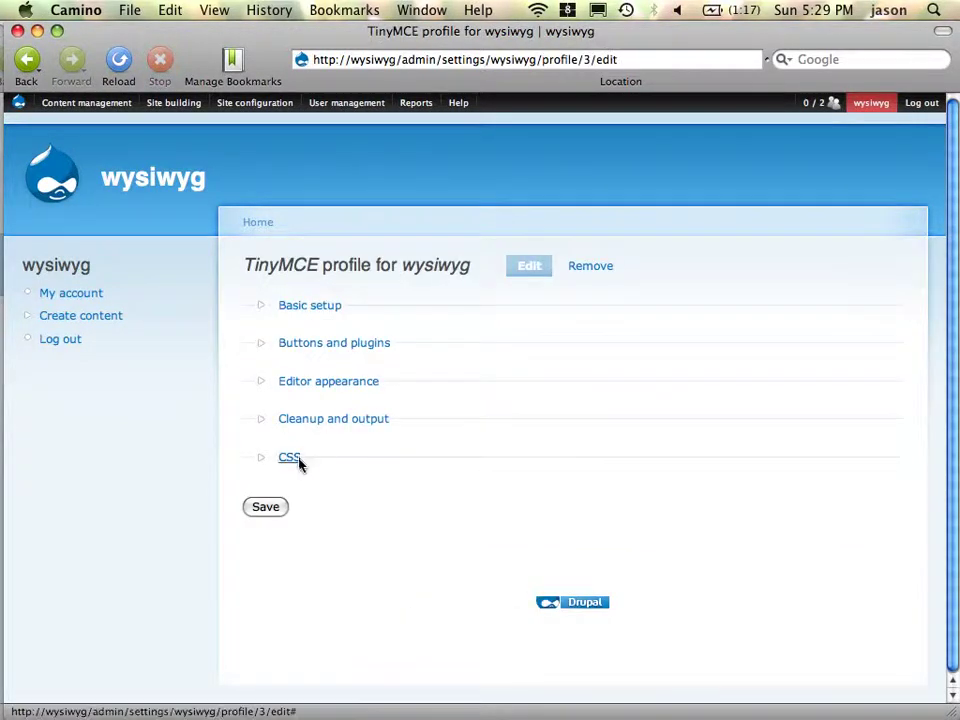
click(296, 458)
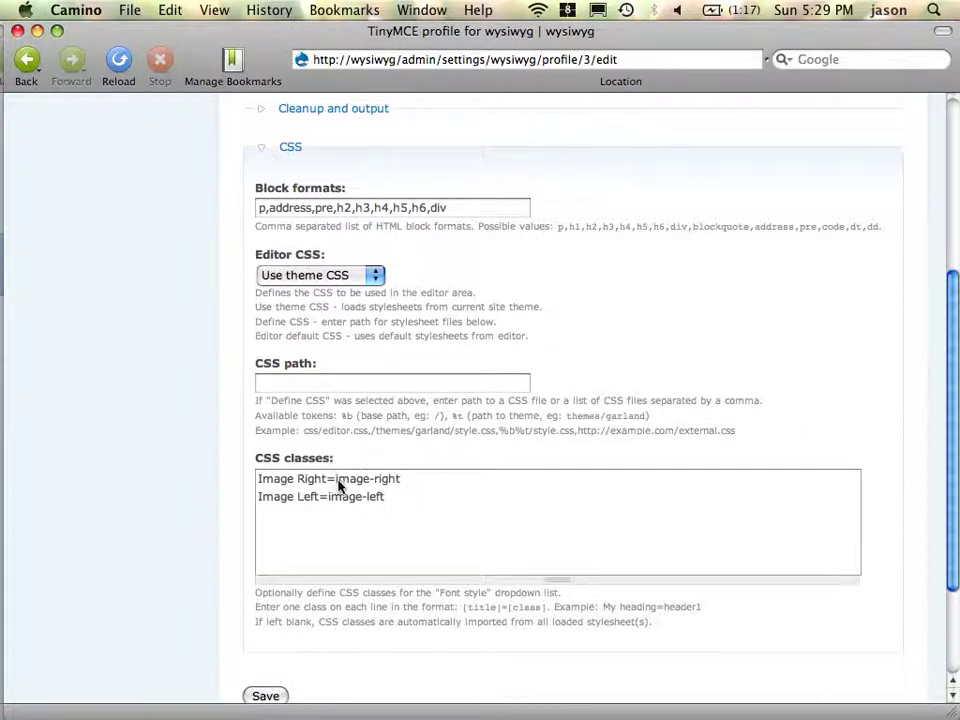
drag(336, 484, 466, 505)
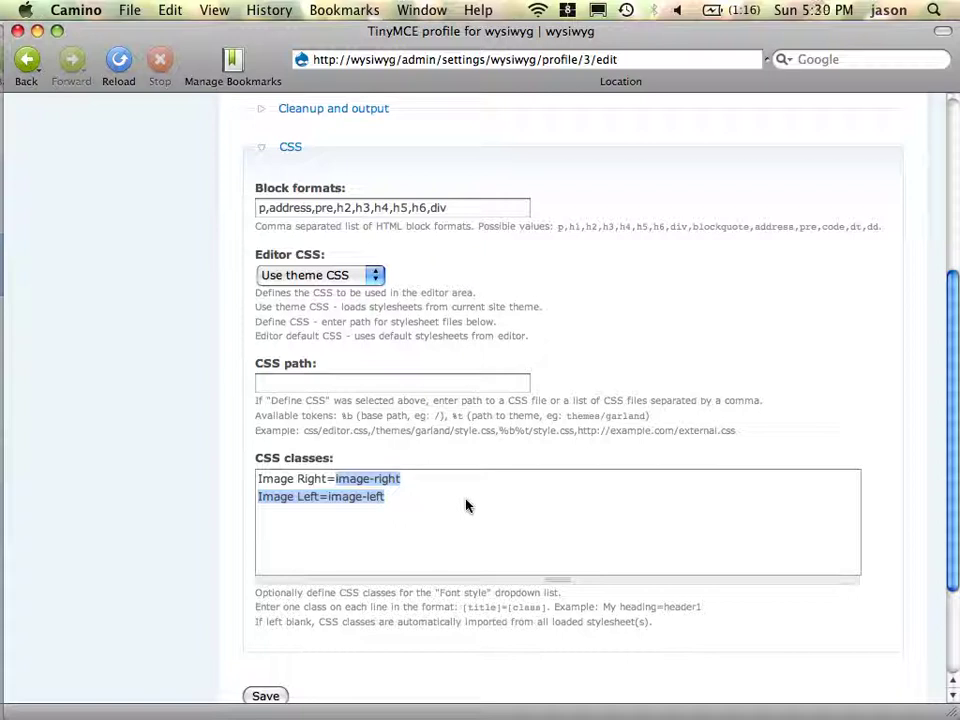
click(446, 537)
- Add the line 'This is an example of how this works=bob.' and save the profile
key(Return)
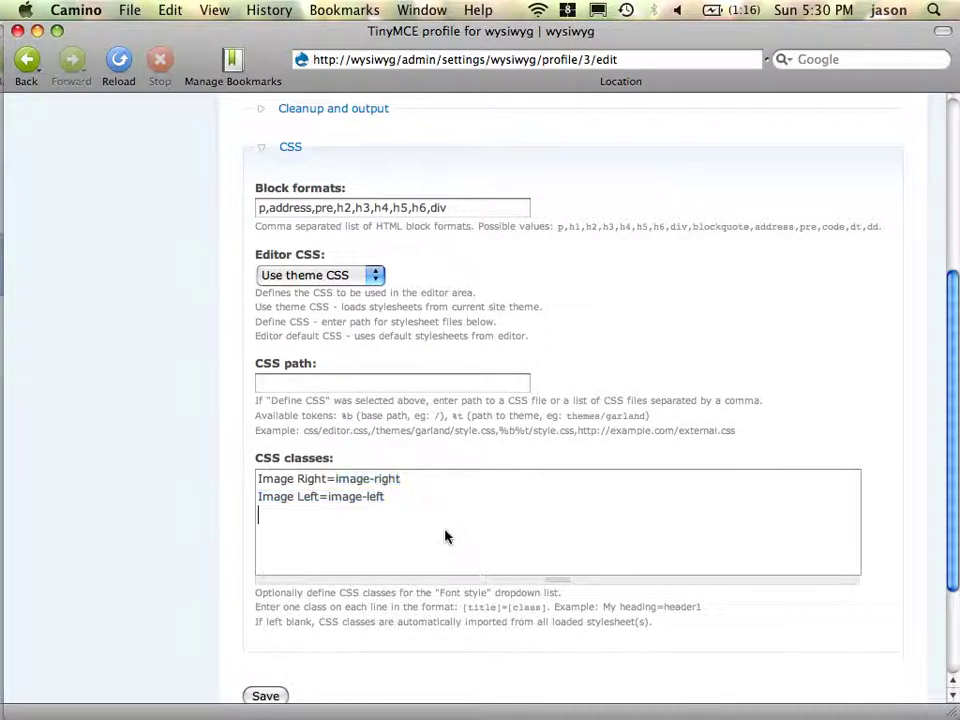
text(This is an example)
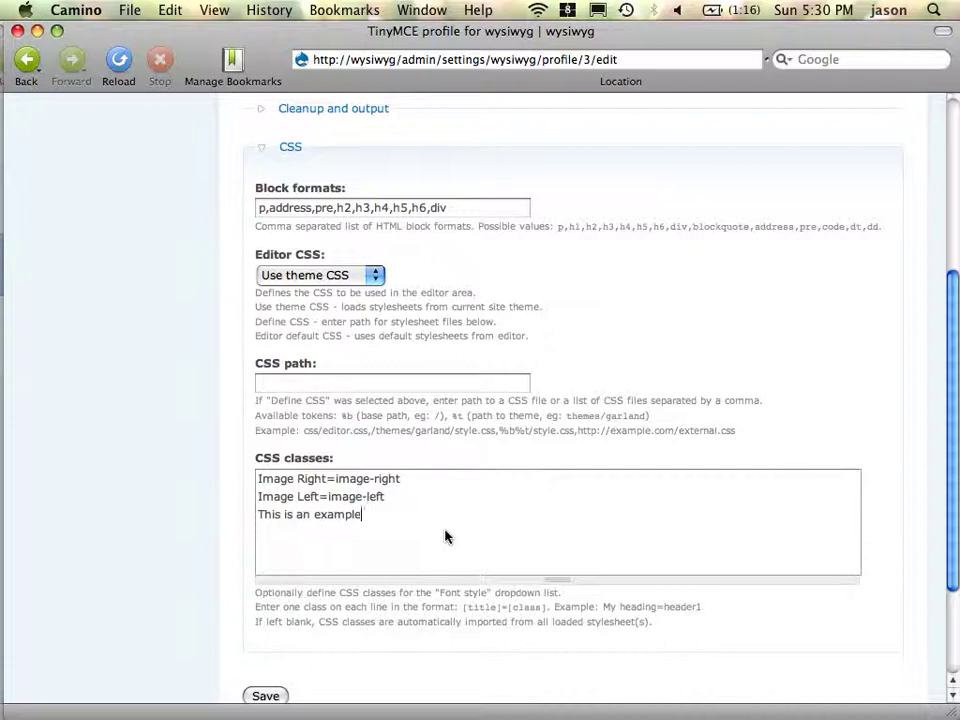
text( of how this works=bob.)
click(267, 697)
key(super+Tab)
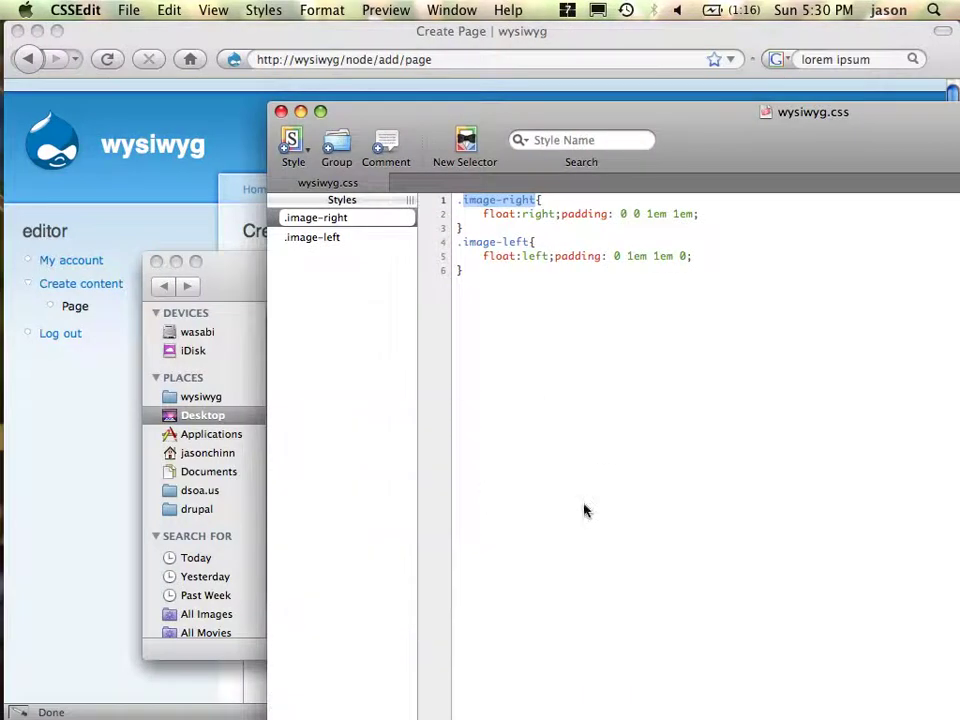
- Start a .bob rule in wysiwyg.css with display: none via autocomplete
click(585, 511)
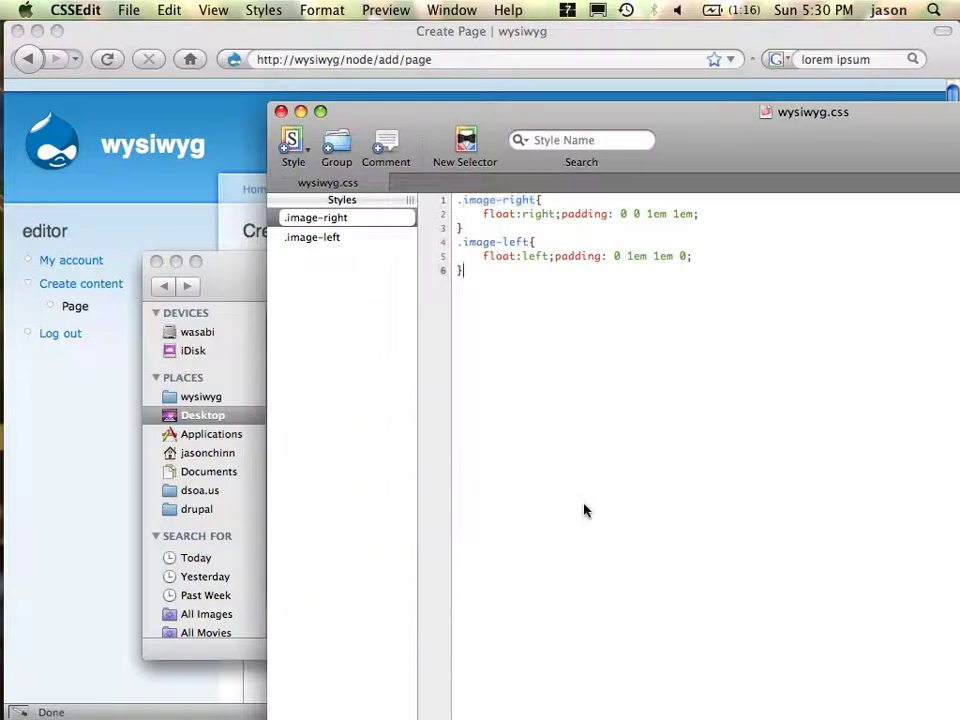
key(Return)
text(.bob)
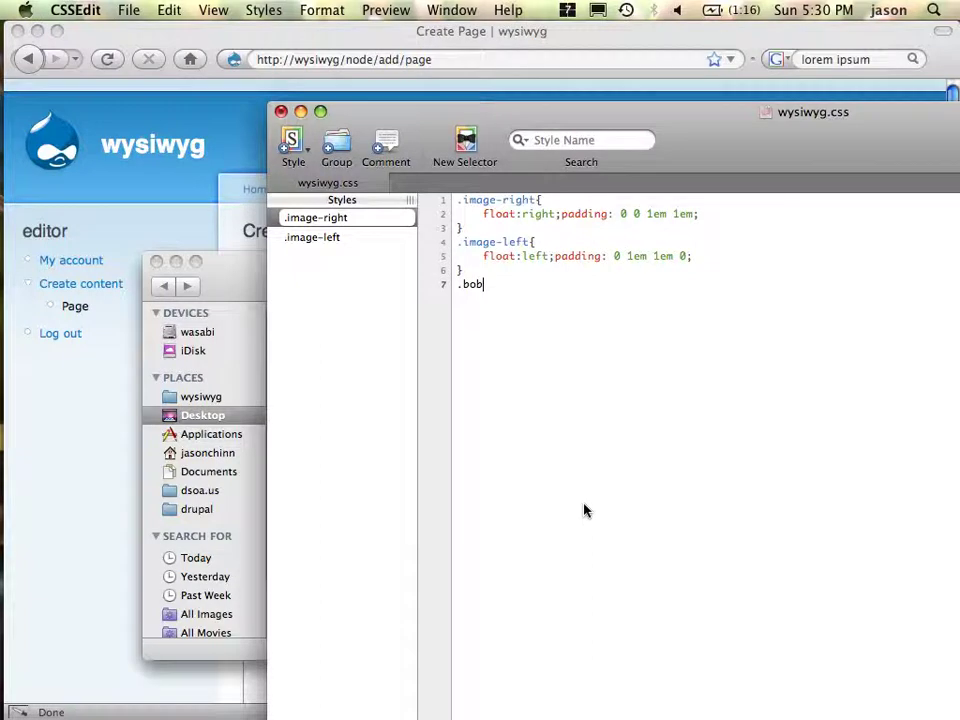
text({)
key(Return)
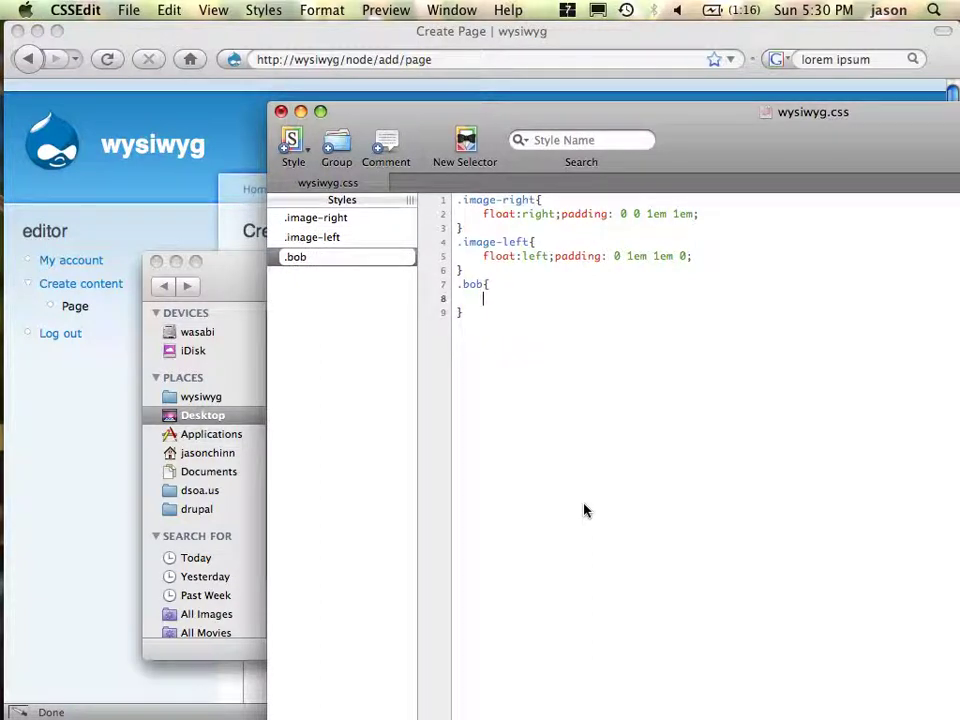
text(display)
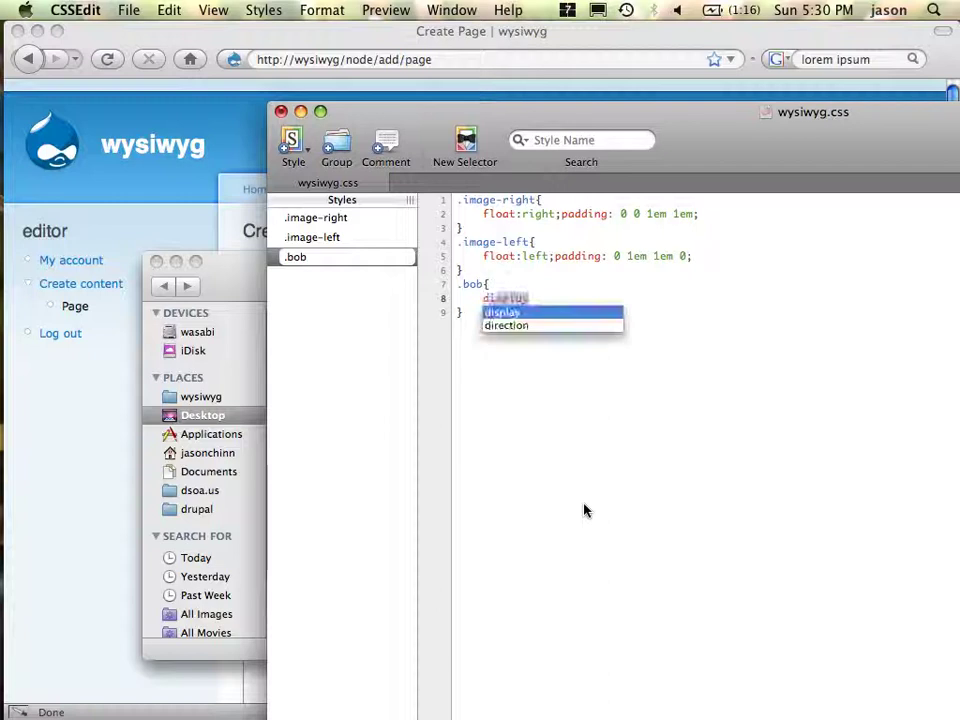
key(Return)
text(:n)
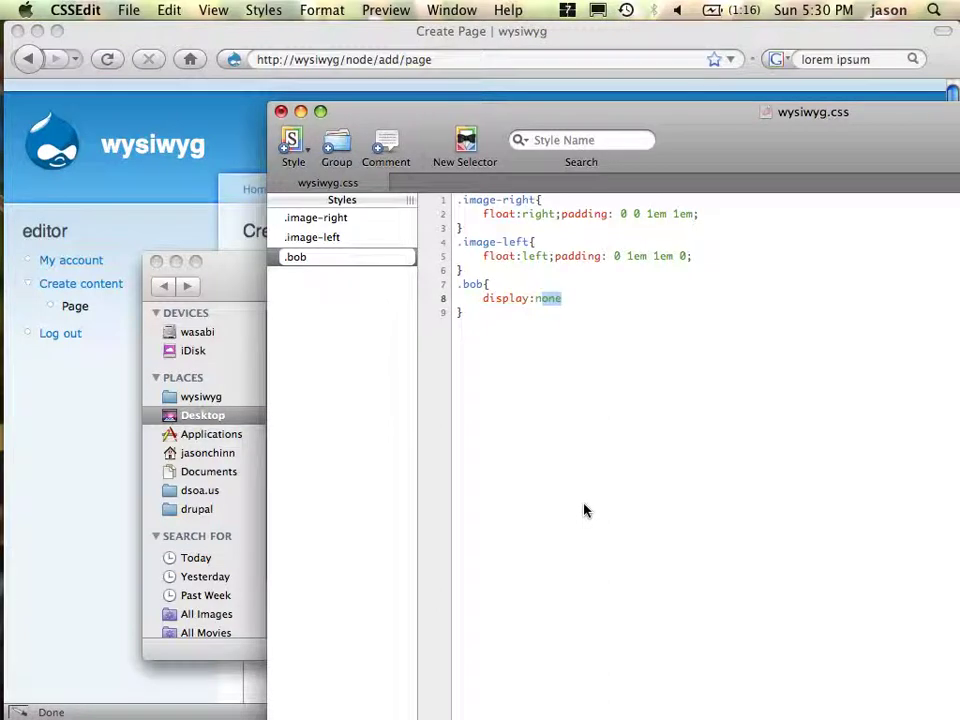
key(Return)
- Finish the display:none declaration with a semicolon and return to the browser
key(super+shift+Left)
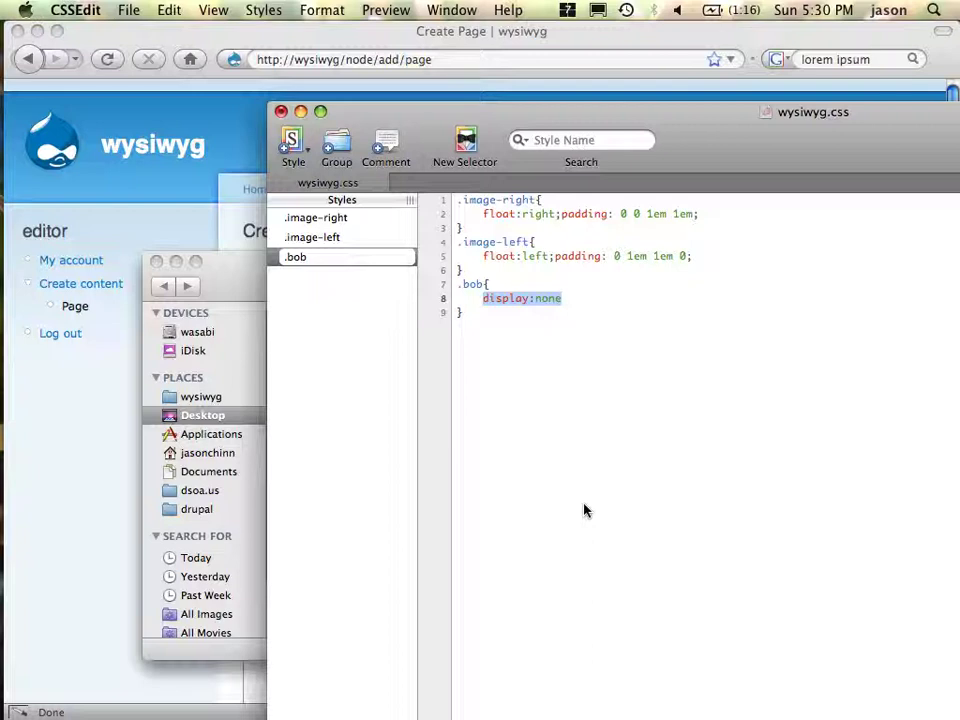
key(Right)
text(;)
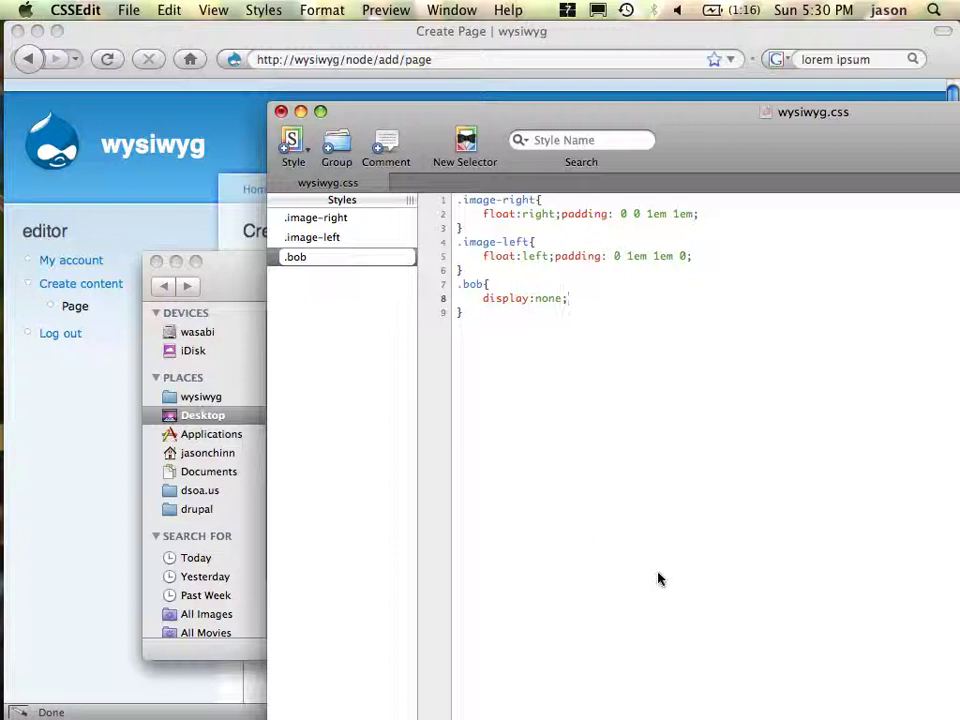
double_click(476, 302)
key(super+Tab)
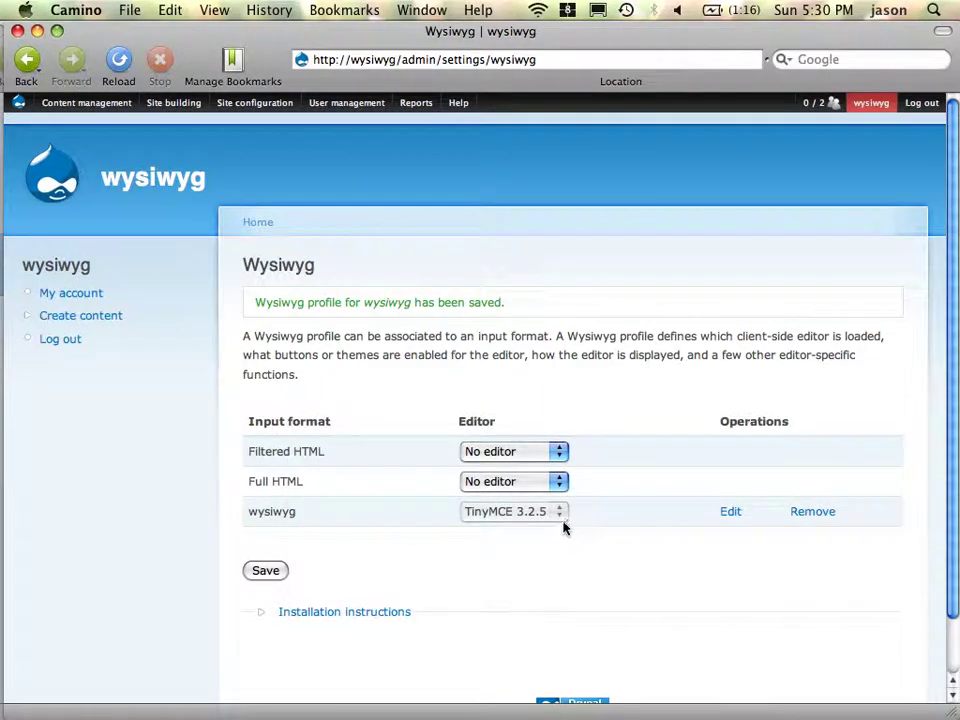
- Re-save the wysiwyg TinyMCE profile after checking its CSS classes include Image Right, Image Left and bob
click(735, 513)
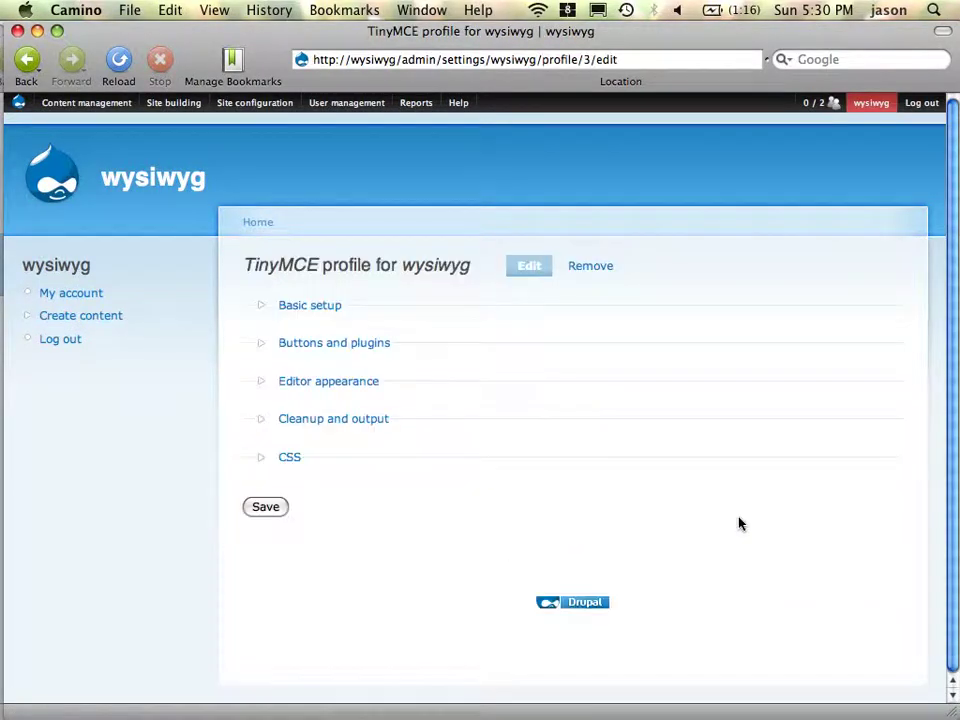
click(289, 457)
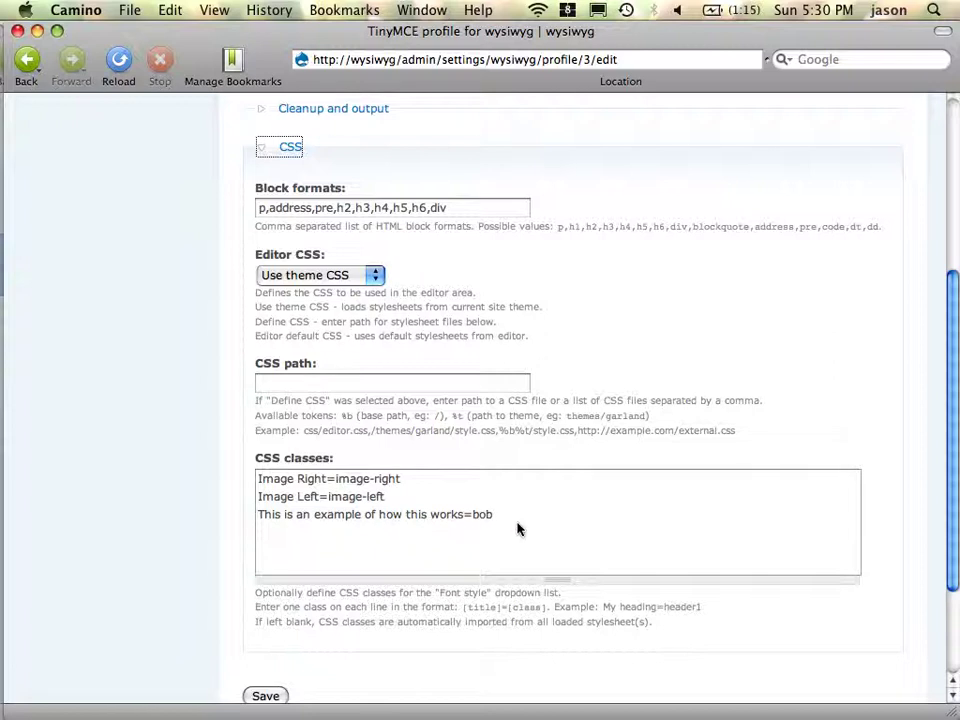
click(272, 696)
click(268, 696)
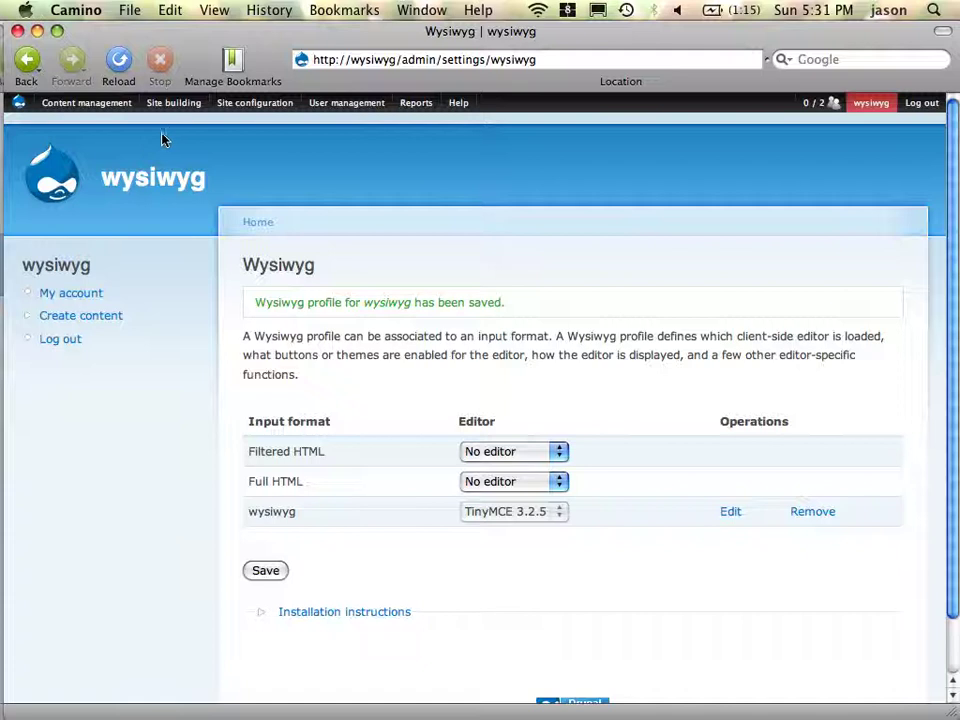
- Trim the address to the admin section and navigate to the Site configuration overview page
mouse_move(20, 103)
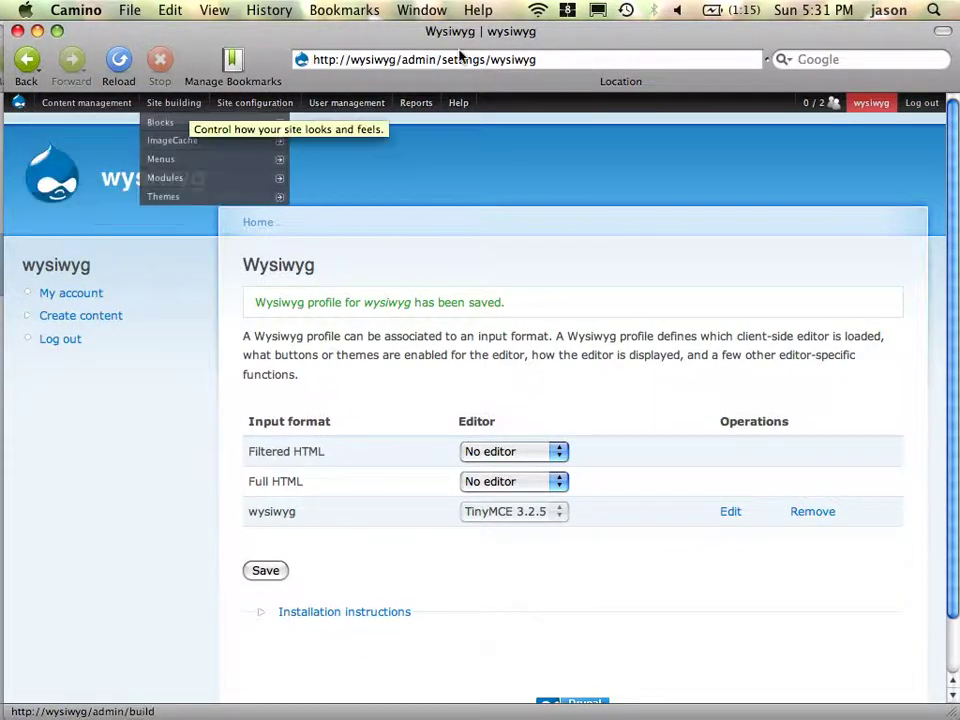
drag(442, 60, 879, 200)
key(BackSpace)
key(Return)
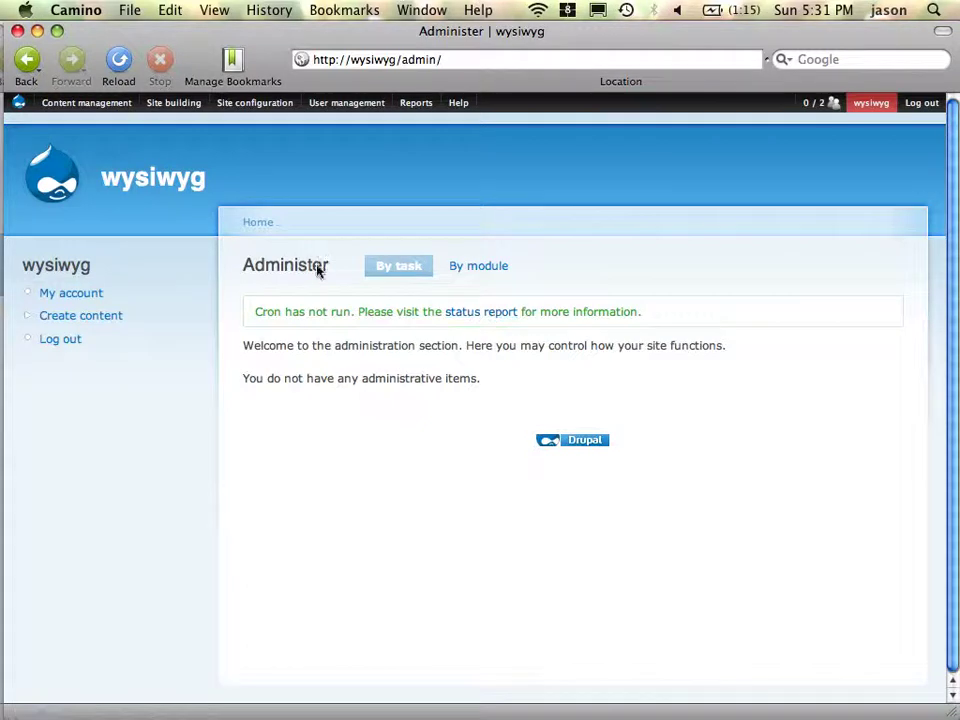
mouse_move(135, 106)
mouse_move(231, 110)
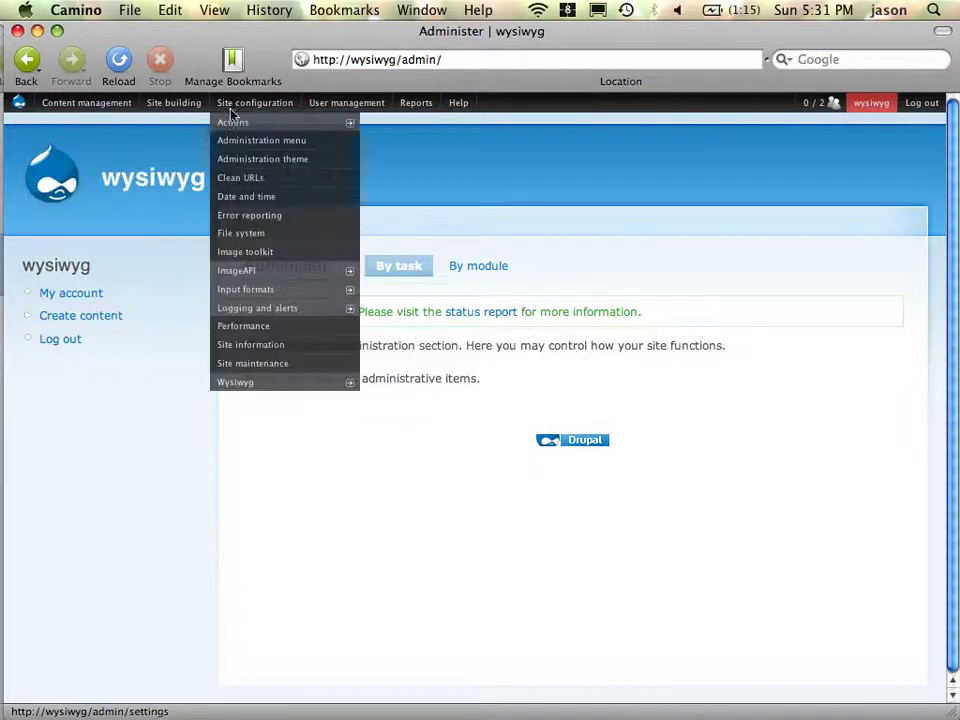
click(296, 382)
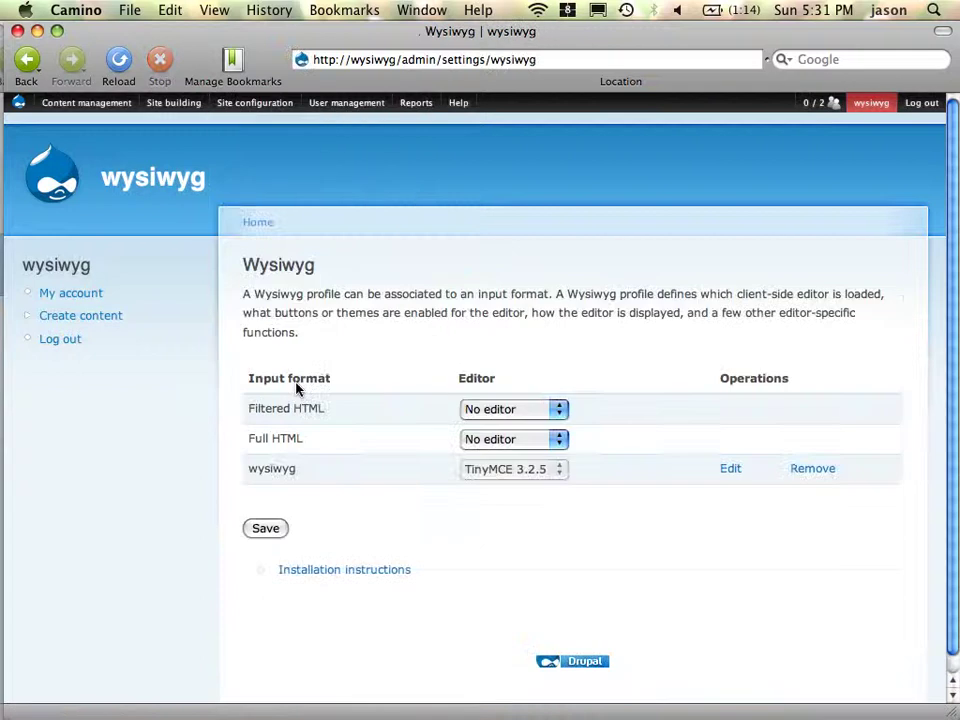
click(250, 110)
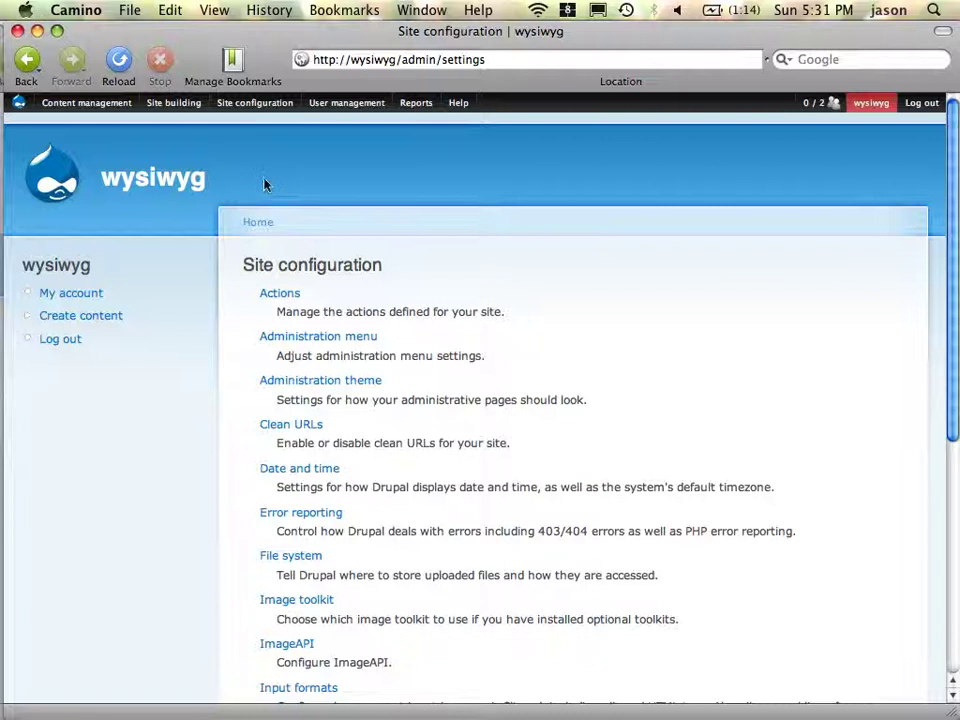
- From the Wysiwyg settings page, expand the installation instructions and edit the wysiwyg profile
mouse_move(416, 103)
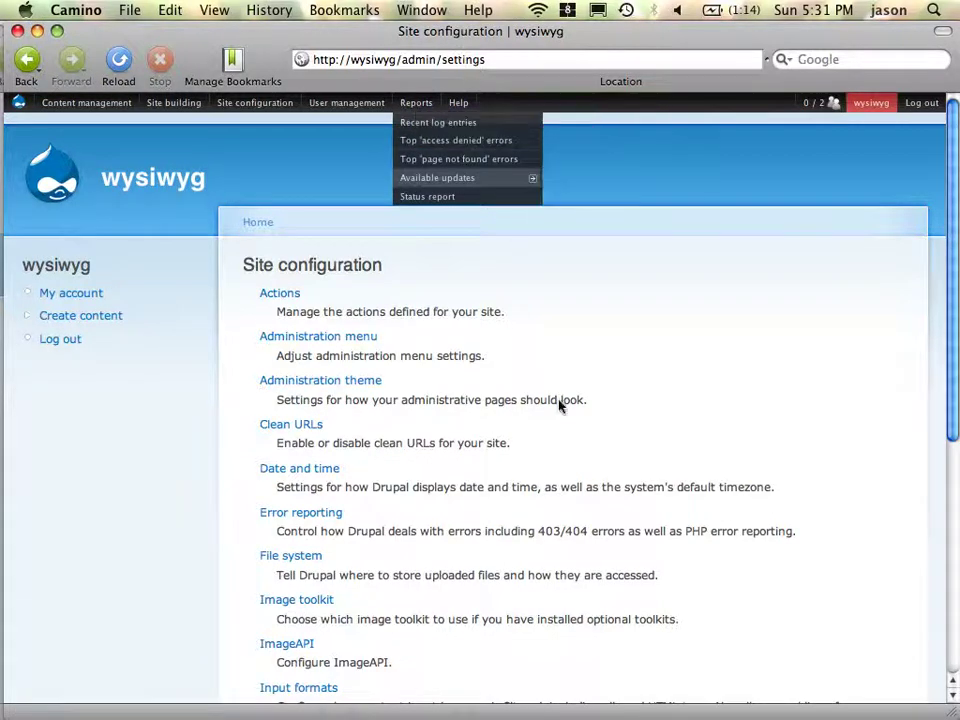
scroll(300, 570, down, 10)
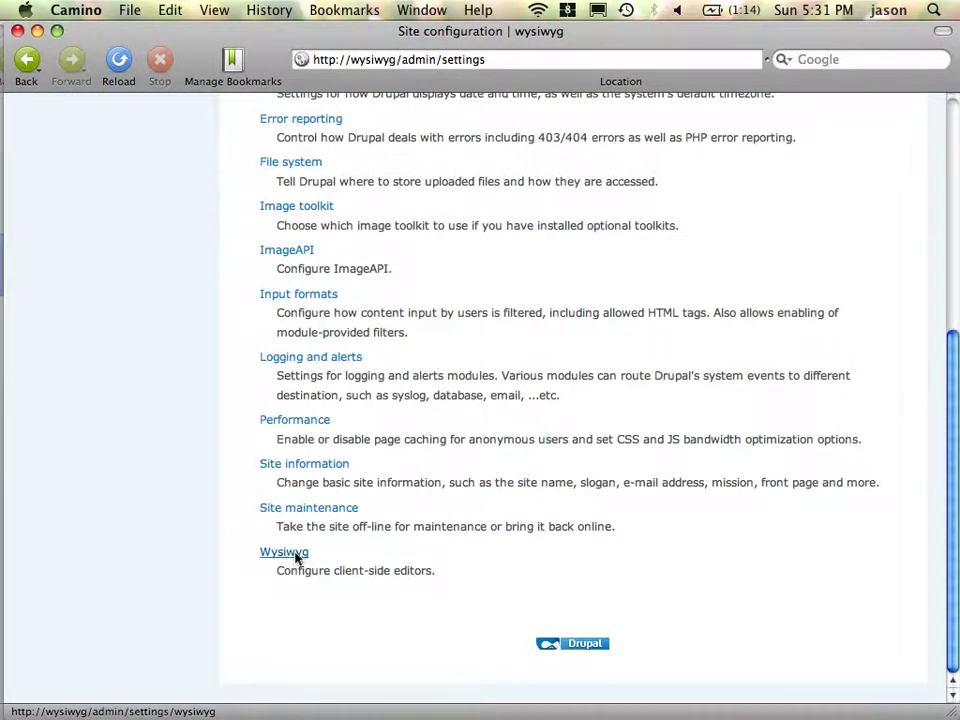
click(296, 558)
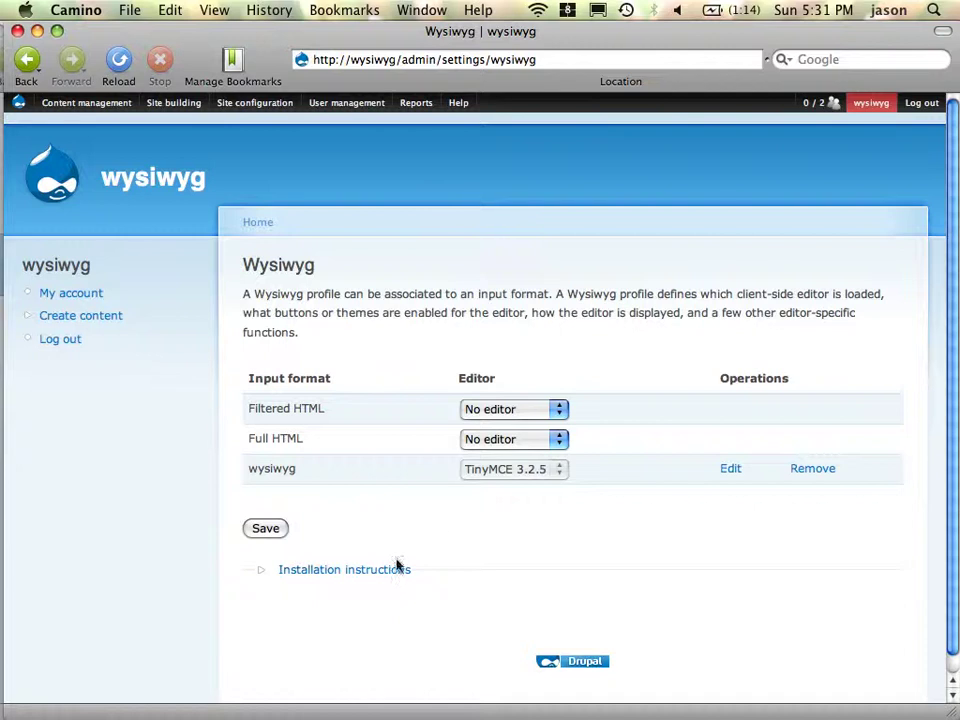
click(375, 570)
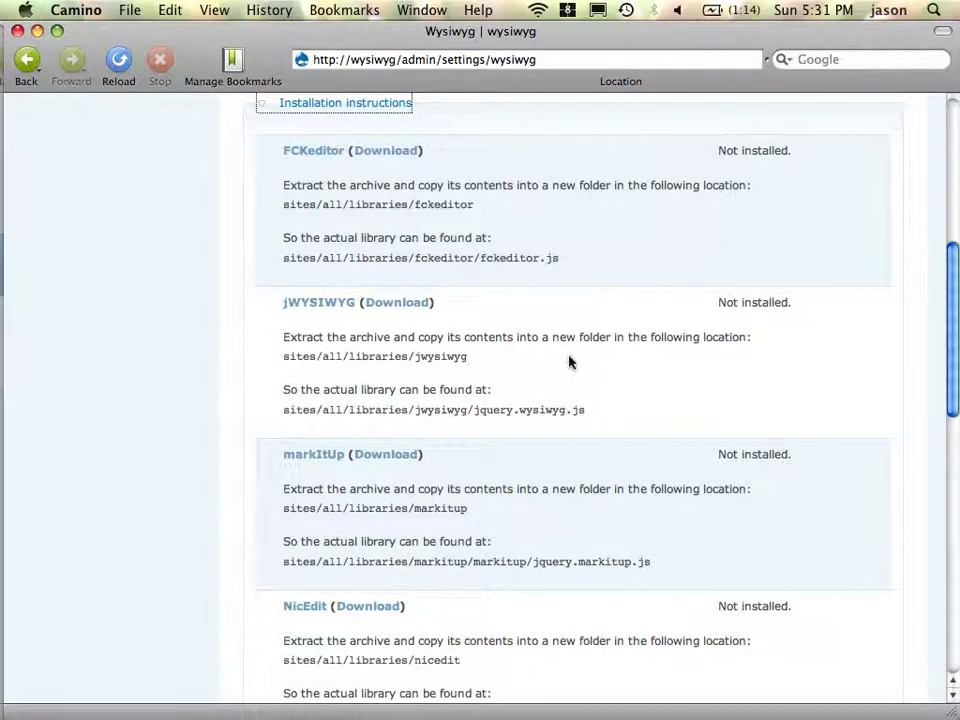
scroll(568, 360, down, 10)
scroll(568, 360, up, 15)
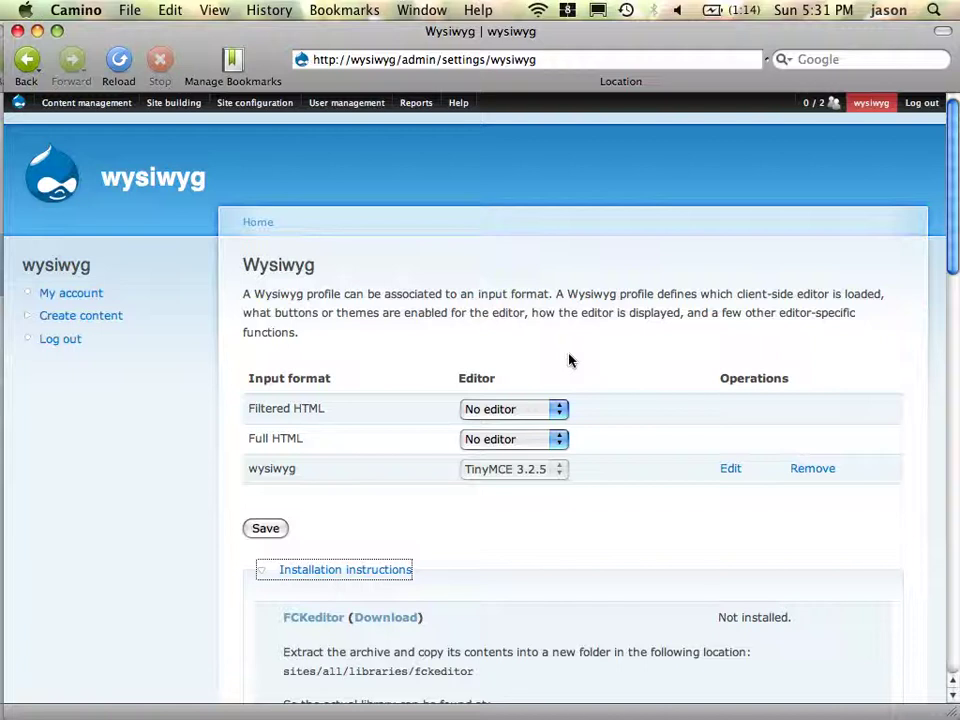
click(736, 478)
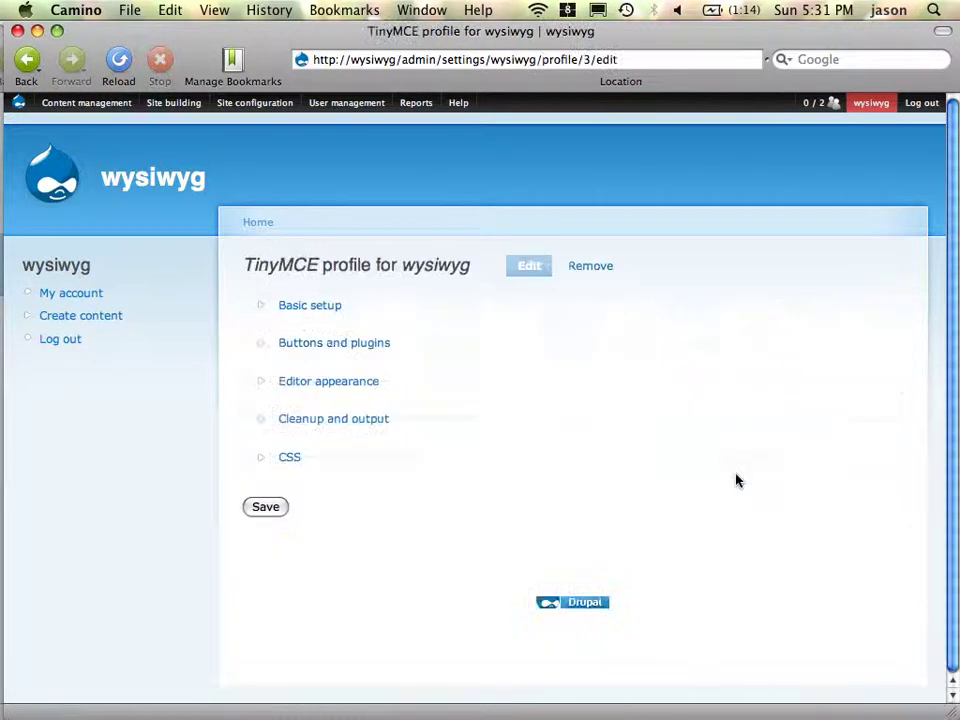
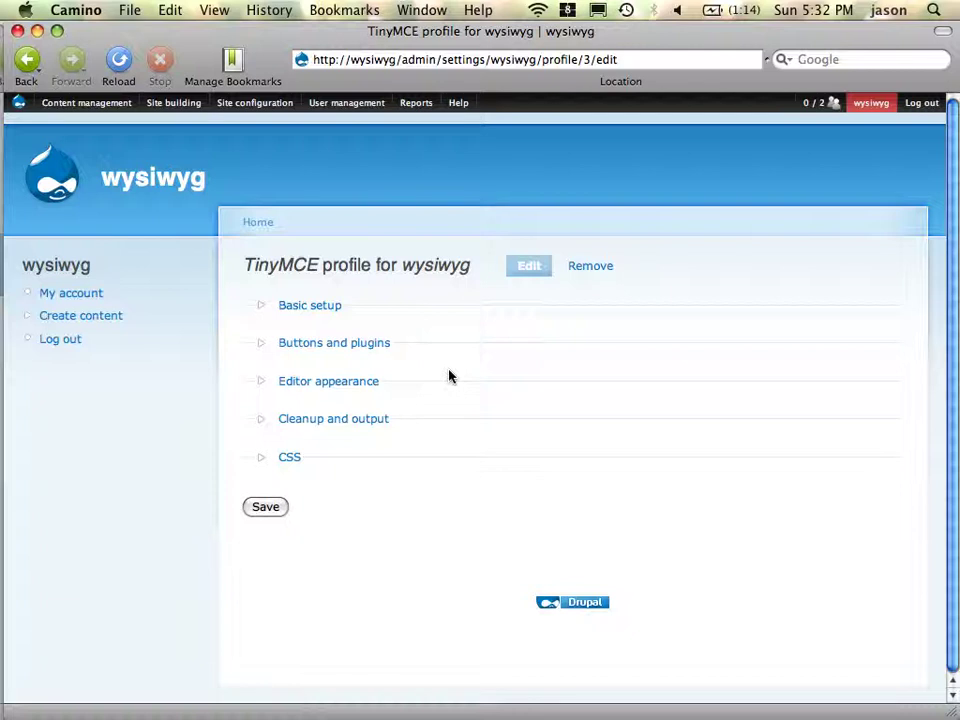
- Switch from Camino to the Firefox window showing the empty Create Page form
key(super+Tab)
key(super+Tab)
key(super+Tab)
key(super+Tab)
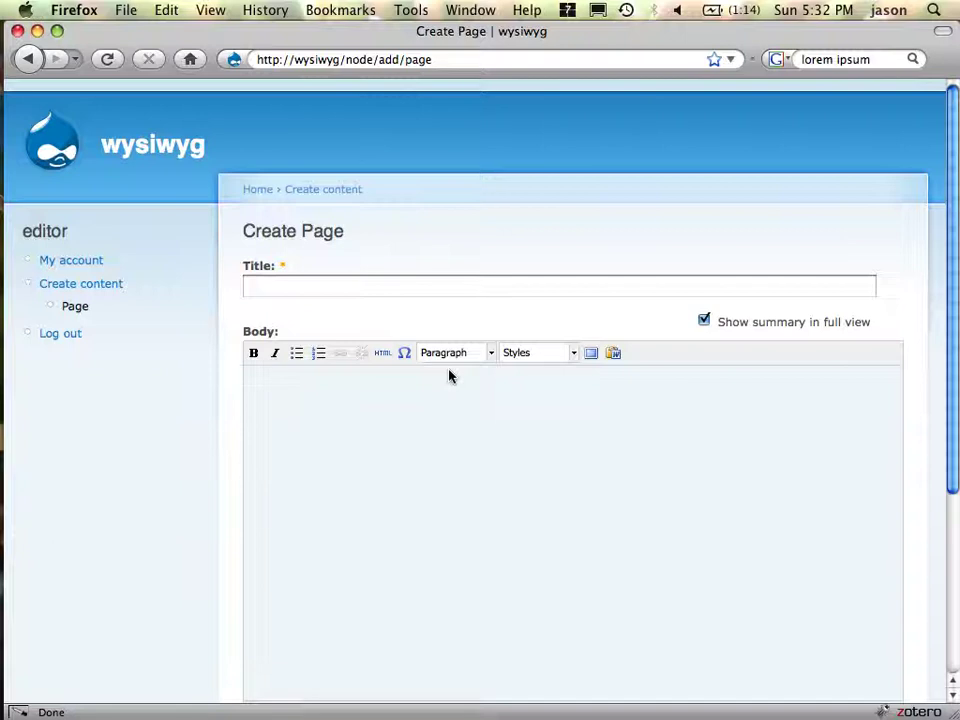
- Title the new page 'This is the example'
scroll(490, 477, down, 5)
scroll(490, 477, up, 5)
scroll(490, 477, down, 3)
scroll(490, 477, up, 1)
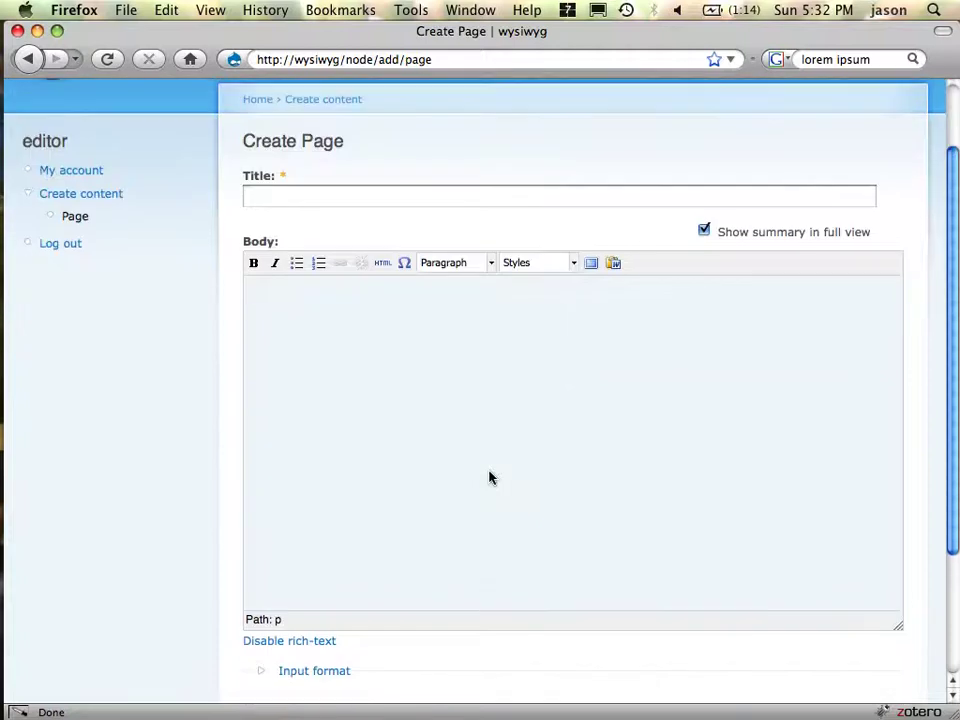
click(483, 202)
text(Thi )
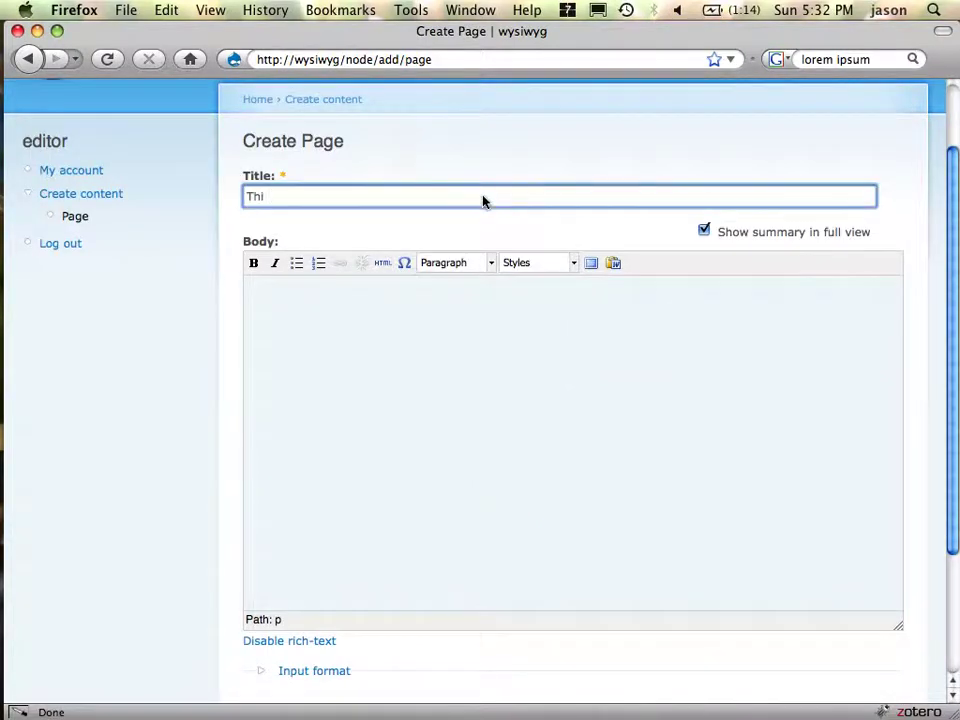
text(s is the example)
- Copy the lorem ipsum text from TextEdit and paste it into the body
click(553, 349)
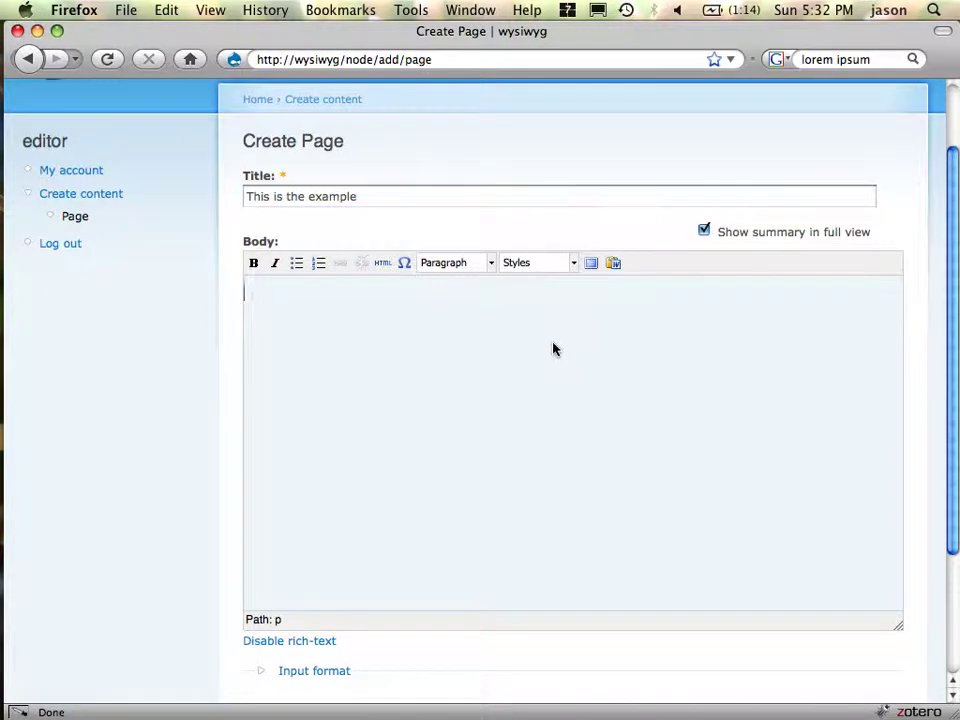
key(super+Tab)
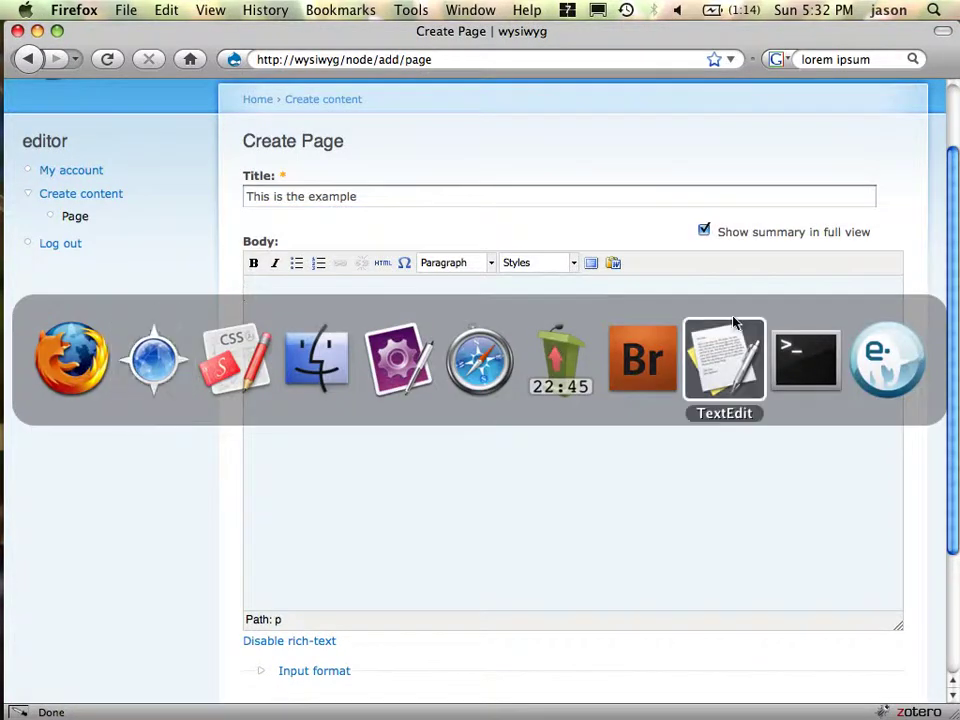
key(super+c)
key(super+Tab)
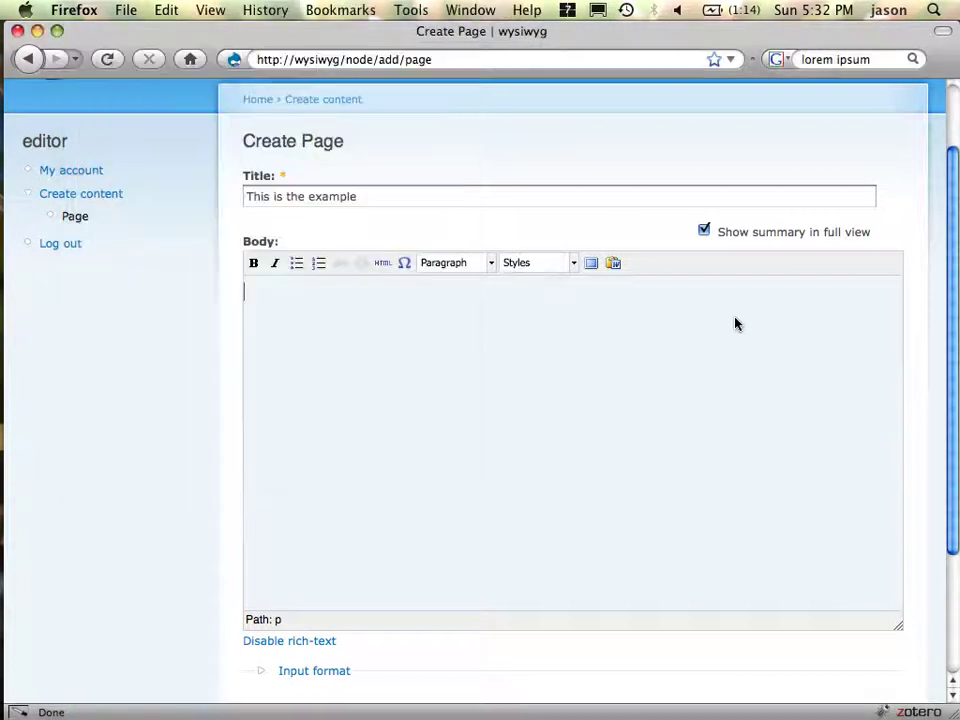
key(super+v)
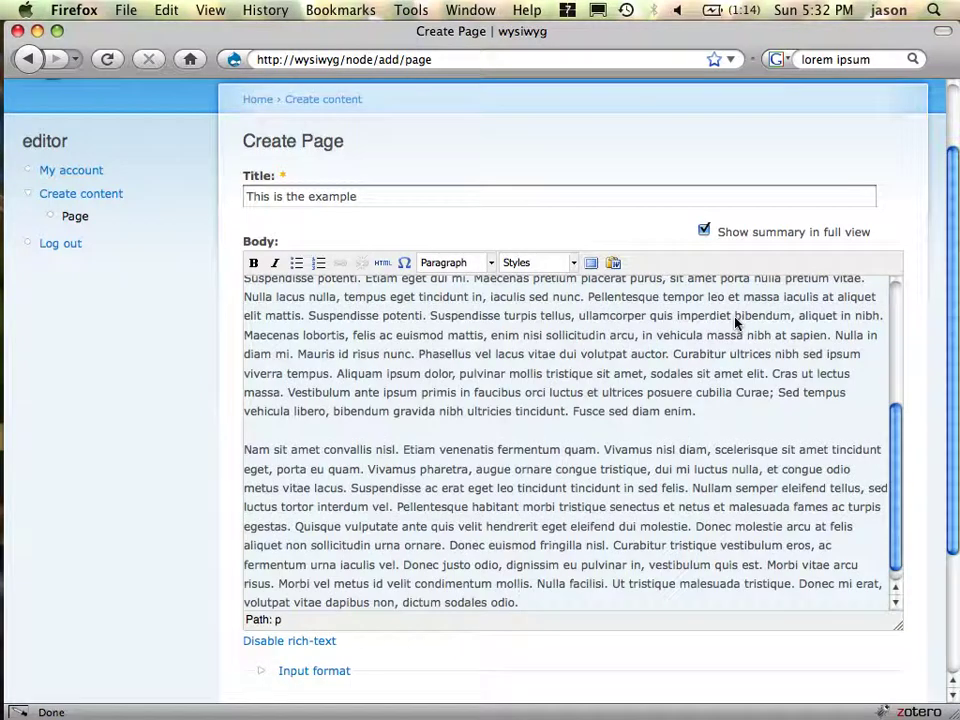
- Drag the body editor's resize grip down to make it much taller
scroll(598, 520, up, 5)
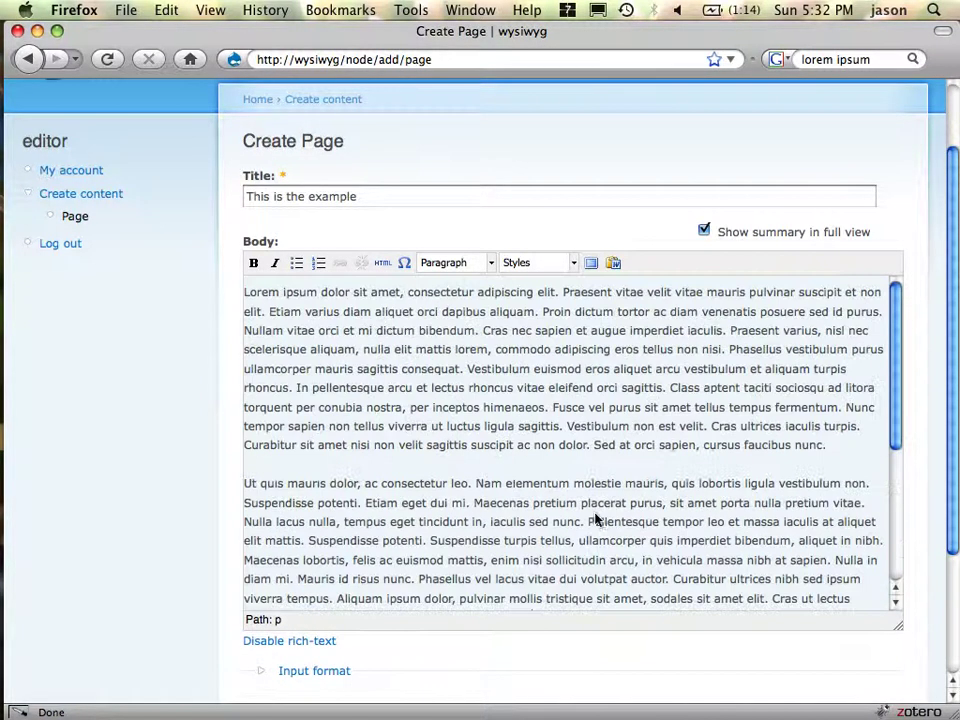
scroll(917, 420, down, 4)
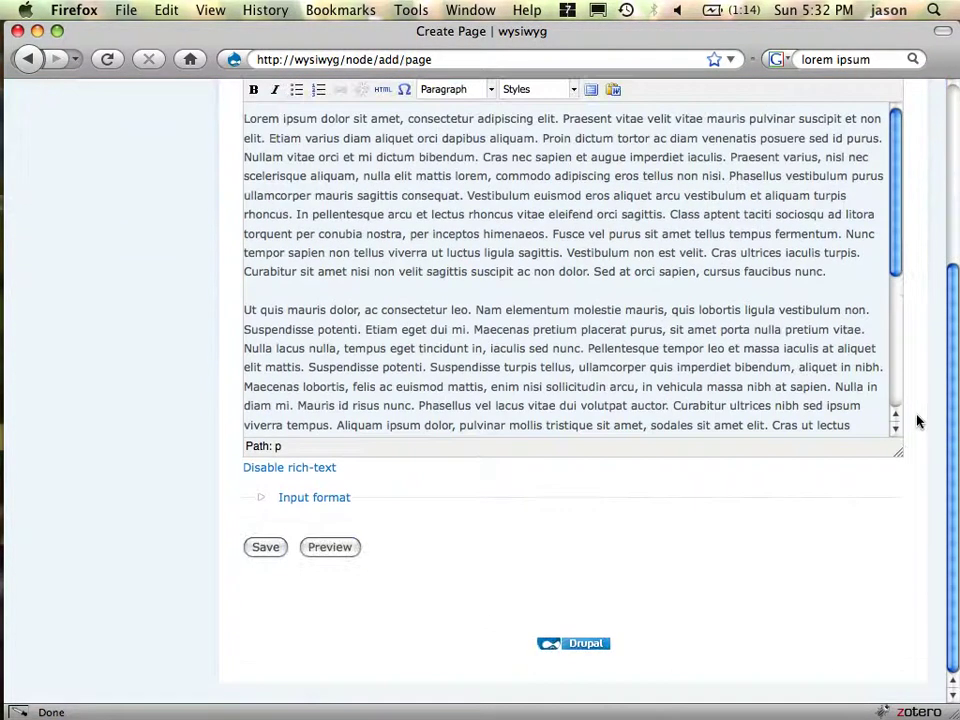
drag(901, 455, 911, 619)
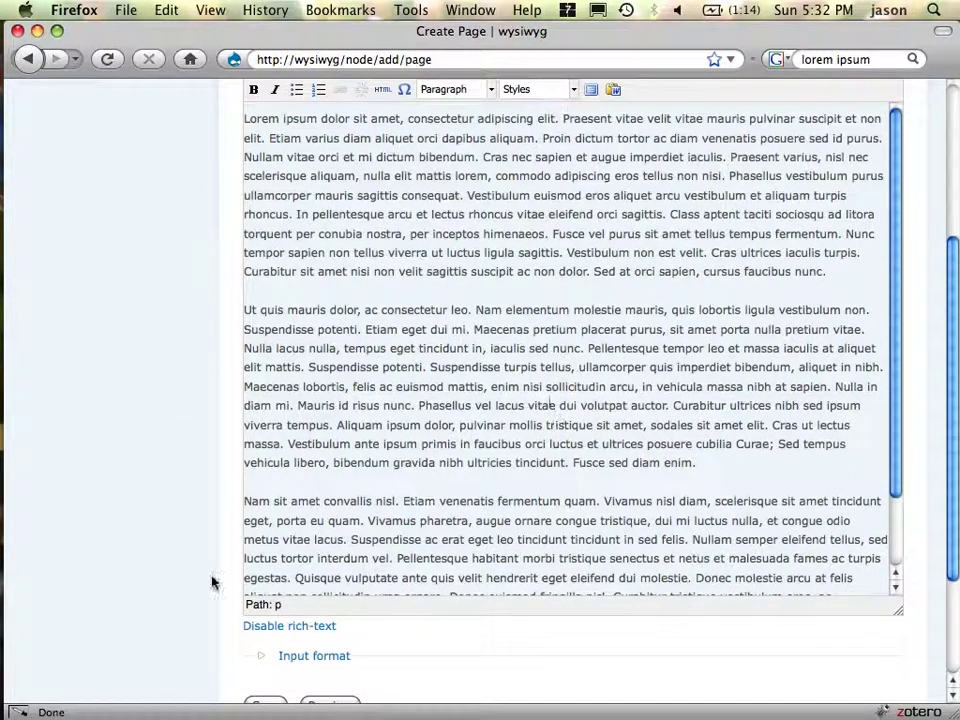
- Rejoin and re-split the 'Ut quis' and 'Nam sit amet' paragraphs to tighten spacing
click(278, 605)
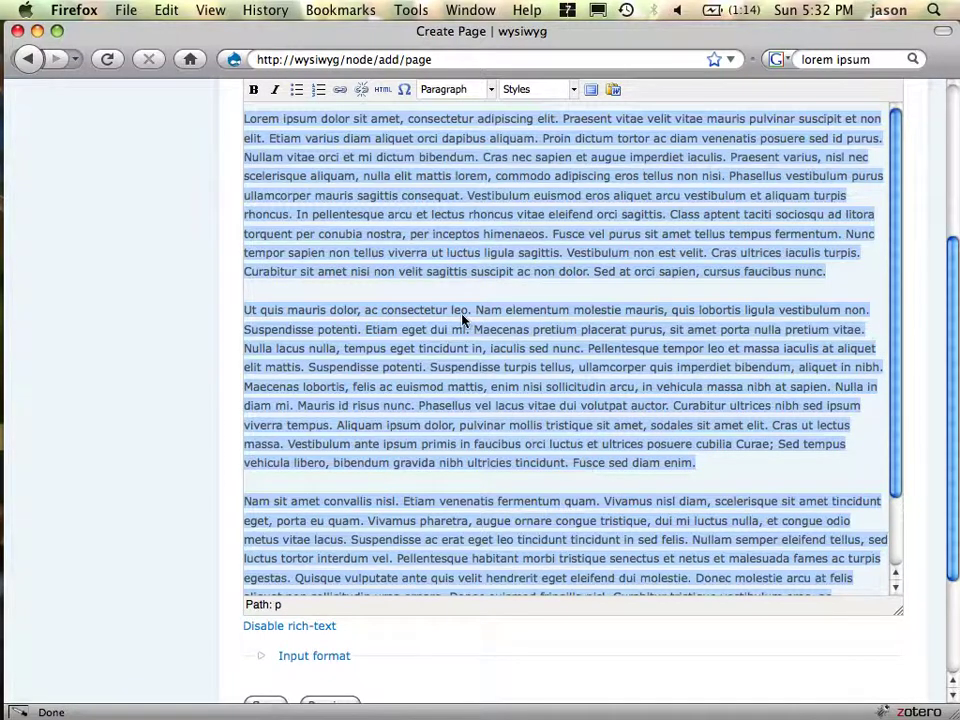
click(295, 321)
click(250, 315)
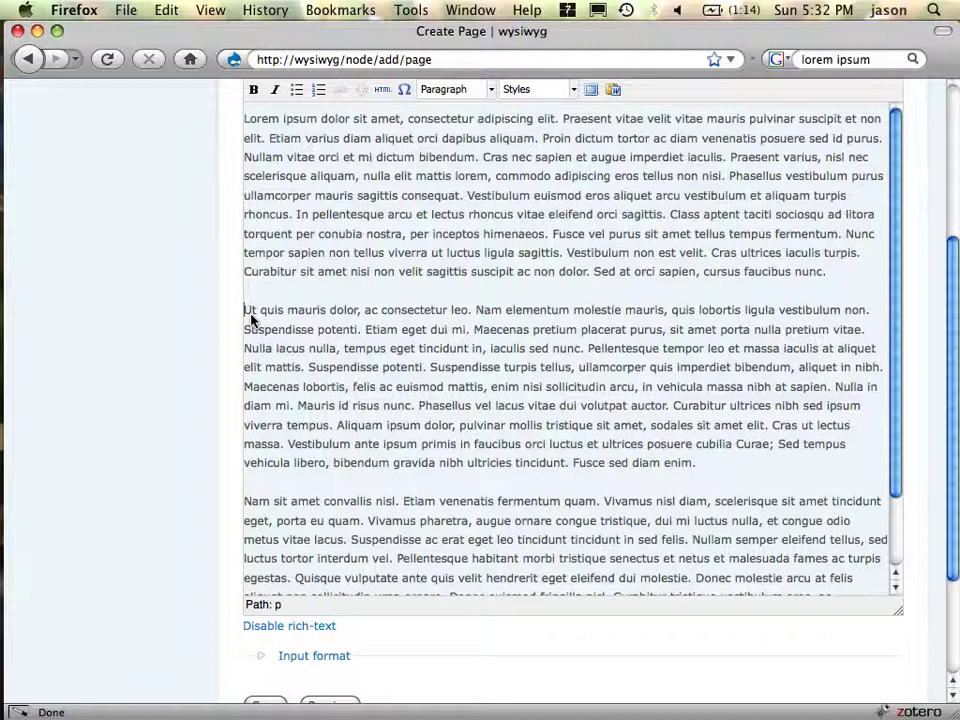
key(BackSpace)
key(BackSpace)
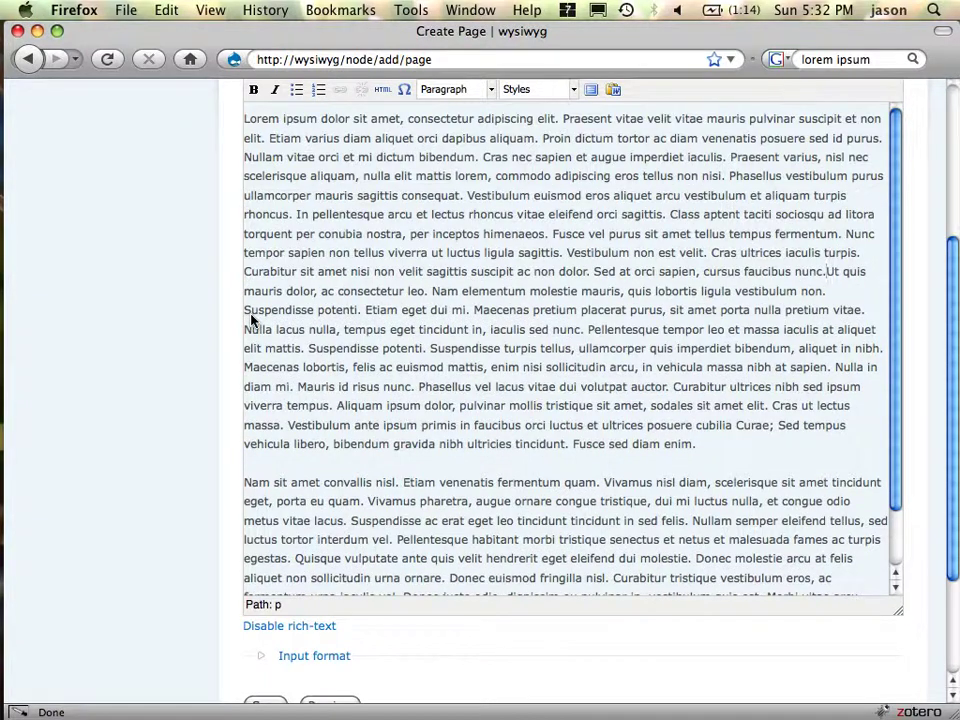
key(Return)
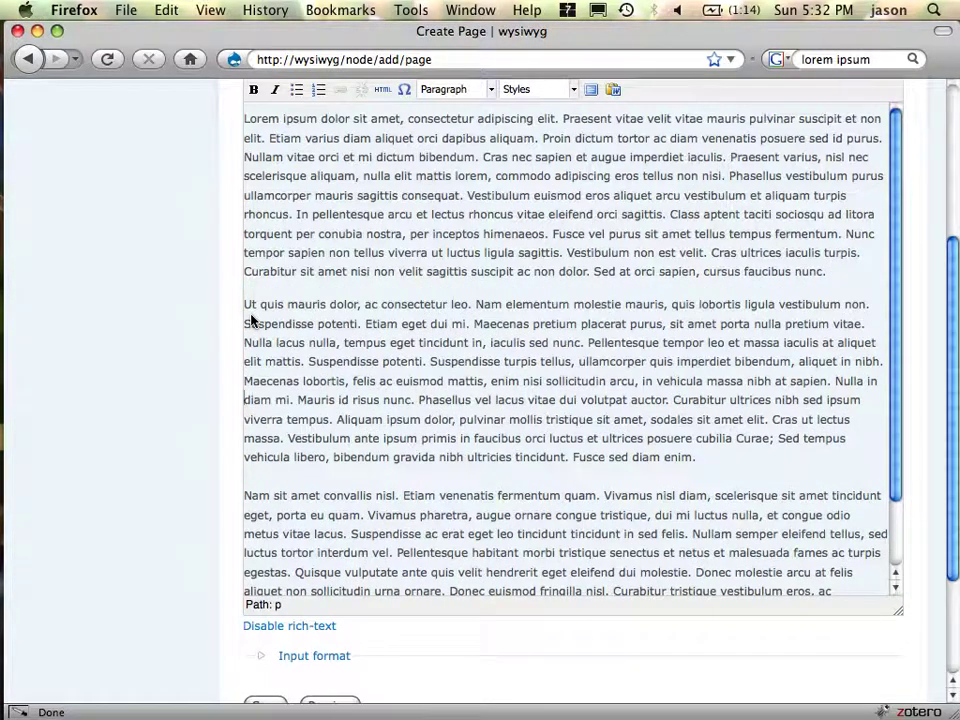
key(BackSpace)
key(BackSpace)
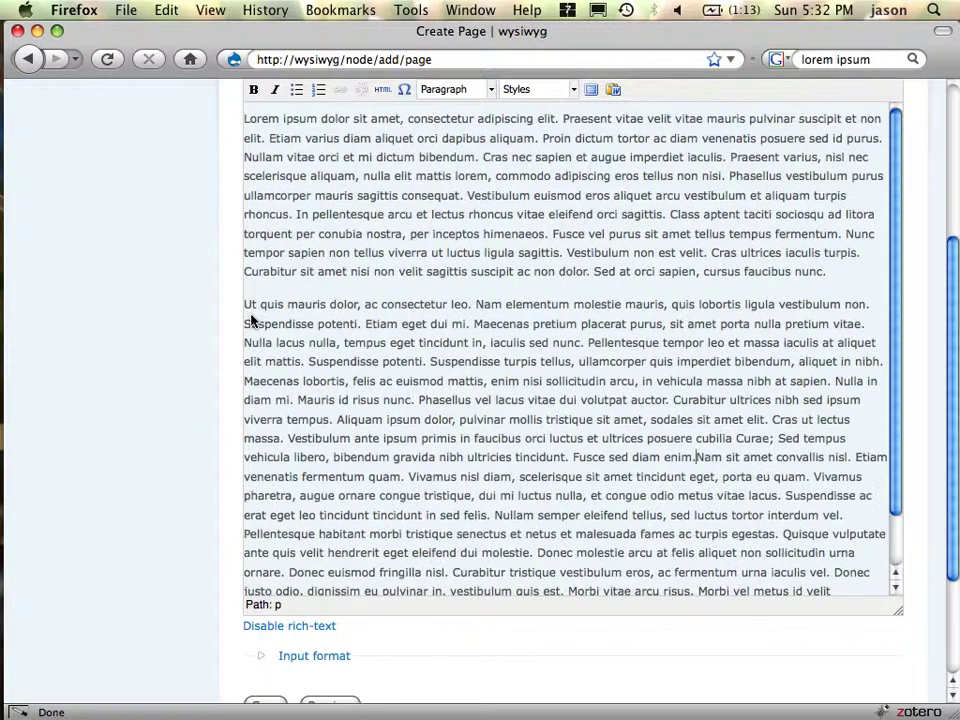
key(Return)
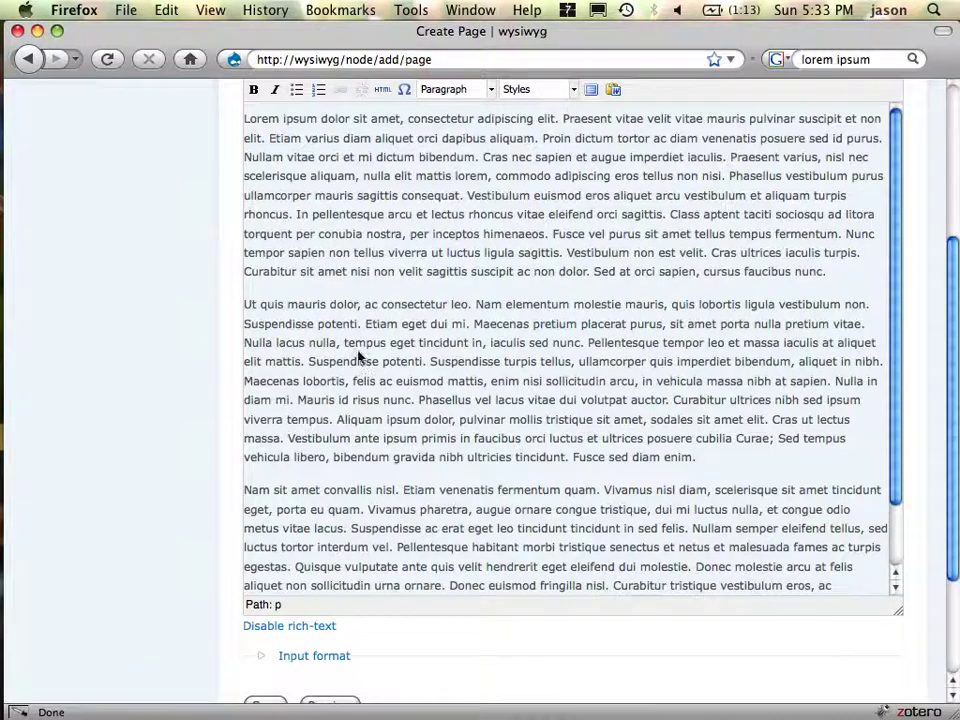
- Split off 'Ut quis mauris dolor, ac consectetur leo.' and make it a Heading 2
click(278, 605)
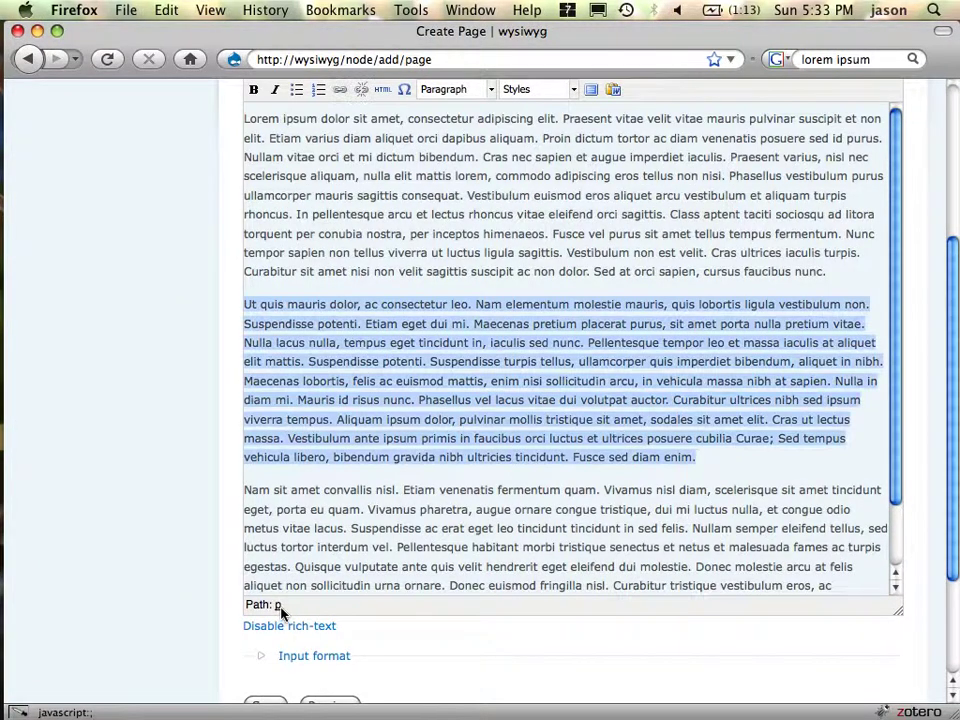
click(483, 315)
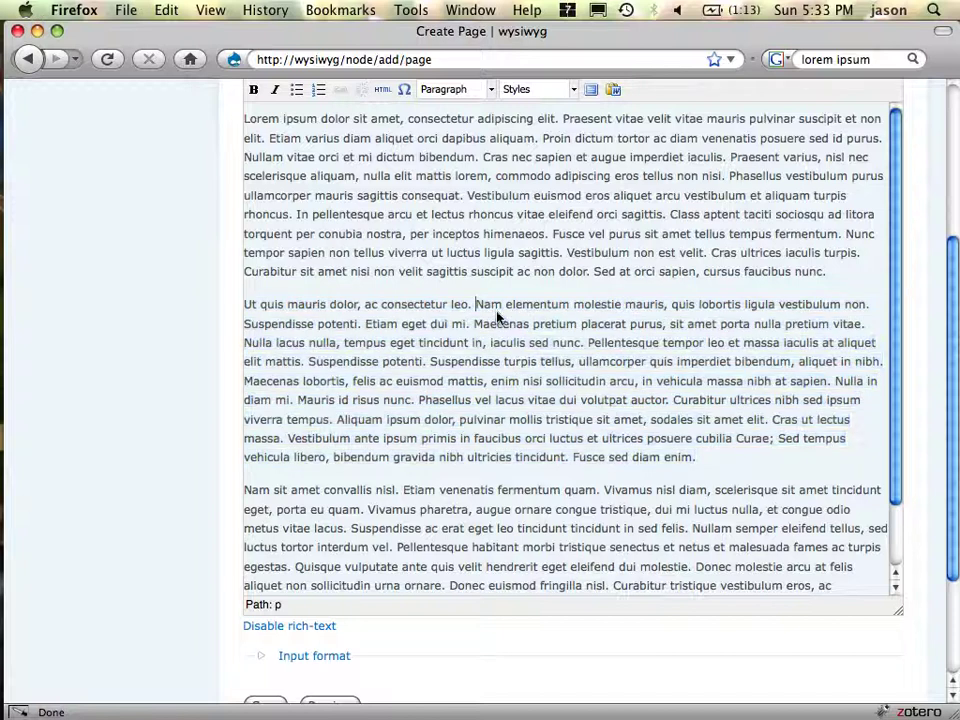
key(BackSpace)
key(Return)
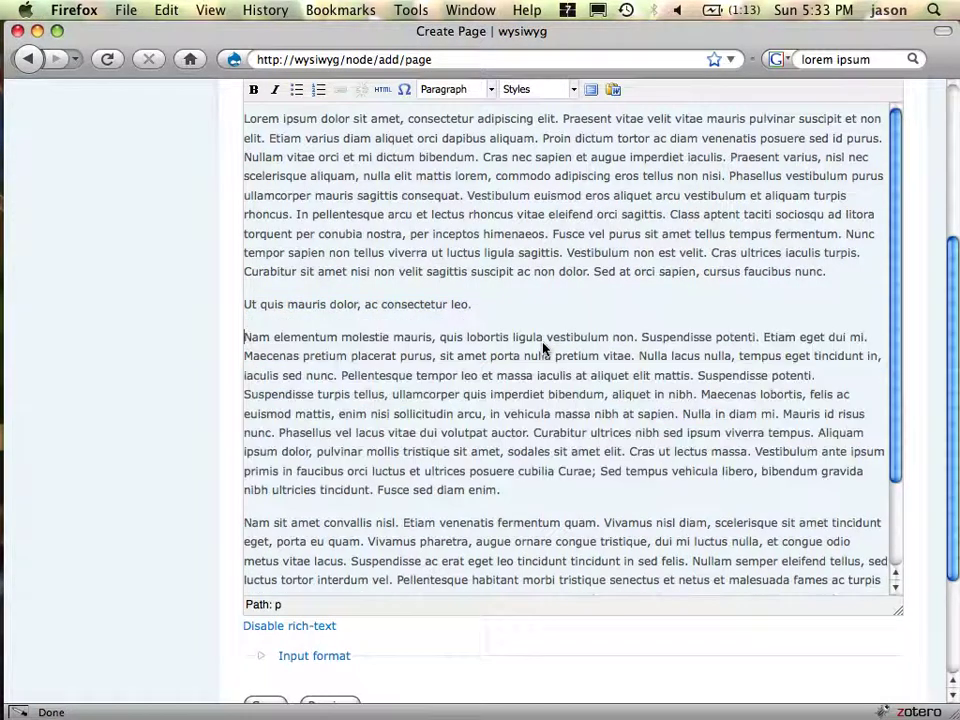
click(495, 94)
scroll(495, 177, down, 2)
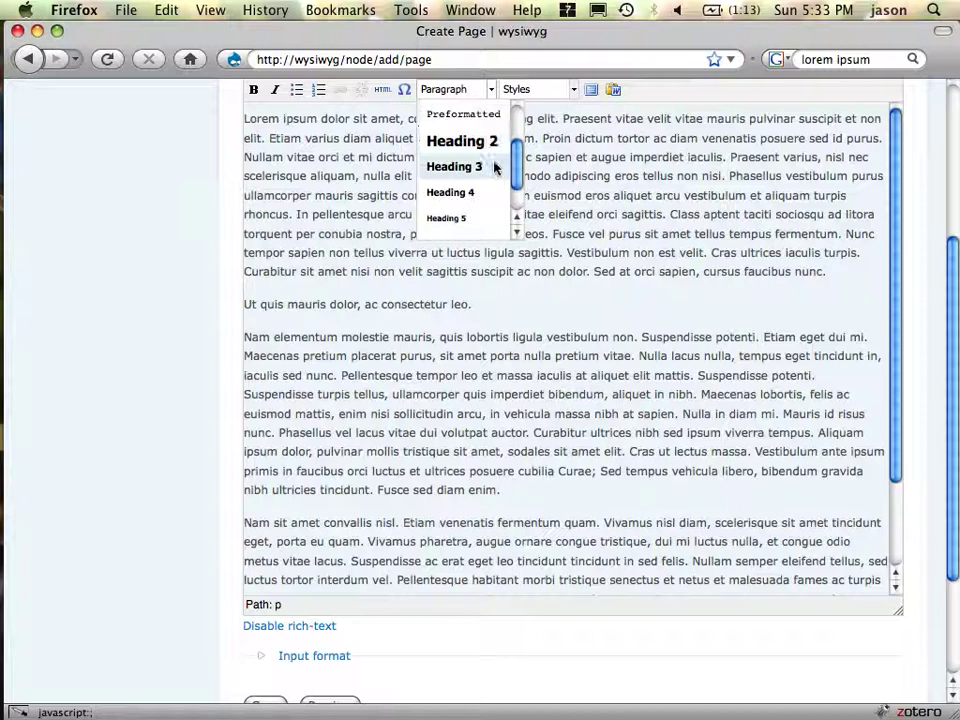
click(494, 143)
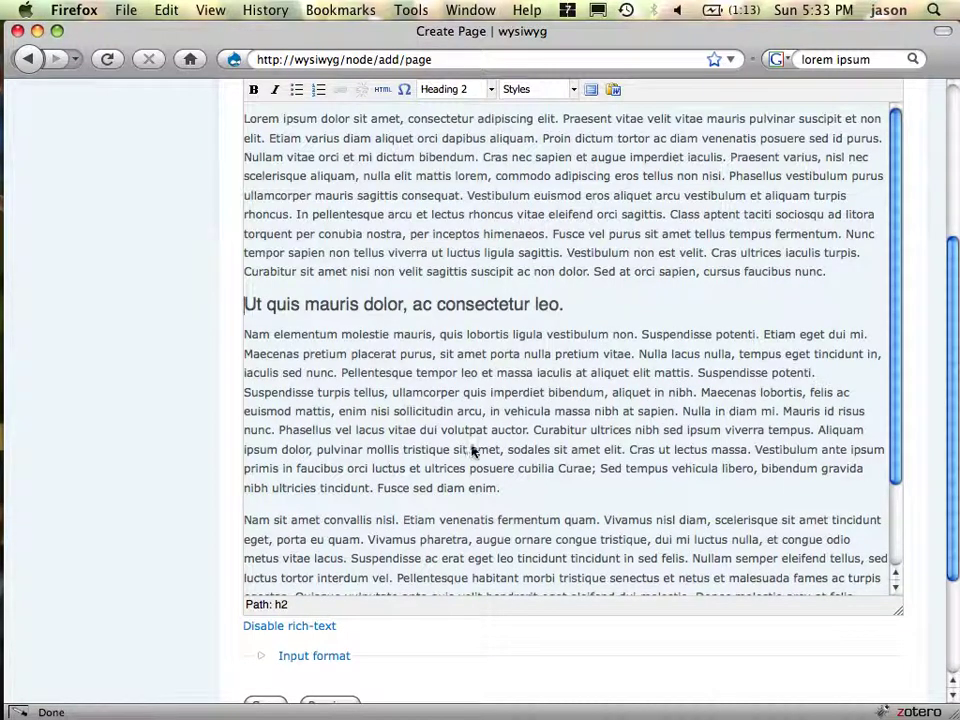
- Split off 'Nam sit amet convallis nisl.' from Etiam venenatis and make it a Heading 4
click(404, 520)
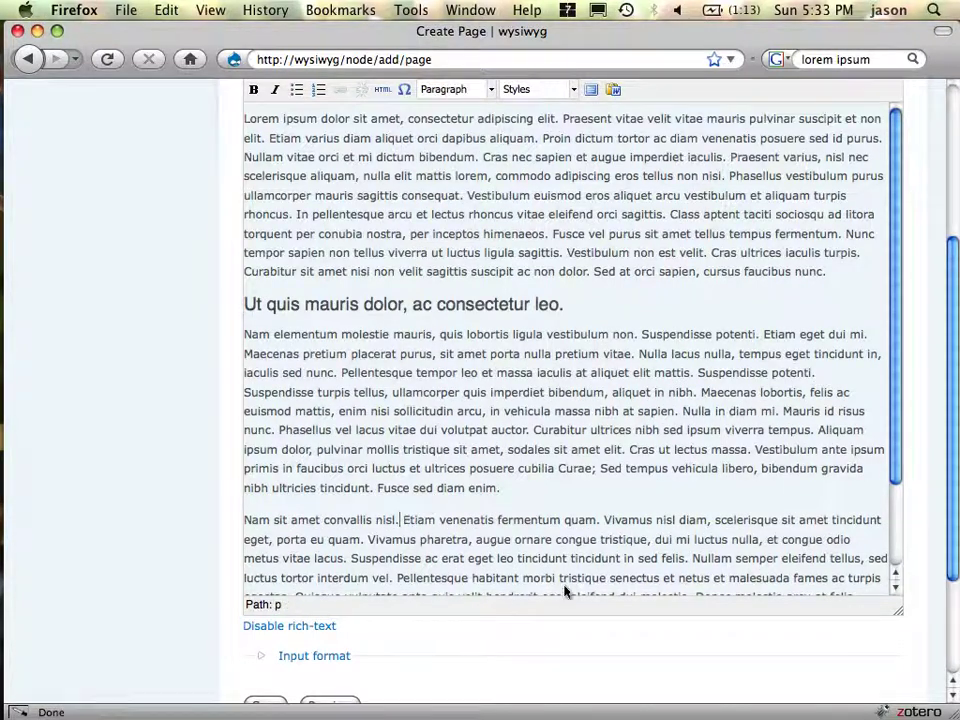
key(Return)
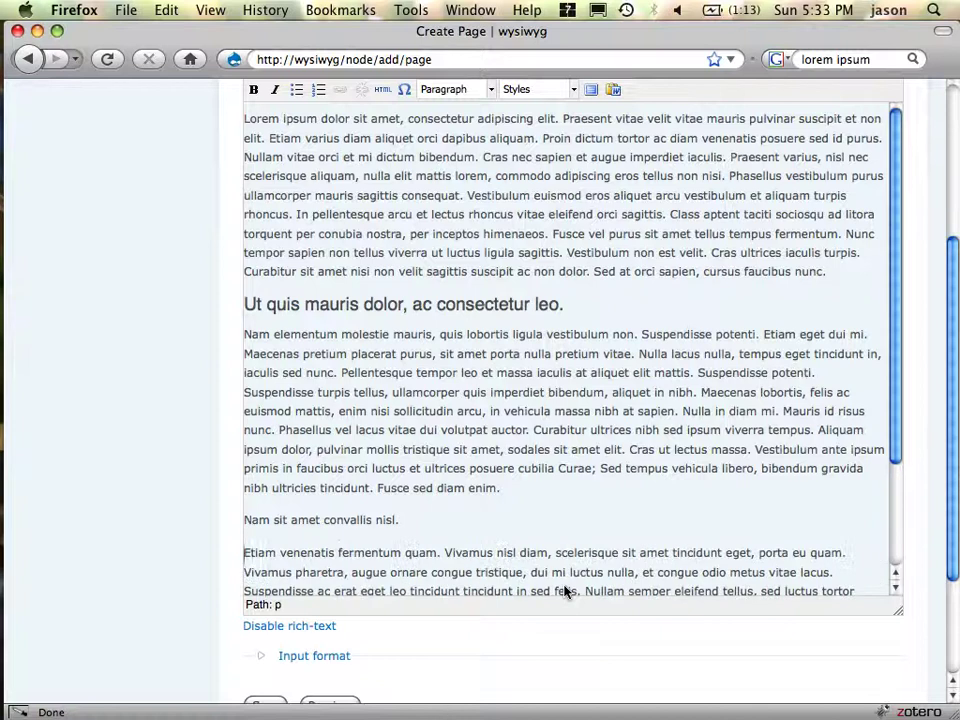
key(Up)
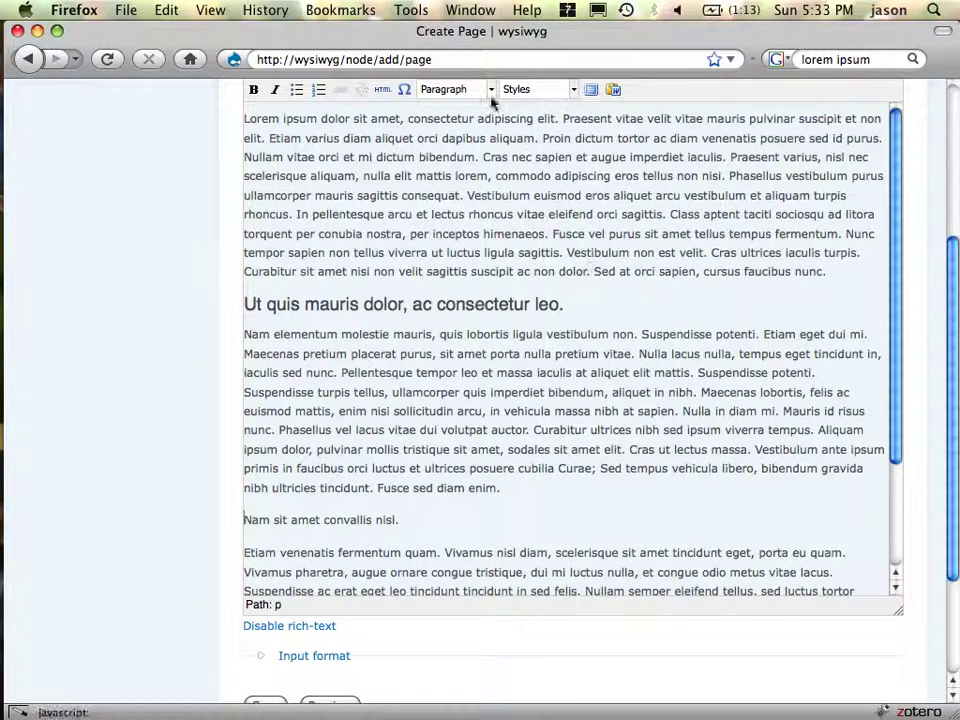
click(489, 90)
scroll(478, 215, down, 2)
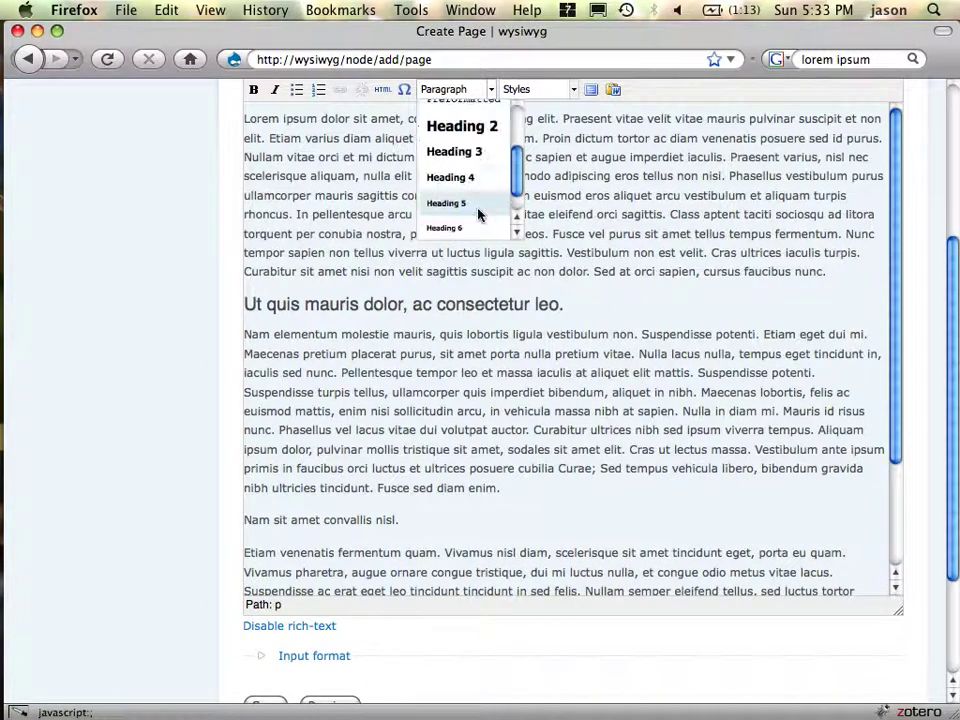
click(478, 181)
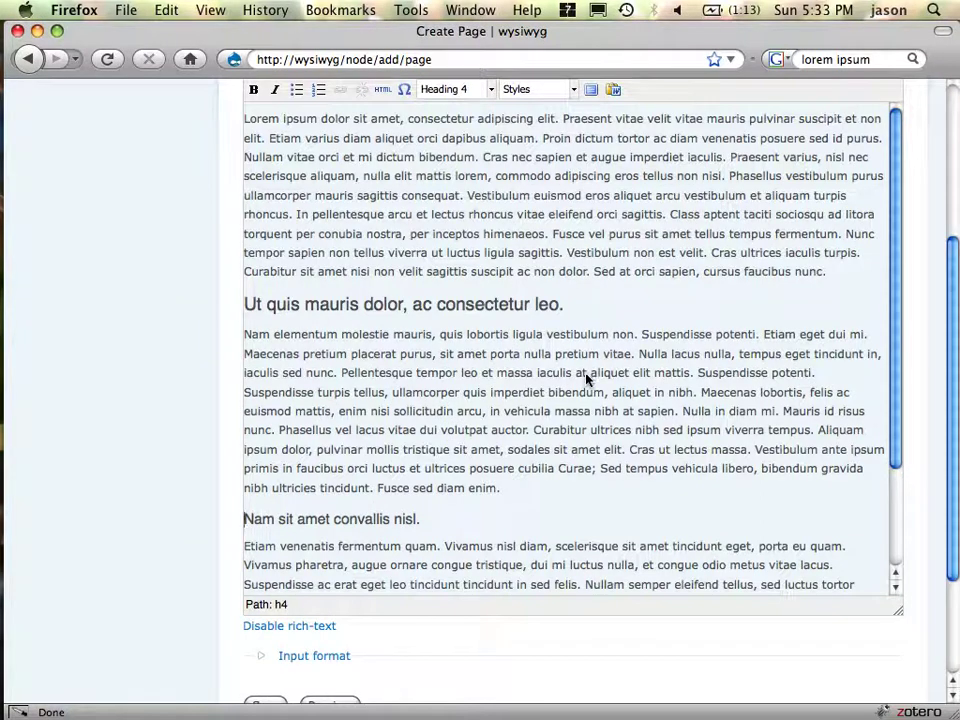
scroll(587, 379, down, 3)
click(491, 567)
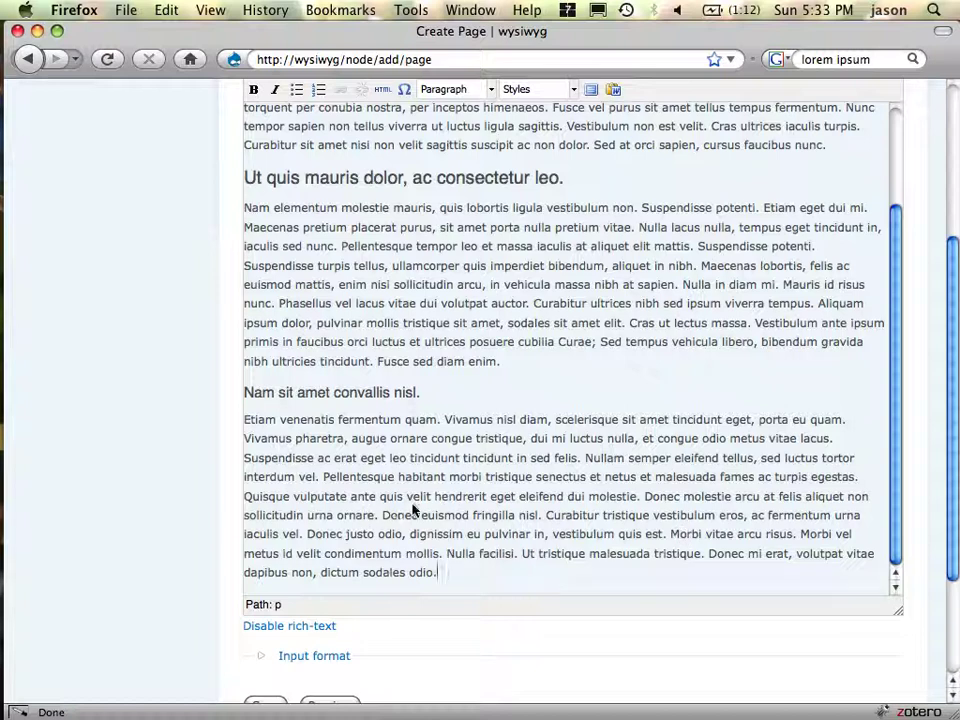
- Bullet the 'Donec molestie' paragraph and split it into three items at 'Donec euismod' and 'Morbi vitae'
click(646, 498)
key(Return)
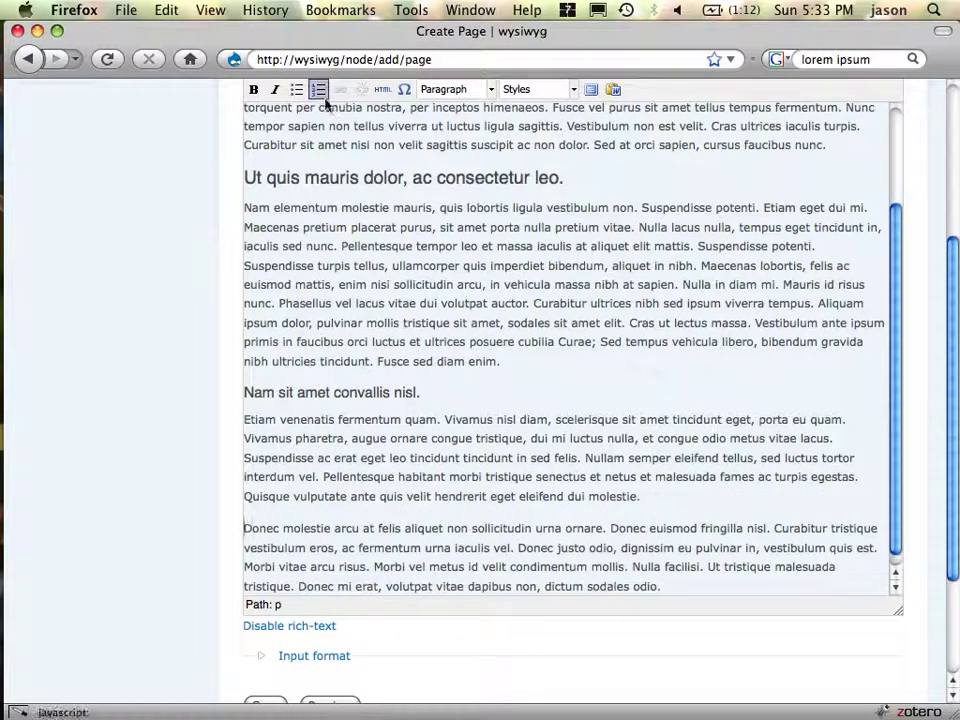
click(297, 89)
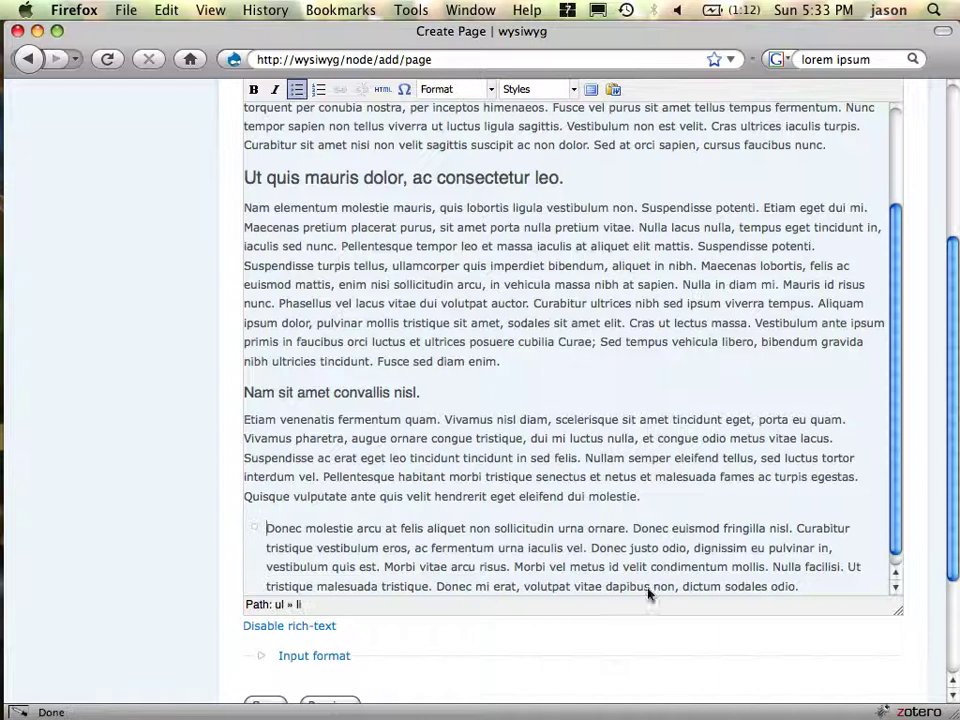
click(633, 530)
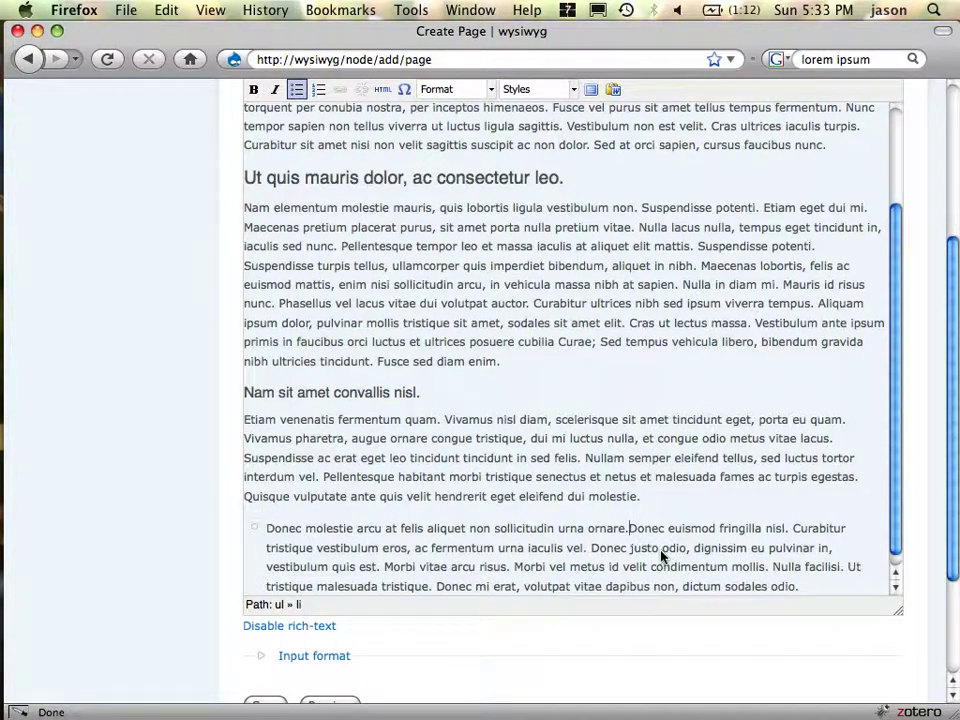
key(Return)
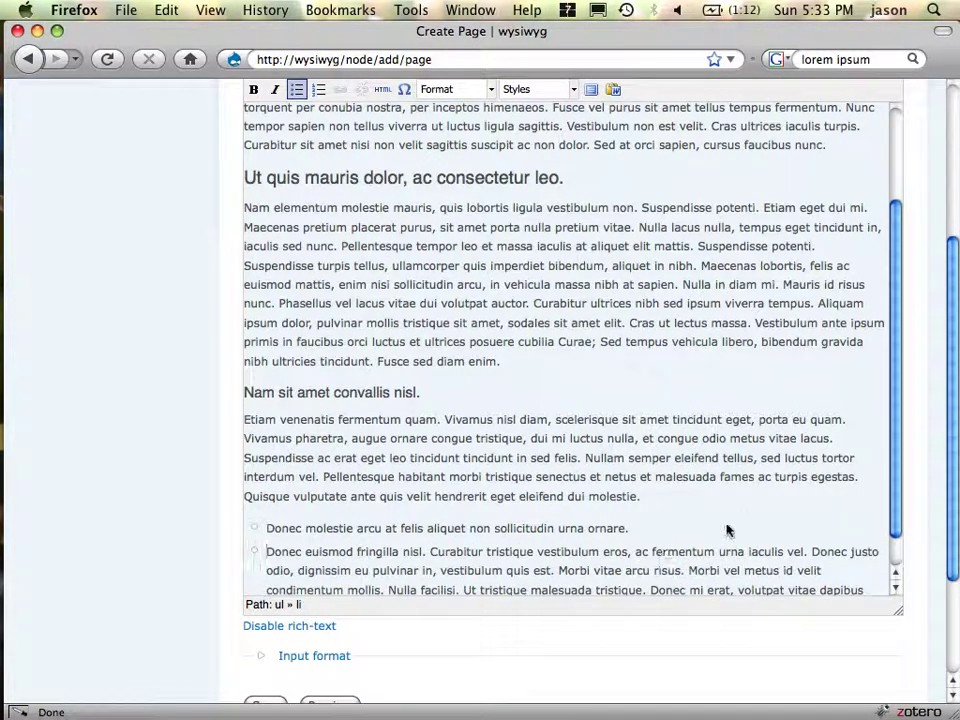
click(557, 572)
key(Return)
key(super+Down)
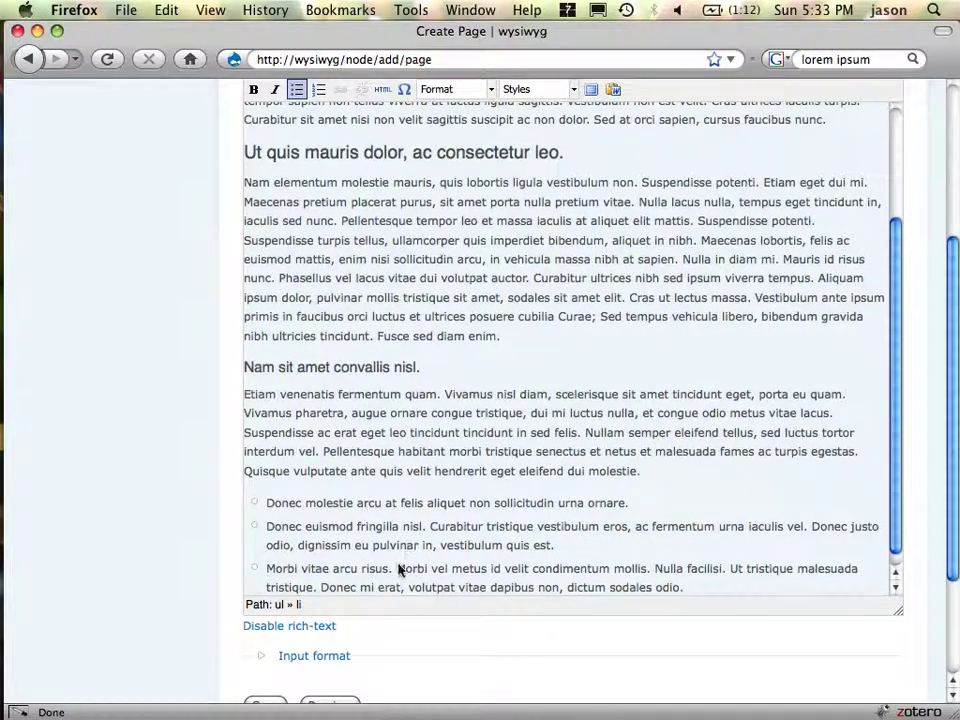
scroll(180, 653, down, 3)
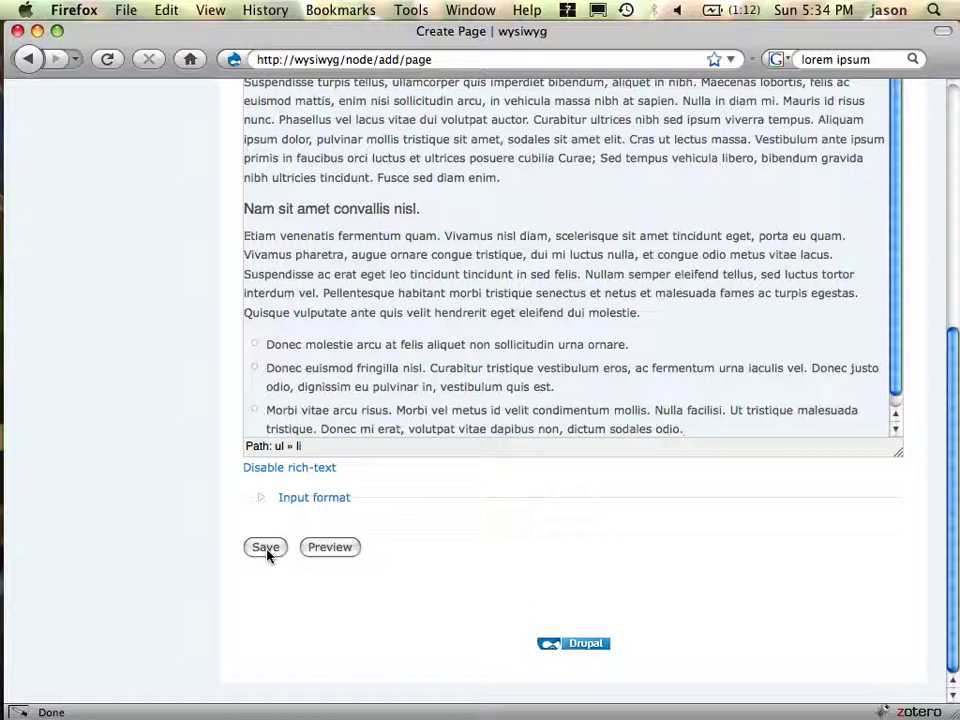
- Save 'This is the example' and review the published node from the top
click(266, 550)
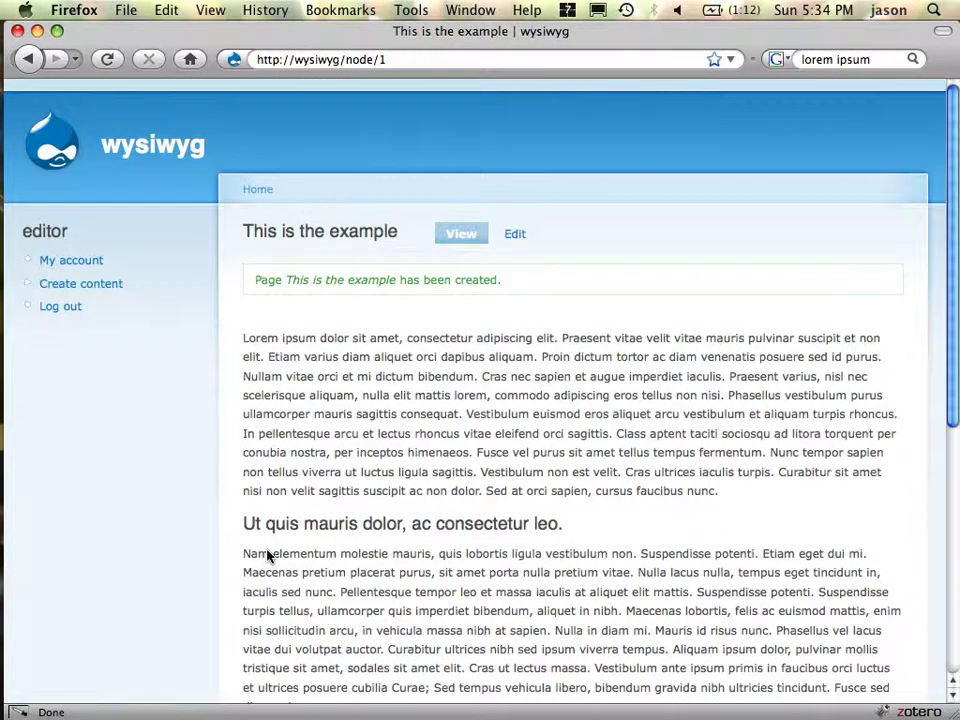
scroll(378, 491, down, 8)
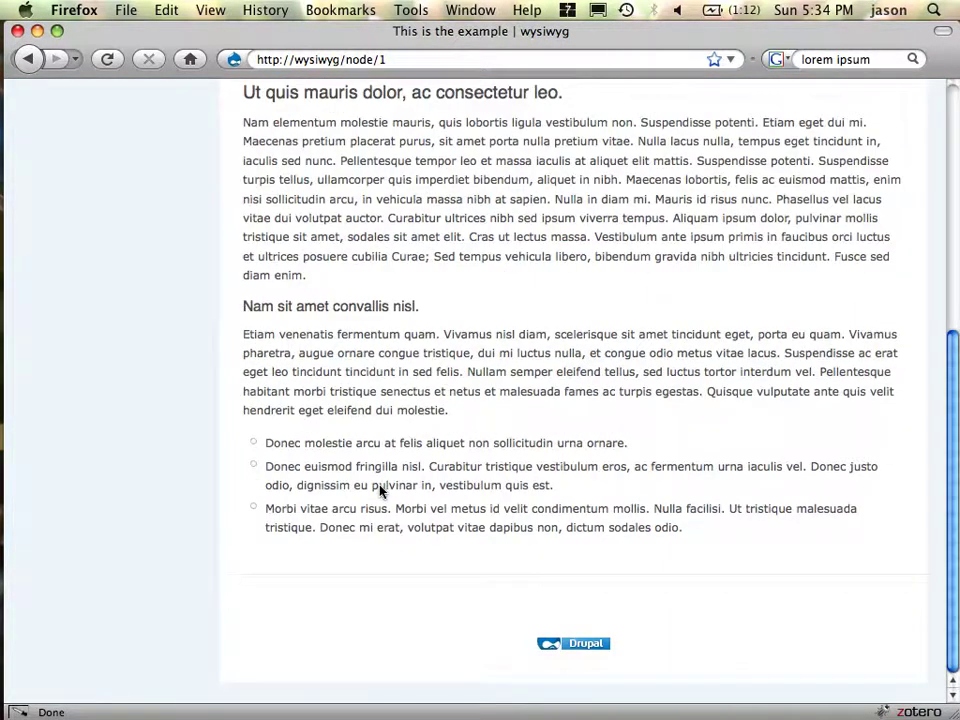
key(Home)
scroll(380, 491, down, 8)
key(Home)
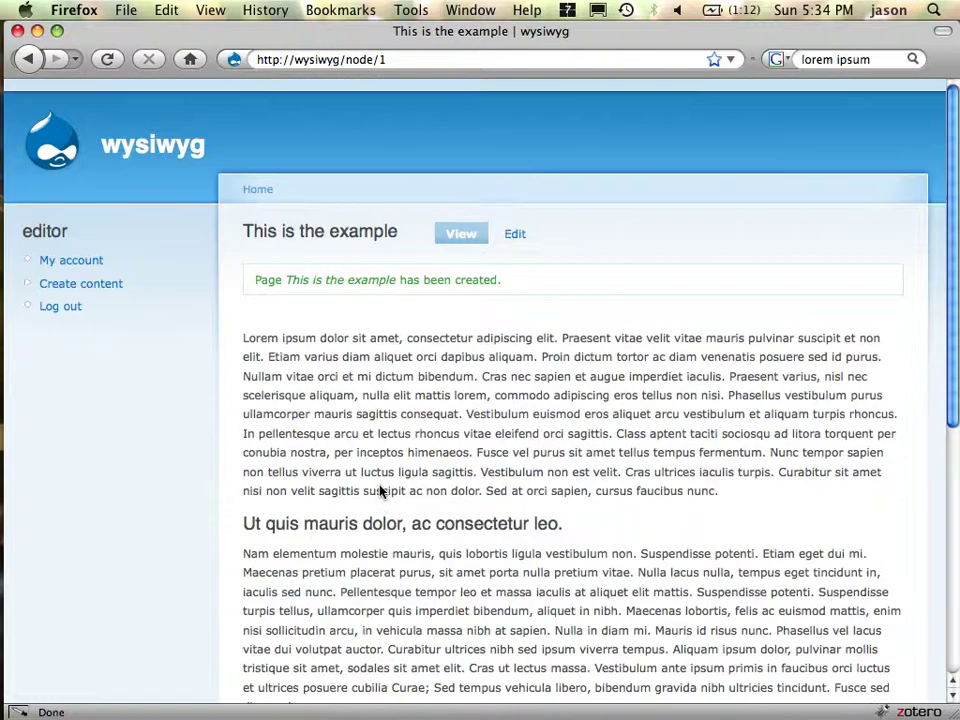
scroll(380, 491, down, 3)
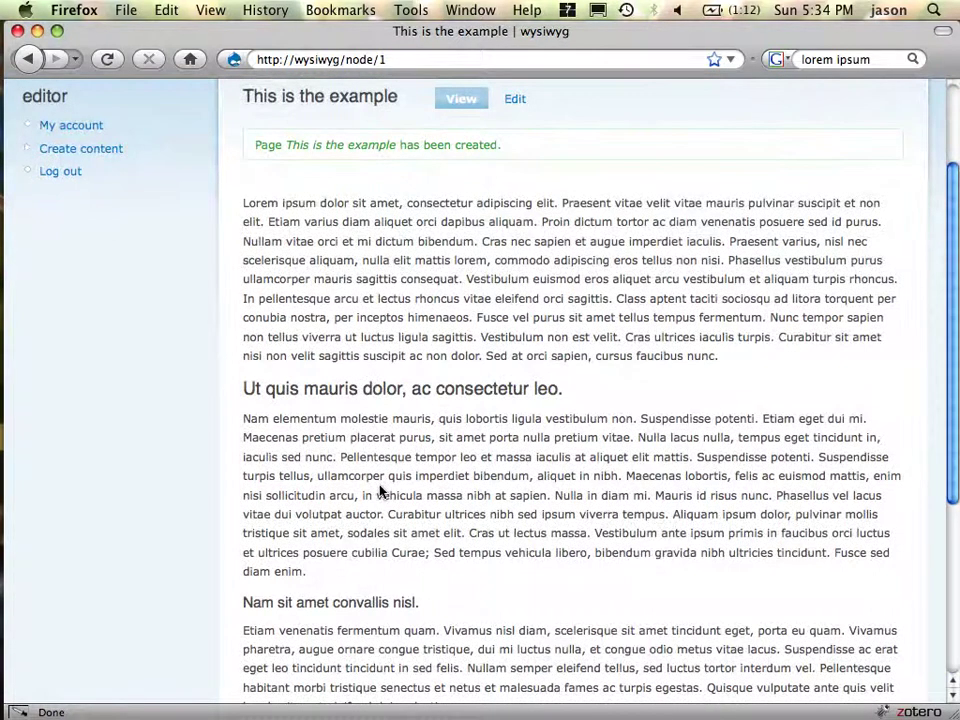
right_click(380, 300)
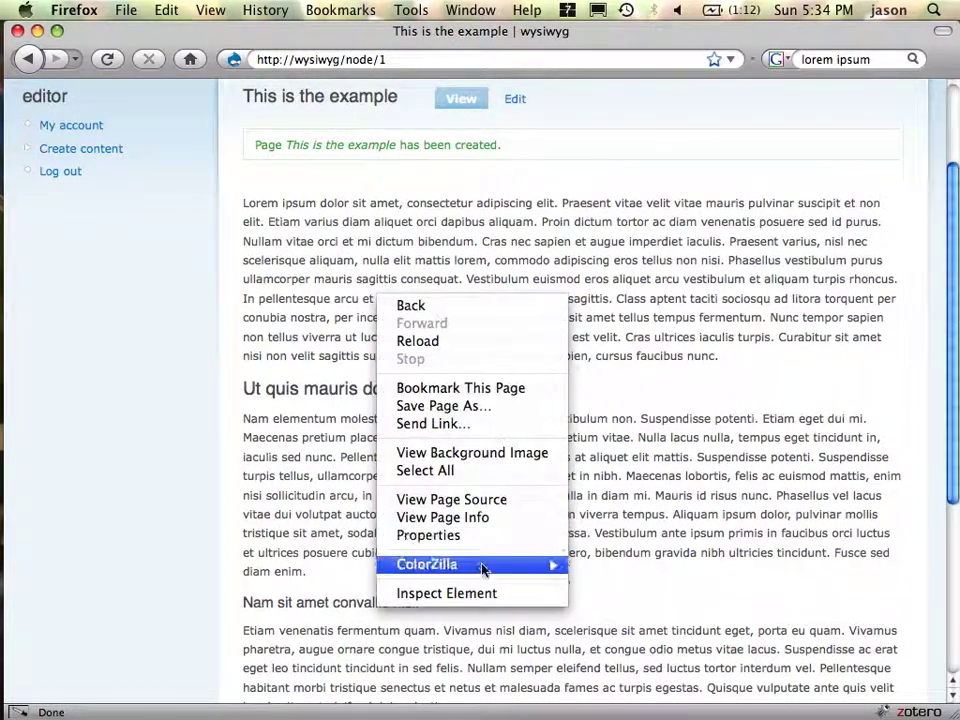
click(480, 595)
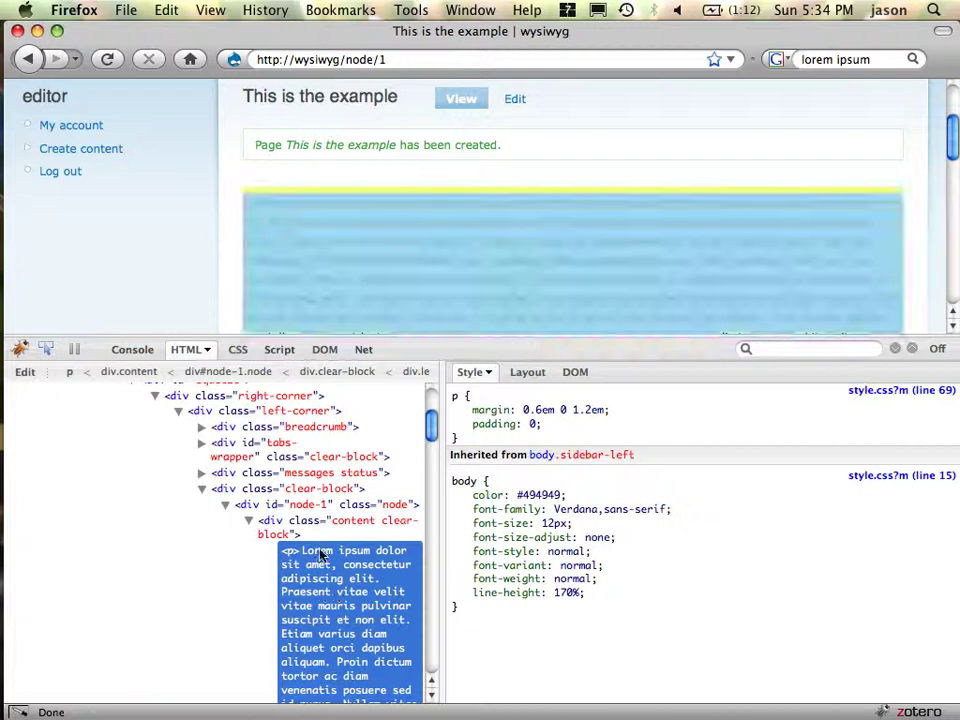
scroll(322, 555, down, 2)
scroll(322, 555, down, 15)
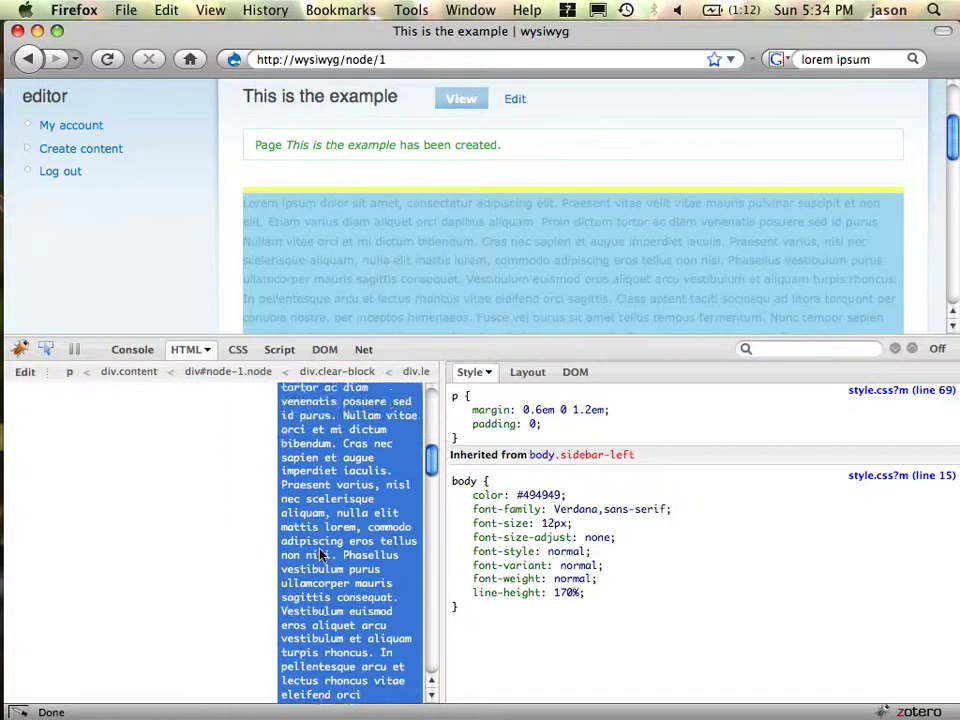
scroll(321, 552, down, 6)
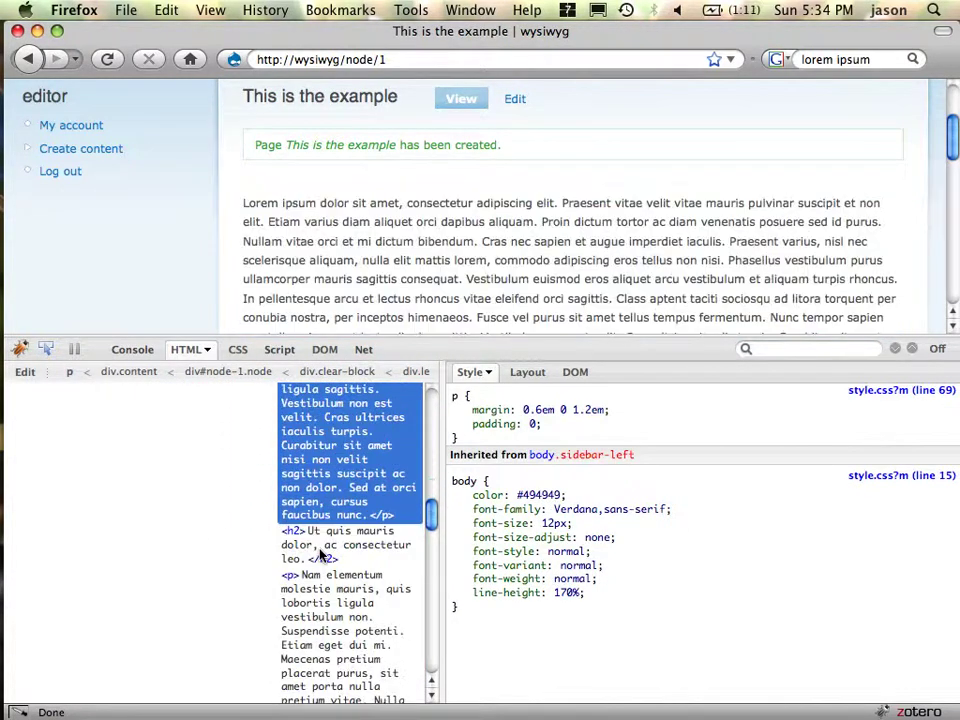
scroll(322, 555, down, 20)
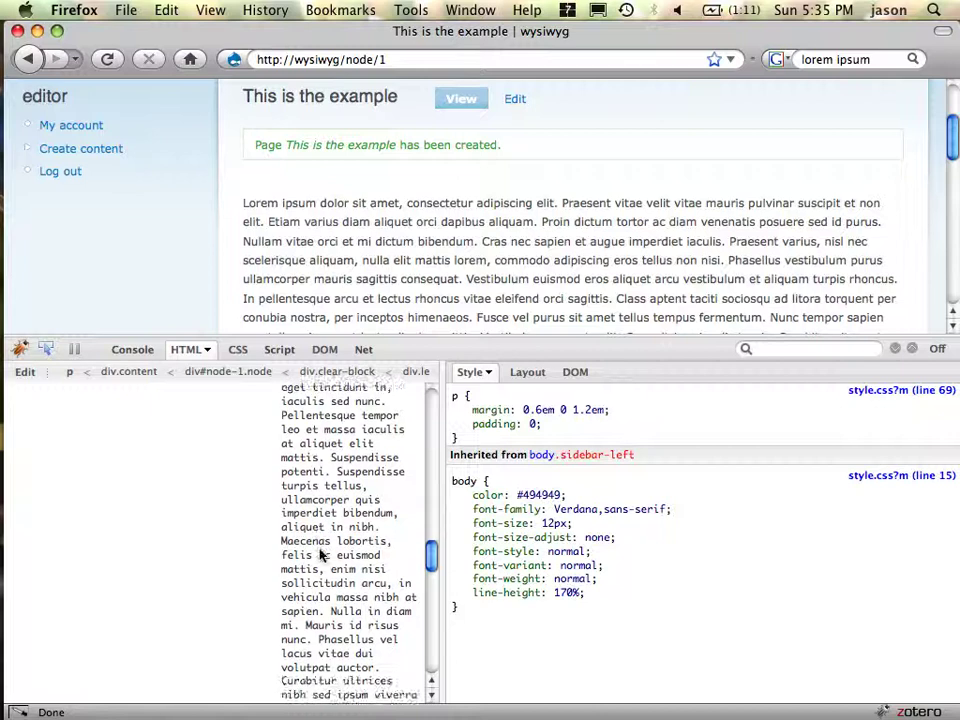
scroll(320, 555, down, 2)
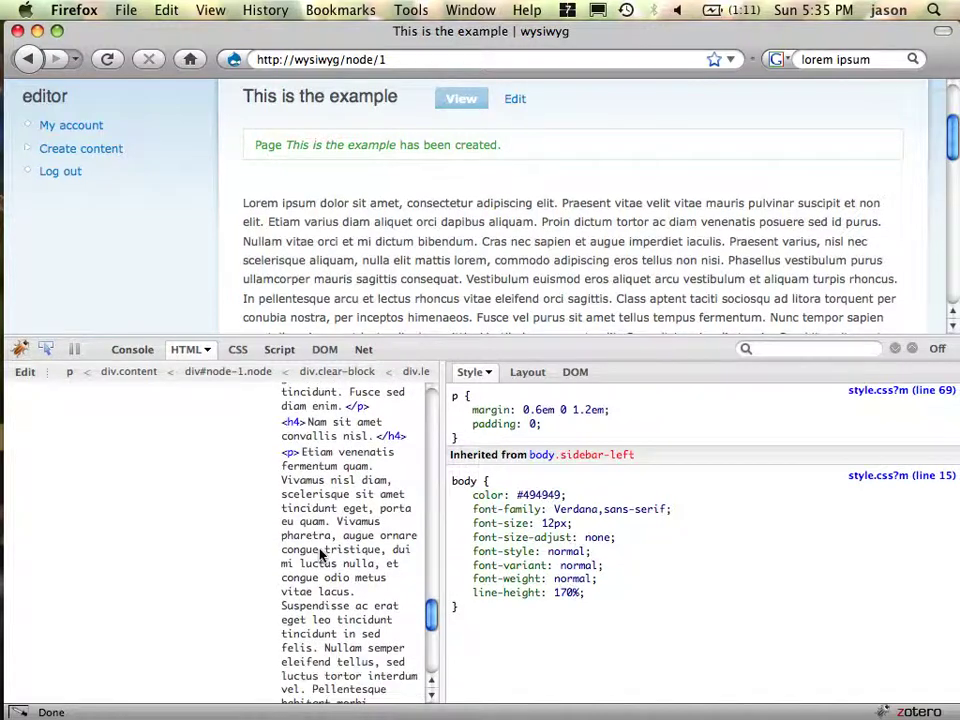
scroll(320, 555, down, 10)
scroll(321, 555, up, 1)
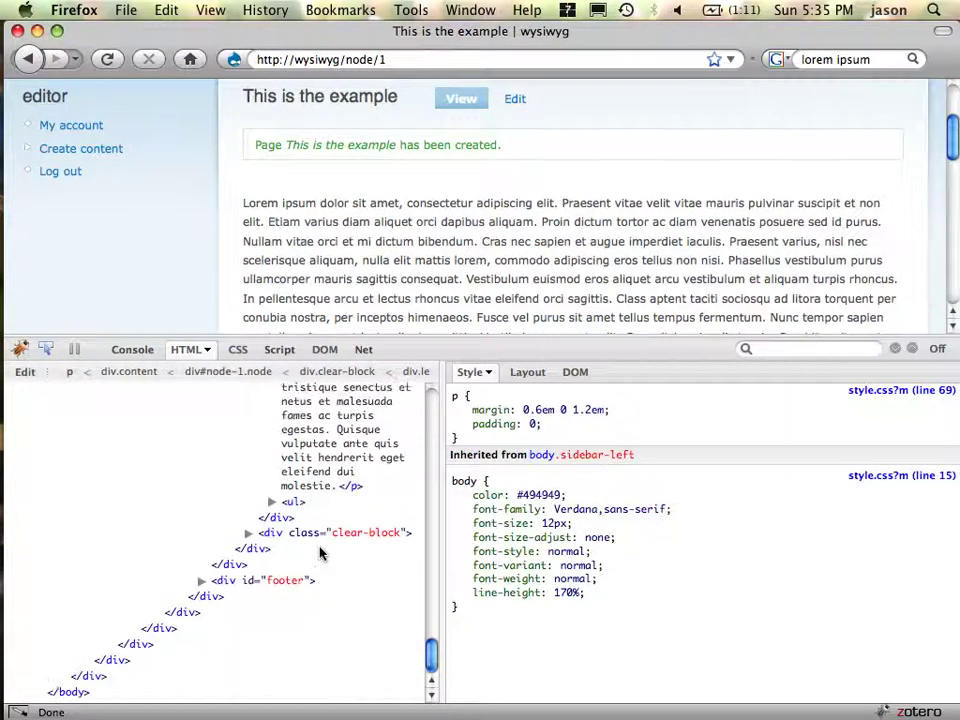
click(272, 502)
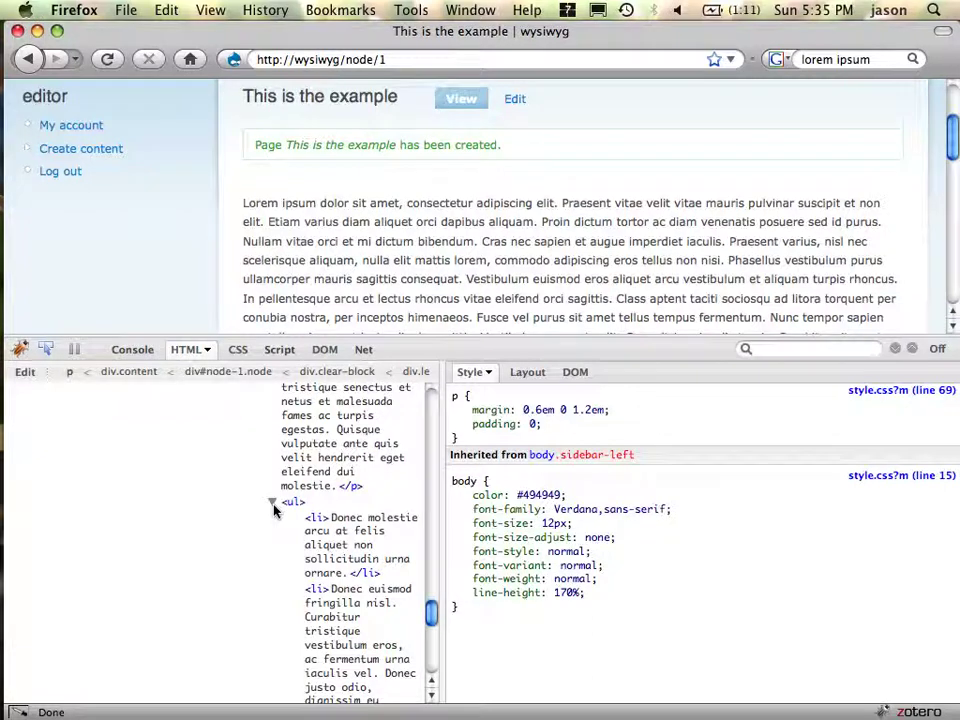
click(896, 349)
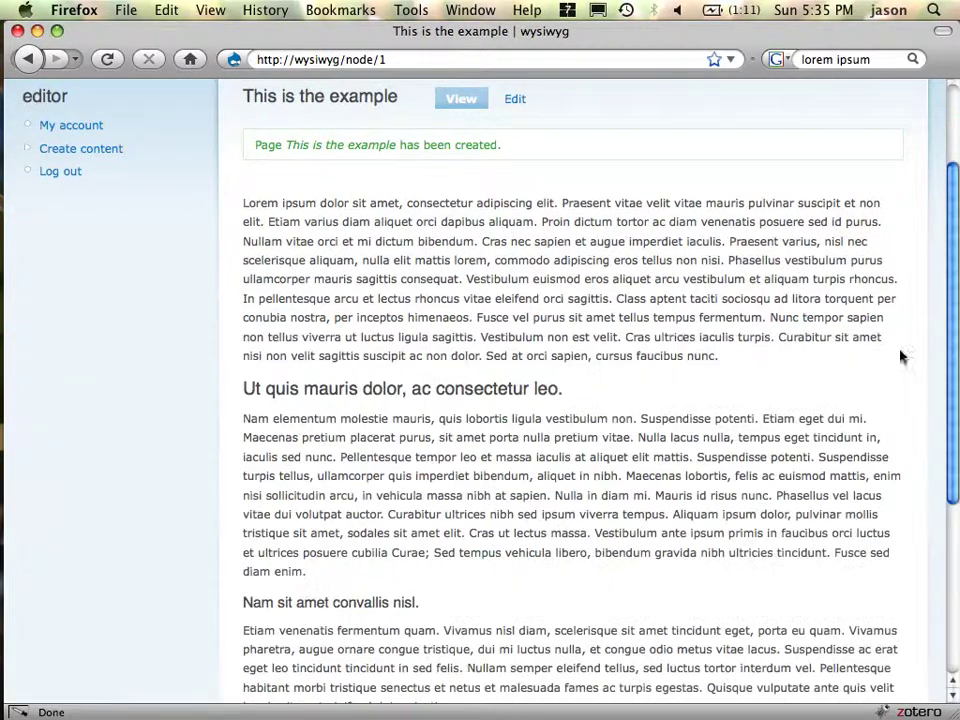
- Check the page's Edit and View tabs, then bring Camino's TinyMCE profile settings forward
scroll(750, 352, up, 3)
scroll(645, 343, down, 5)
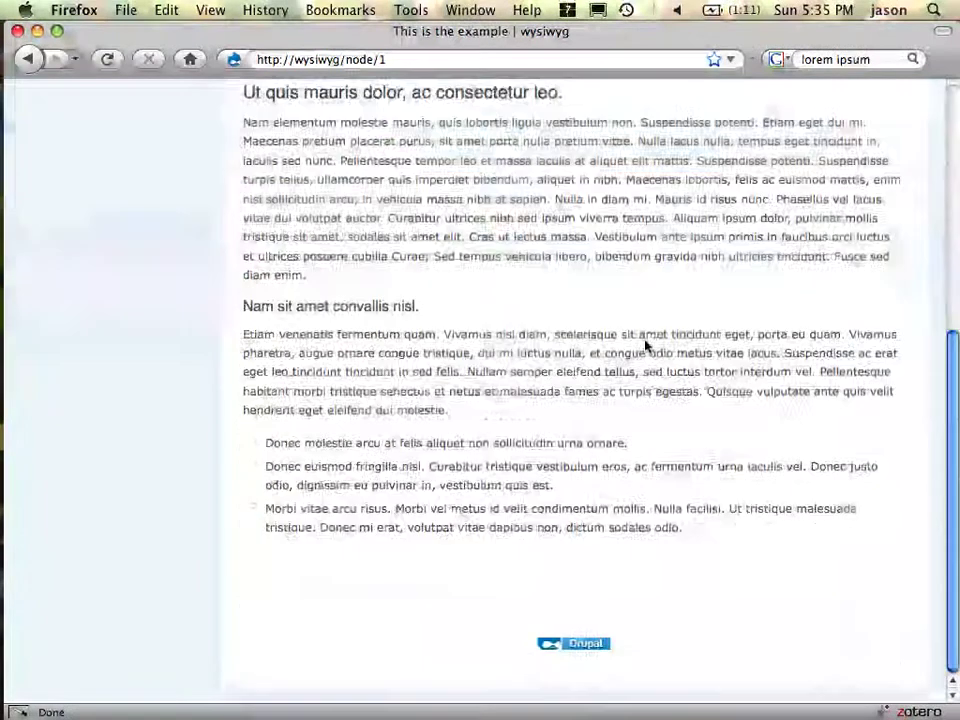
scroll(645, 343, up, 5)
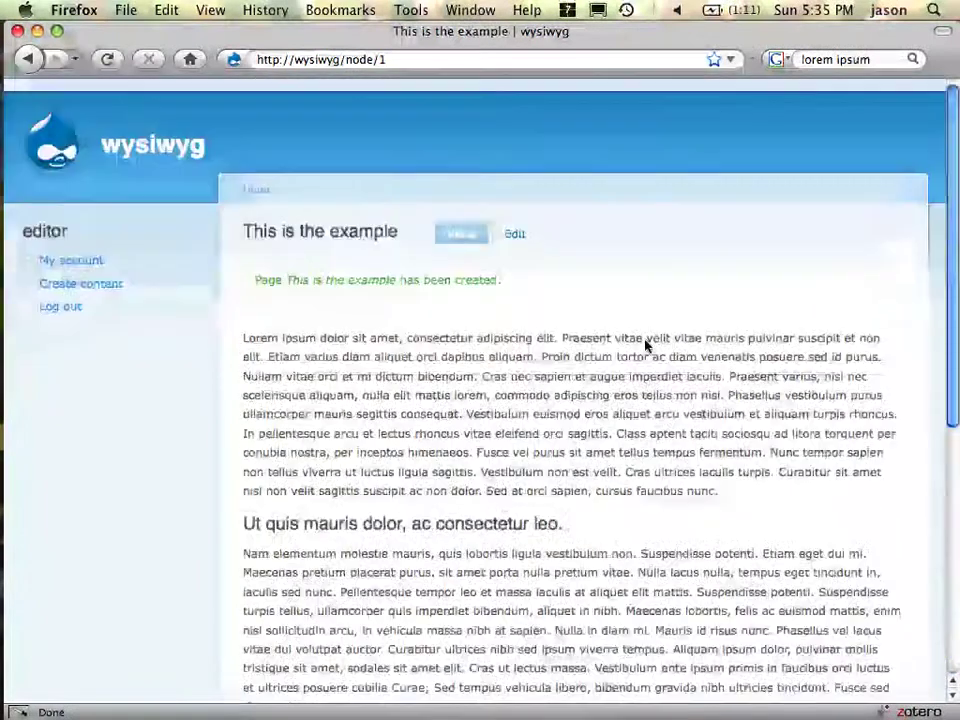
click(517, 236)
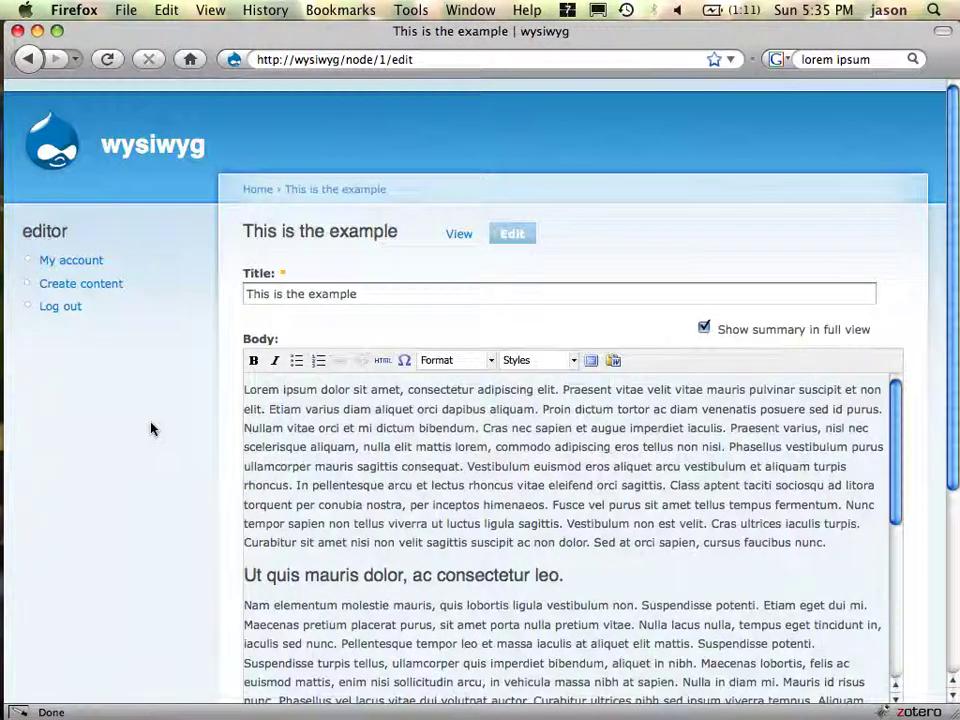
scroll(150, 428, down, 5)
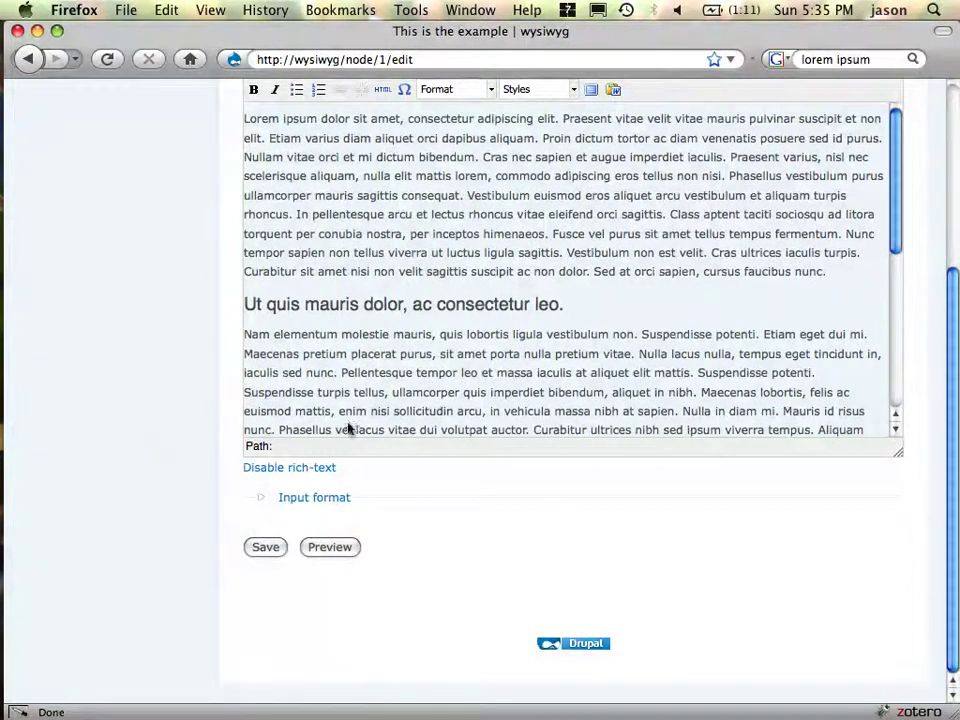
scroll(587, 383, up, 5)
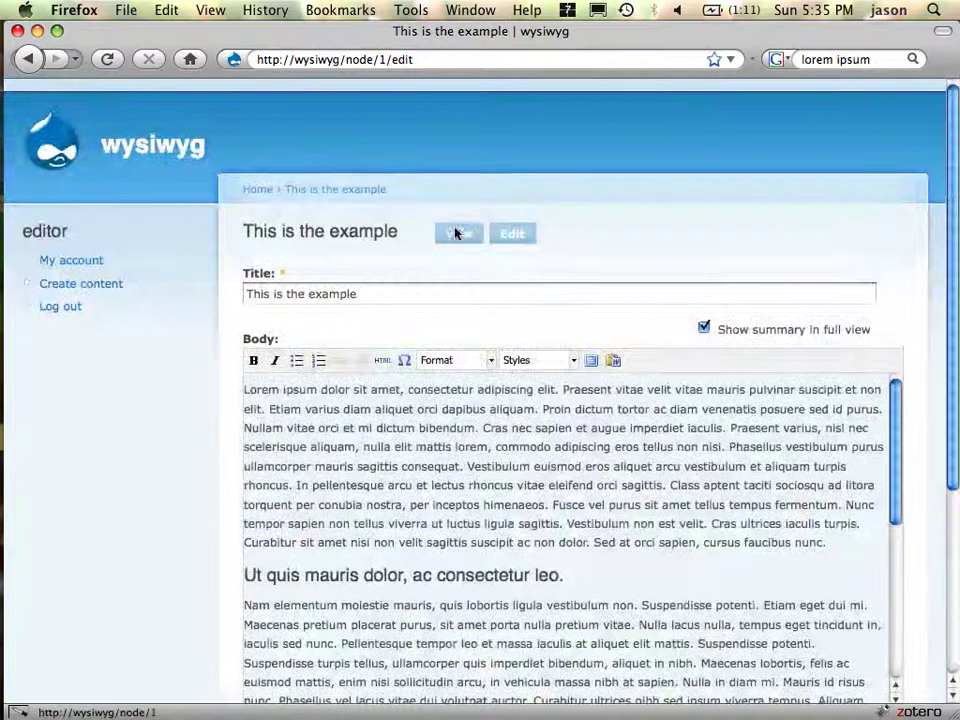
click(458, 234)
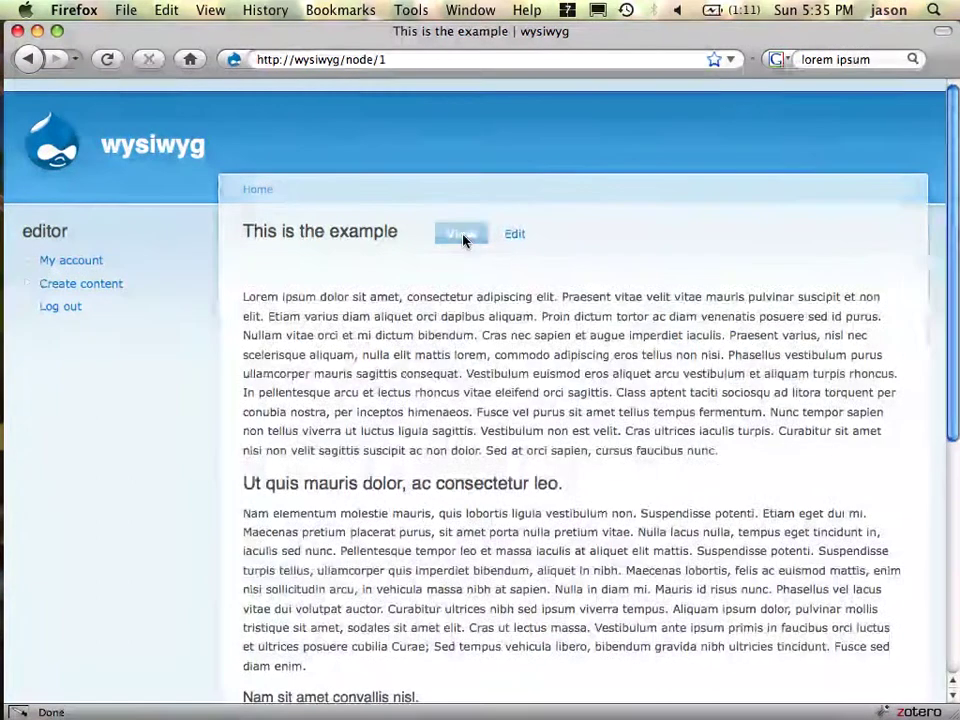
key(super+Tab)
key(super+Tab)
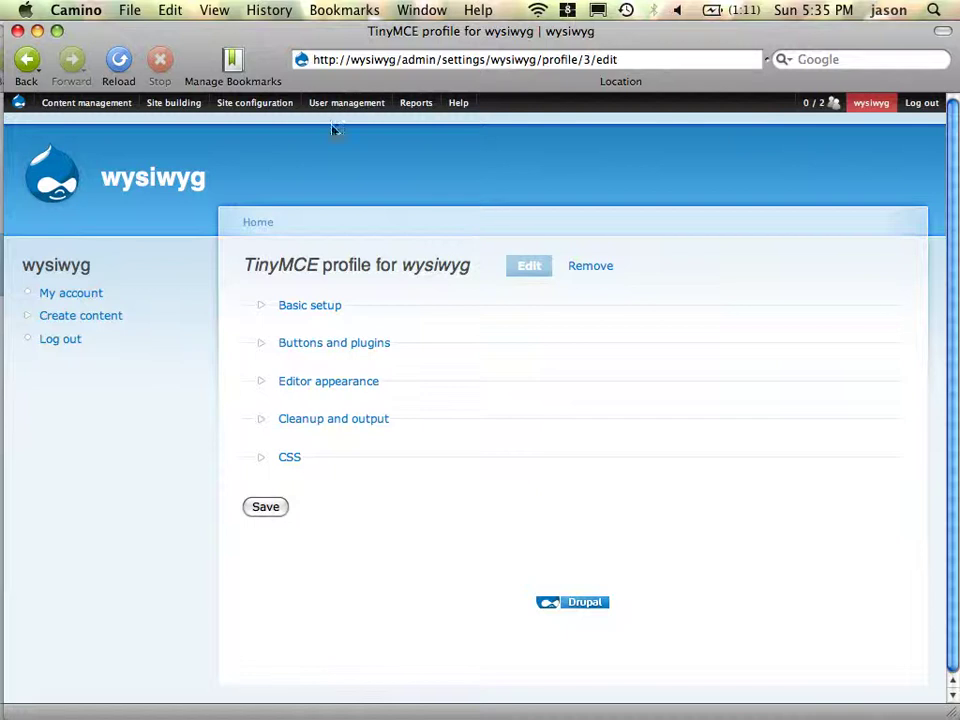
- From Site building > ImageCache > List, add a new preset named 'inline_vertical'
mouse_move(165, 118)
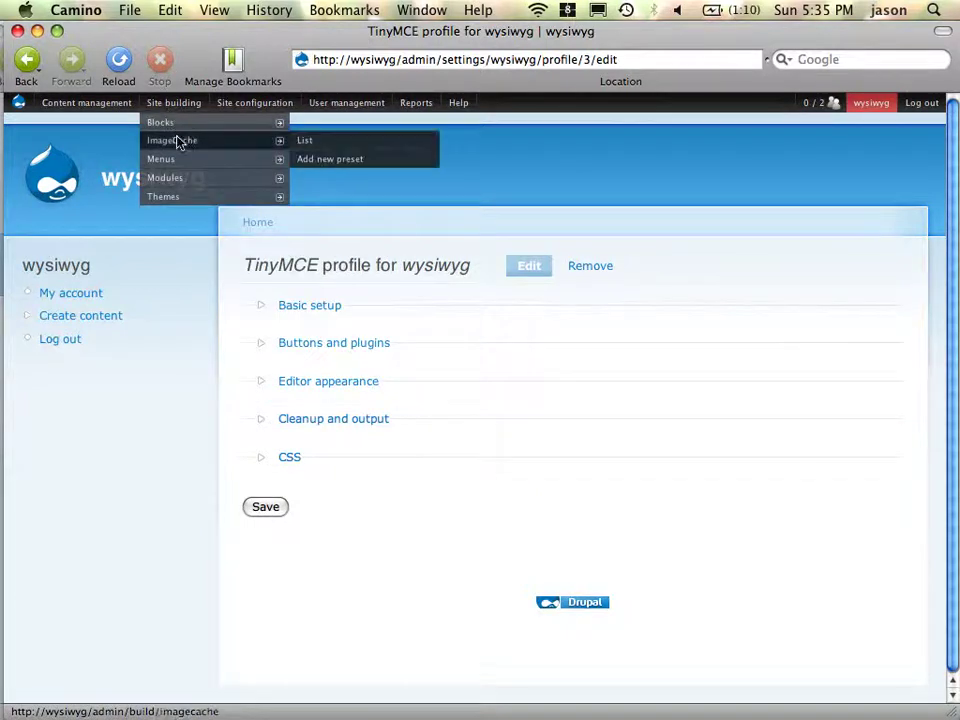
mouse_move(305, 139)
mouse_move(249, 143)
click(304, 141)
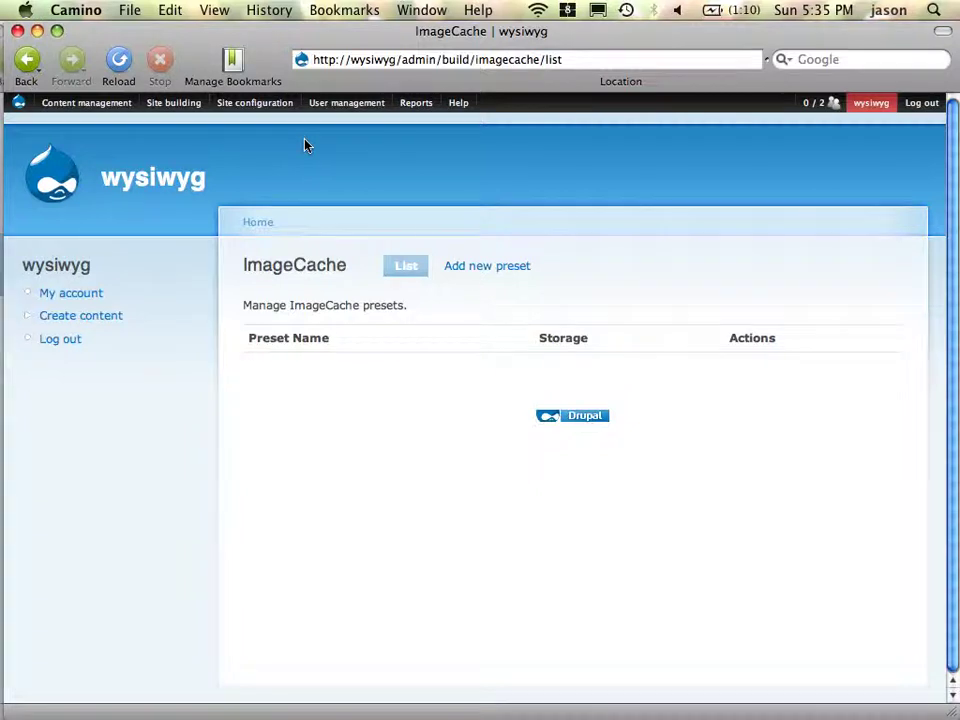
click(507, 268)
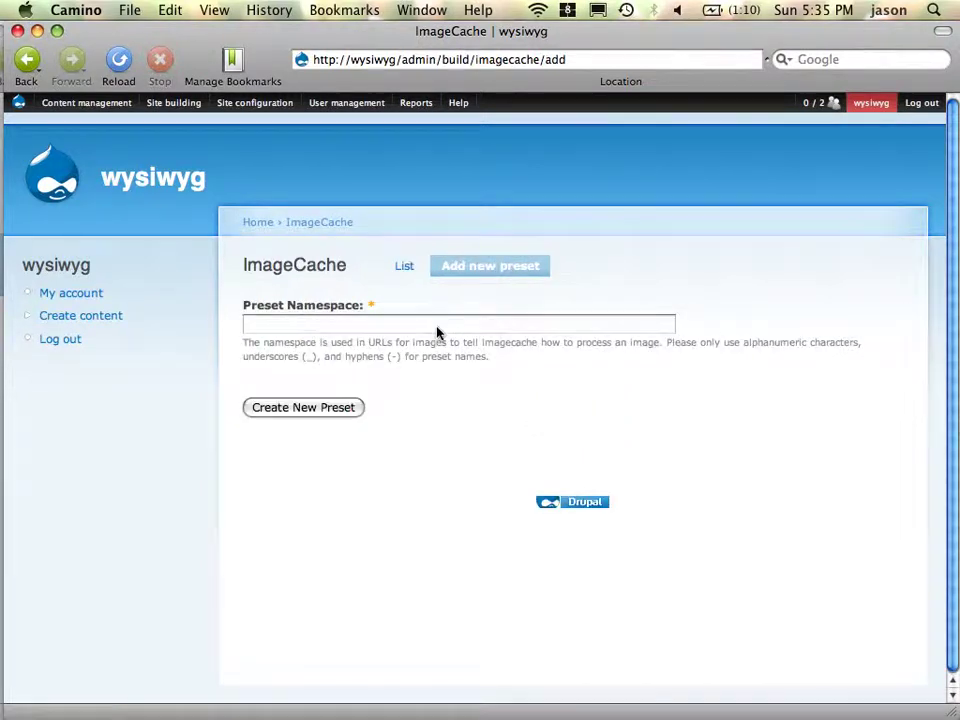
click(437, 330)
text(inline_vertical)
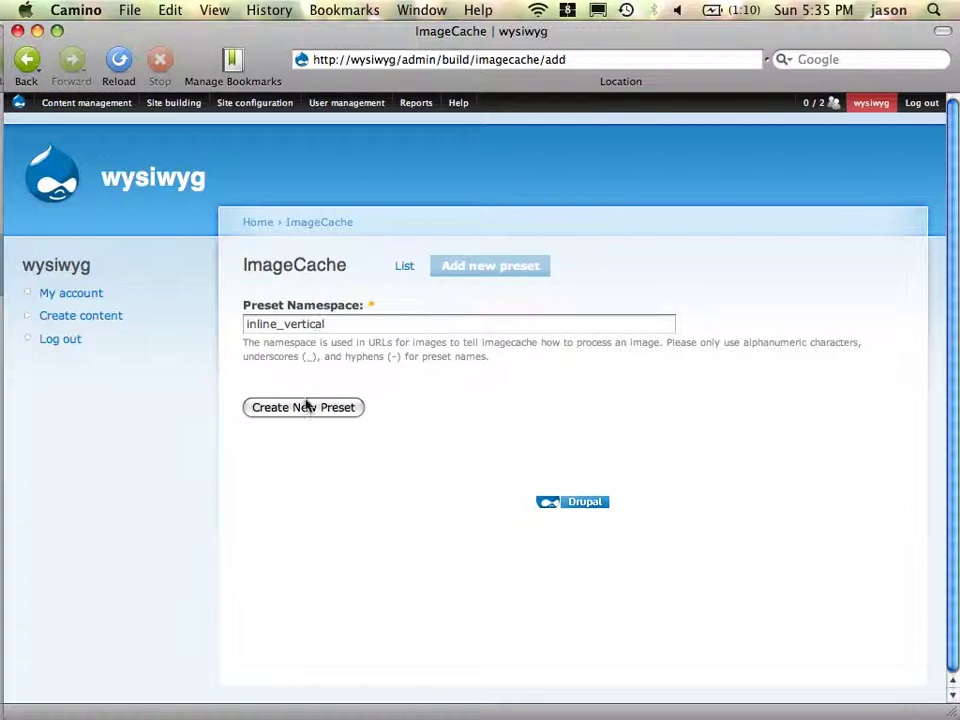
click(307, 405)
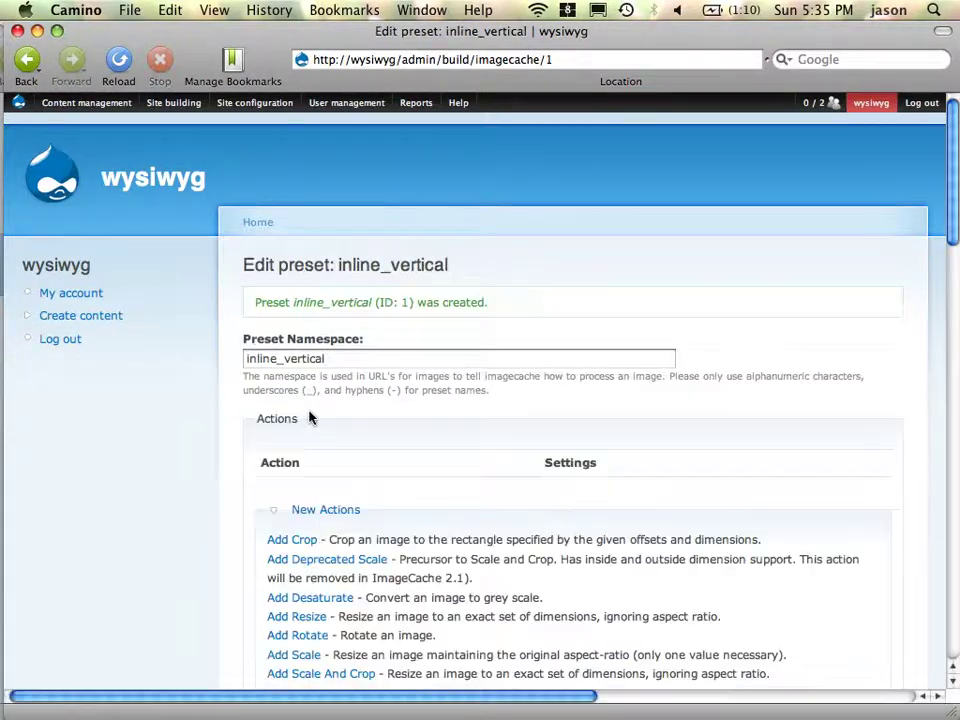
- Add a Scale action to inline_vertical with width 200 and an empty height
scroll(385, 408, down, 5)
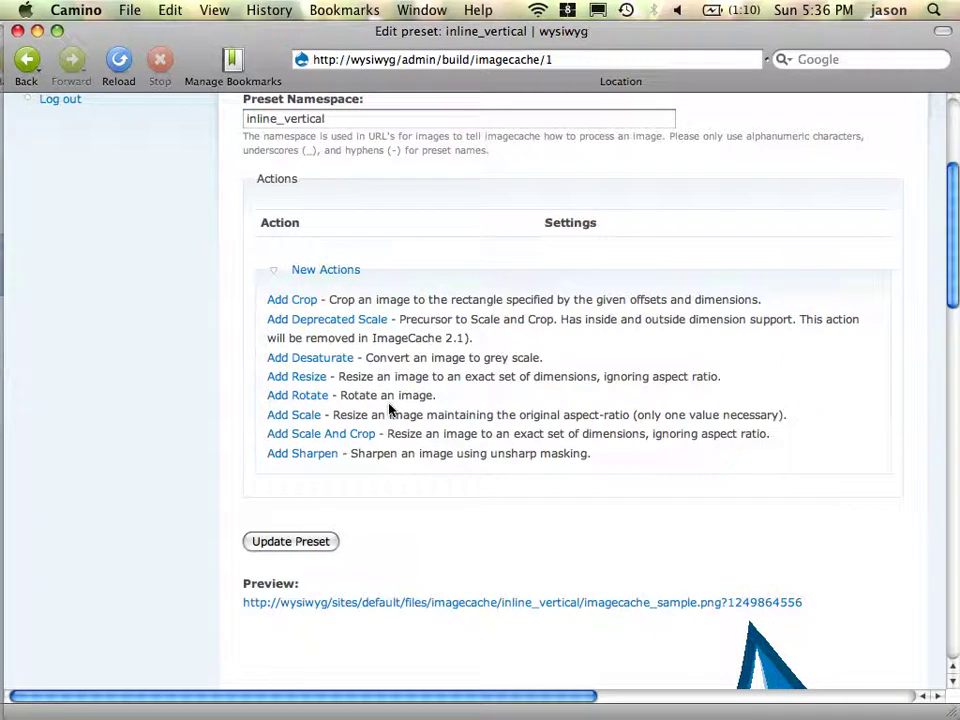
click(296, 418)
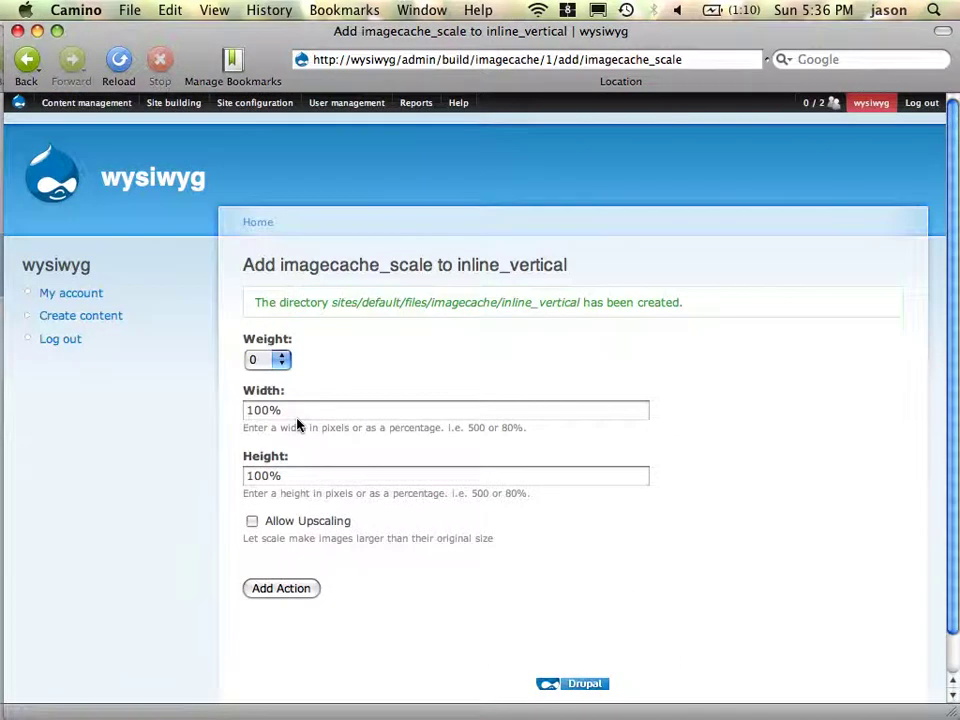
double_click(309, 418)
text(200)
key(Tab)
key(BackSpace)
click(290, 588)
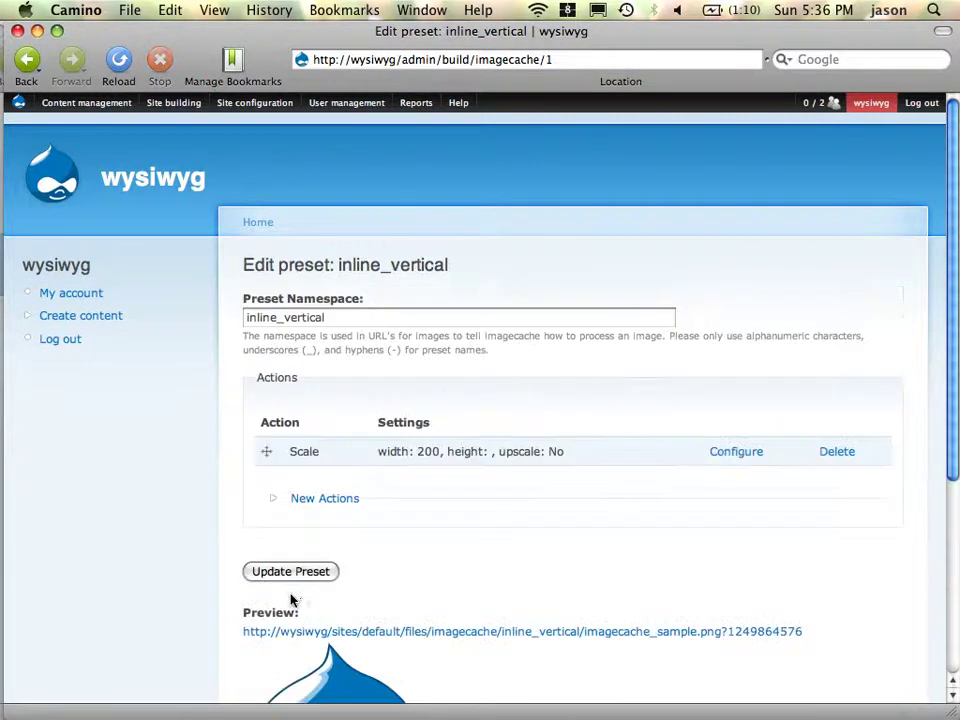
- Add a Sharpen action to inline_vertical with its default settings
scroll(504, 501, down, 5)
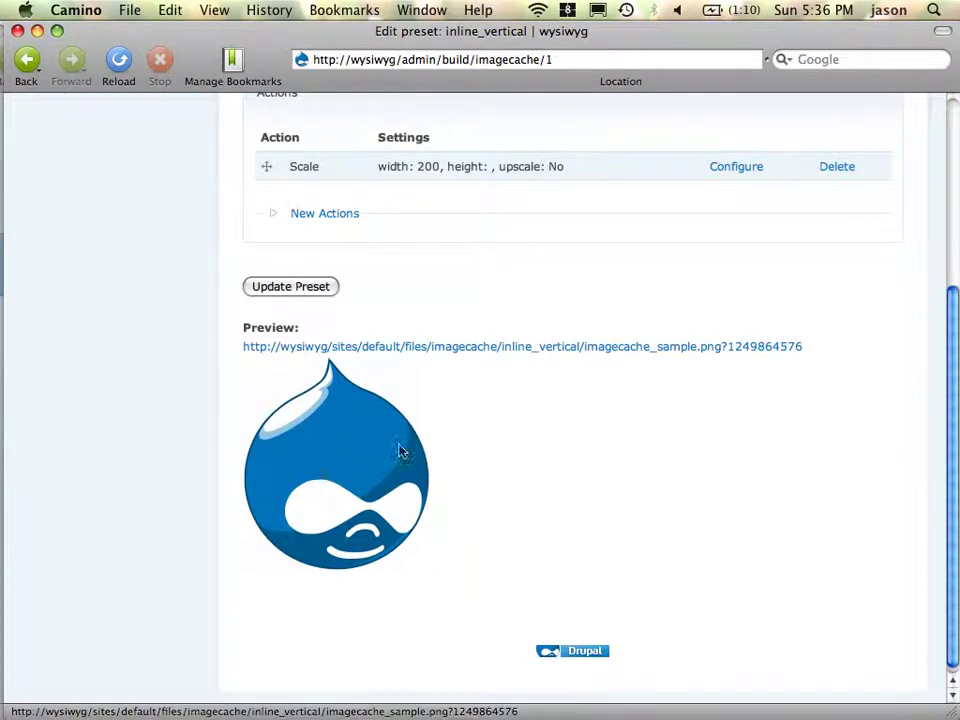
click(335, 214)
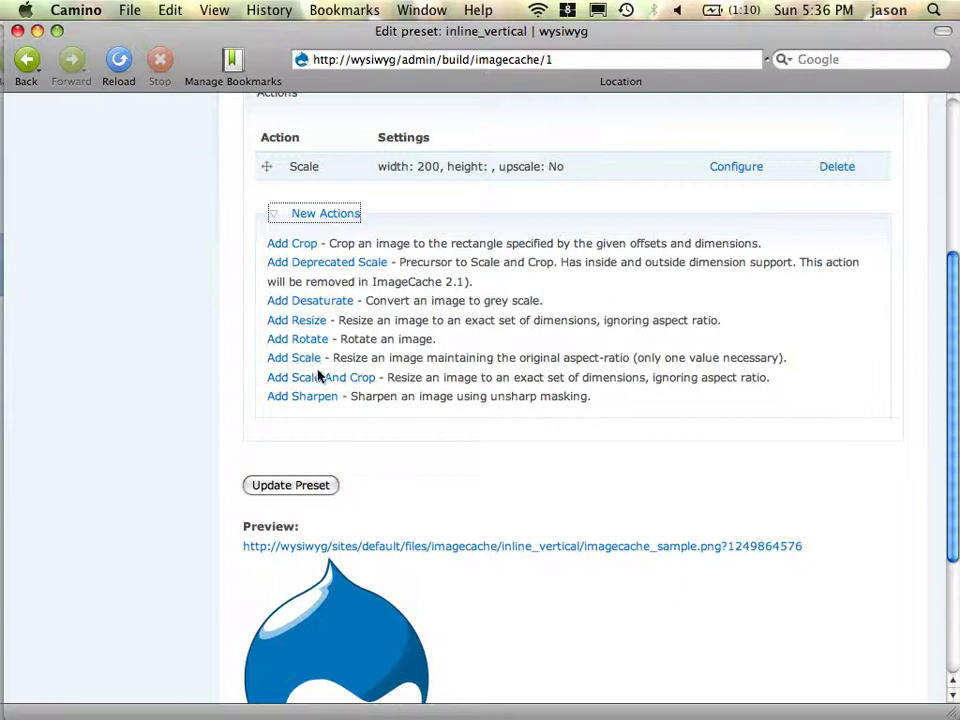
click(316, 402)
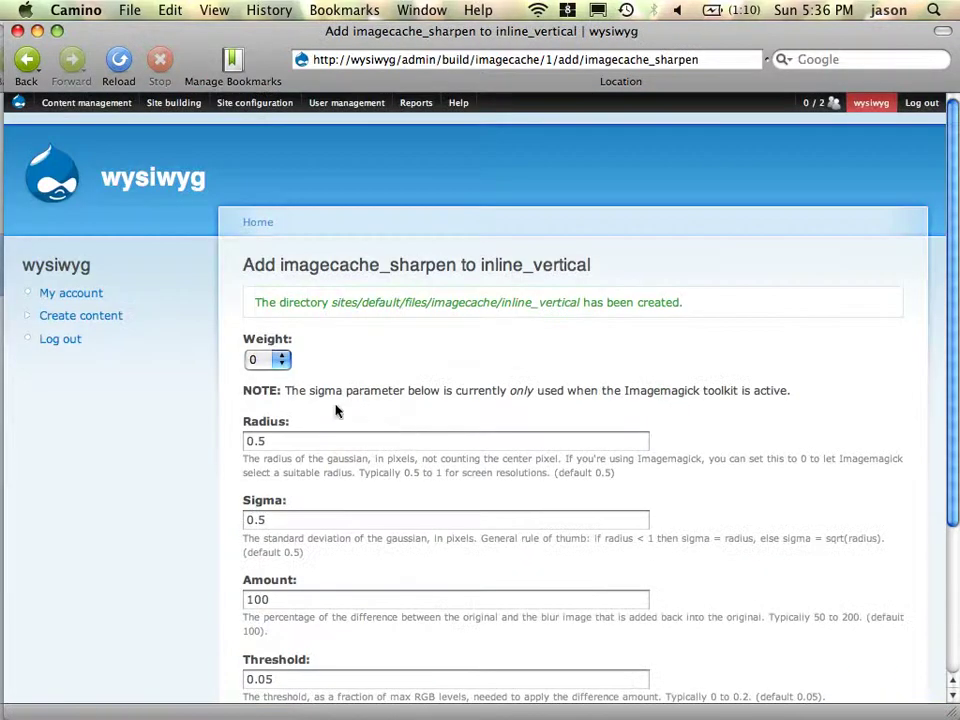
scroll(336, 407, down, 5)
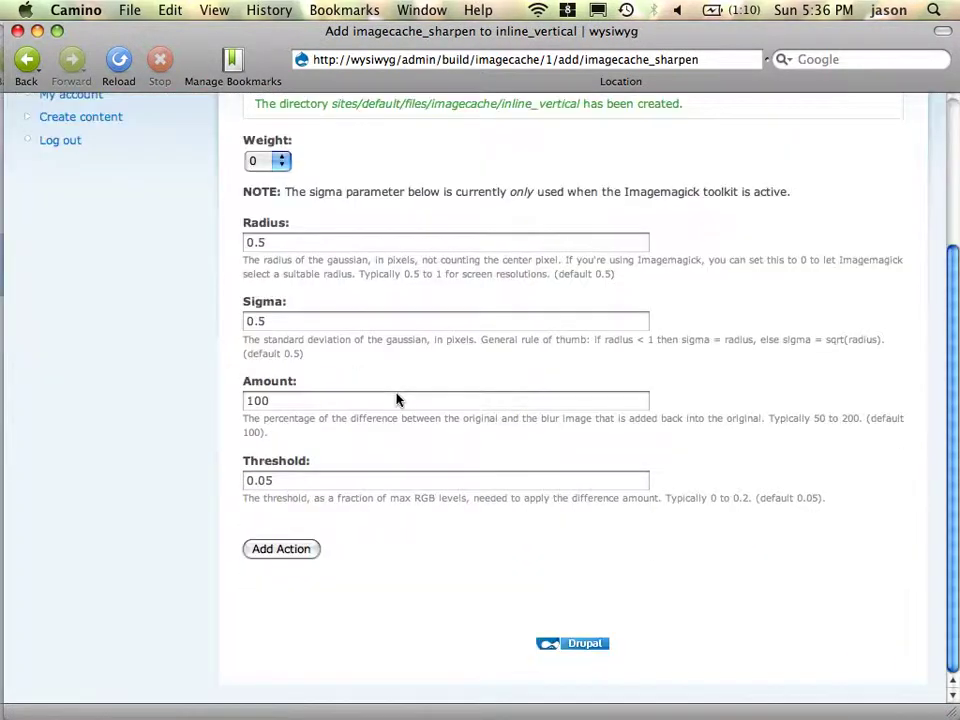
click(288, 557)
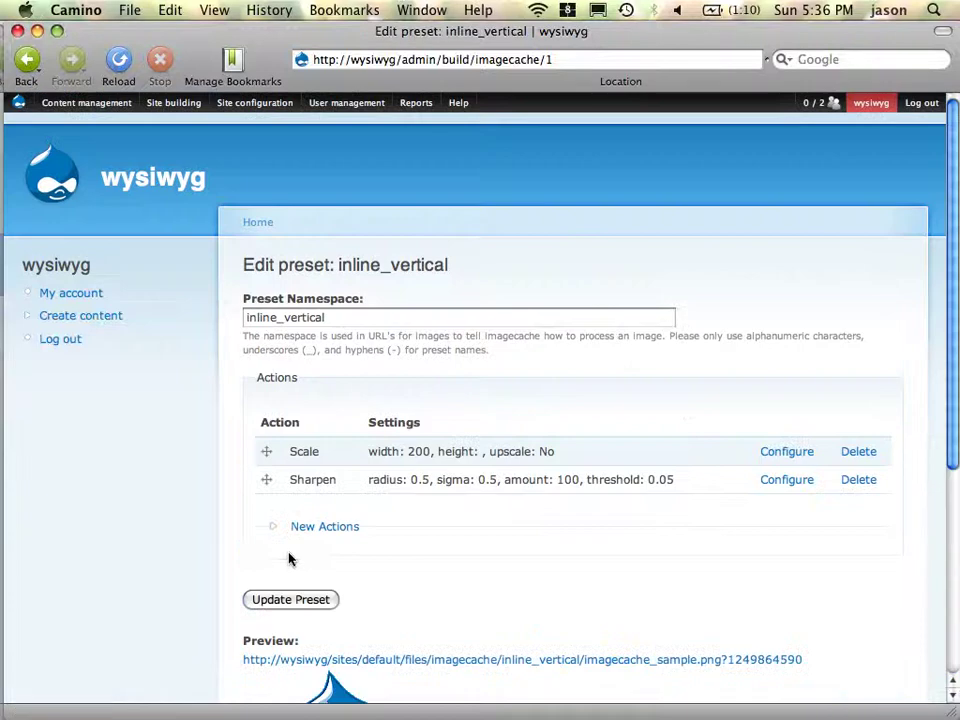
scroll(480, 606, down, 5)
scroll(480, 606, up, 5)
- Create a new preset 'inline_horizontal' via the admin/build/imagecache/add address
click(561, 60)
click(561, 60)
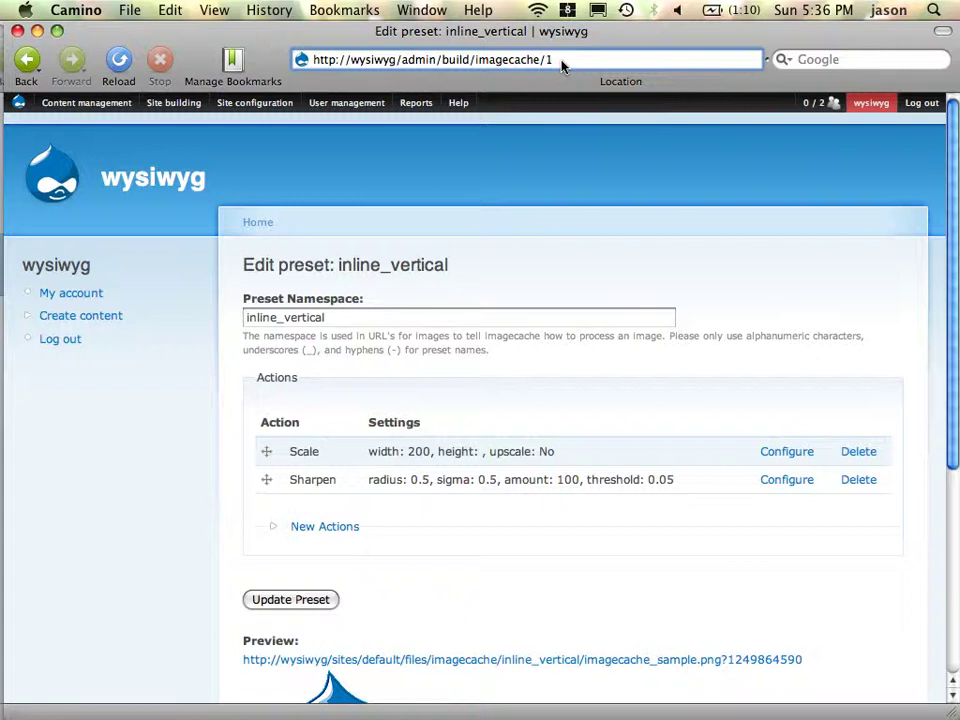
key(BackSpace)
text(add)
key(Return)
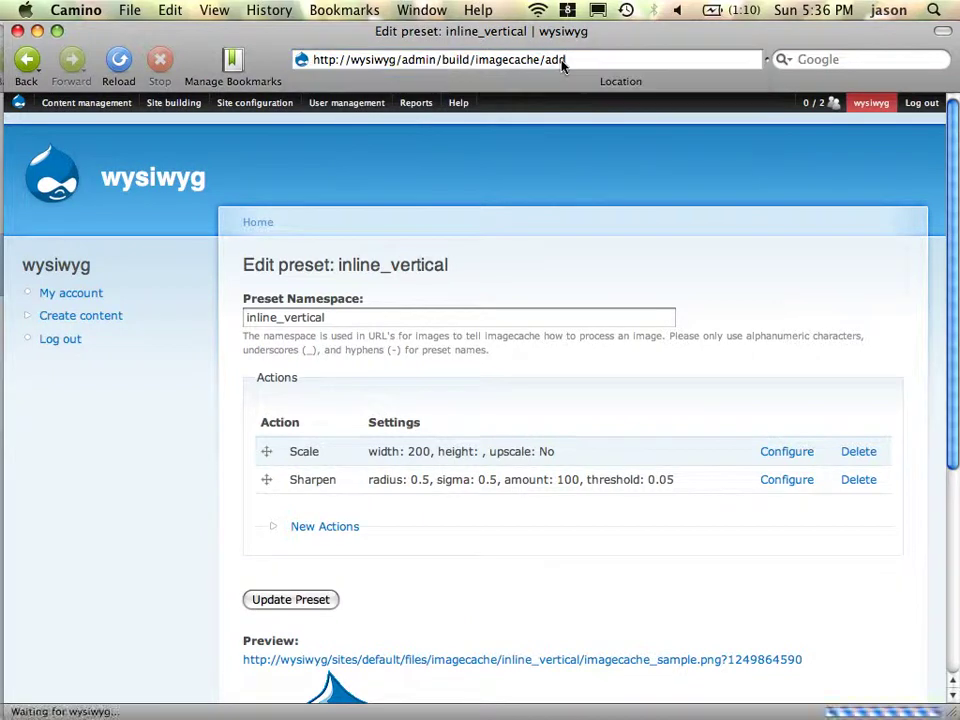
click(394, 376)
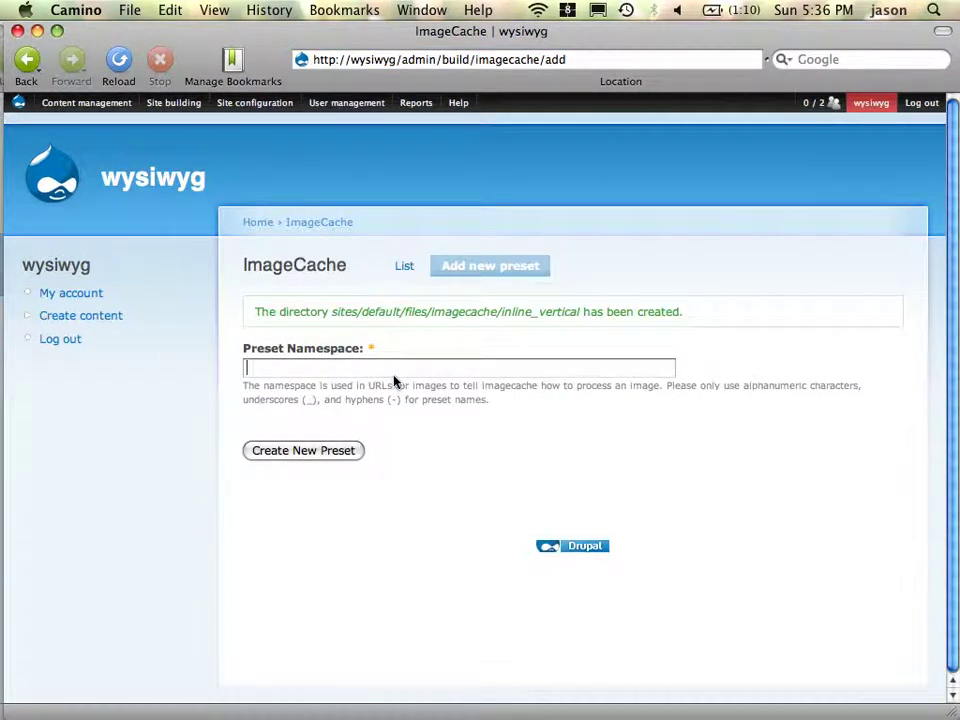
text(inline)
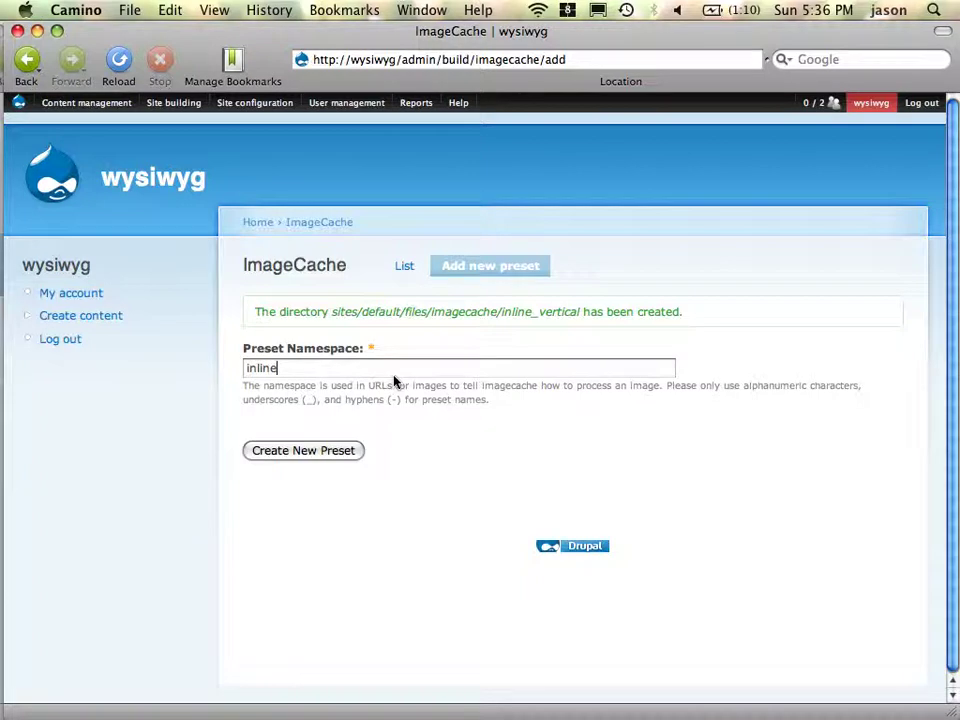
text(_horizontal)
key(Return)
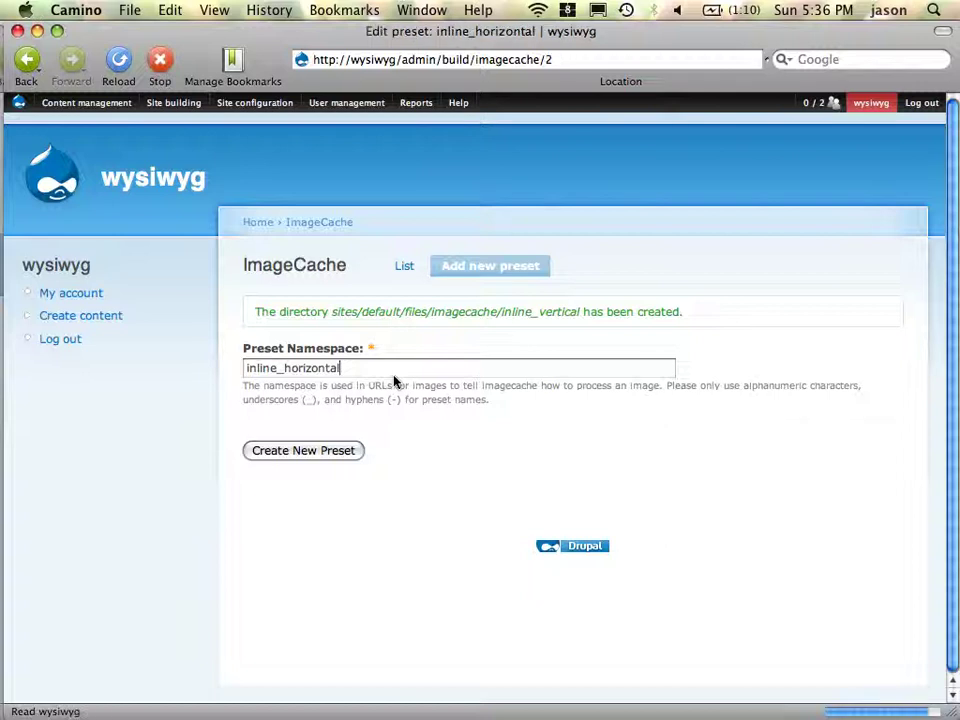
- Add a Scale action to inline_horizontal with empty width and height 180
scroll(415, 580, down, 5)
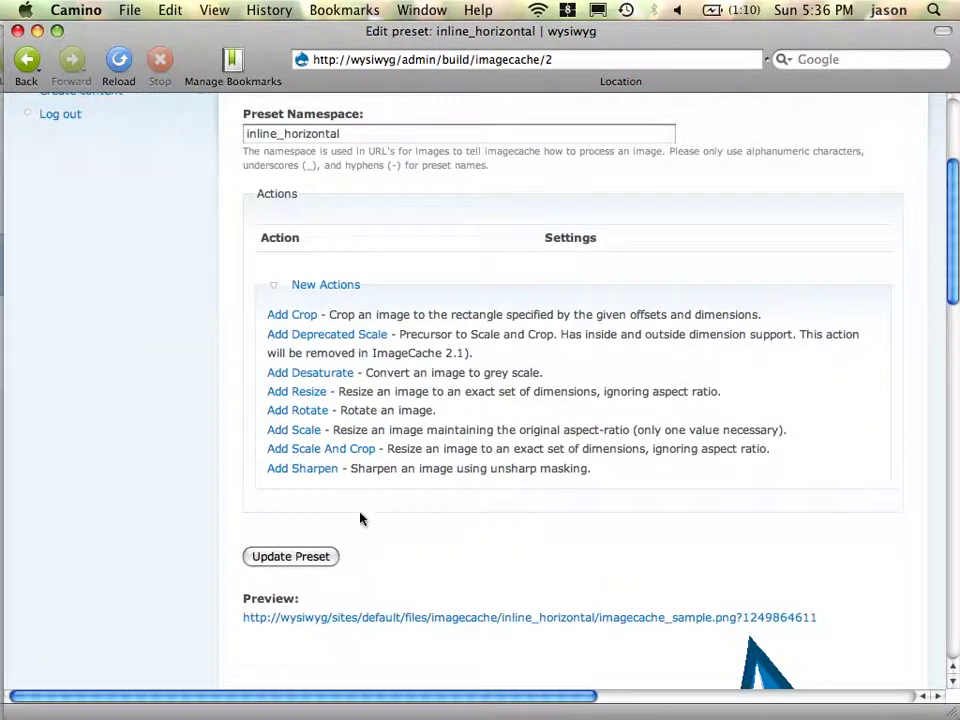
click(306, 433)
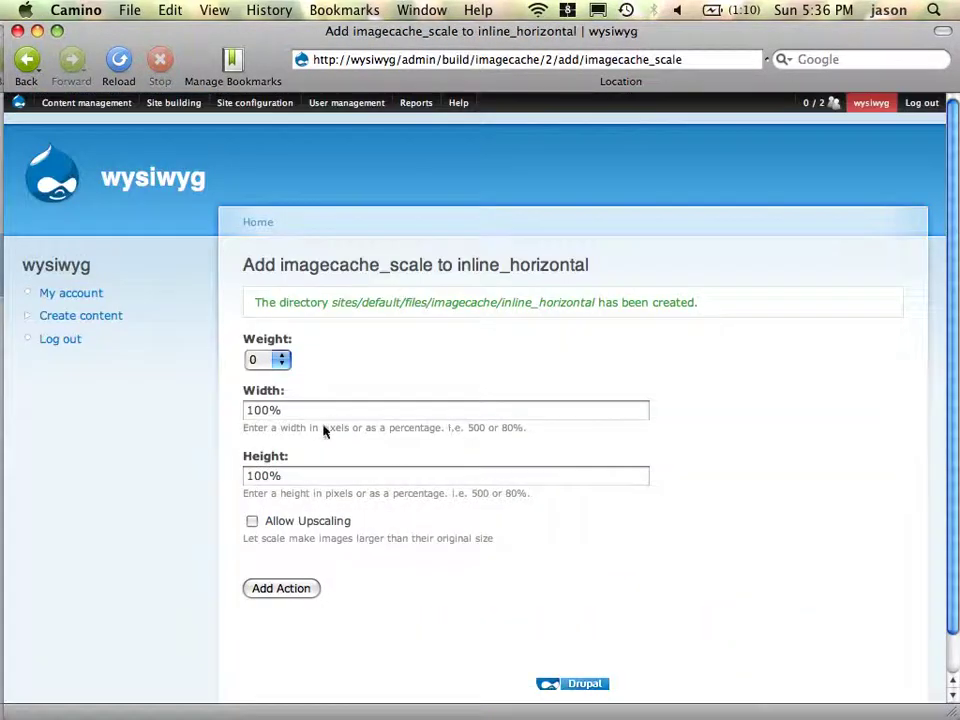
triple_click(324, 416)
key(BackSpace)
key(Tab)
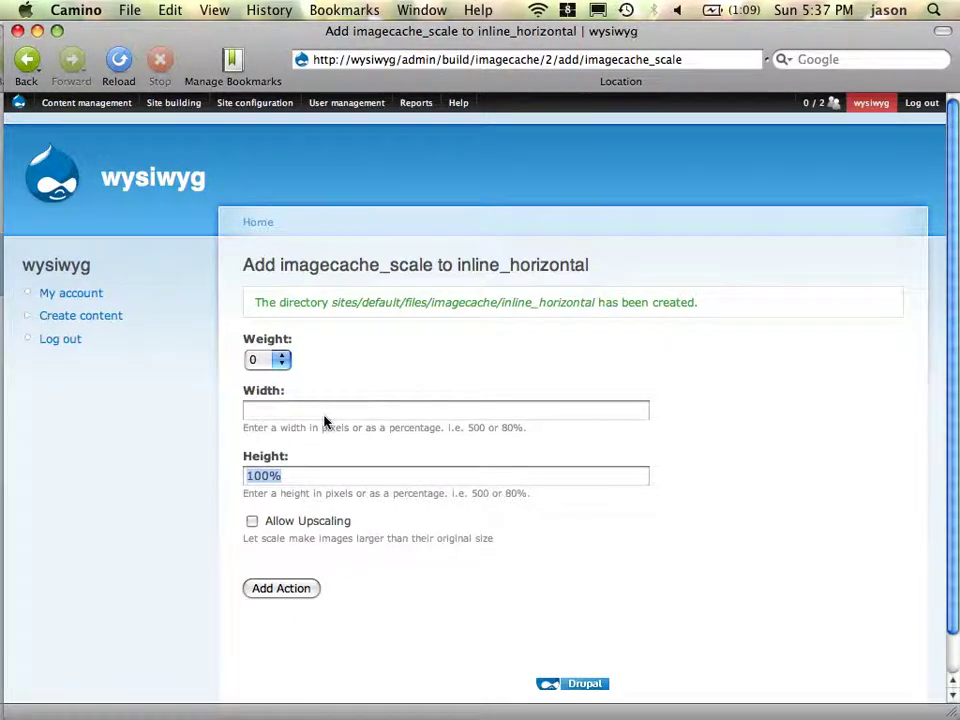
text(180)
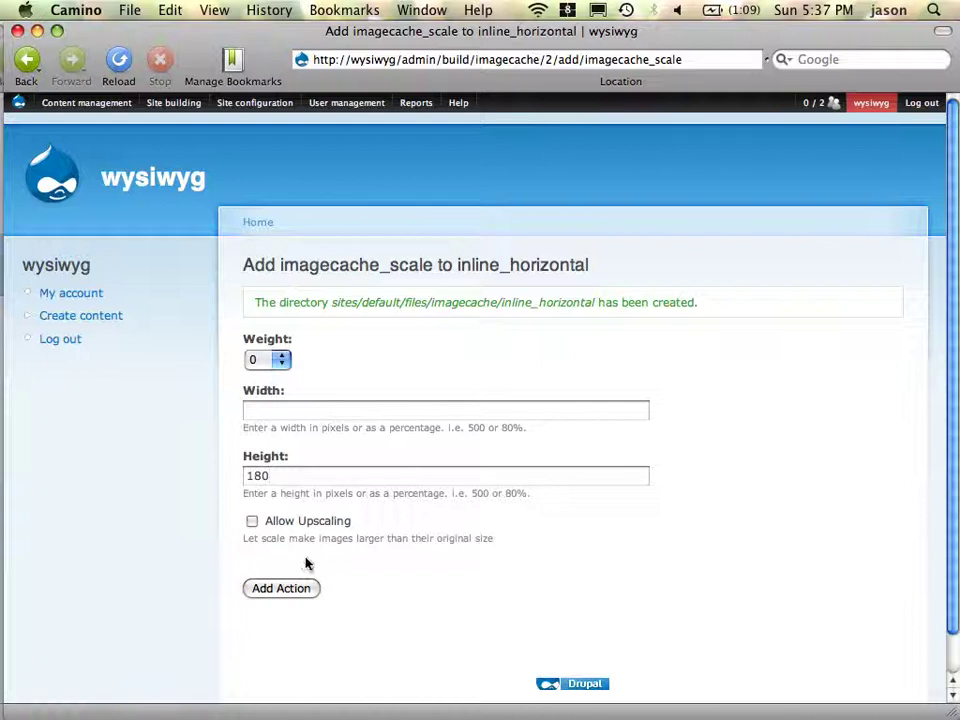
click(287, 592)
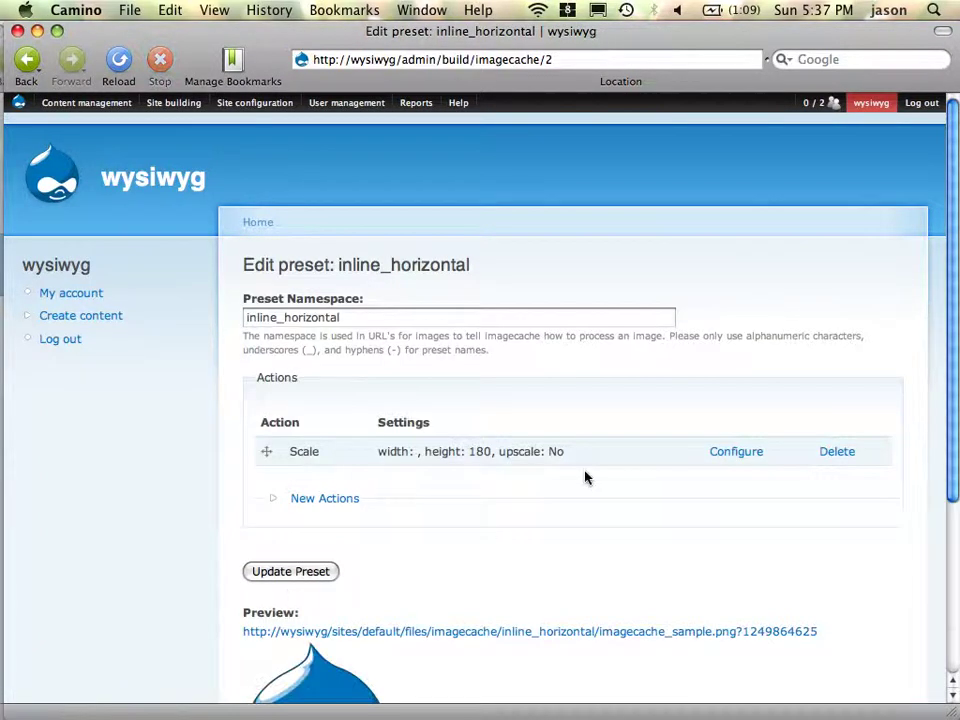
scroll(585, 478, down, 5)
- Add a Sharpen action to inline_horizontal with defaults: radius 0.5, amount 100, threshold 0.05
click(344, 262)
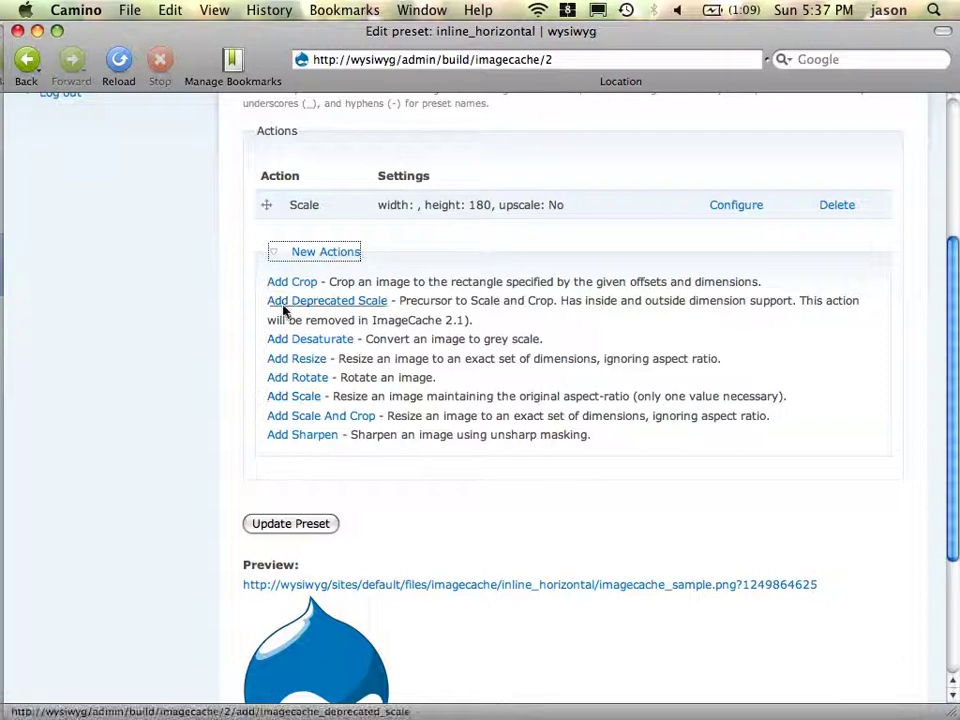
click(312, 442)
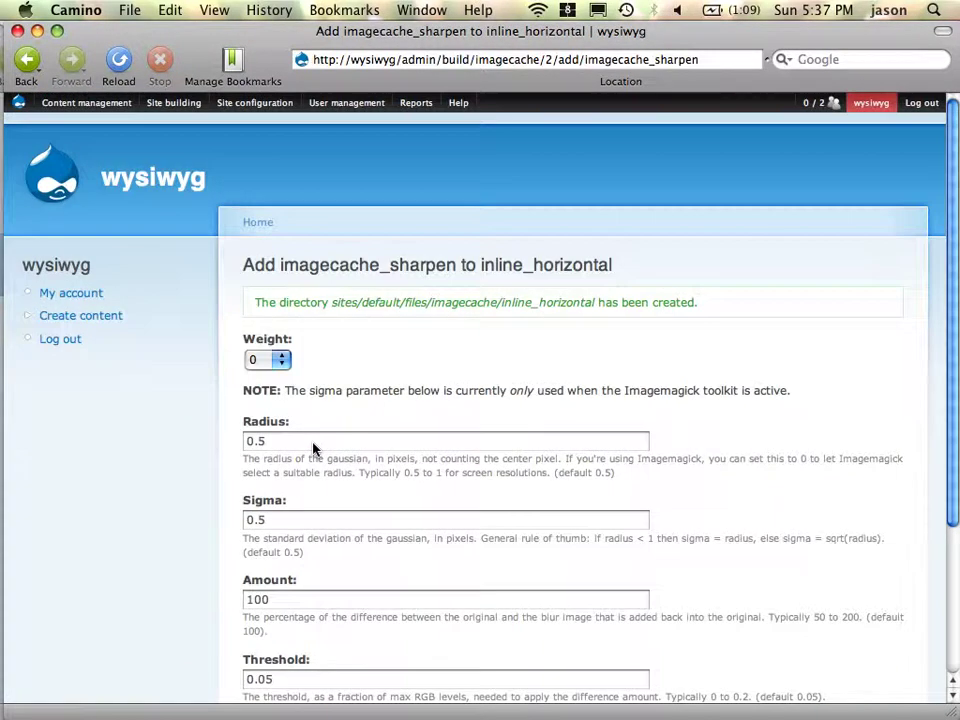
scroll(379, 443, down, 5)
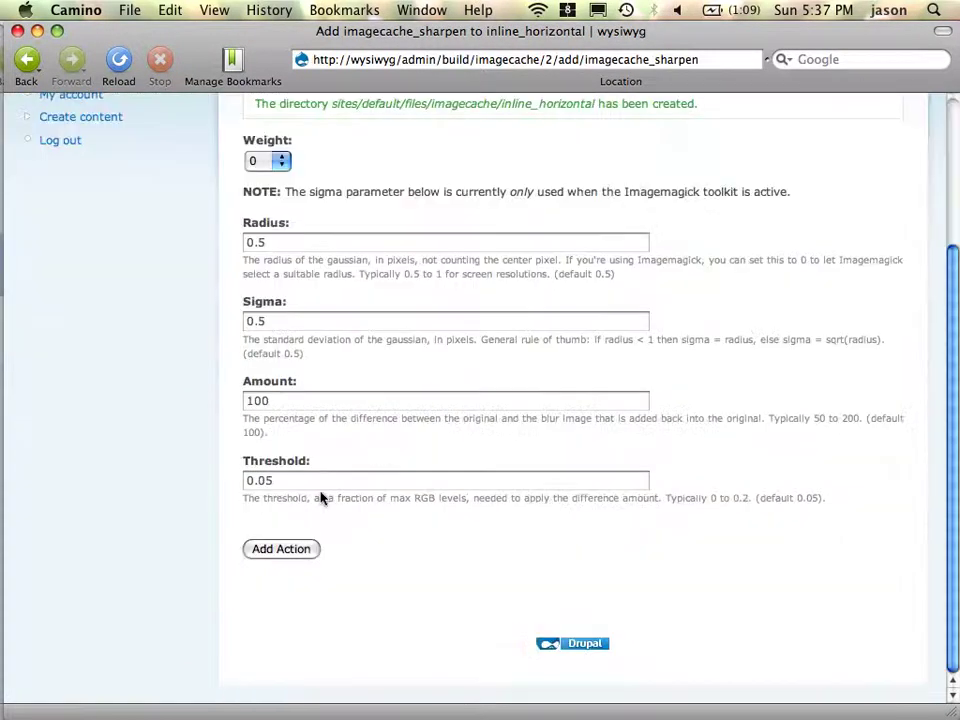
click(297, 549)
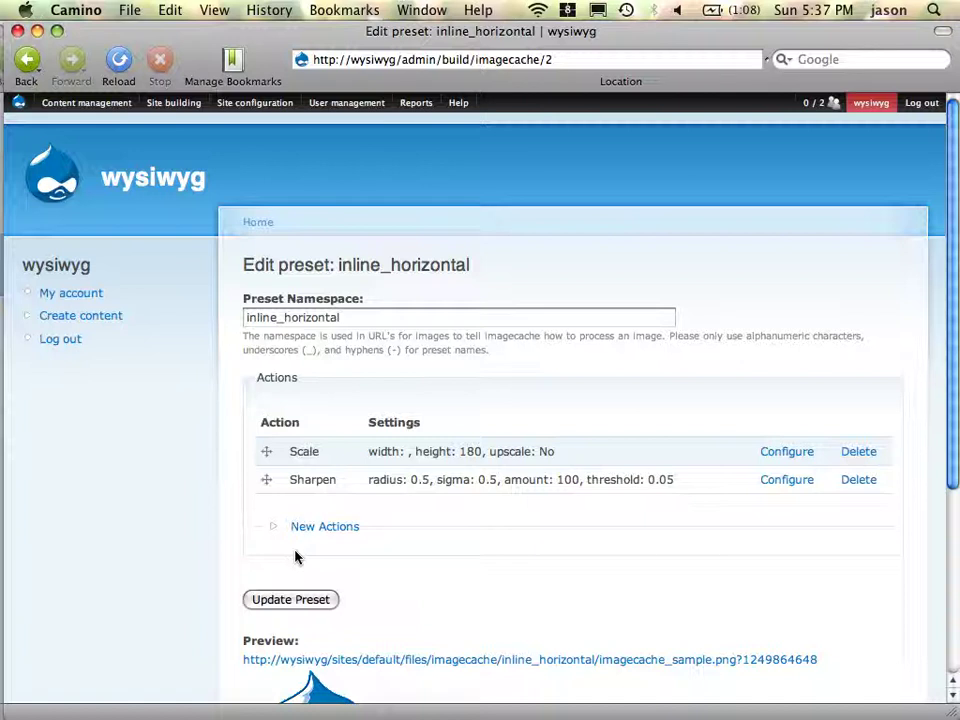
scroll(557, 497, down, 5)
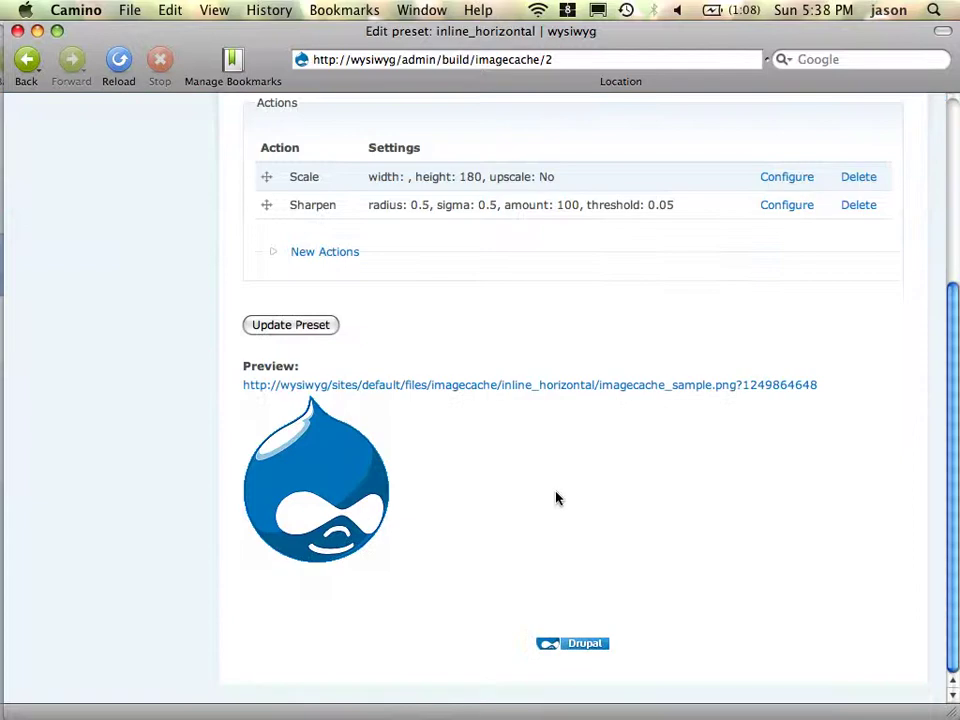
scroll(557, 497, up, 4)
scroll(557, 497, up, 1)
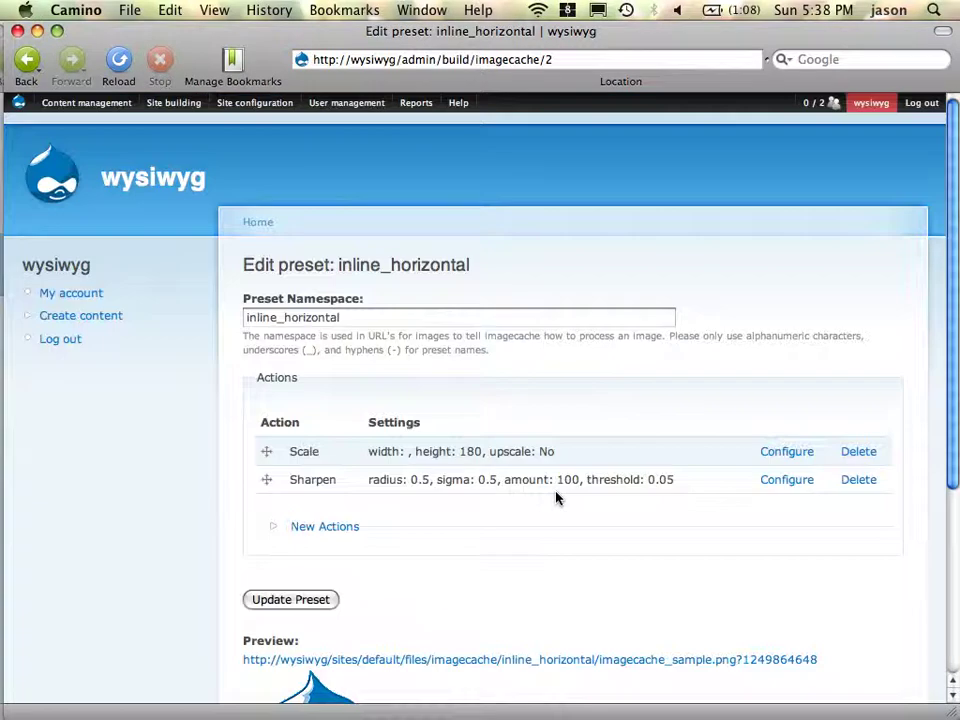
- Go to Content management > Content types to list the Page and Story types
mouse_move(70, 103)
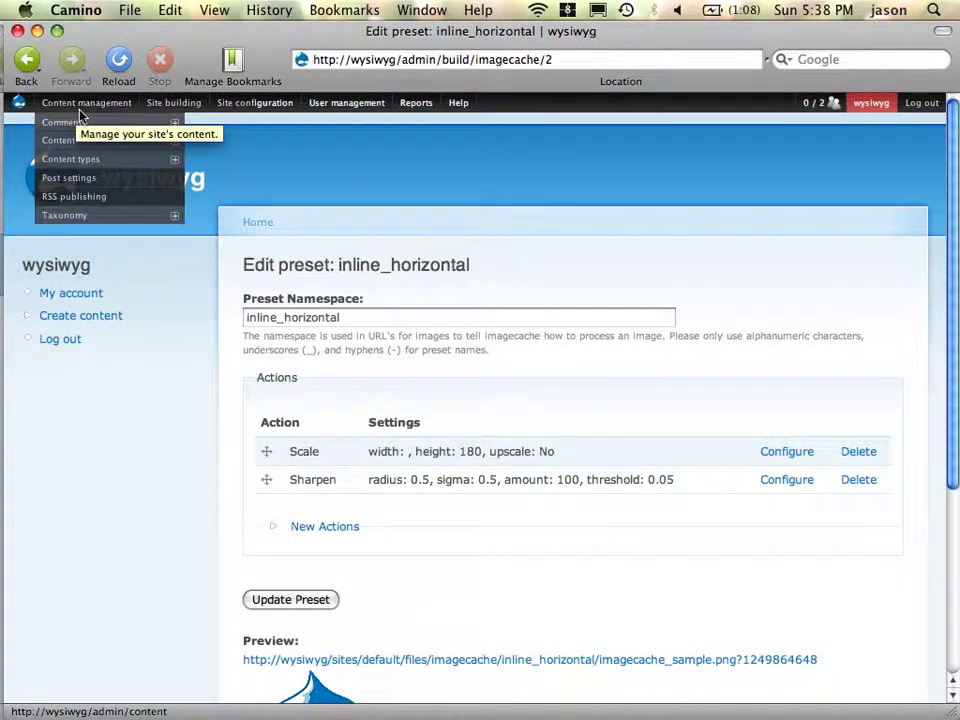
mouse_move(107, 165)
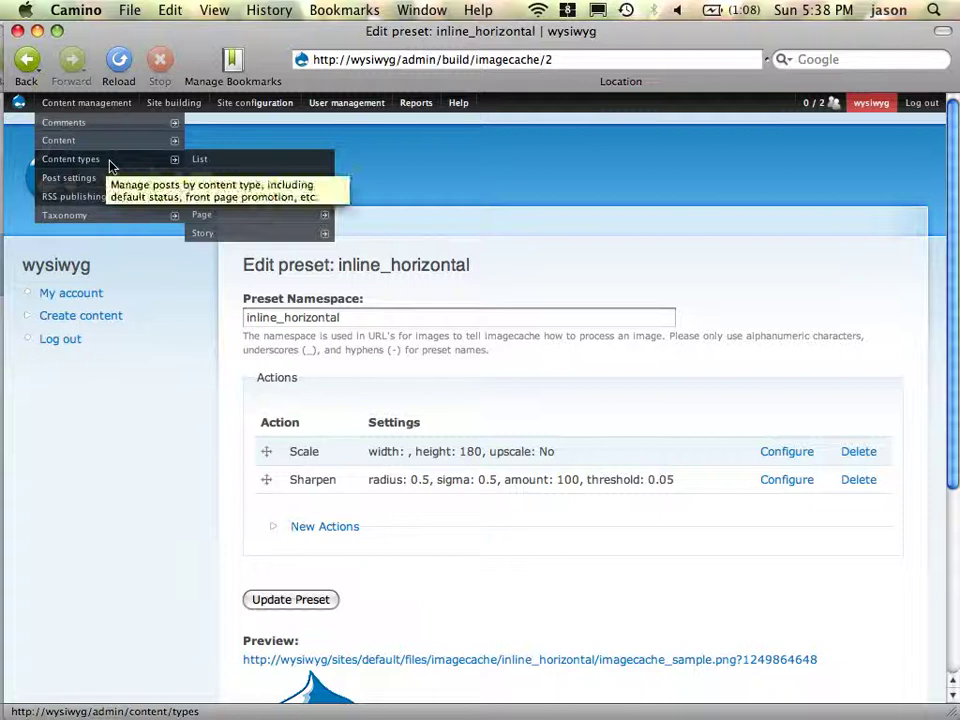
mouse_move(231, 218)
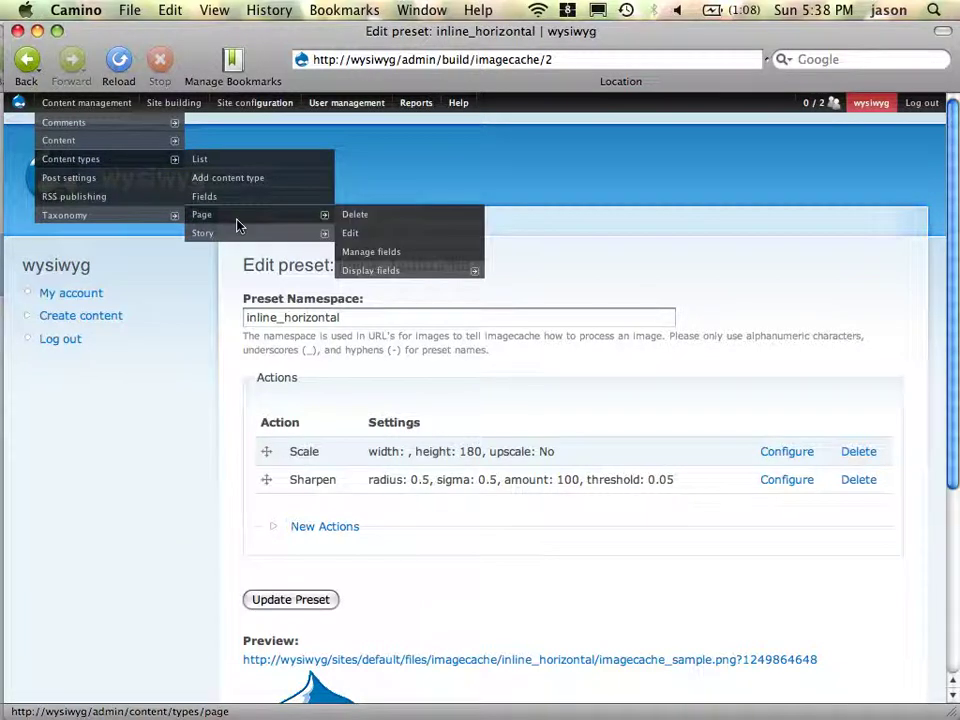
click(109, 163)
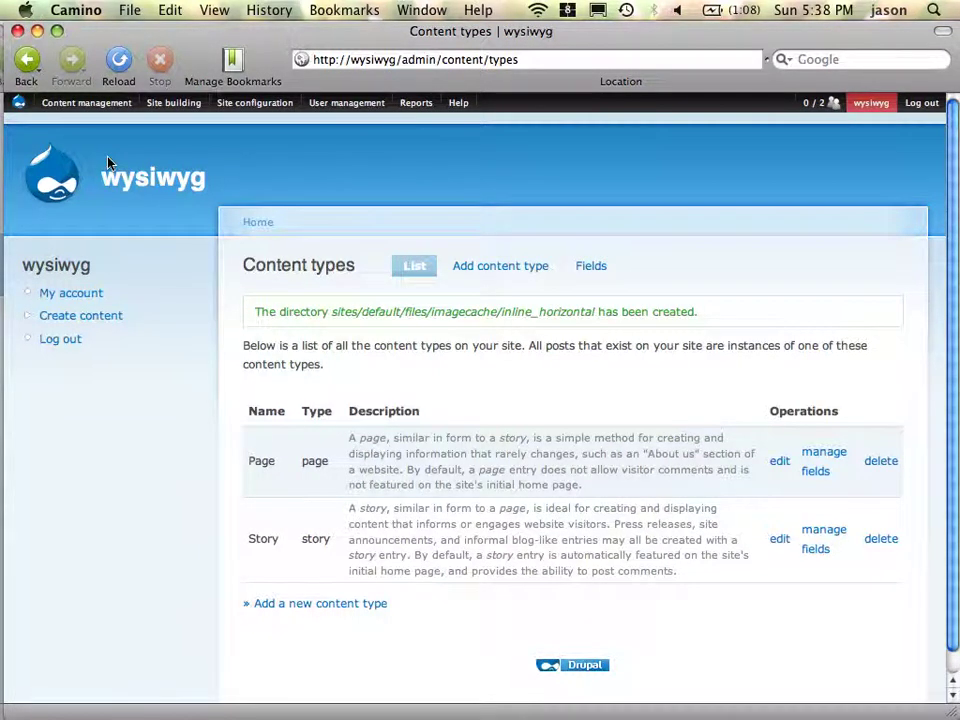
key(super+Tab)
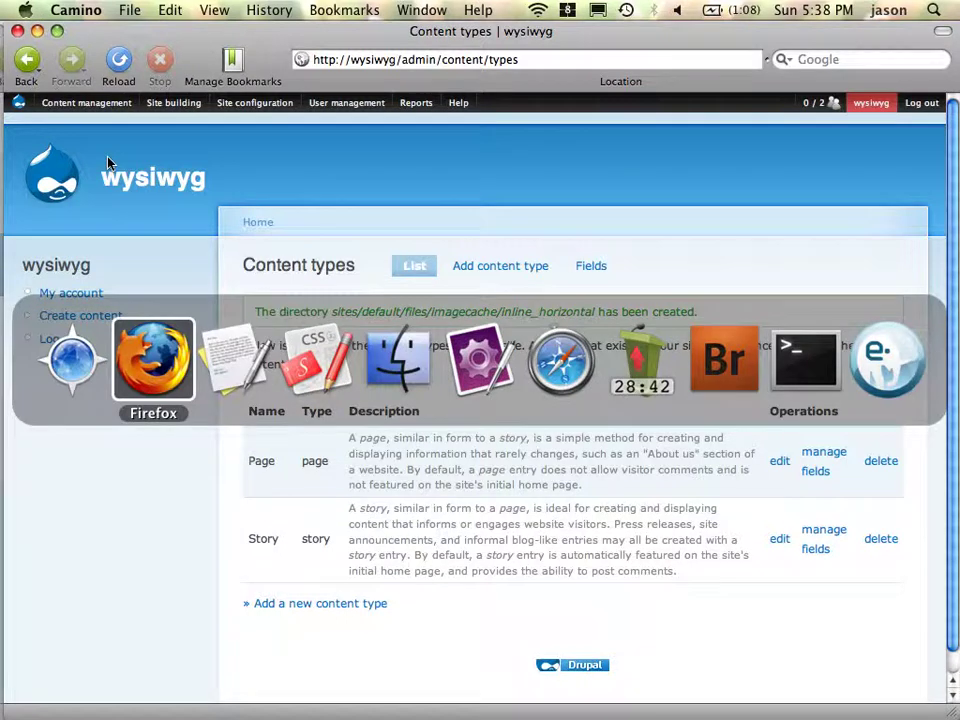
key(Escape)
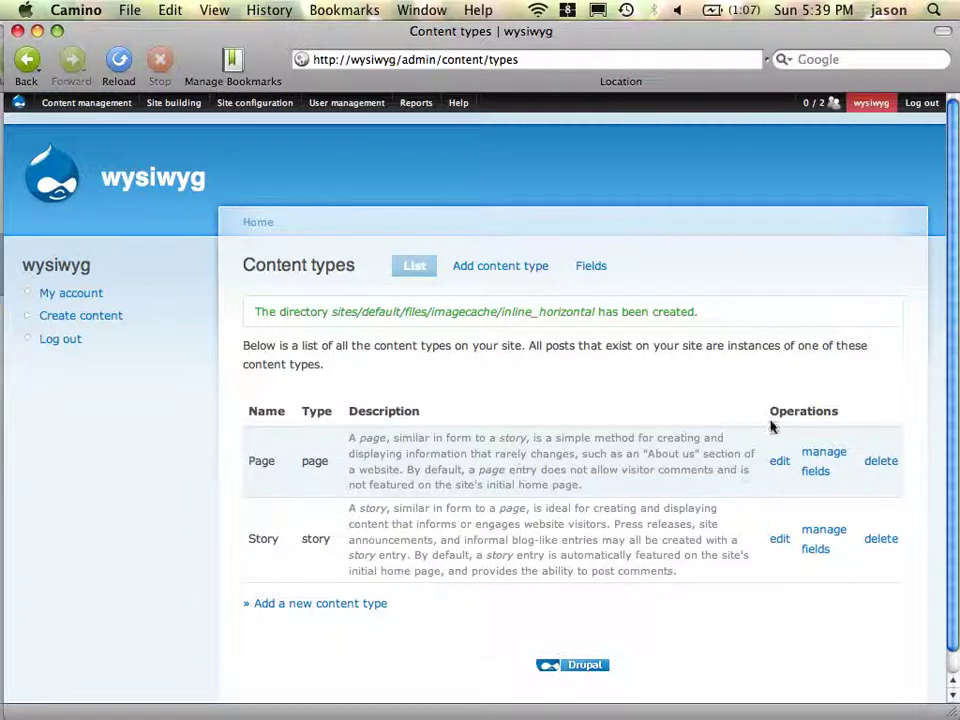
click(808, 462)
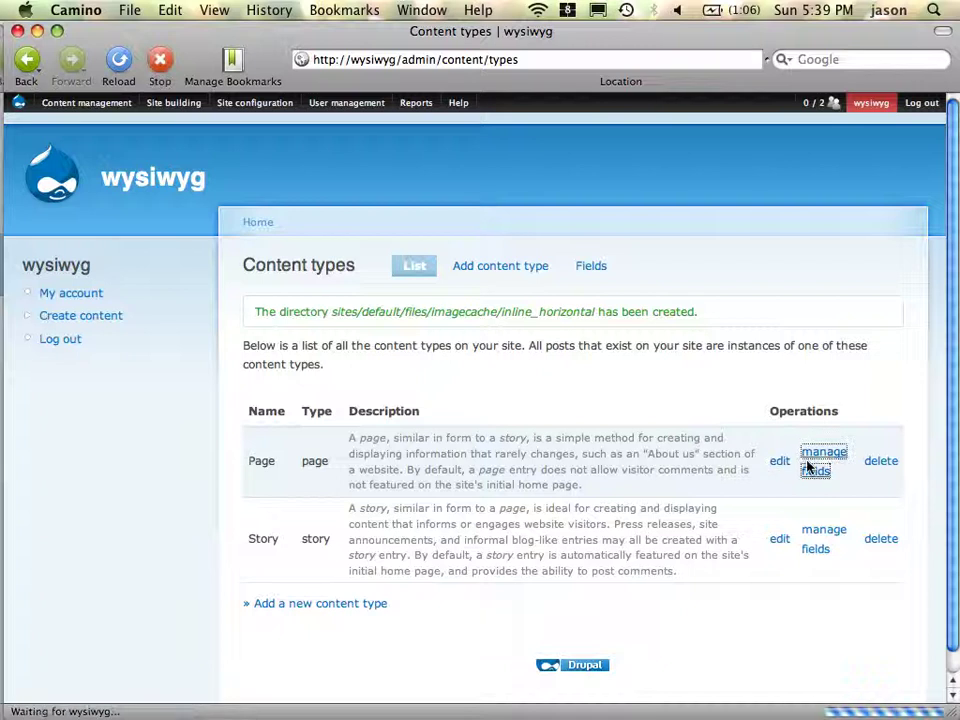
- Enter the new field label 'Inline Images' and field name 'inline'
scroll(489, 512, down, 5)
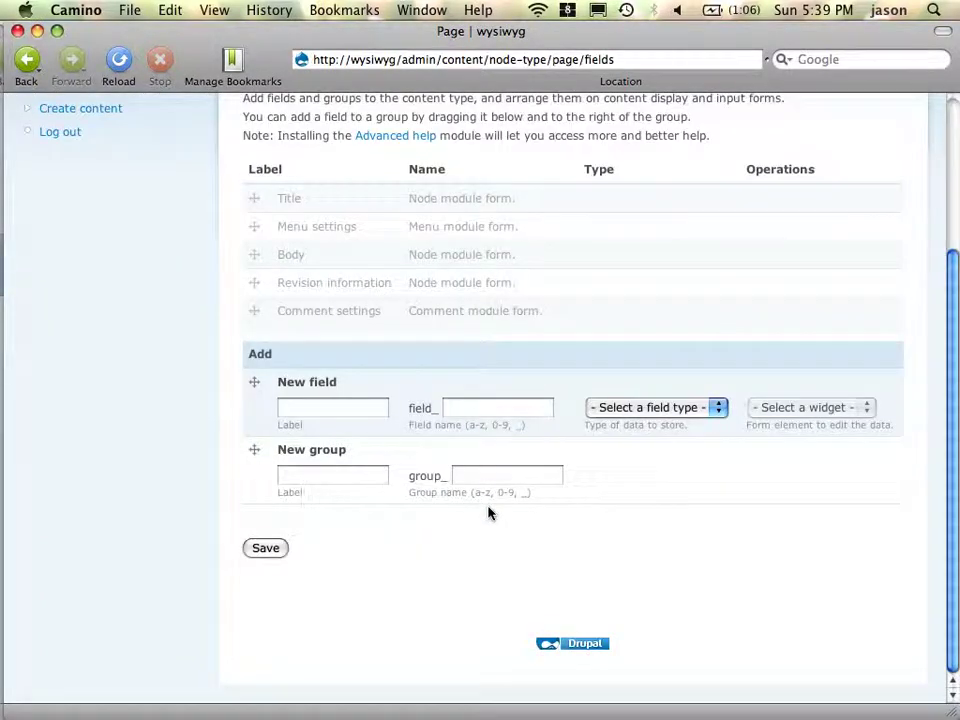
click(366, 410)
text(Inline Image)
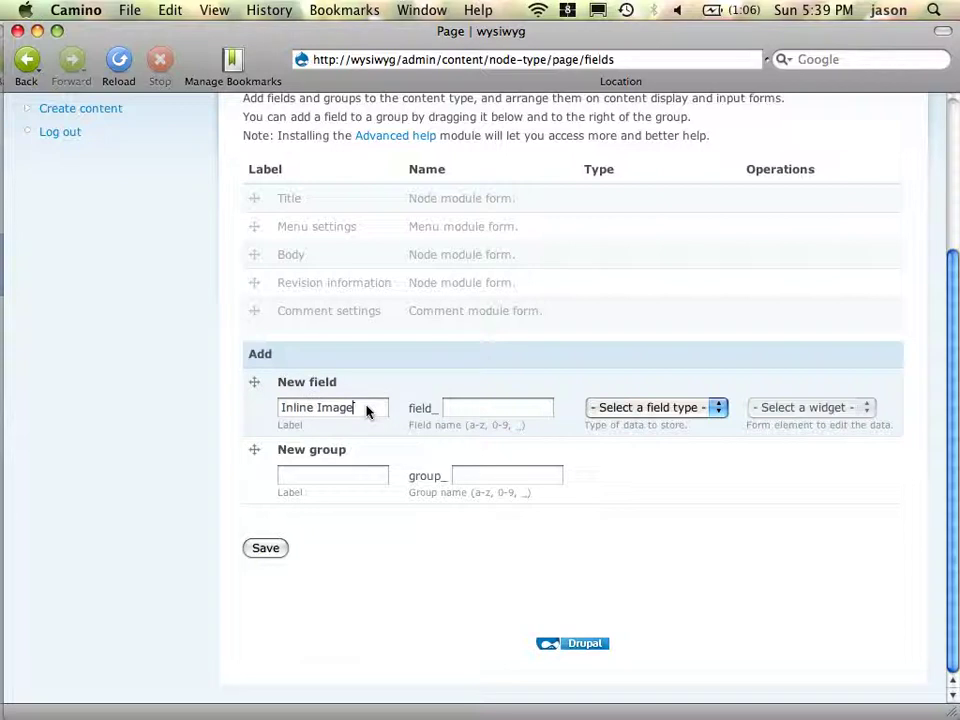
key(Tab)
key(shift+Tab)
click(366, 411)
text(s)
key(Tab)
text(inline)
- Choose the File field type with the Image widget and save the new field
key(Tab)
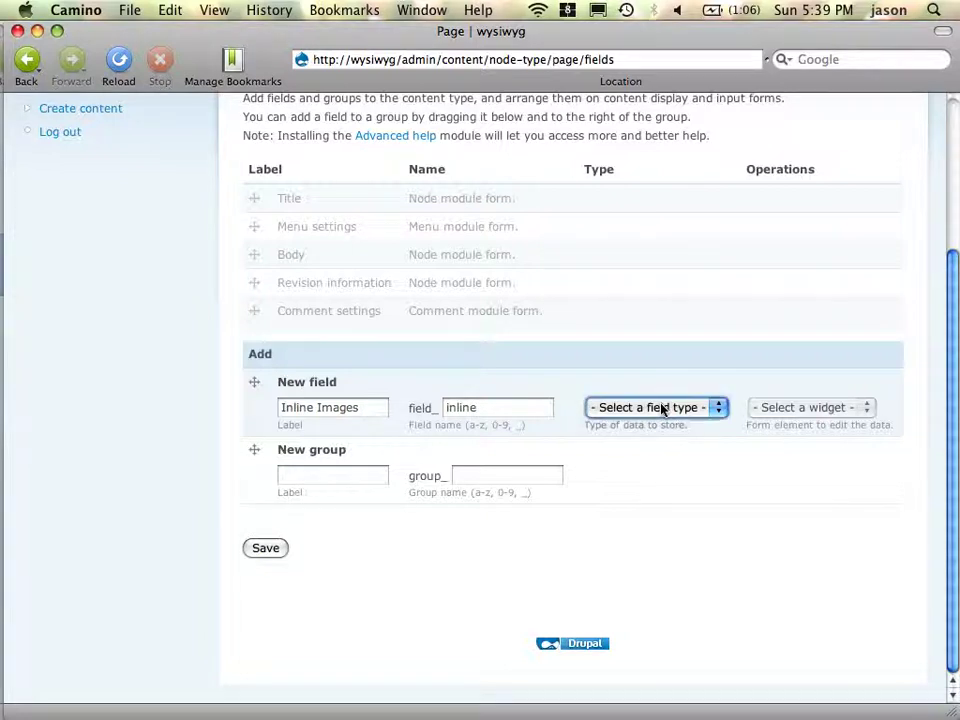
key(f)
key(Tab)
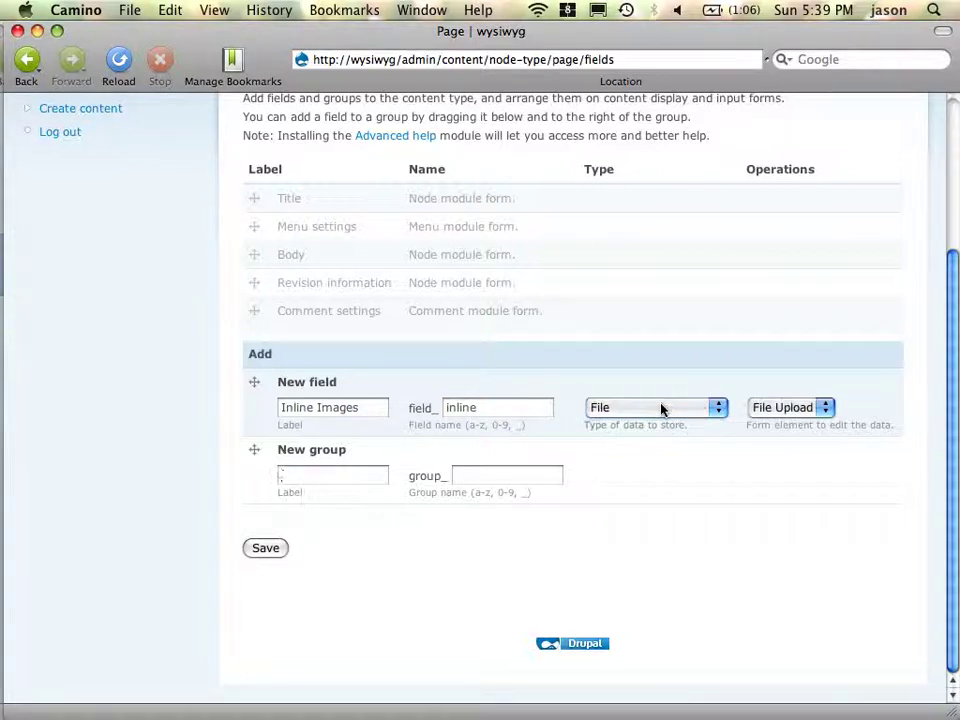
key(shift+Tab)
key(i)
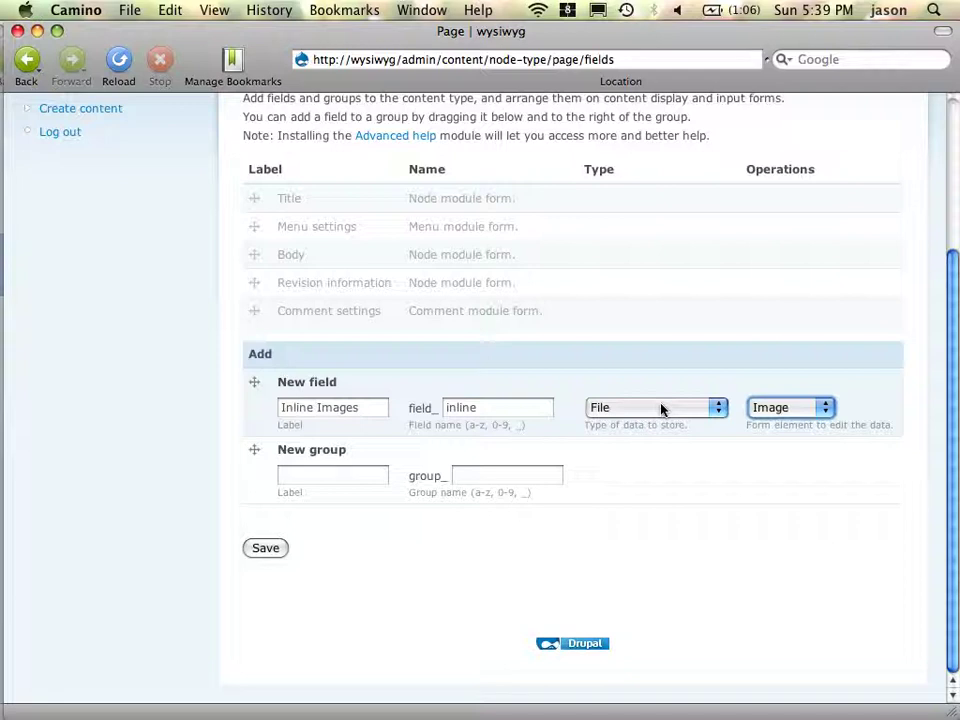
click(265, 549)
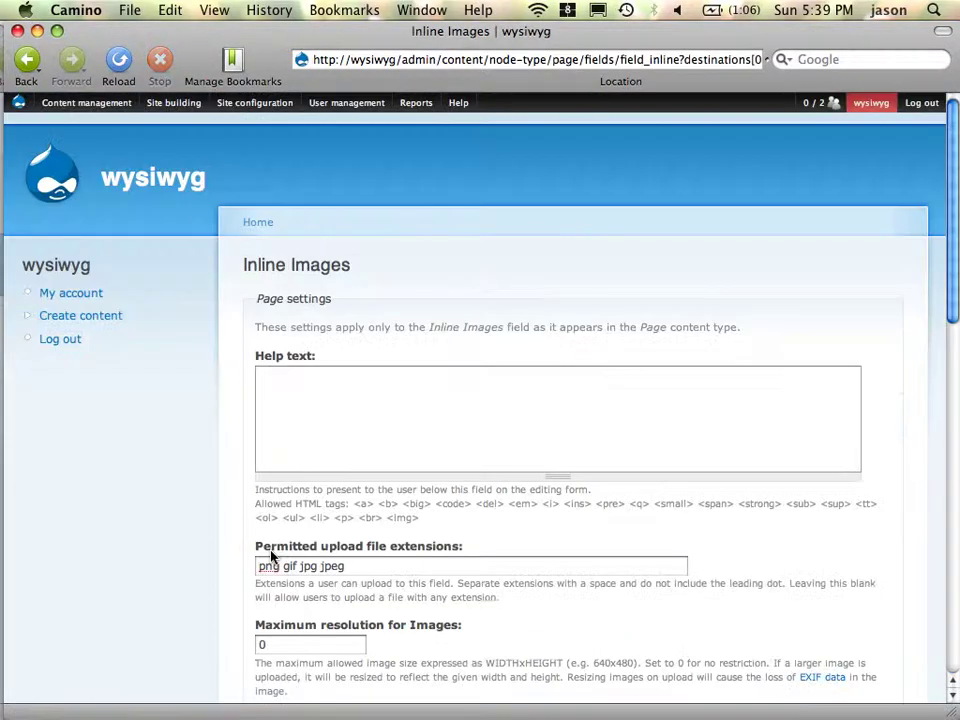
- Set the Inline Images upload file path to 'inline'
scroll(368, 448, down, 8)
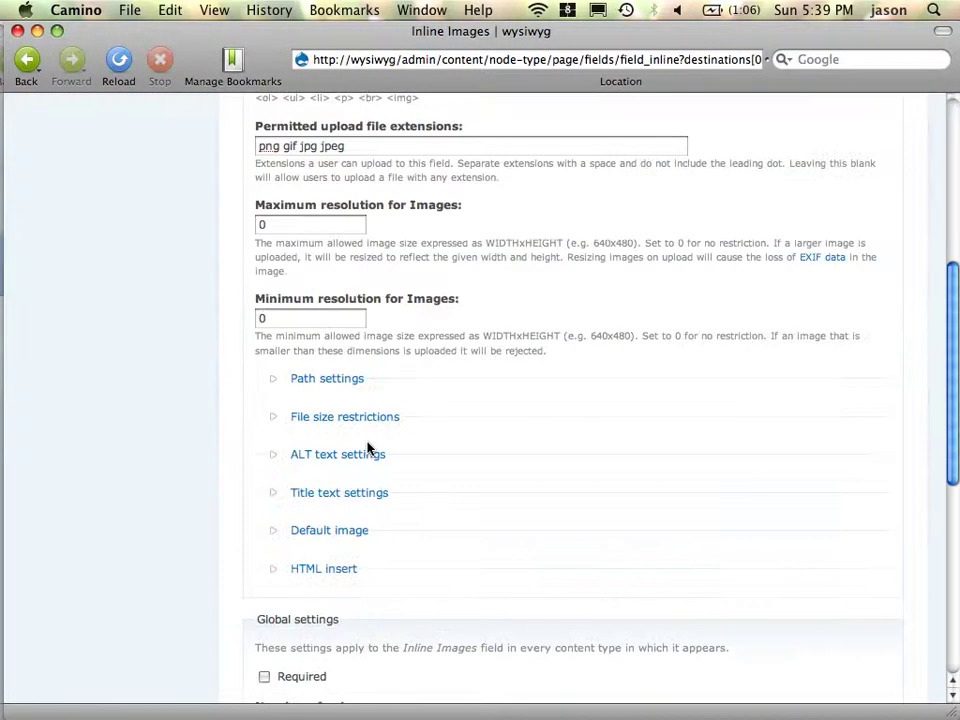
click(333, 382)
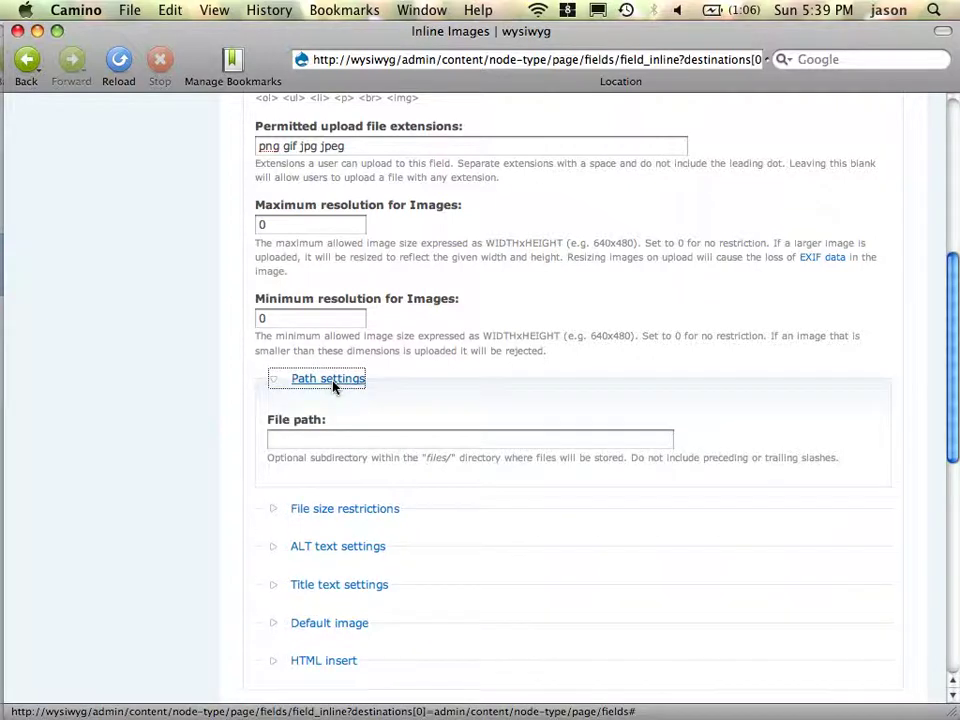
click(332, 440)
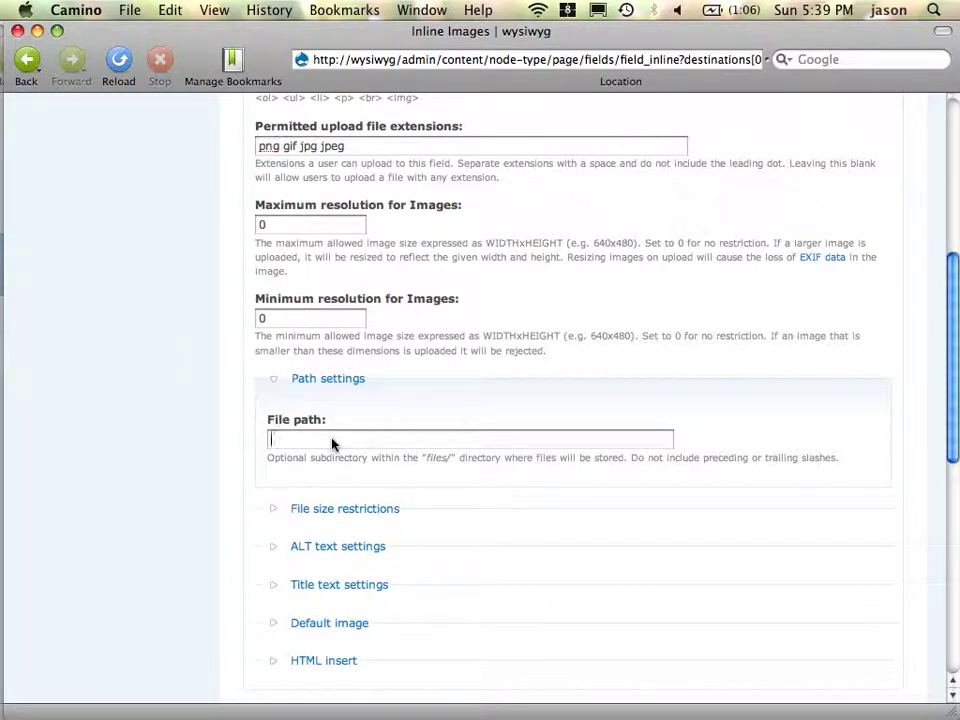
text(inline)
- Enable custom alternate text and custom title text for the images
click(346, 510)
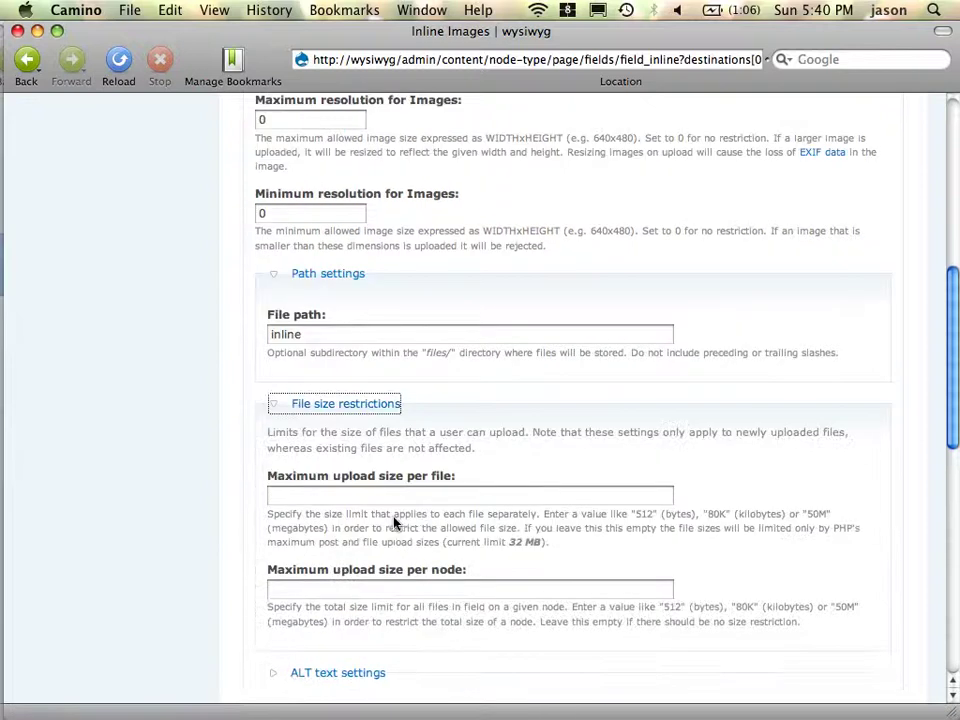
scroll(395, 522, down, 5)
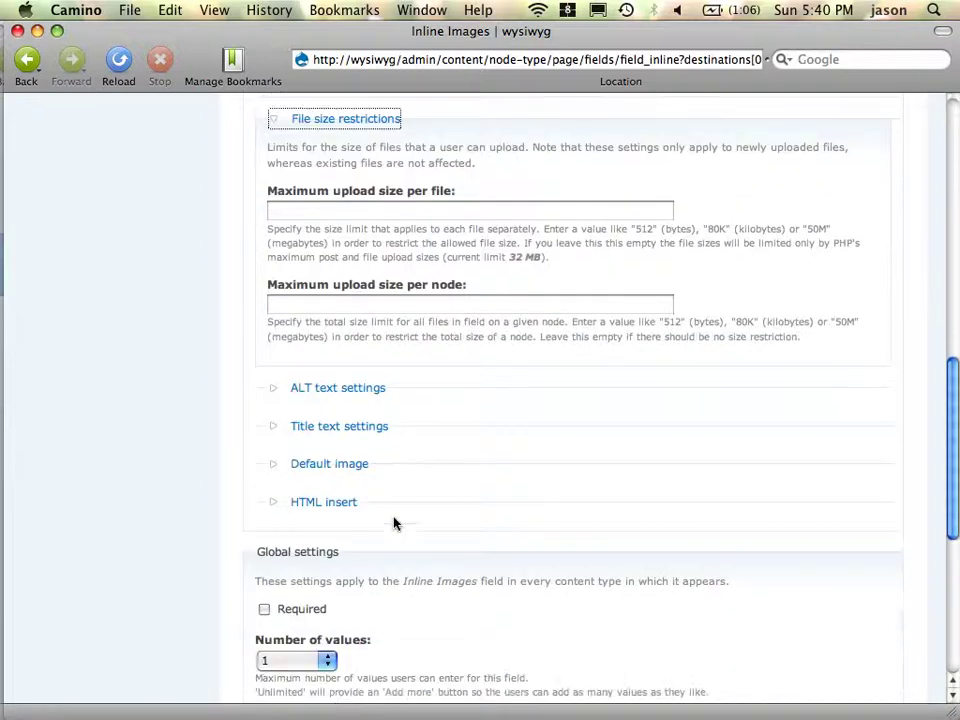
click(333, 390)
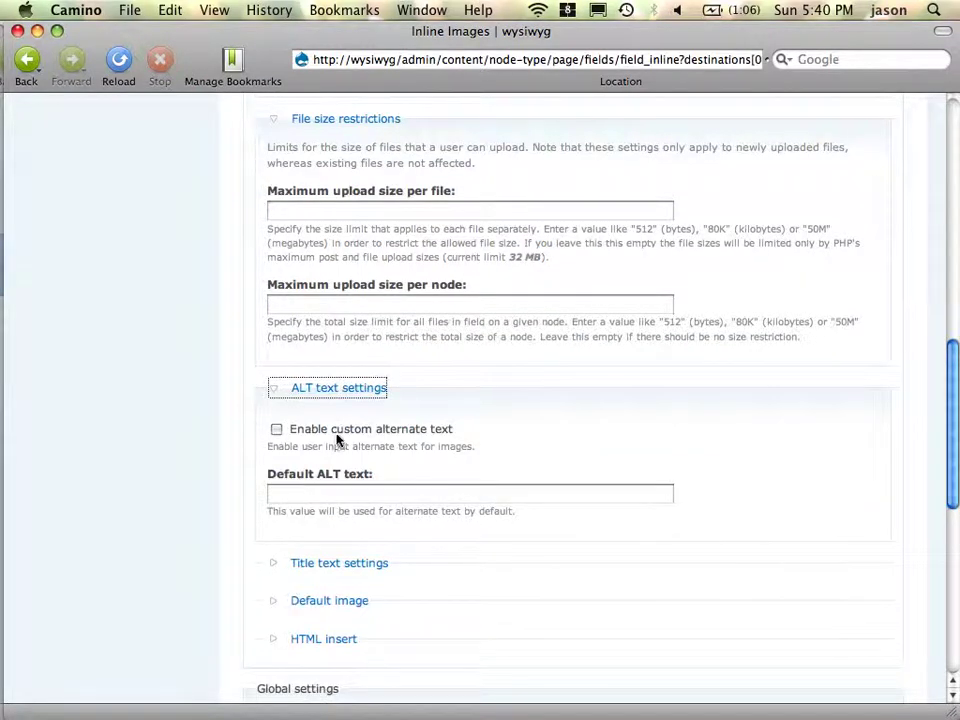
click(326, 431)
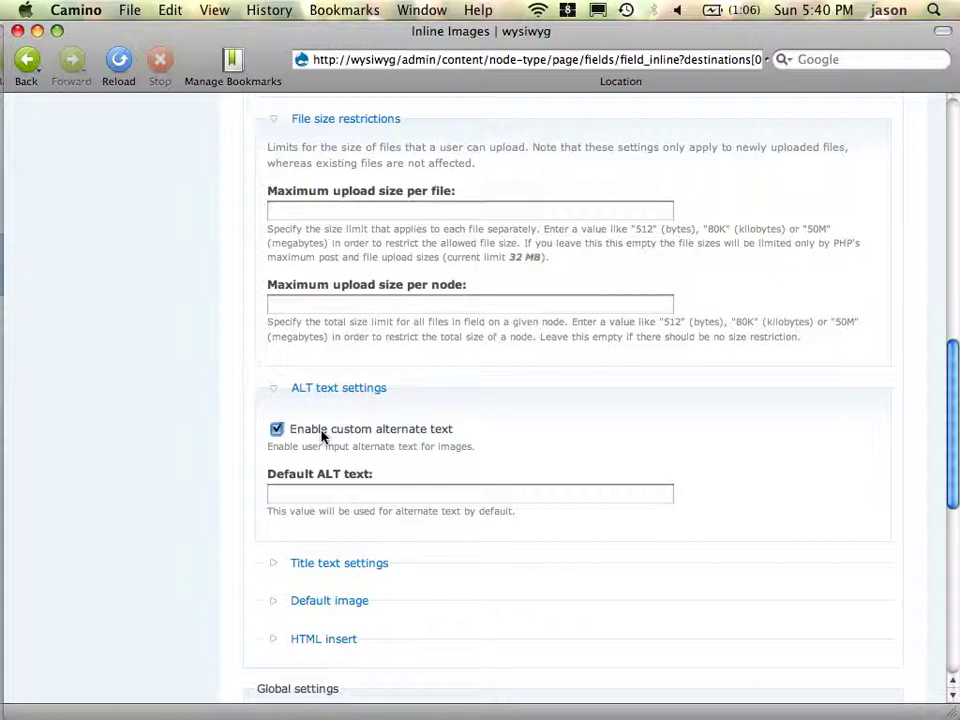
click(364, 563)
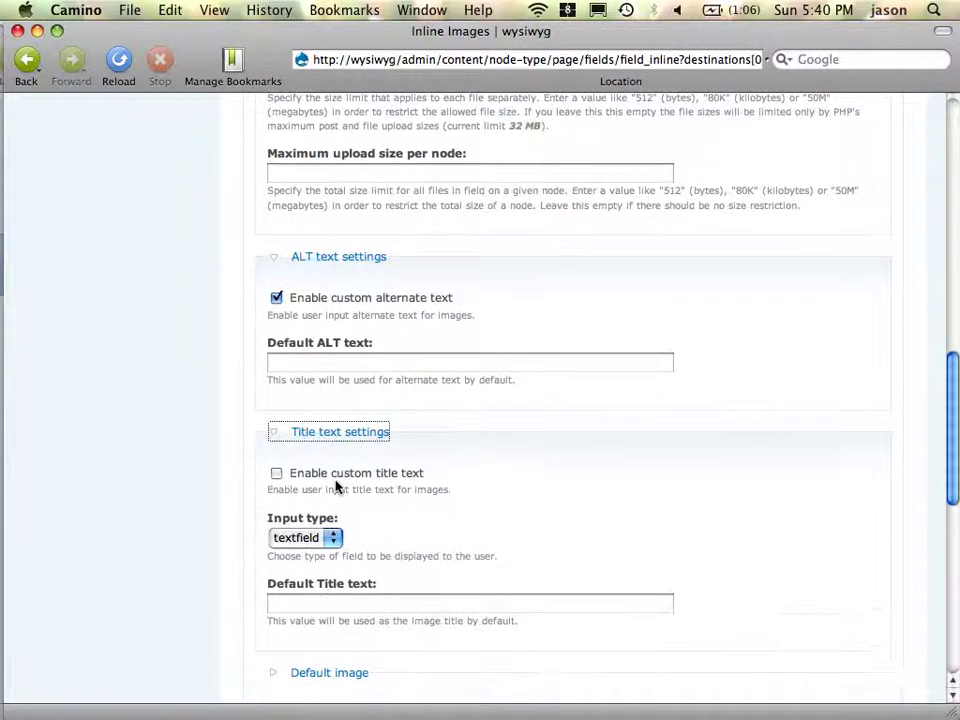
click(337, 481)
scroll(497, 546, down, 2)
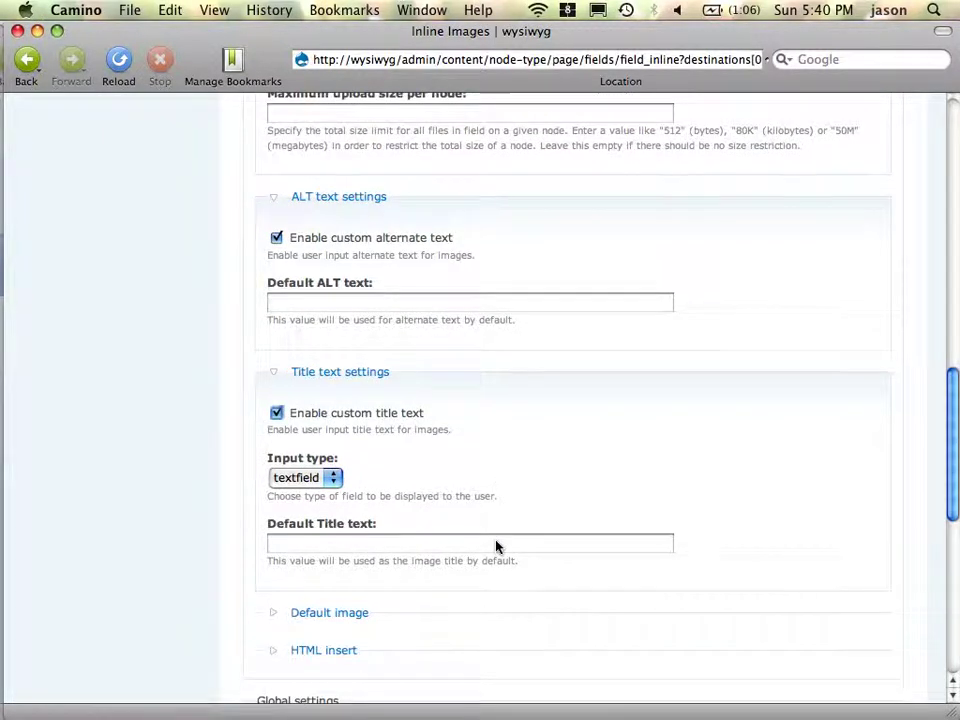
scroll(497, 546, down, 5)
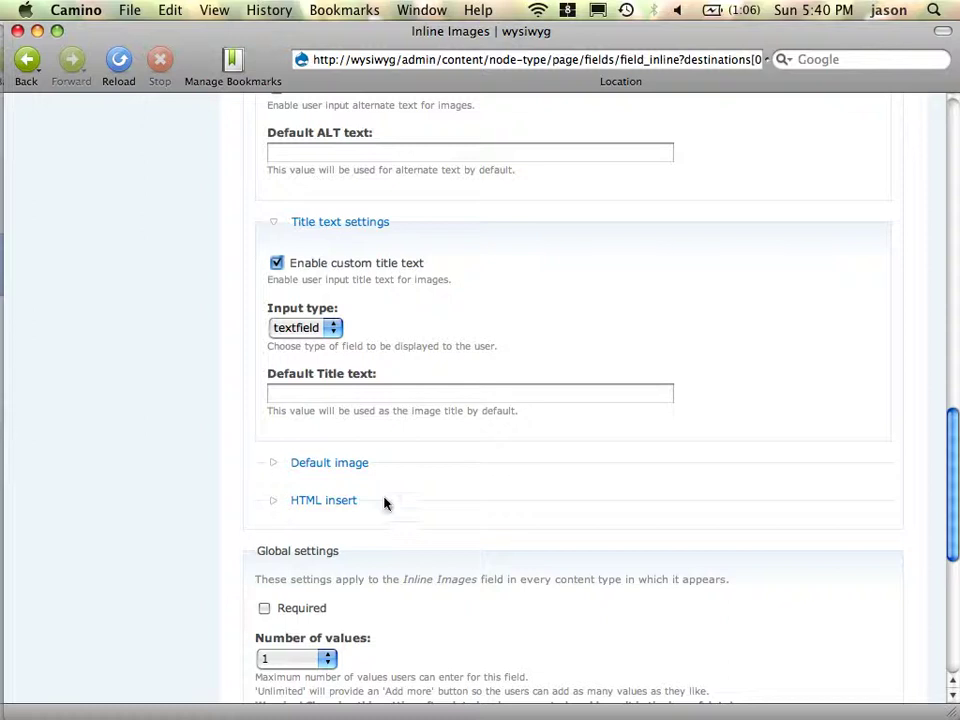
click(319, 508)
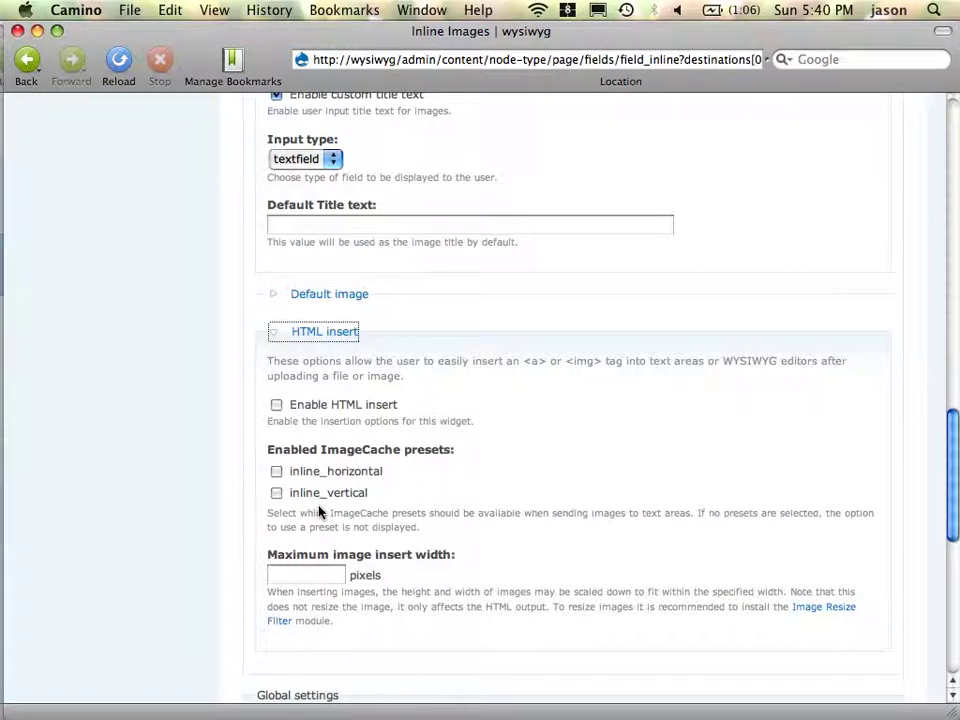
- Enable HTML insert with inline_horizontal and inline_vertical presets, then save the field settings
click(276, 406)
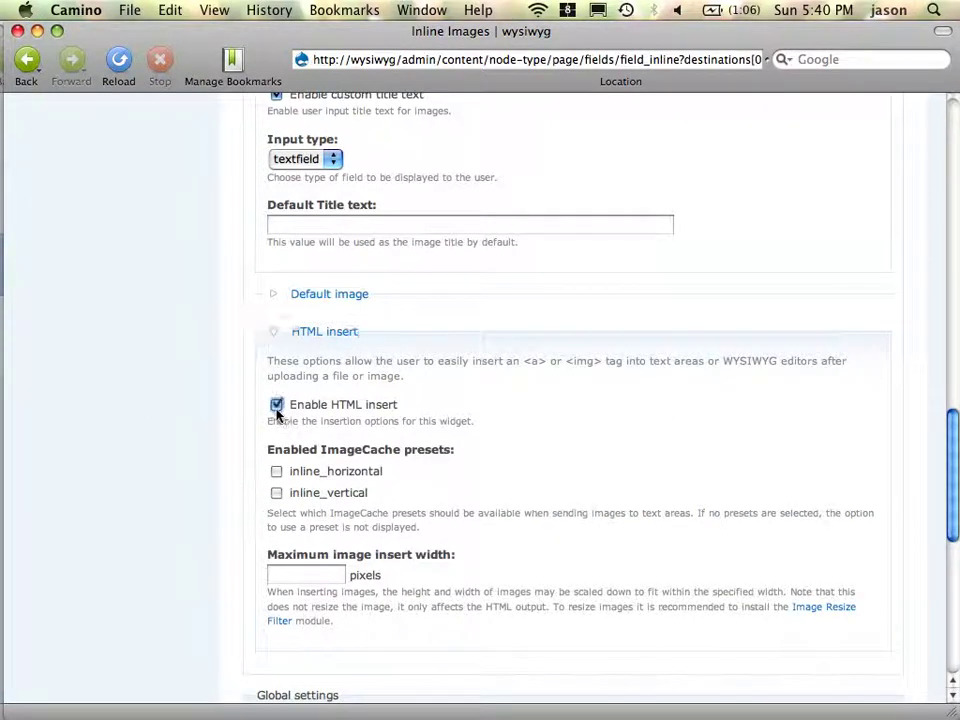
click(277, 496)
click(277, 472)
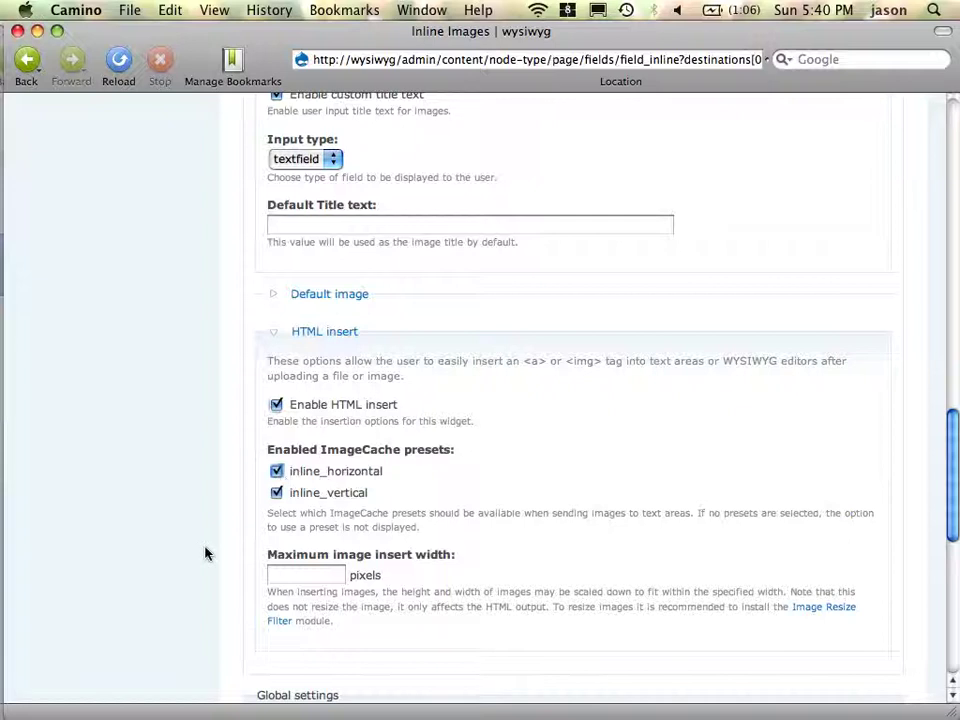
scroll(205, 553, down, 5)
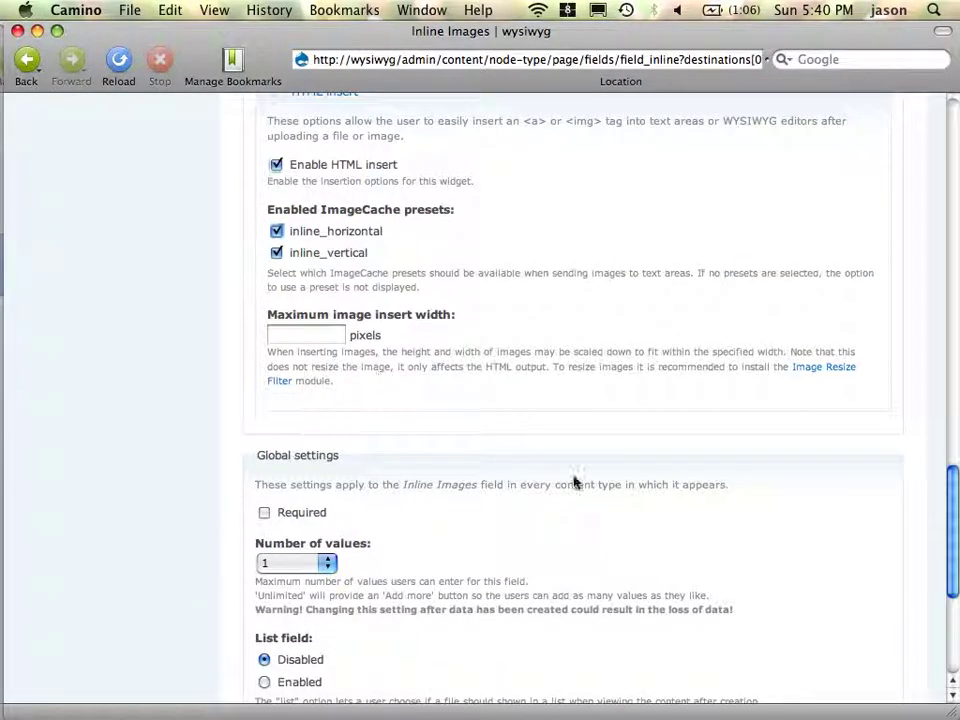
scroll(628, 470, down, 4)
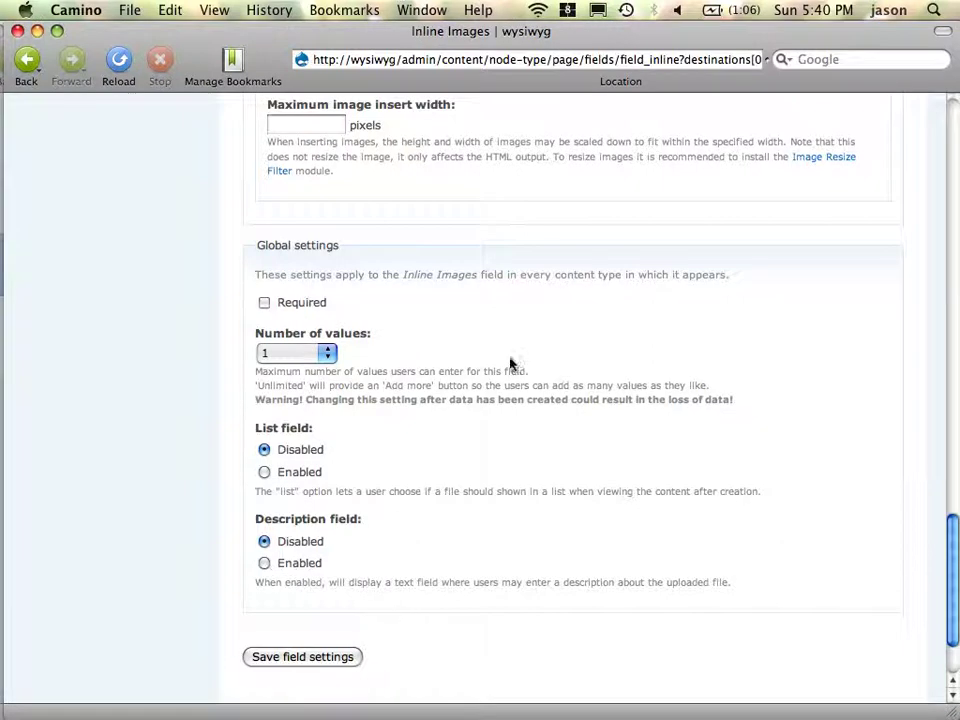
click(333, 663)
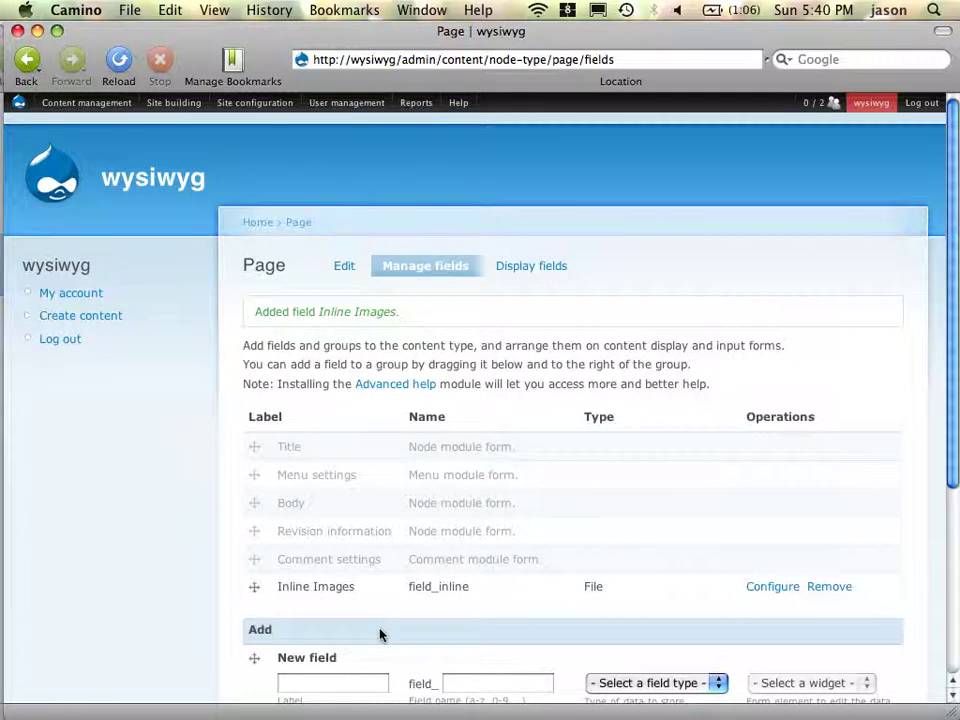
- Set Inline Images Label, Teaser and Full node display to <Hidden> and save
click(535, 275)
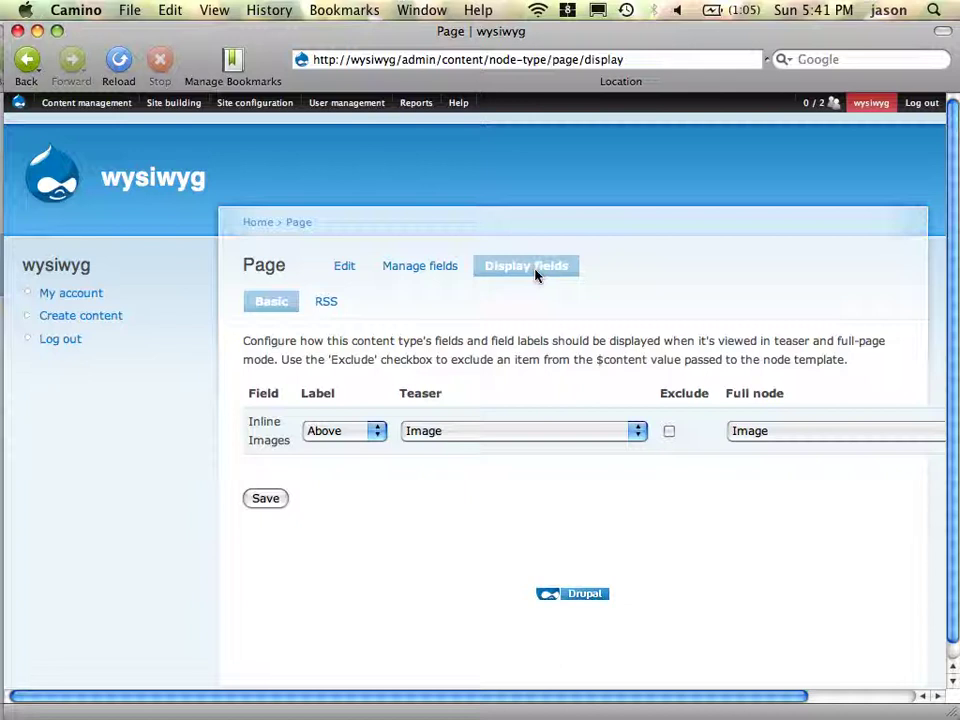
click(347, 437)
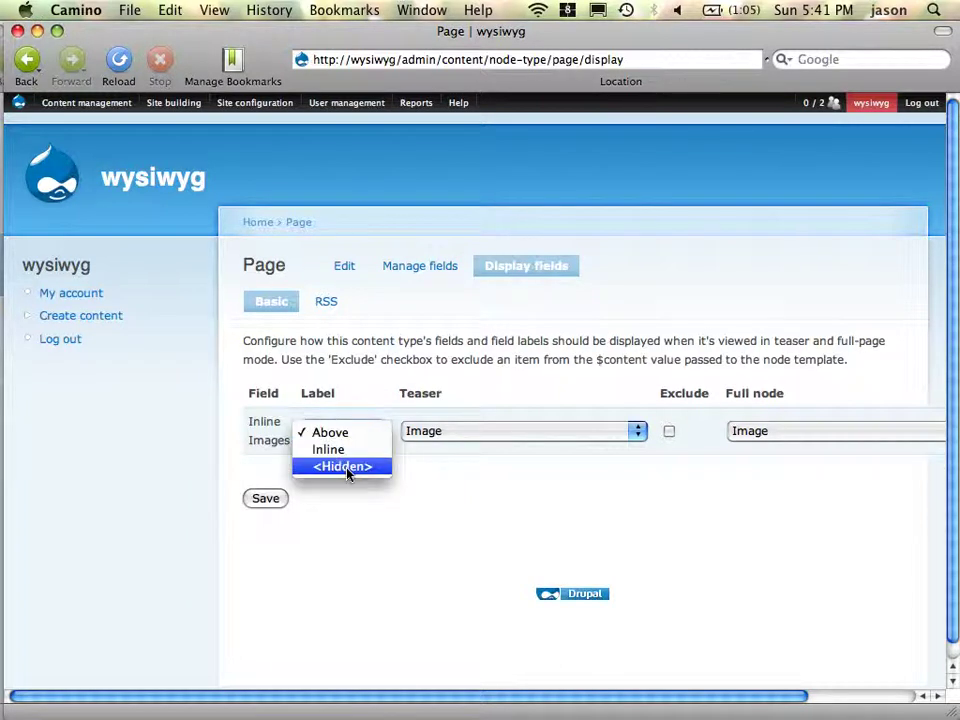
click(347, 469)
key(Tab)
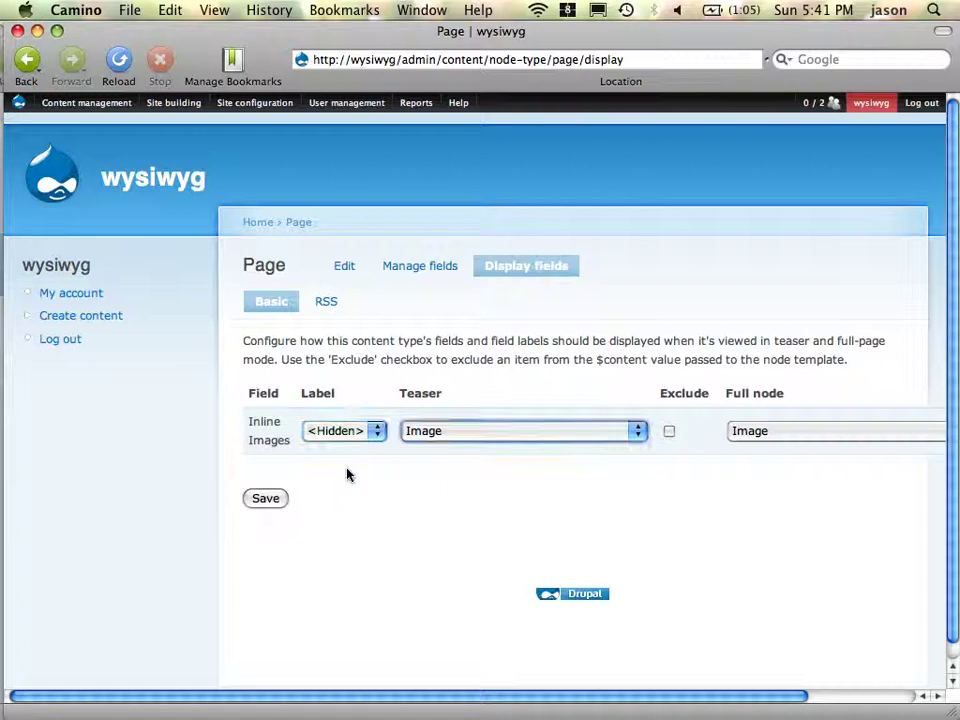
key(Down)
key(Down)
key(Down)
key(Down)
key(Tab)
key(Tab)
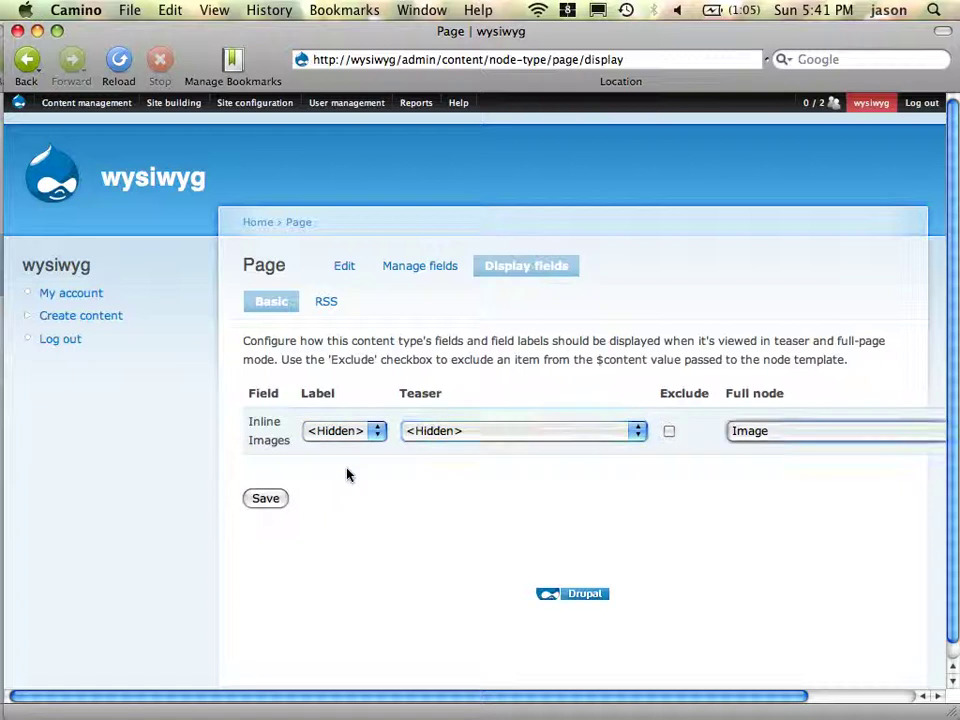
key(Down)
key(Down)
key(Down)
key(Down)
click(272, 503)
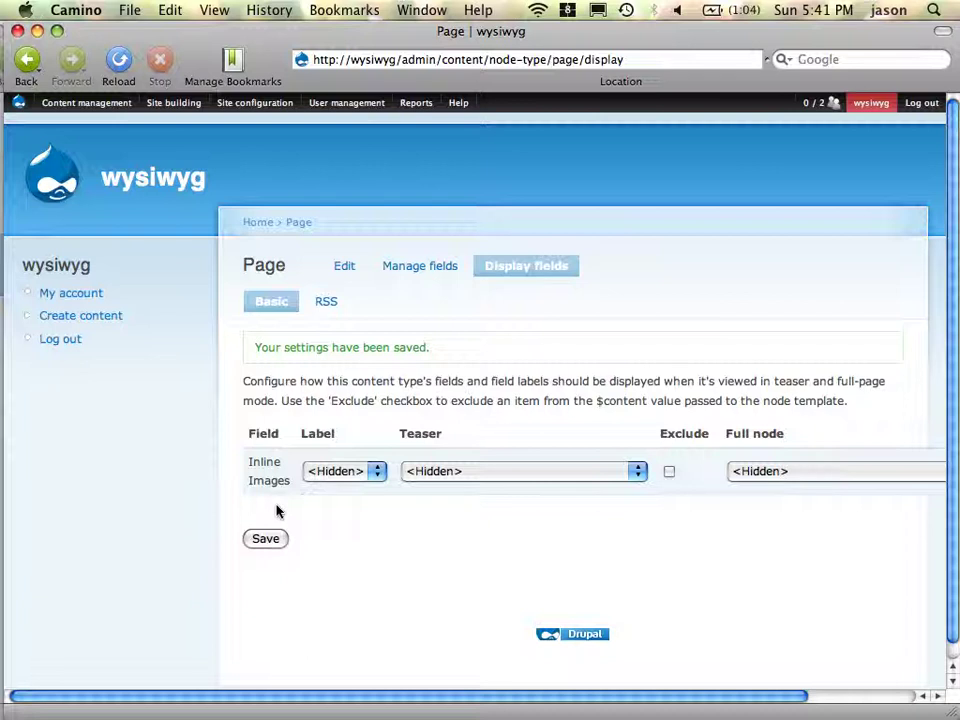
- Confirm Full node stays hidden, save again, and switch to the example page in Firefox
click(821, 480)
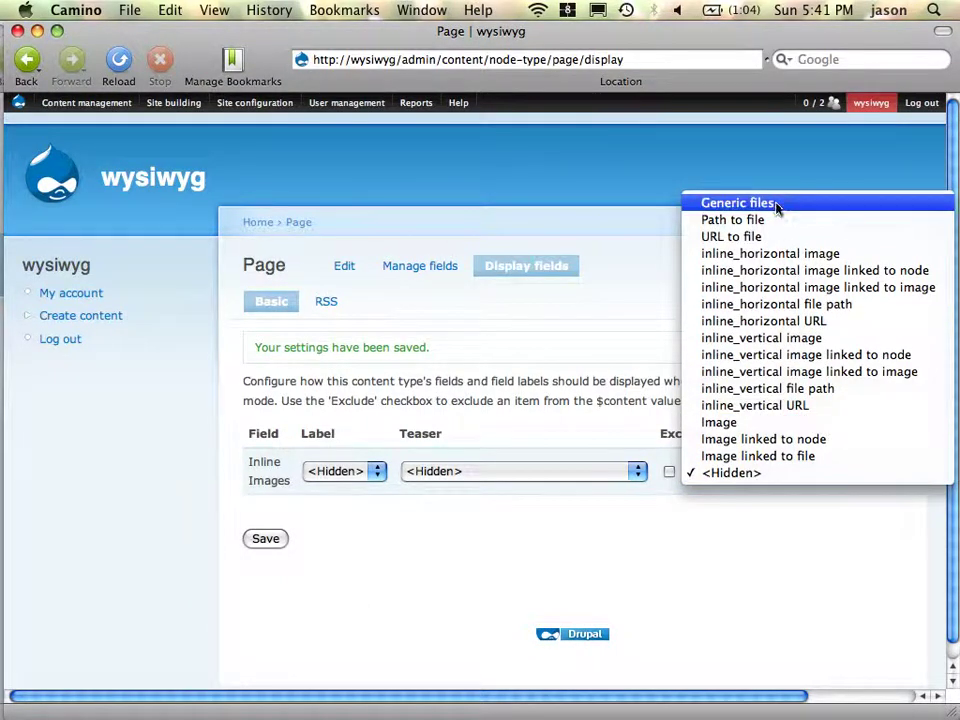
click(788, 476)
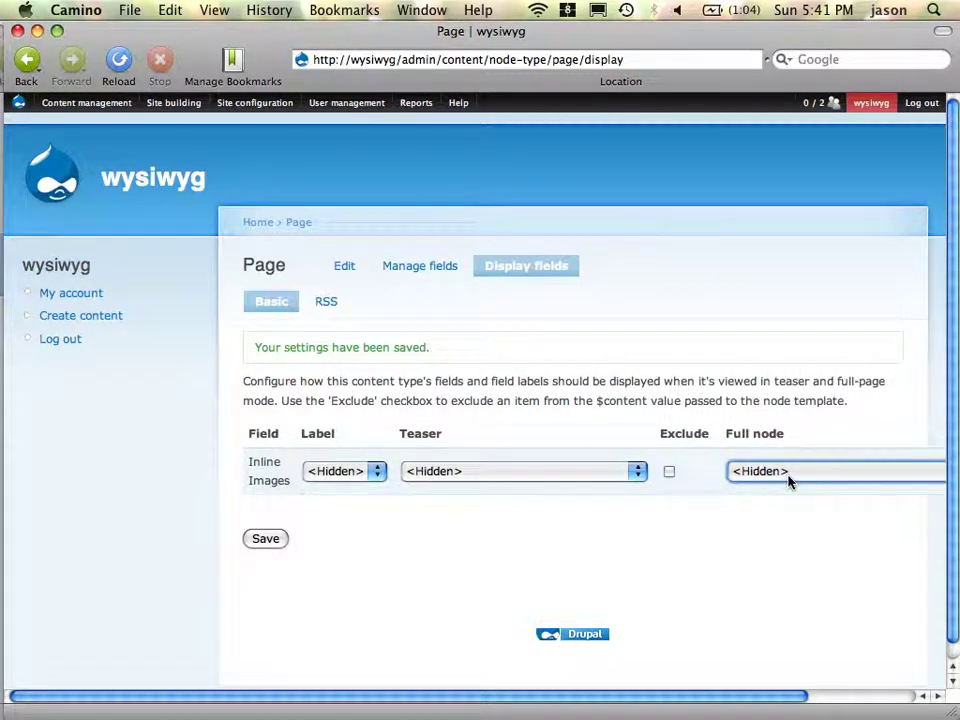
click(264, 541)
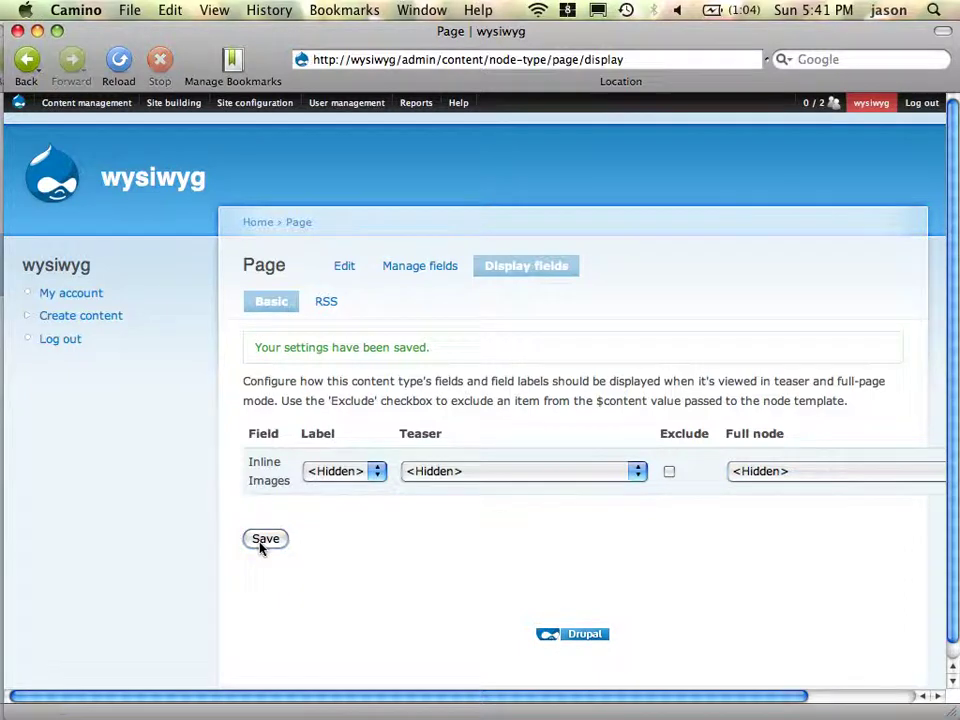
key(super+Tab)
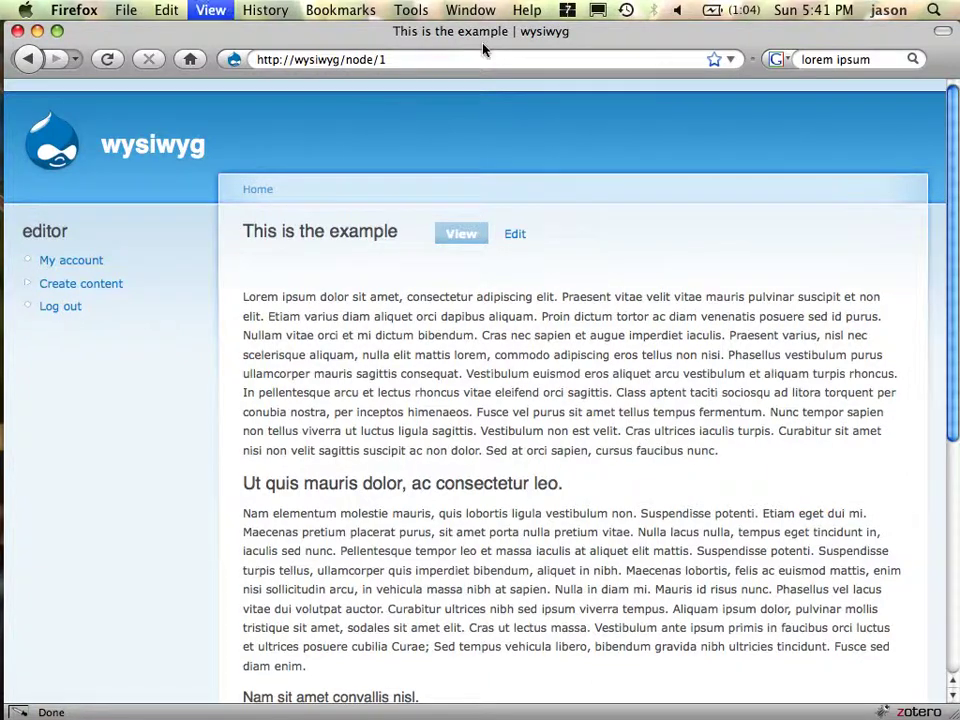
- Check the example page via its Edit and View tabs, then return to Camino's Display fields
scroll(532, 357, down, 5)
scroll(532, 357, up, 5)
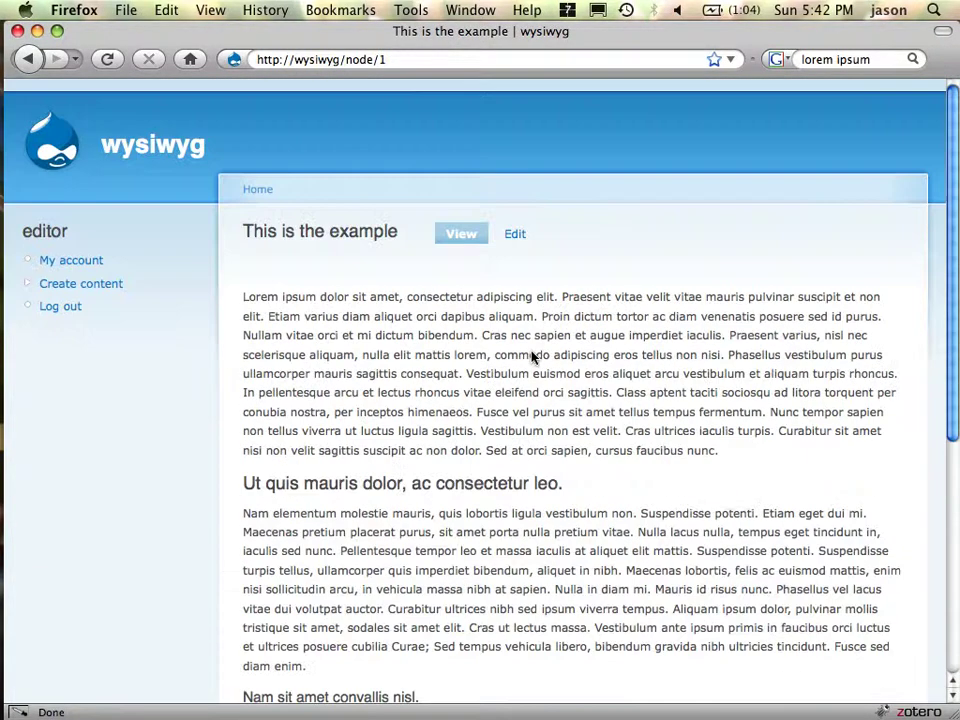
click(527, 235)
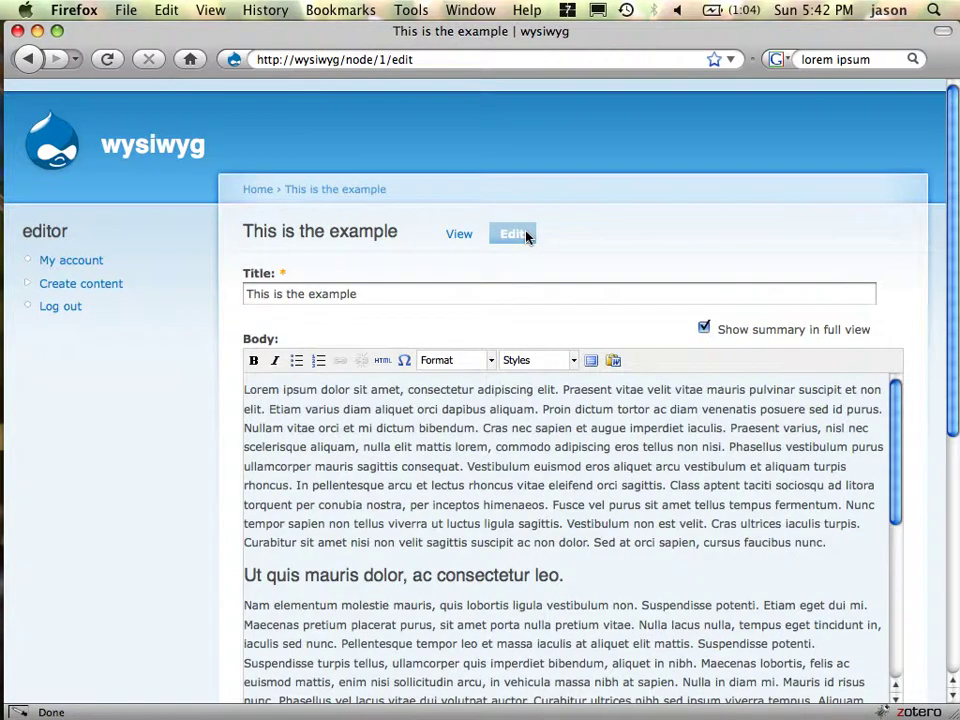
click(468, 238)
key(super+Tab)
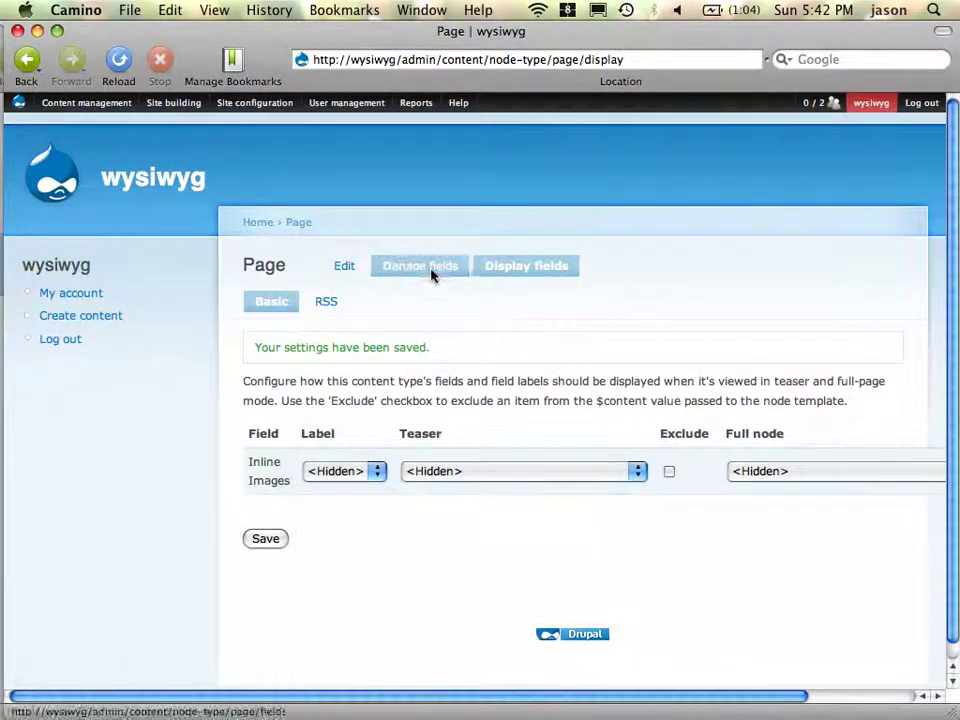
- Set the Inline Images field's Number of values to Unlimited and save the field settings
click(432, 276)
scroll(311, 482, down, 5)
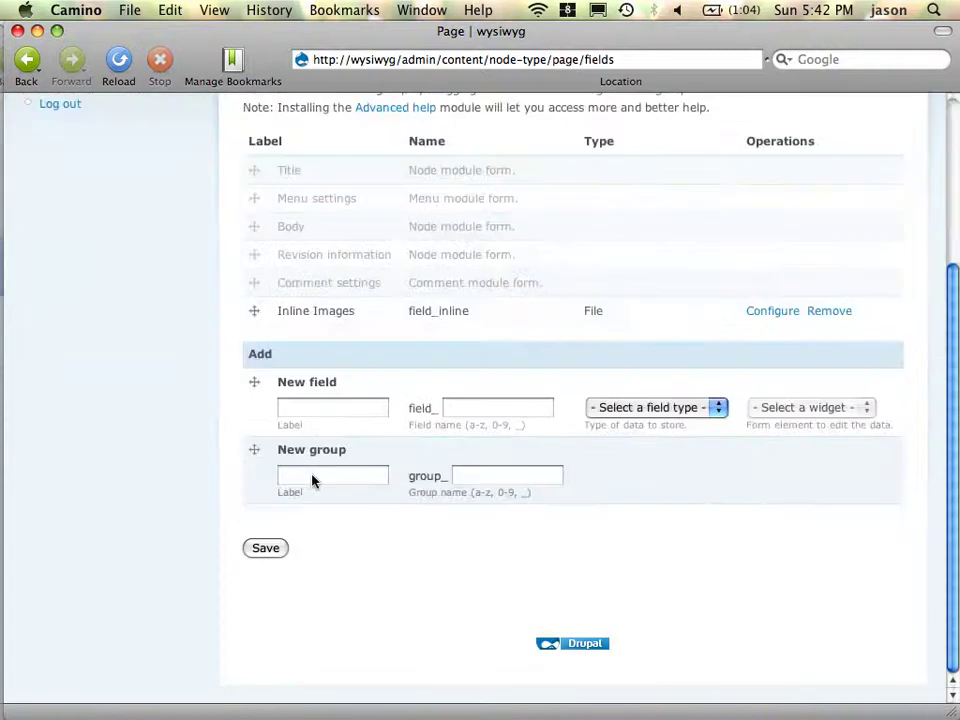
click(756, 313)
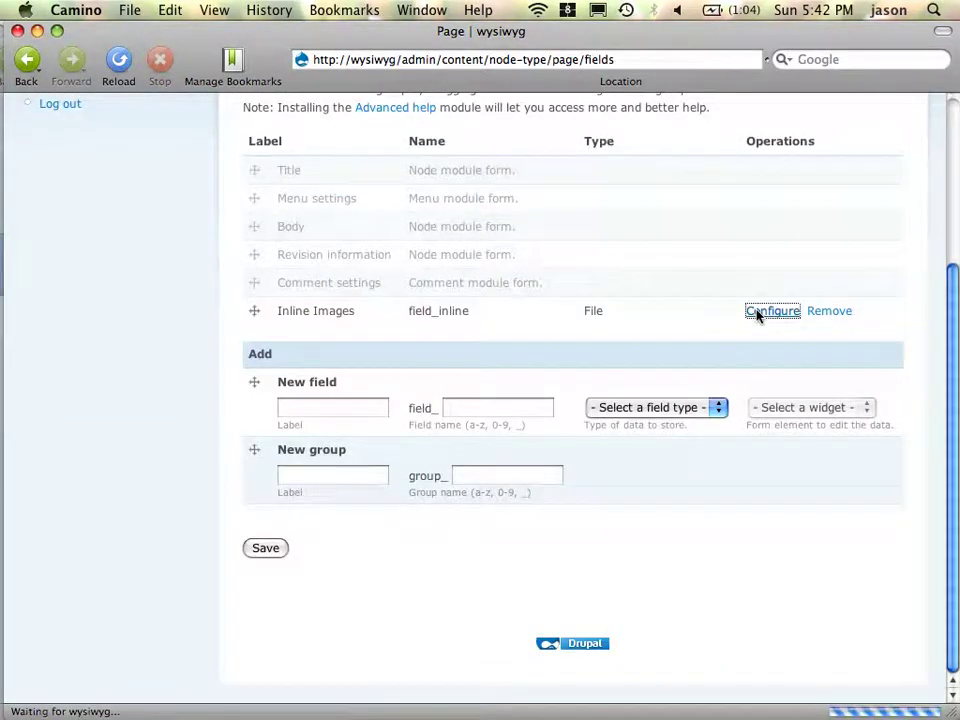
scroll(159, 456, down, 10)
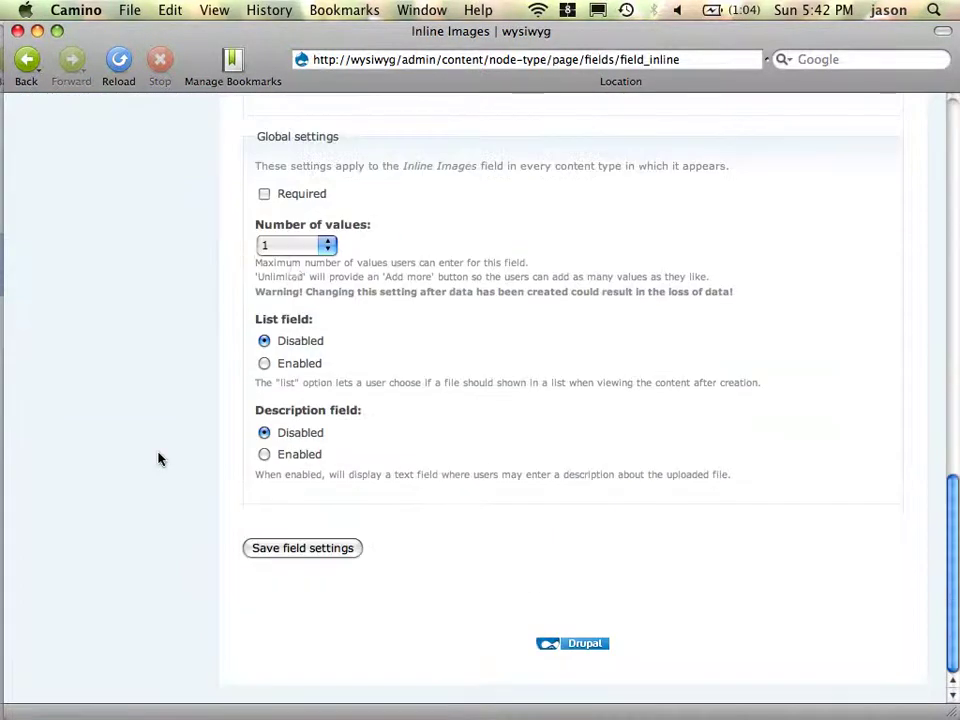
click(298, 248)
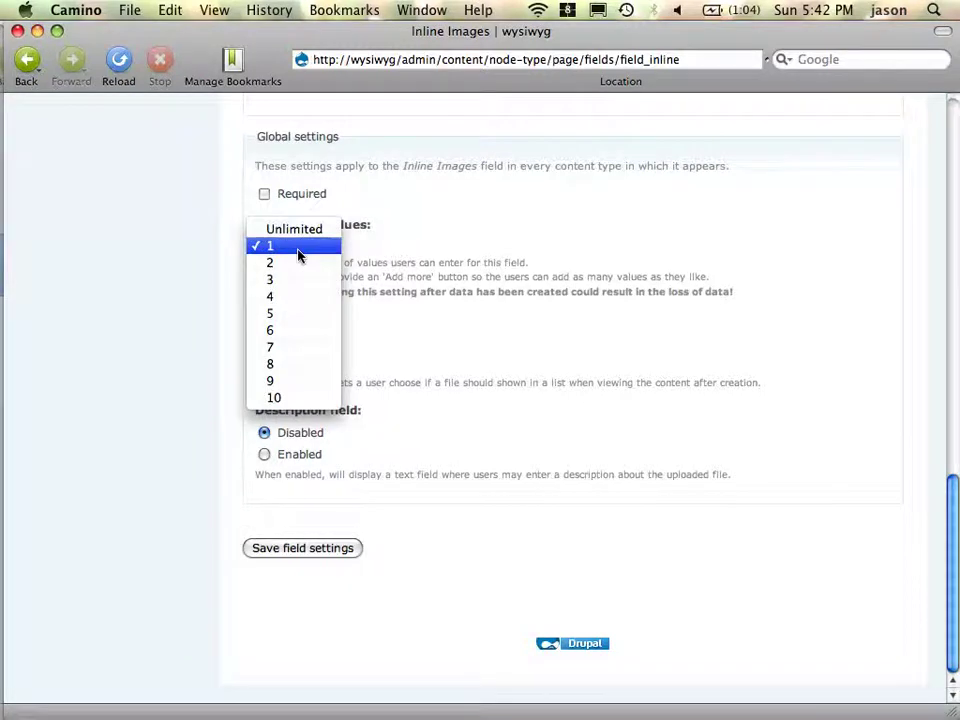
key(Up)
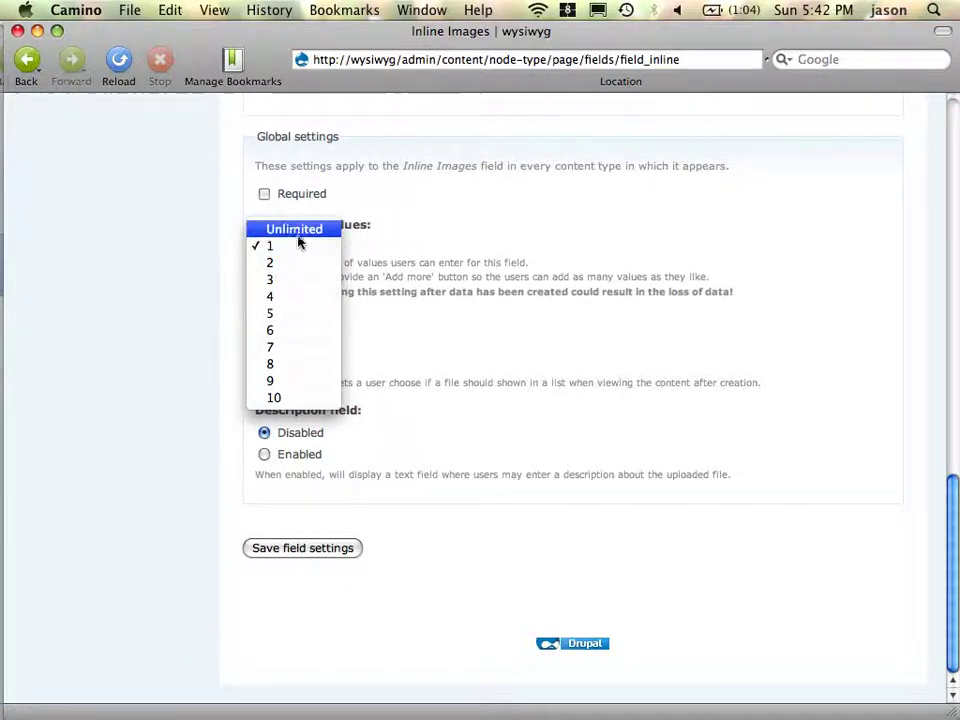
click(296, 232)
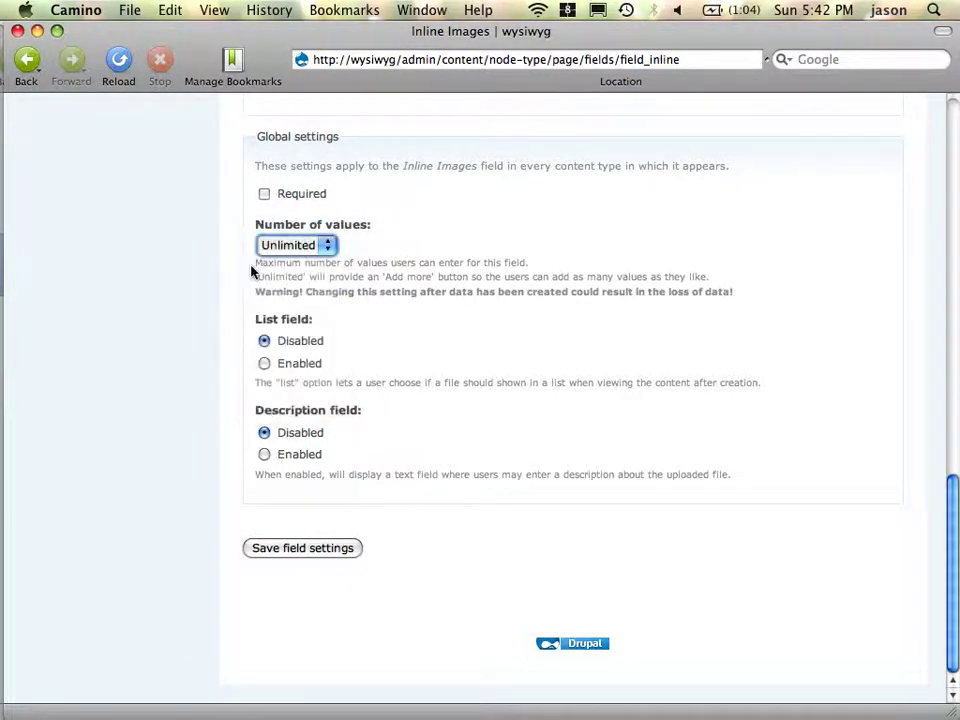
click(297, 549)
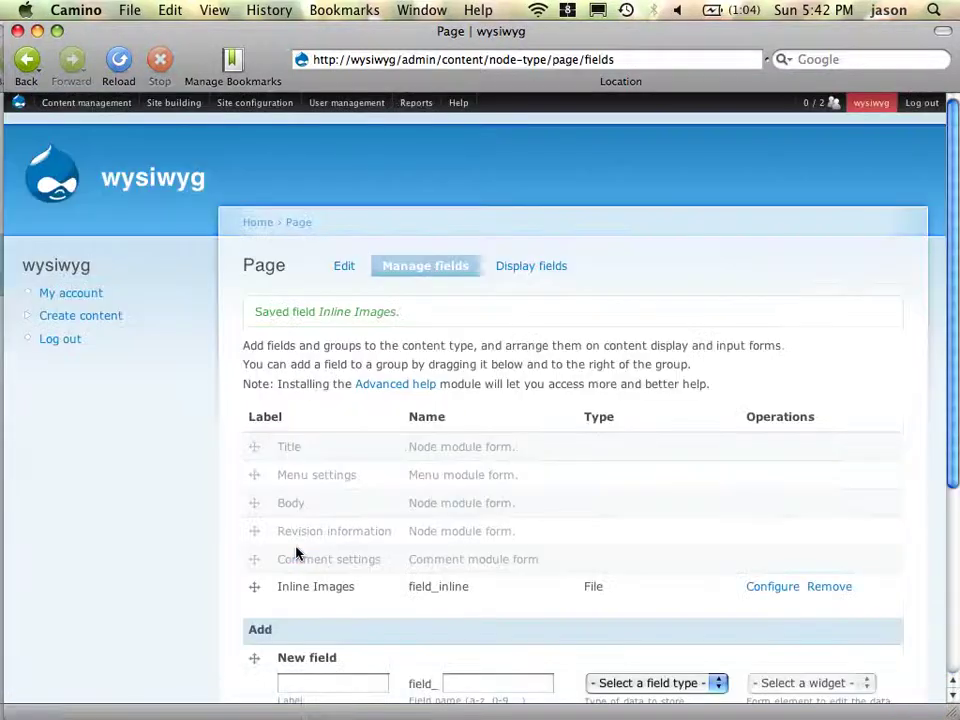
- In Firefox, edit the example page, place the caret at the body's start, and reach Inline Images
key(ctrl+Left)
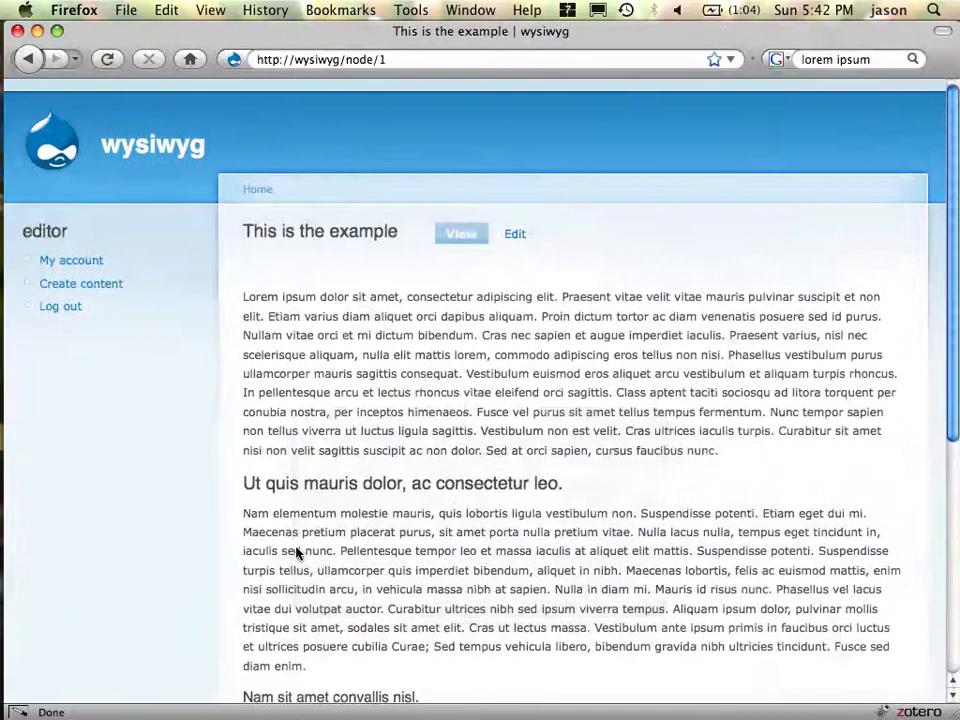
click(517, 242)
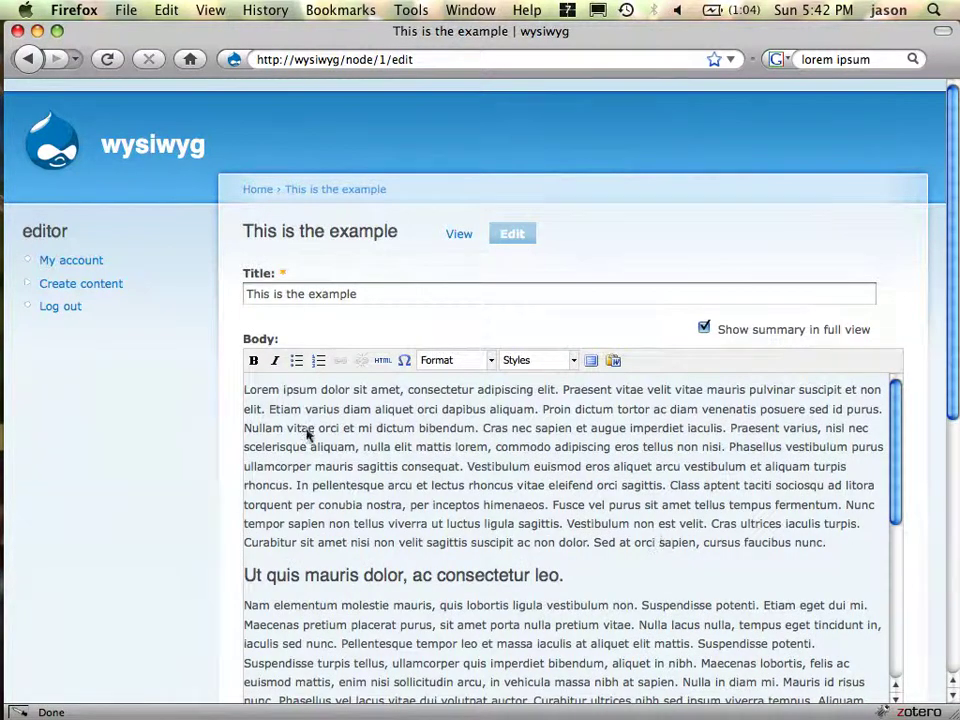
click(257, 398)
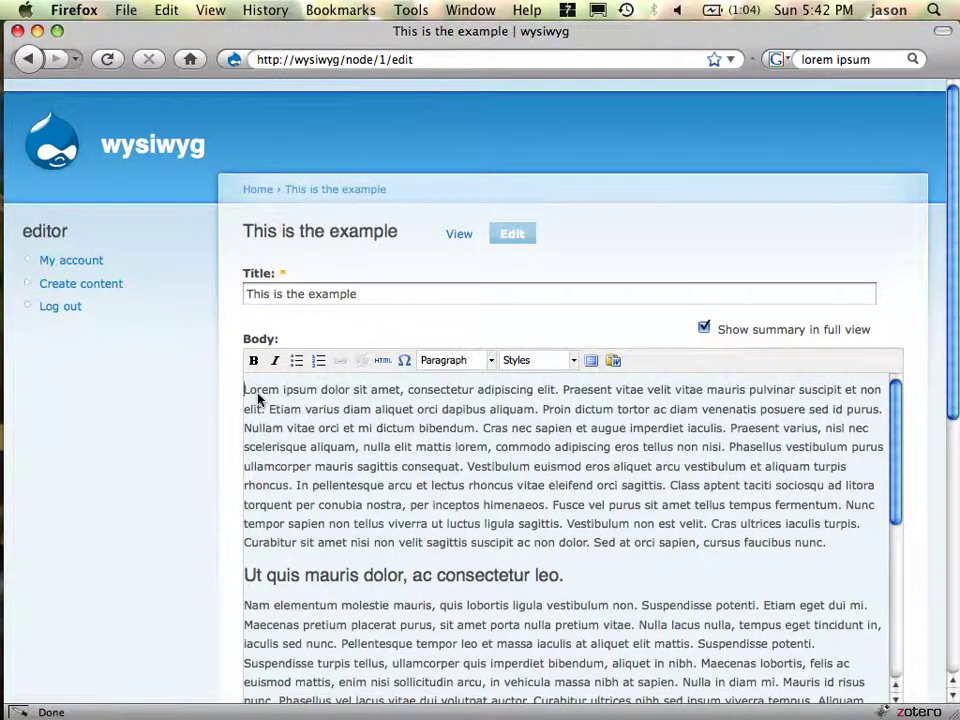
scroll(146, 540, down, 10)
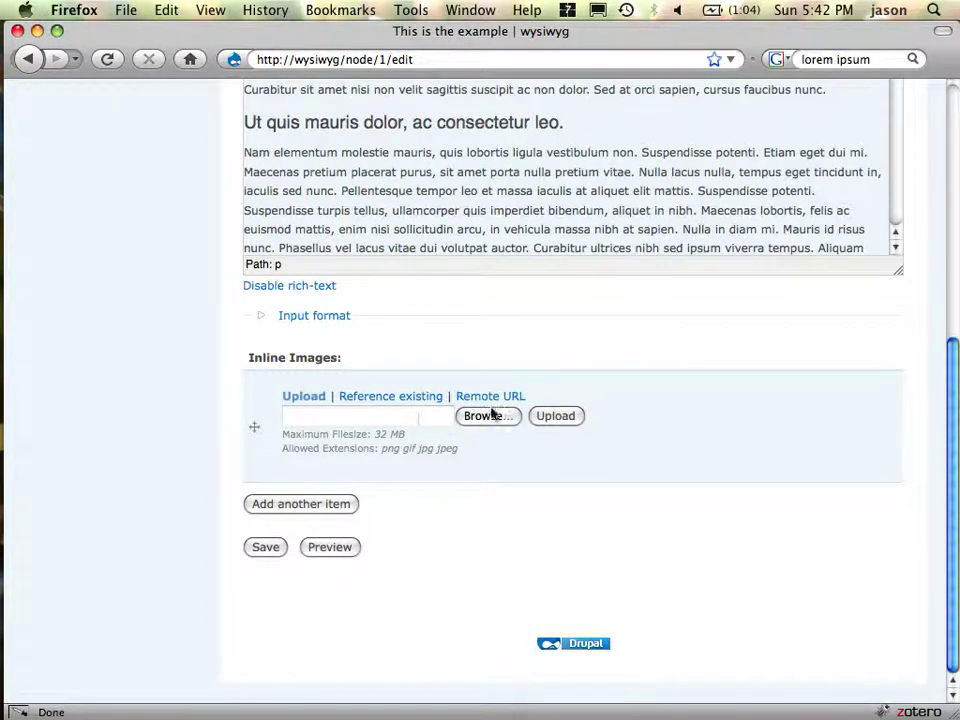
- Cut the Flickr photo's direct image URL from the saved link and return to the edit tab
key(super+Tab)
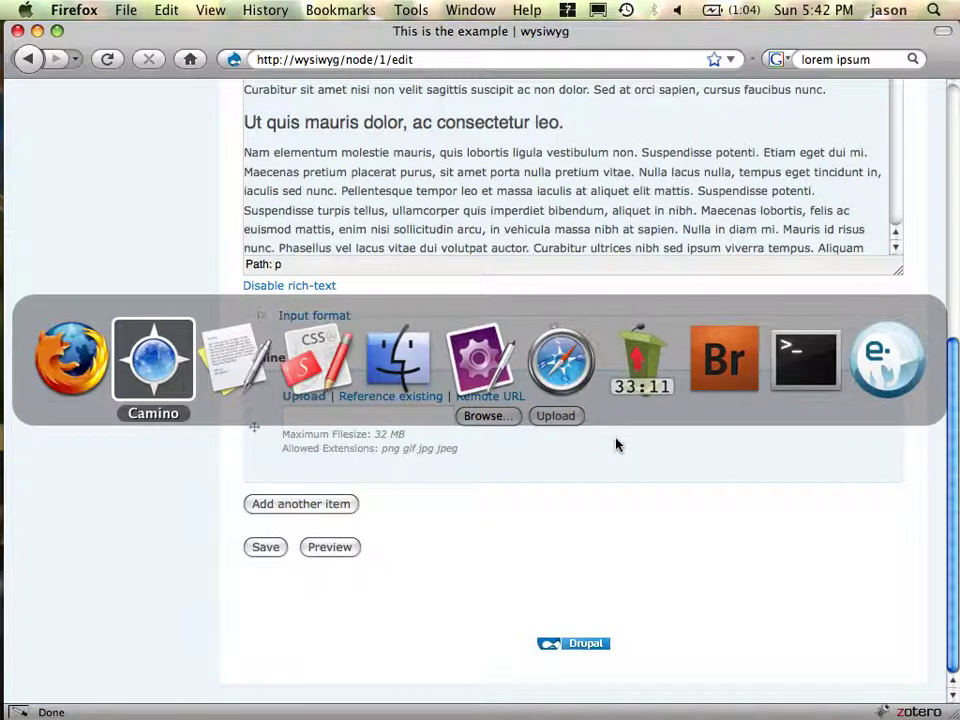
key(super+Tab)
key(super+Tab)
key(super+Tab)
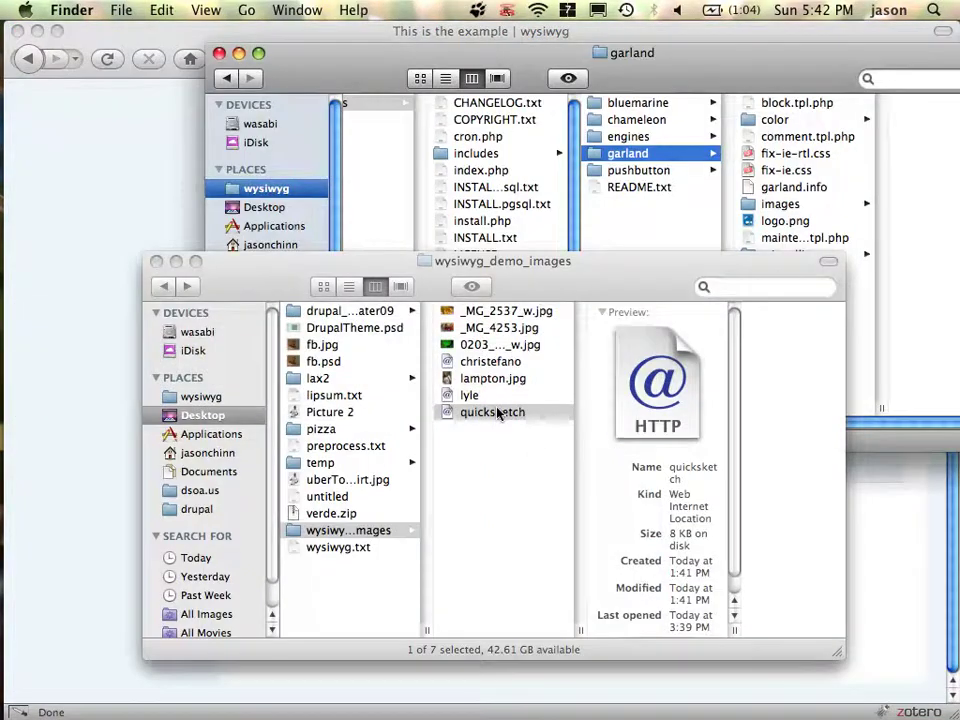
double_click(495, 413)
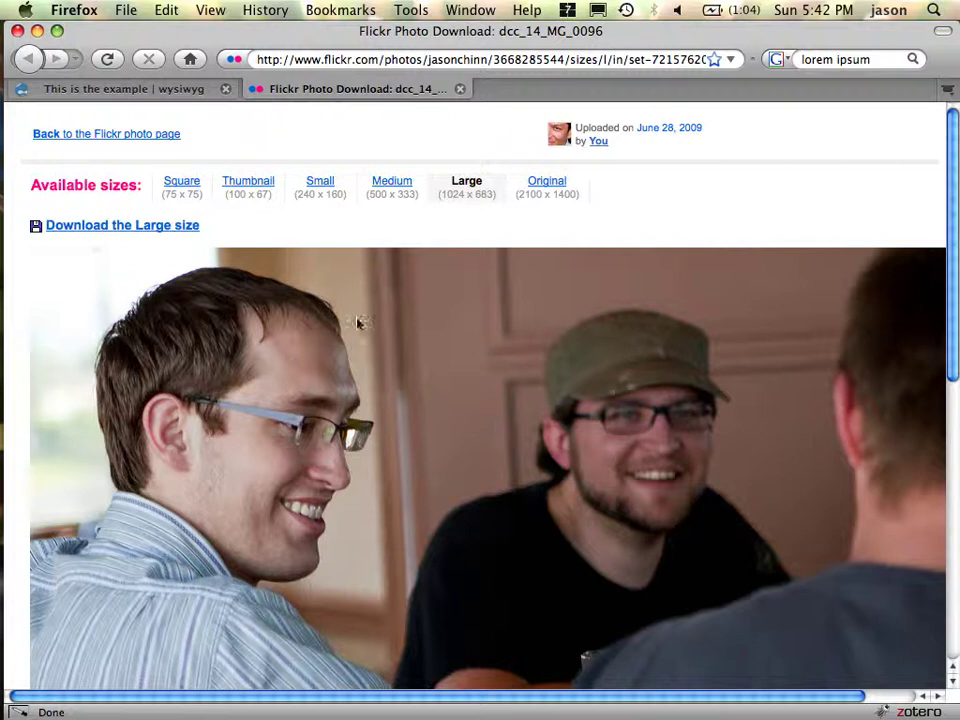
scroll(358, 322, down, 5)
scroll(253, 240, down, 7)
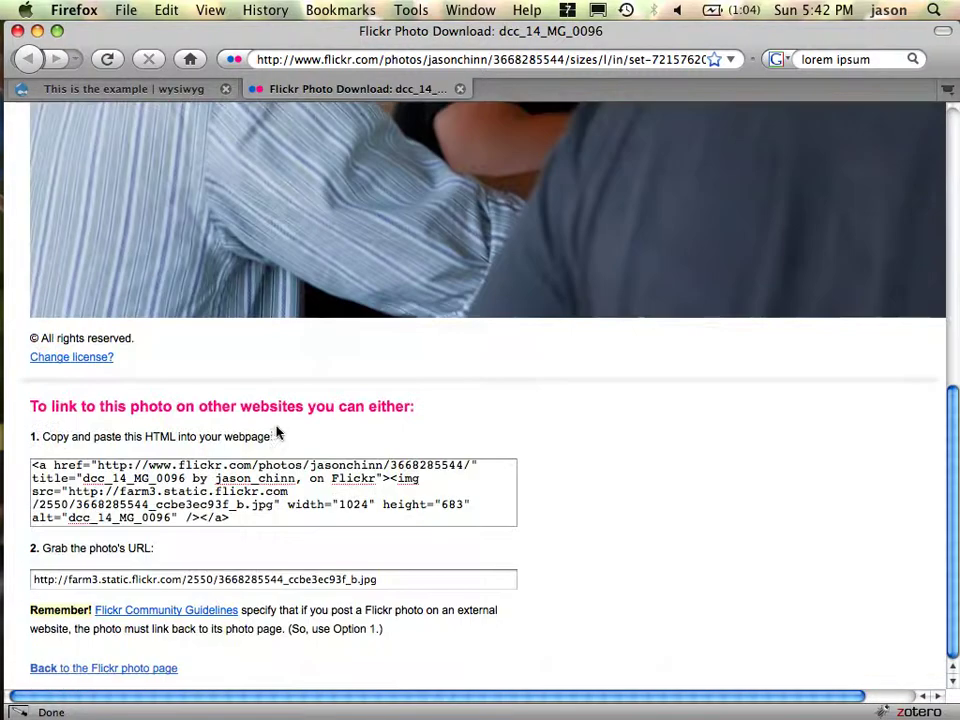
key(super+x)
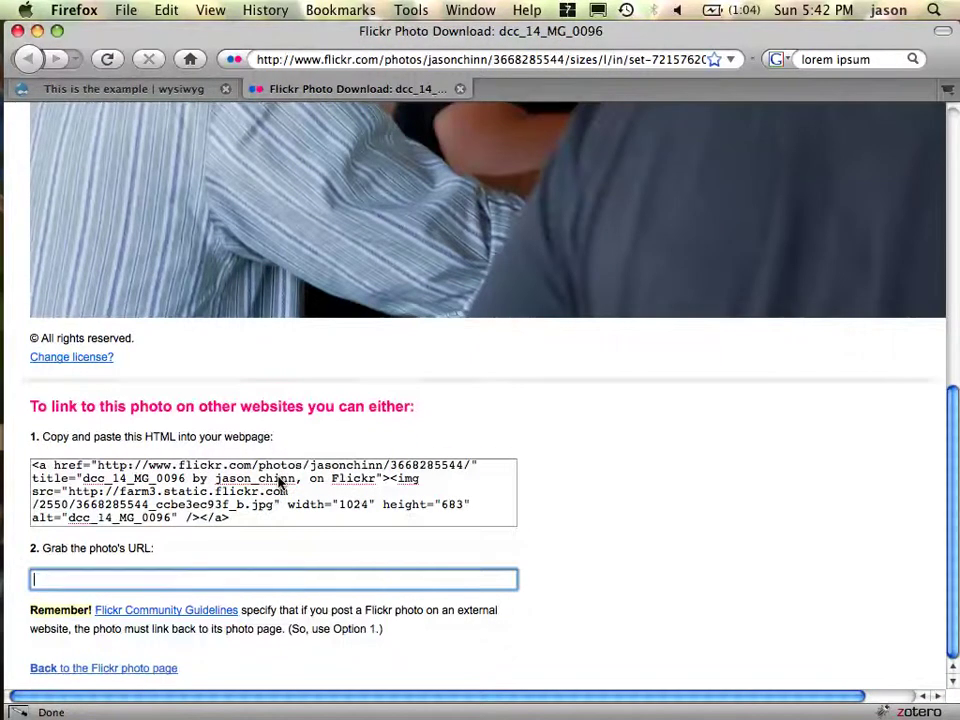
key(super+Tab)
key(super+Tab)
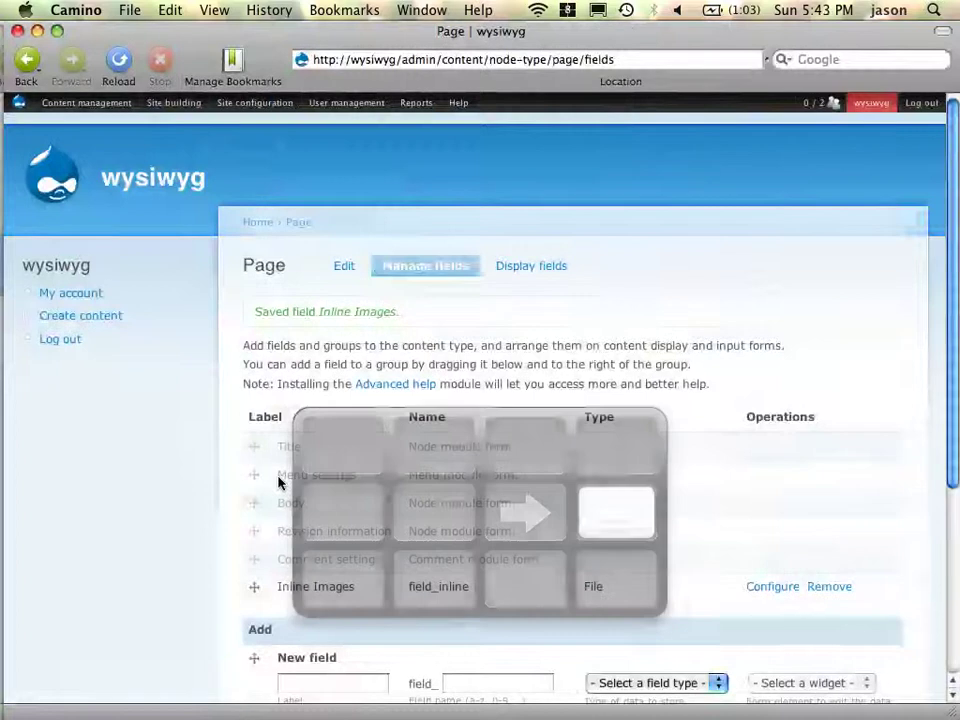
key(super+Tab)
key(super+Tab)
key(super+shift+Tab)
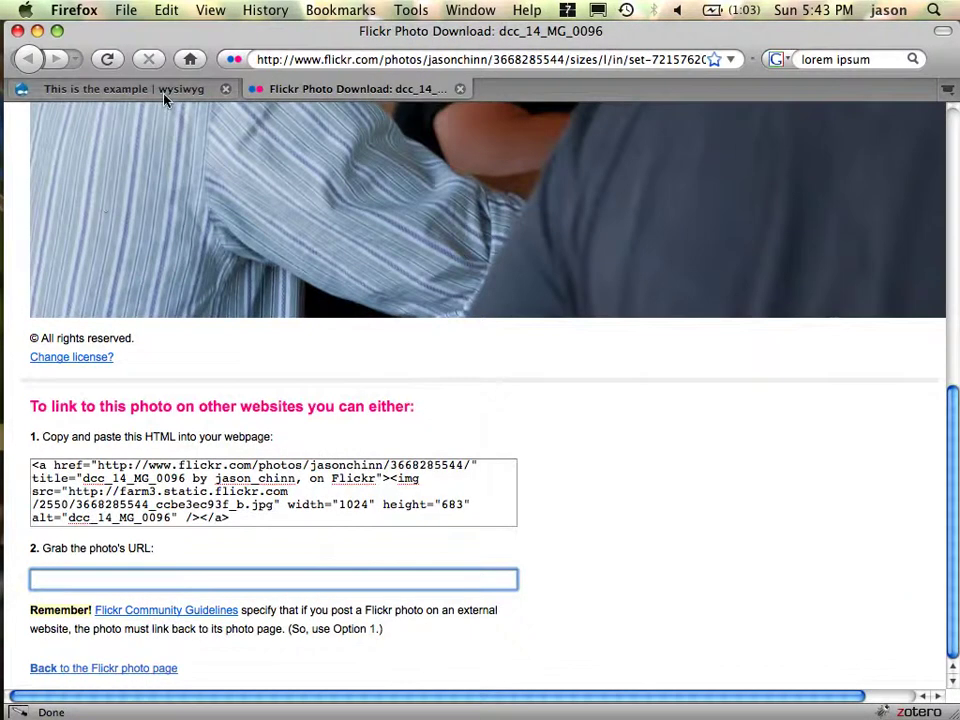
click(122, 88)
- Fetch the Flickr photo into Inline Images from its pasted web address
click(466, 420)
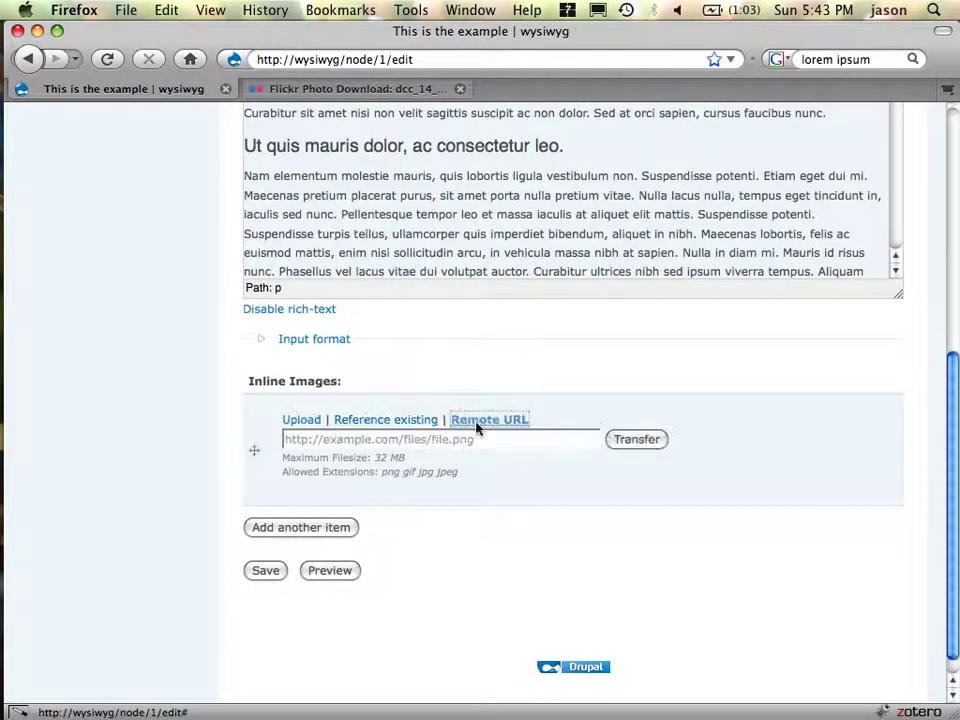
click(482, 440)
key(super+v)
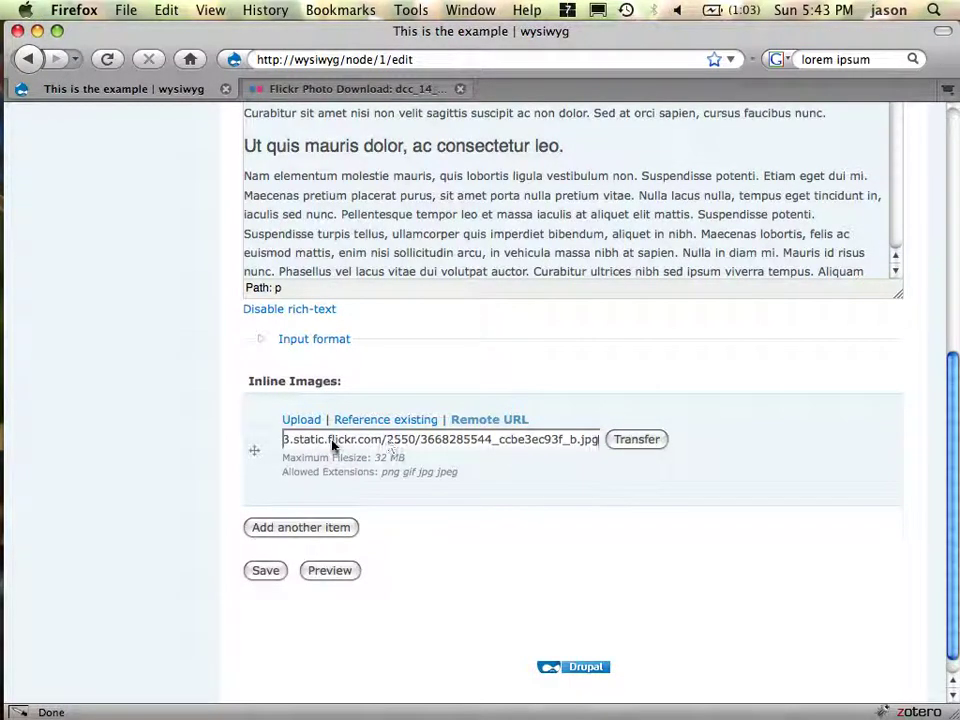
drag(333, 445, 596, 487)
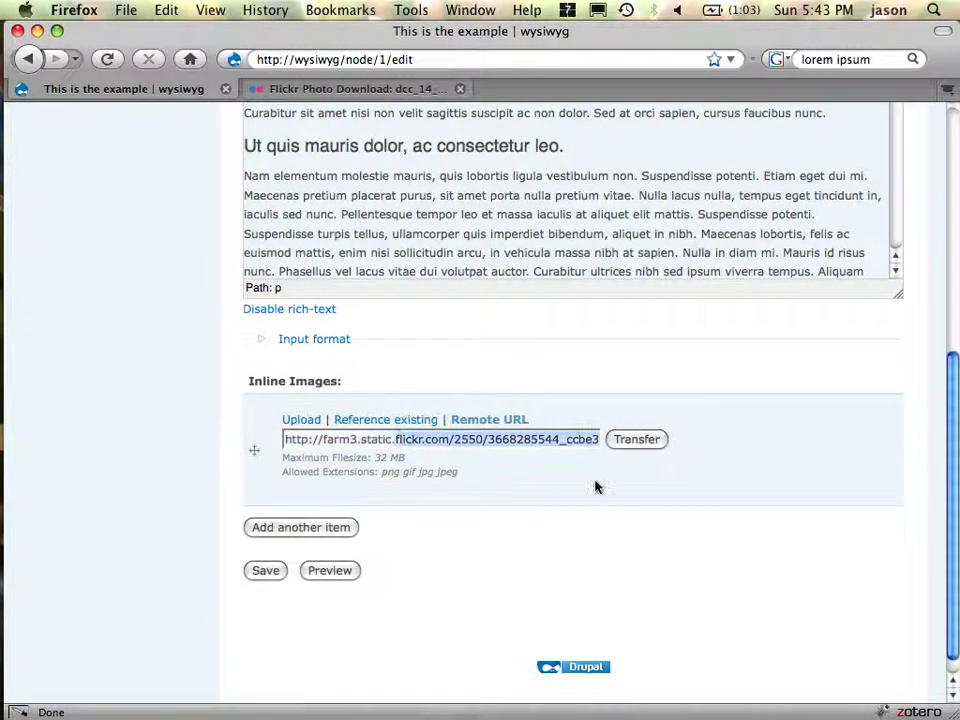
click(637, 443)
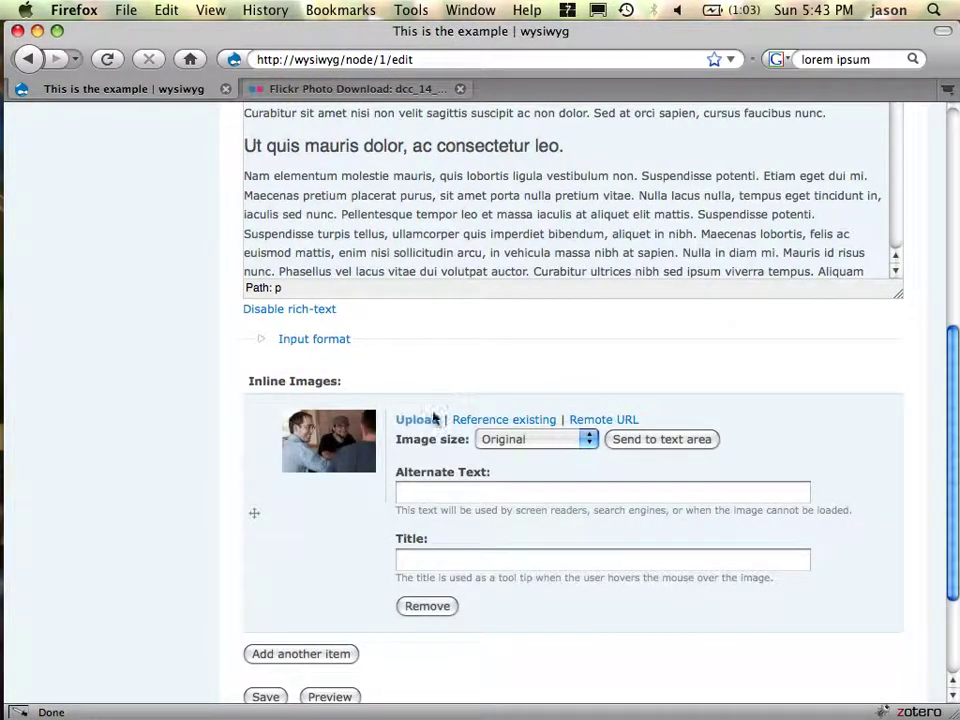
- Set the photo to inline_horizontal, alt text 'alt text goes here', title 'this is a title'
click(527, 443)
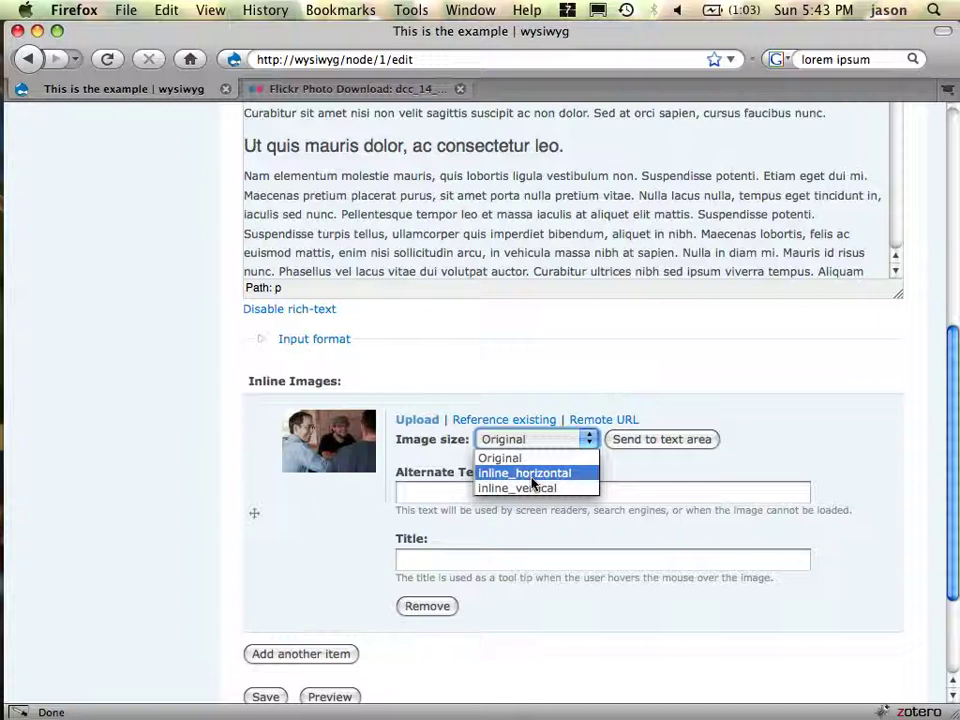
click(531, 478)
click(507, 497)
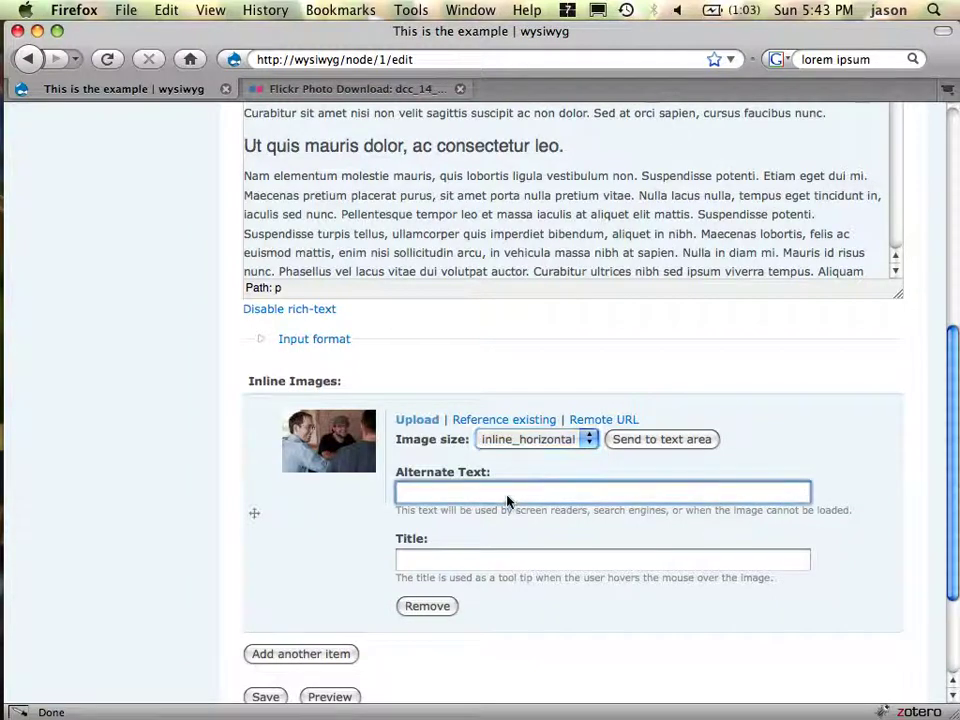
text(alt)
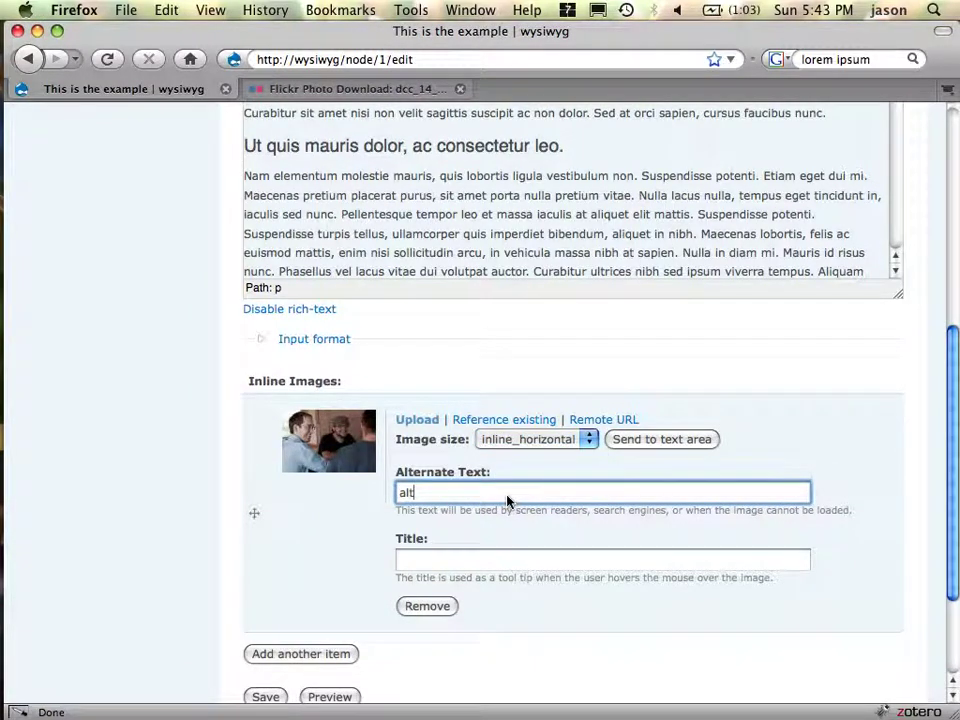
text( ce)
text(xt goes ehre)
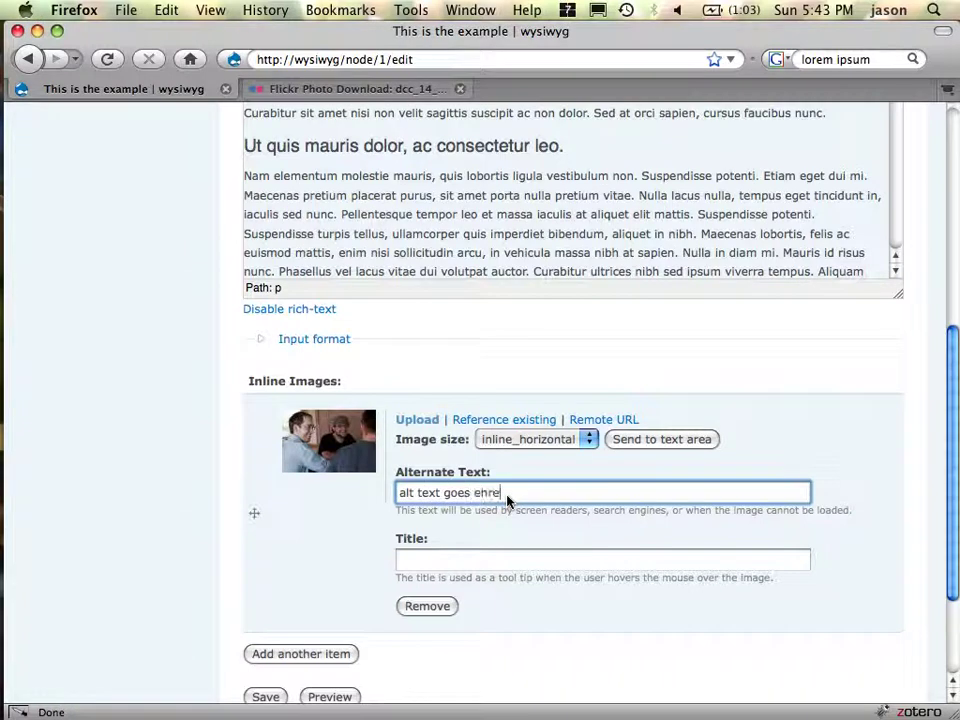
key(BackSpace)
key(BackSpace)
key(BackSpace)
key(BackSpace)
text(here)
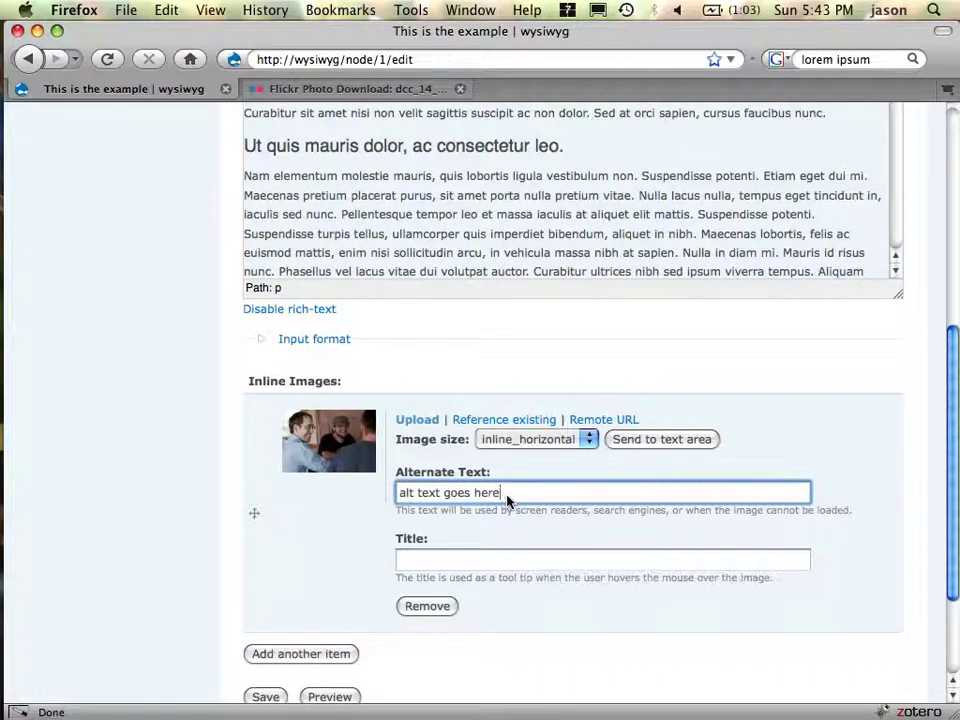
key(Tab)
text(this is a title)
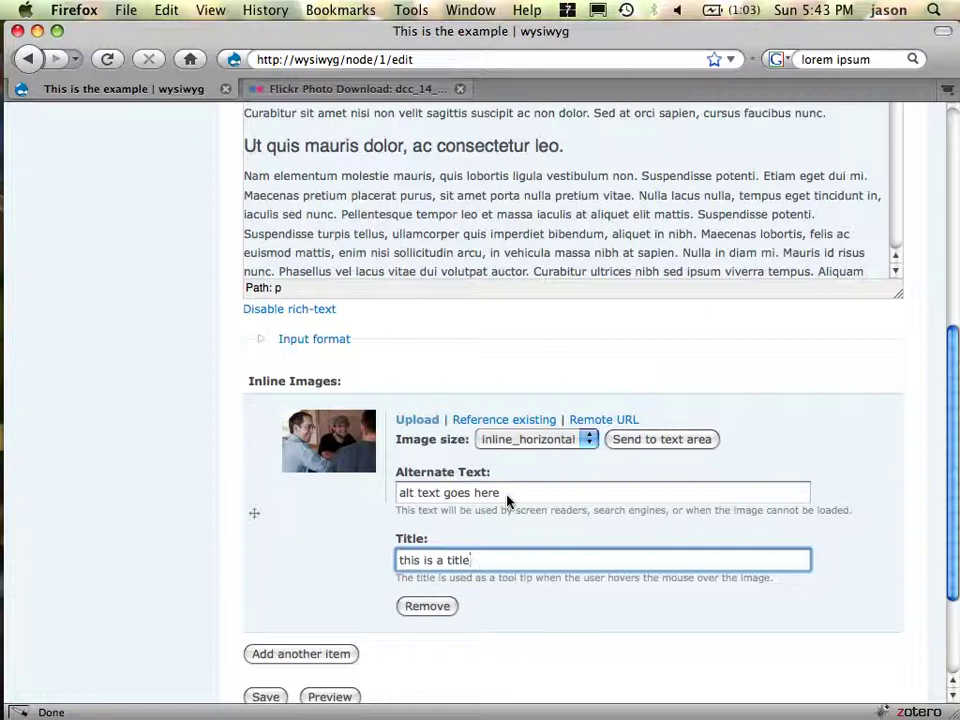
- Send the Flickr photo into the body and give it the Image Left style
click(698, 450)
scroll(637, 215, up, 10)
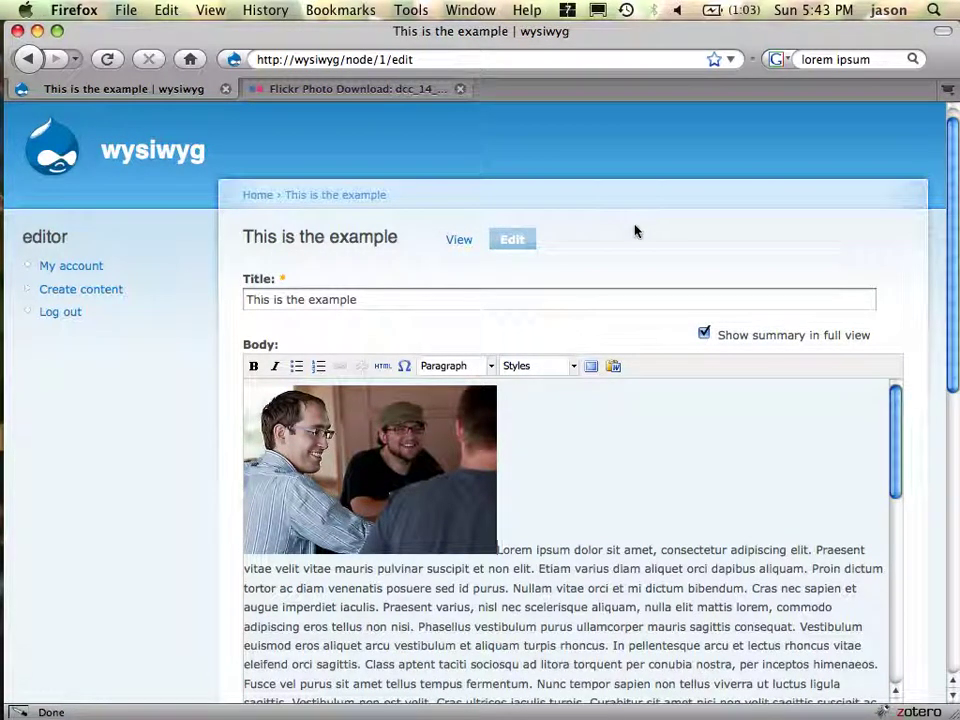
click(444, 439)
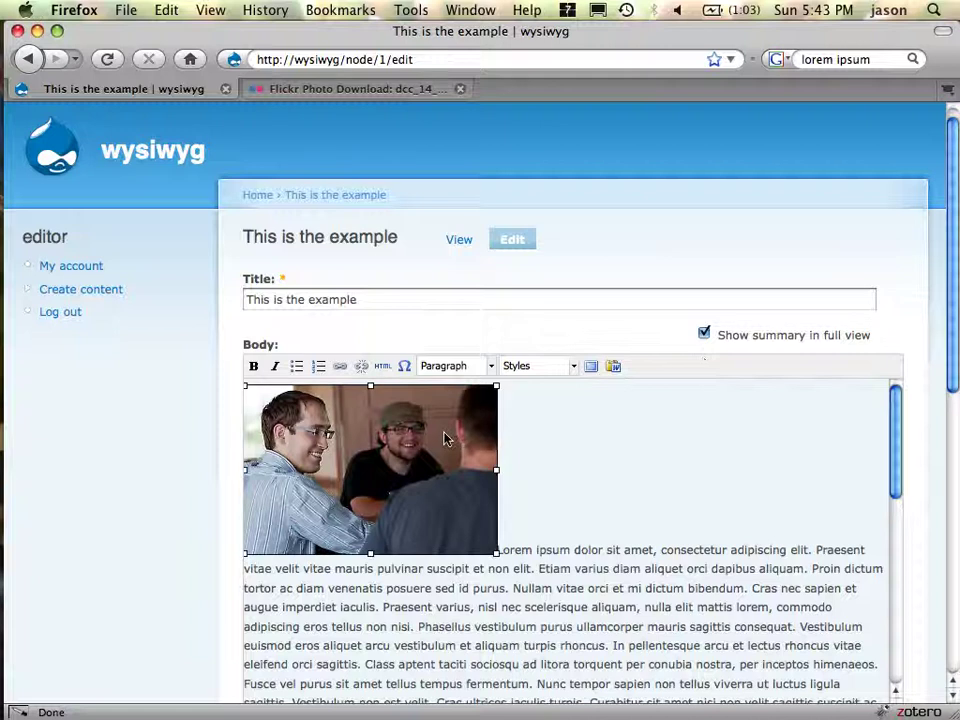
click(558, 369)
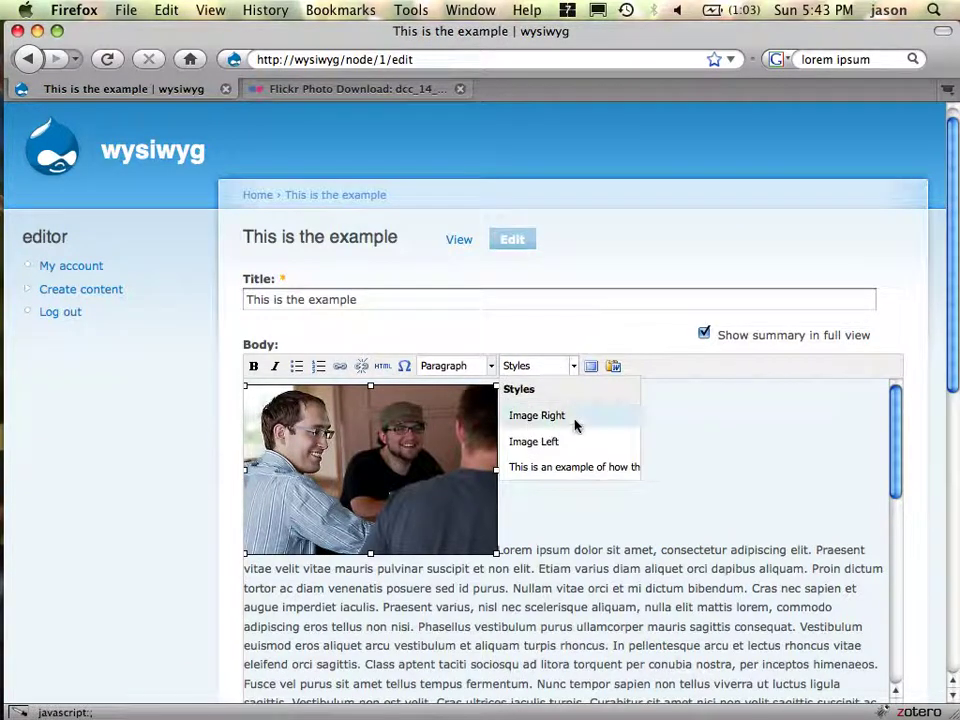
click(588, 483)
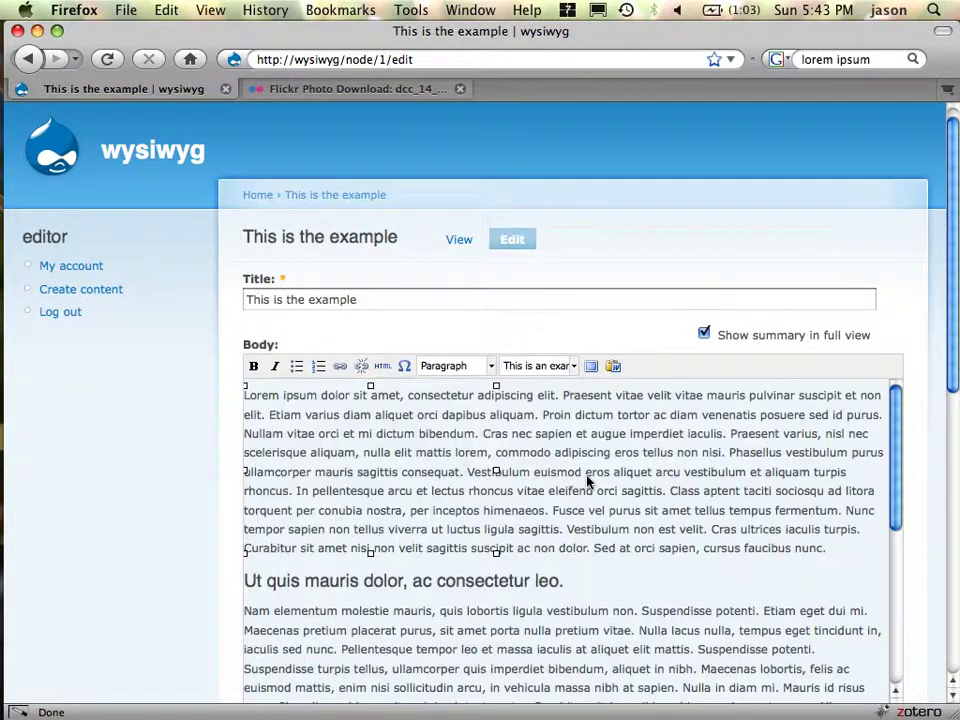
click(558, 368)
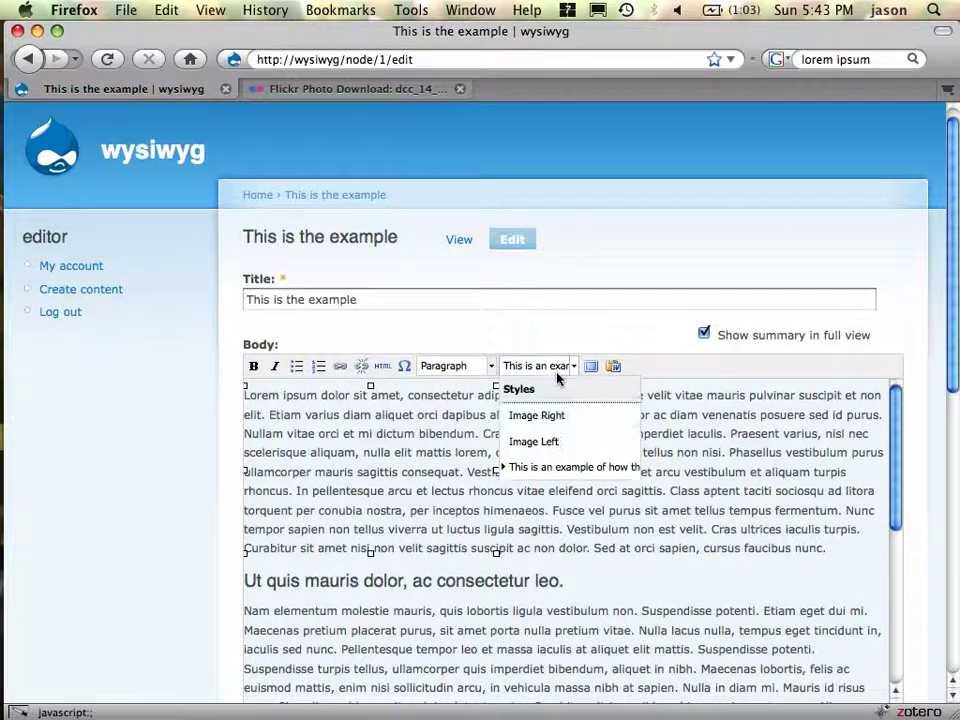
click(562, 442)
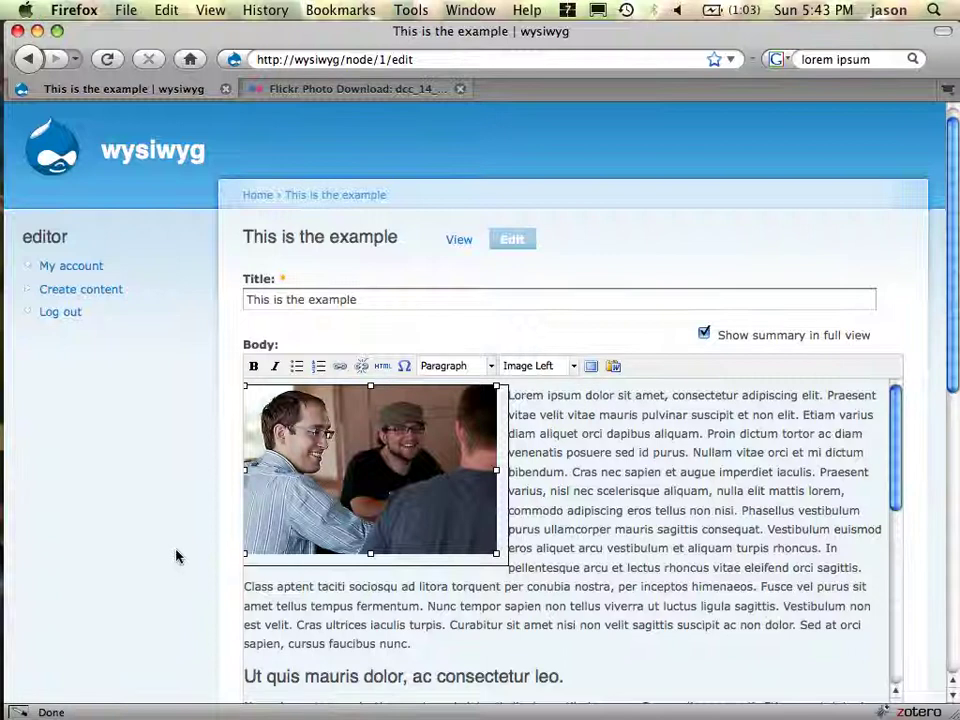
scroll(176, 557, down, 15)
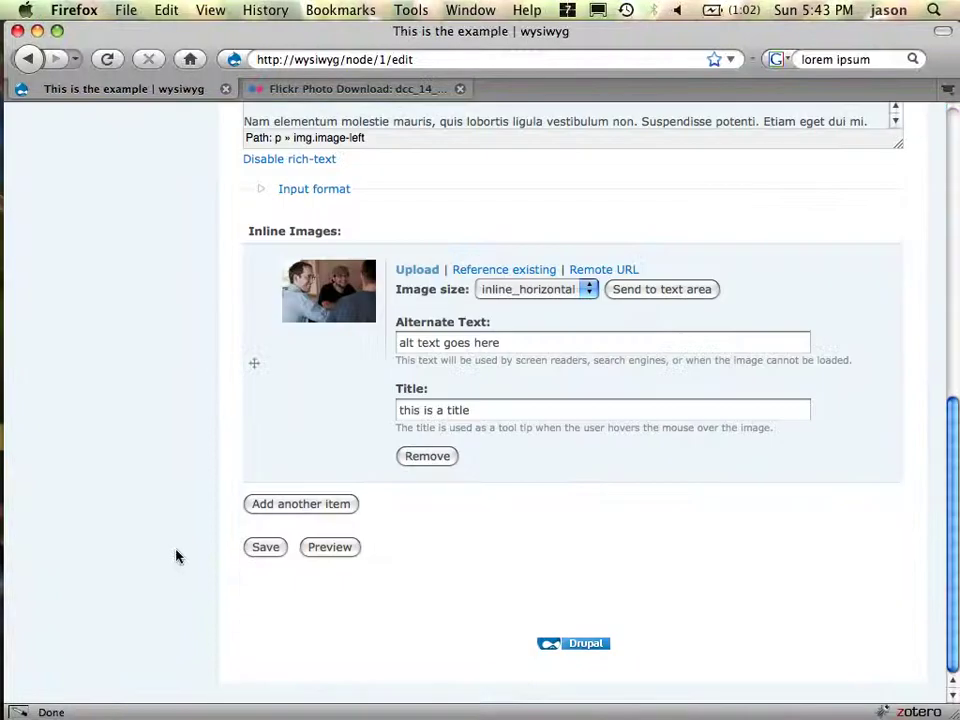
- Save the page and confirm the floated photo shows its 'this is a title' tooltip
click(265, 547)
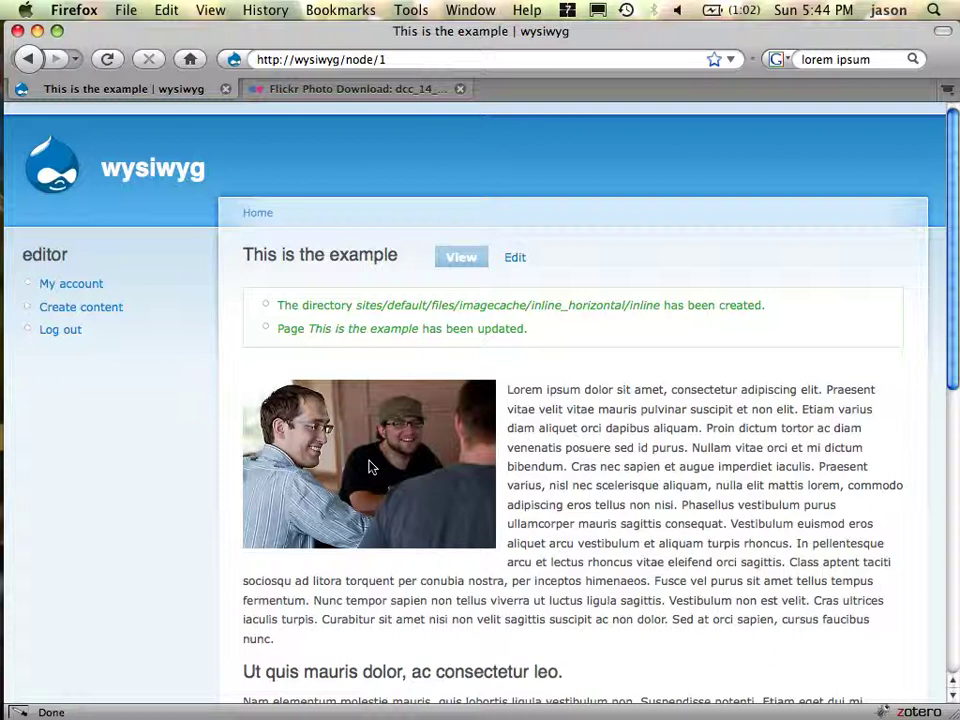
mouse_move(370, 467)
key(super+Tab)
key(Escape)
- View the photo alone and inspect its inline_horizontal imagecache path and file name
right_click(390, 452)
click(445, 456)
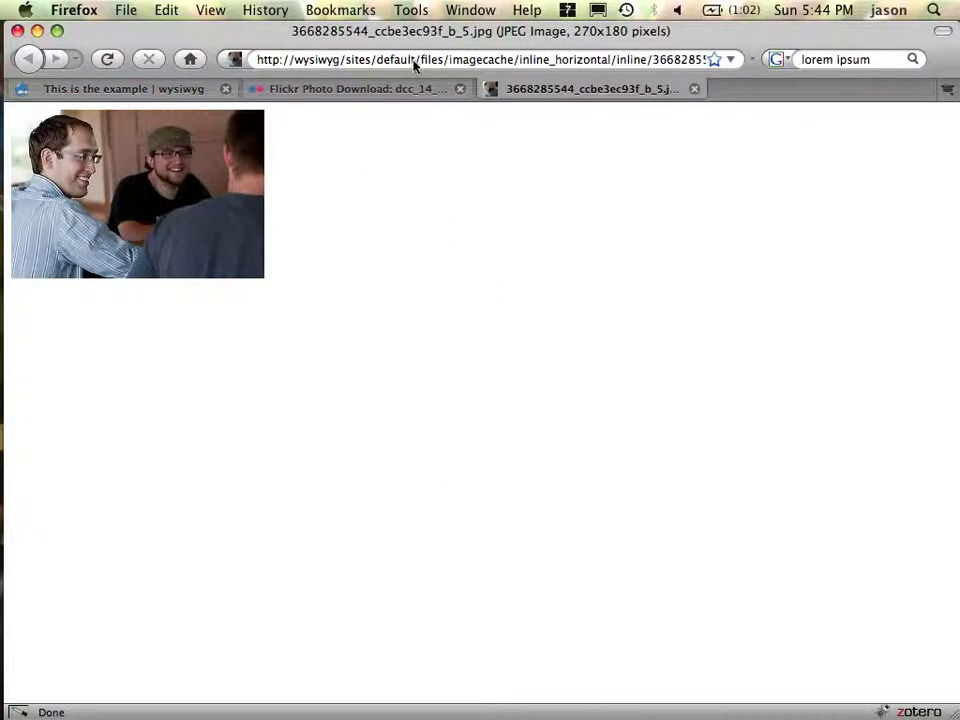
drag(414, 64, 715, 66)
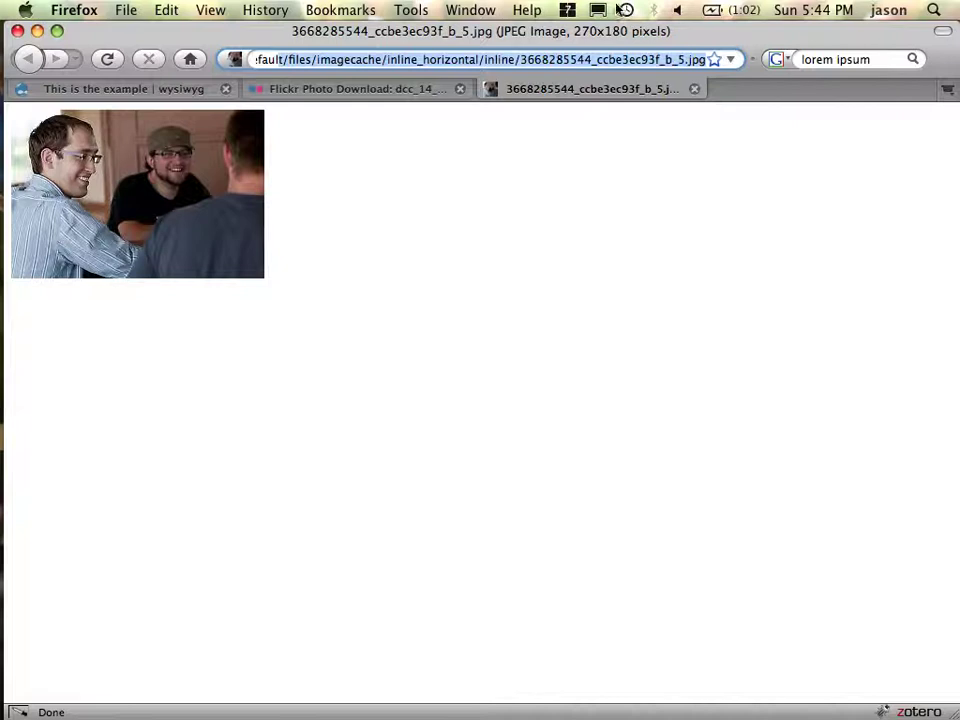
click(537, 62)
drag(521, 61, 706, 62)
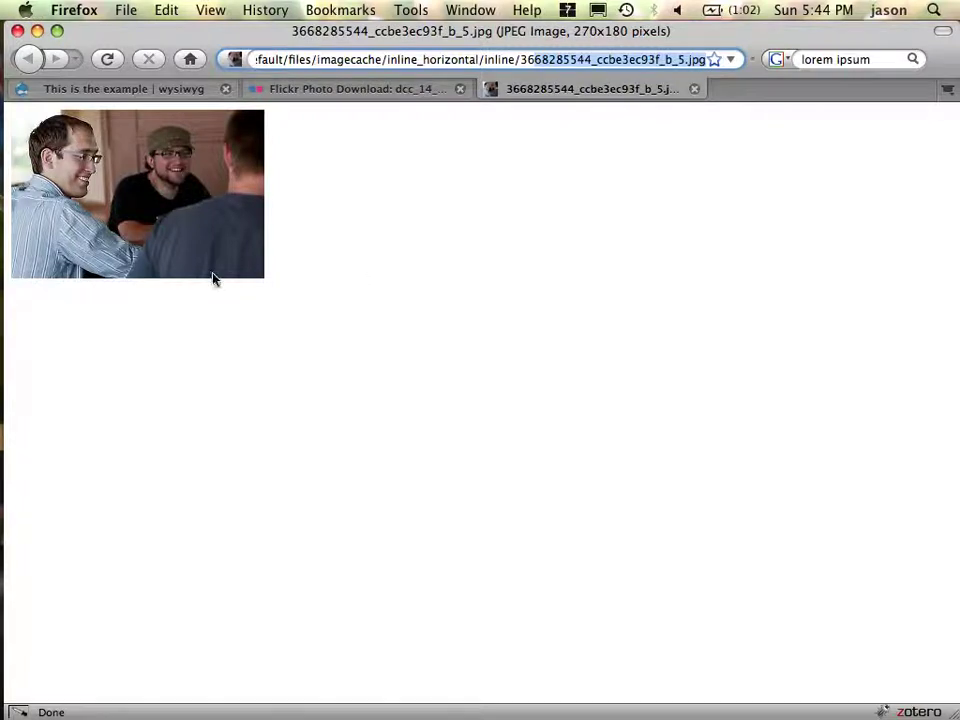
key(super+Tab)
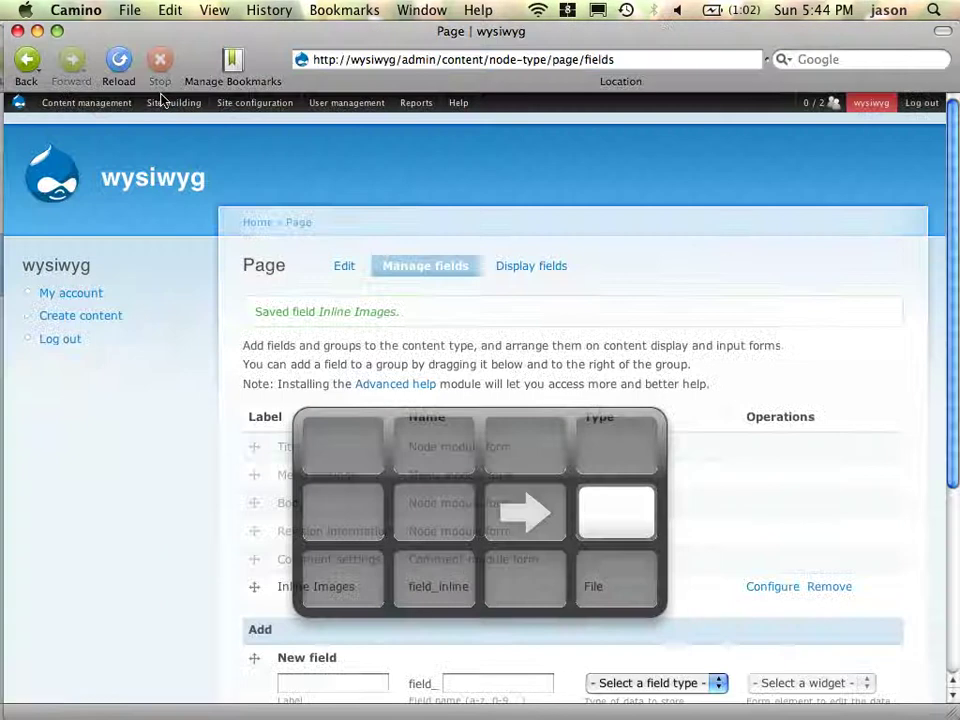
- Go to the Page type's Inline Images field settings and expand Path settings
mouse_move(74, 108)
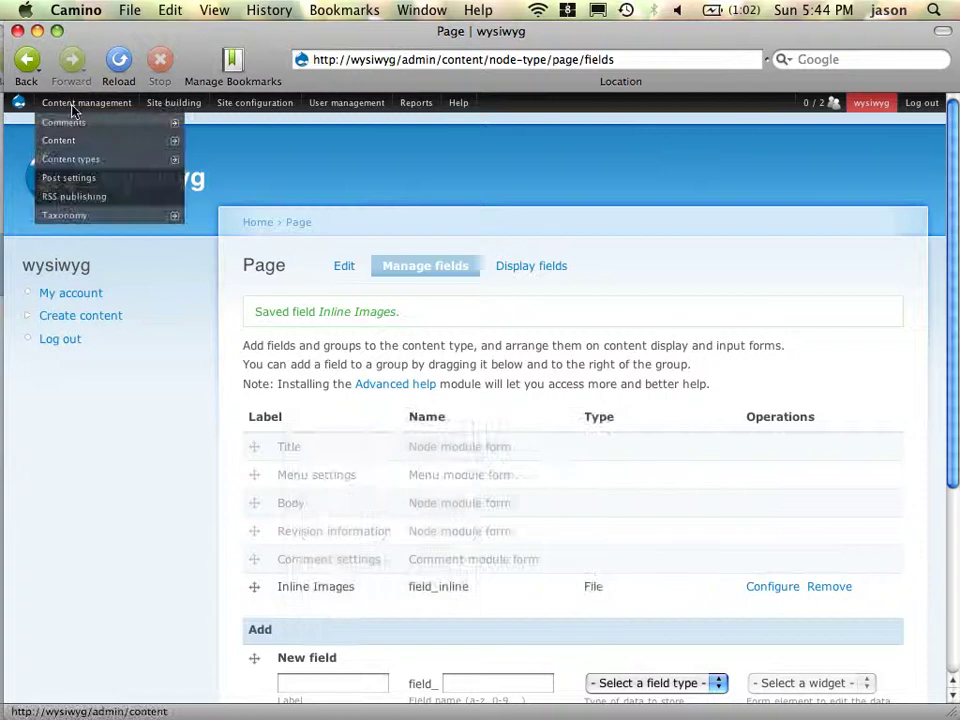
mouse_move(74, 162)
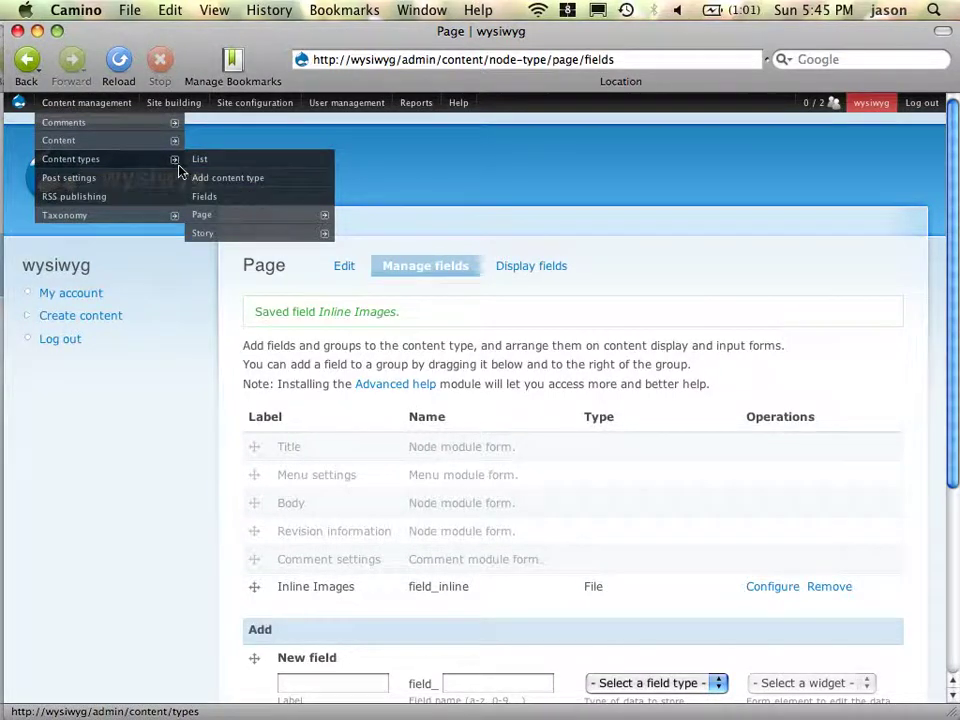
mouse_move(242, 214)
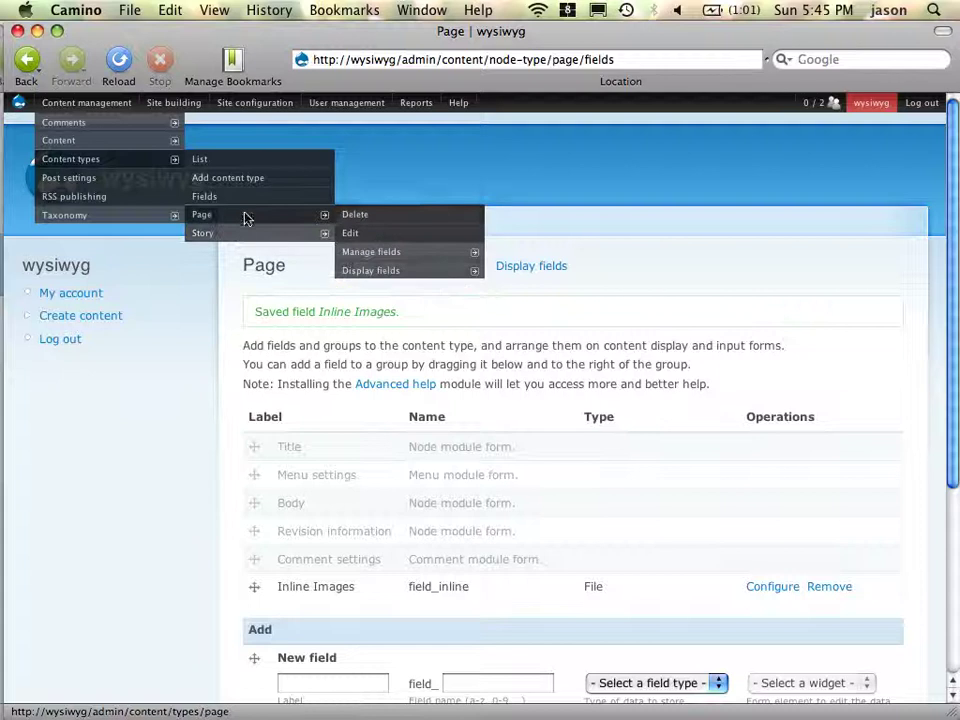
mouse_move(410, 253)
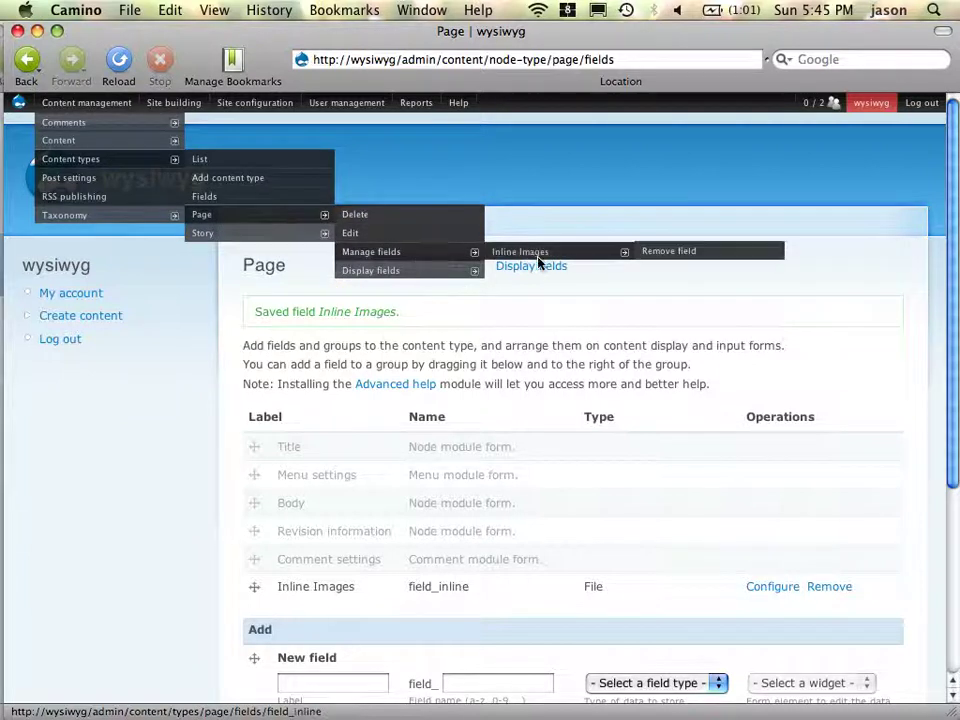
click(594, 256)
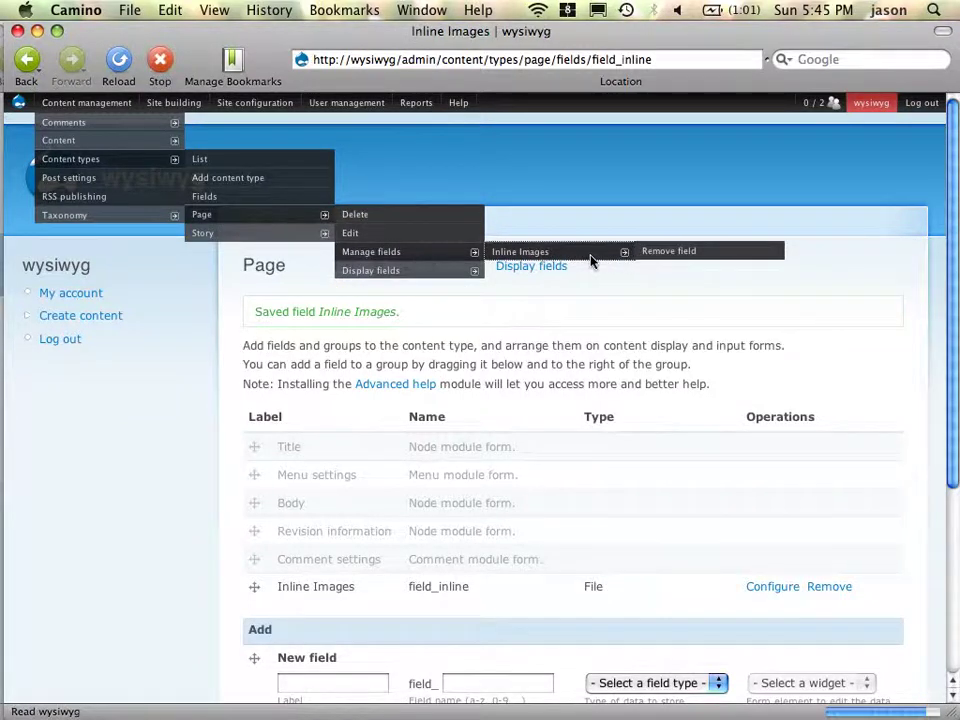
scroll(563, 435, down, 10)
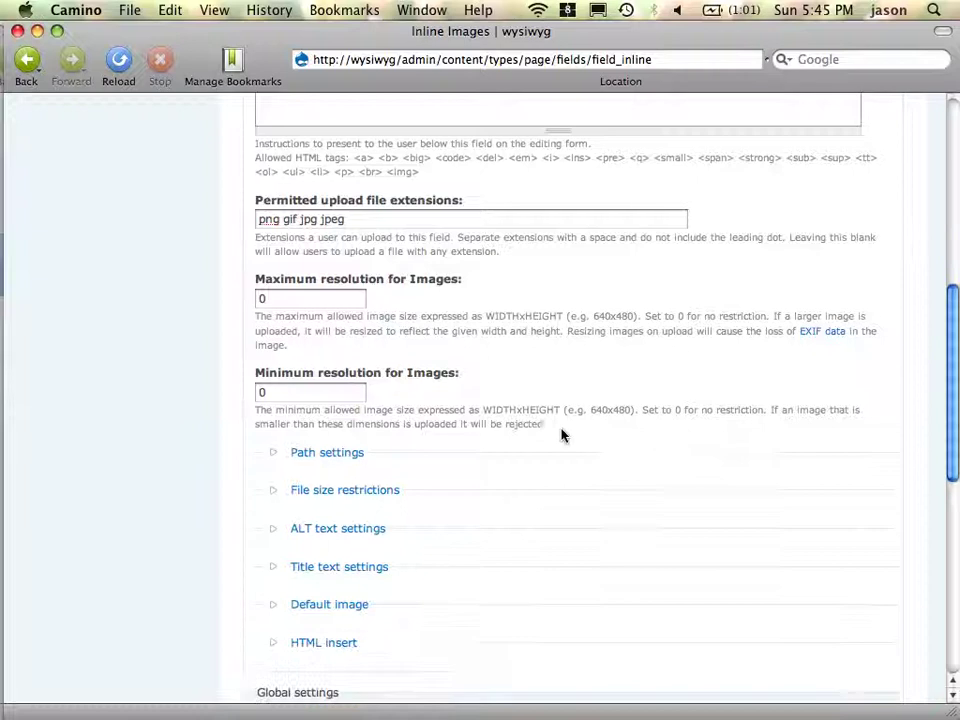
click(320, 453)
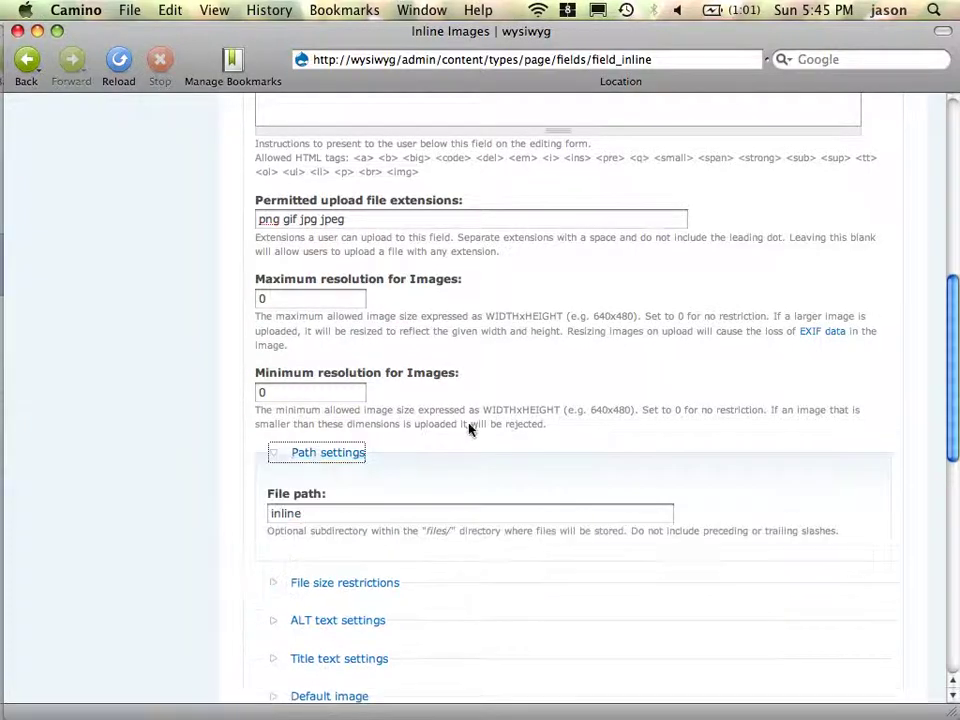
scroll(478, 428, down, 9)
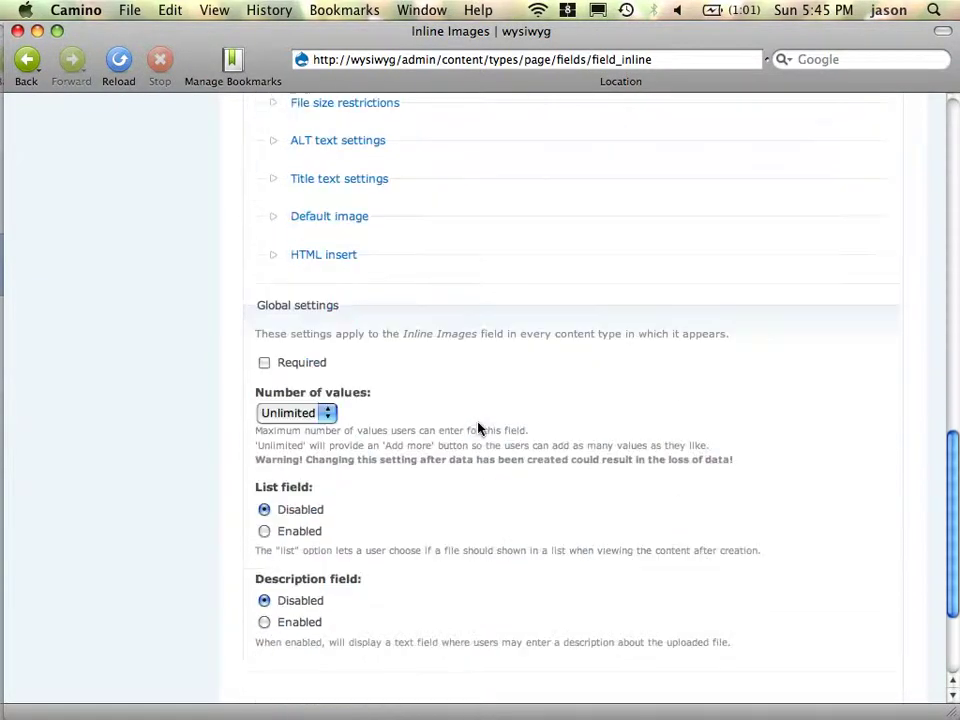
scroll(478, 428, up, 12)
scroll(478, 428, up, 2)
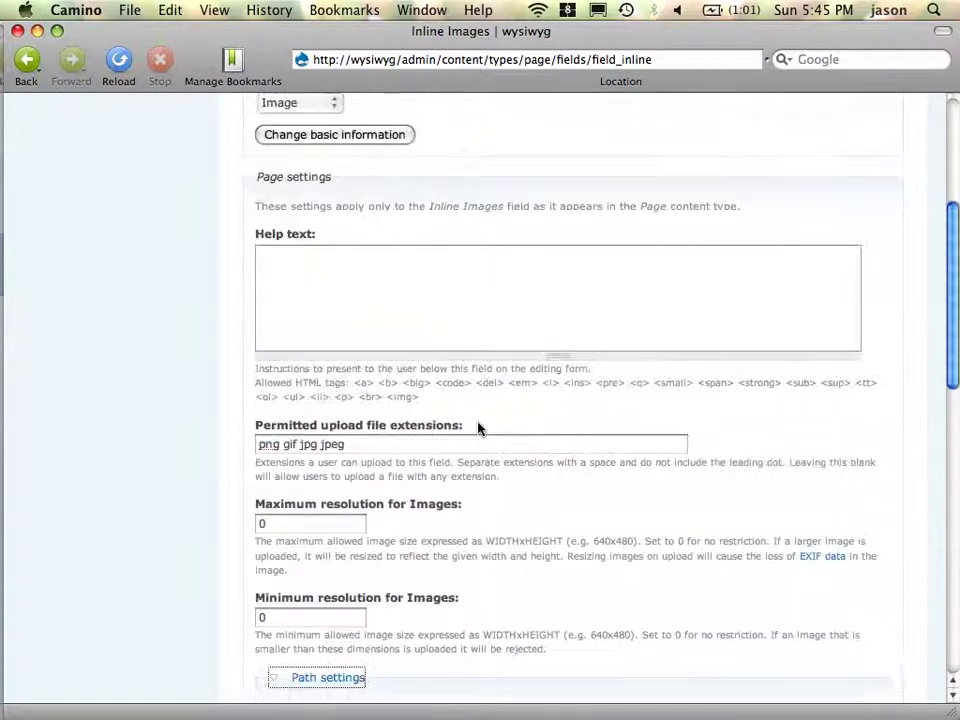
scroll(478, 428, up, 6)
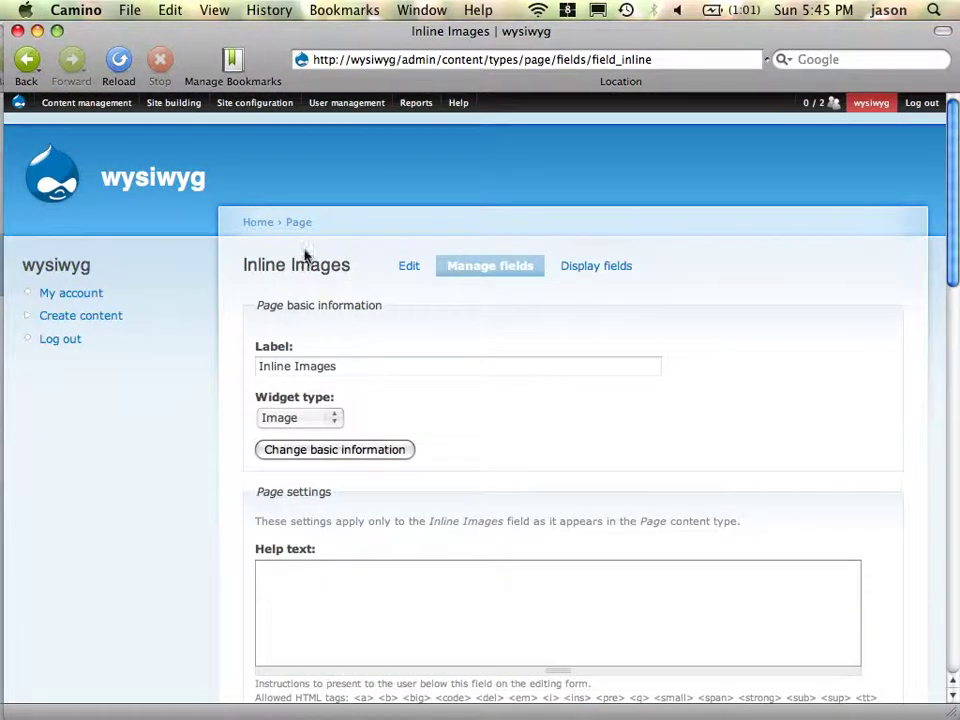
mouse_move(255, 102)
- Return to the 'This is the example' page in Firefox and open its edit form
key(super+Tab)
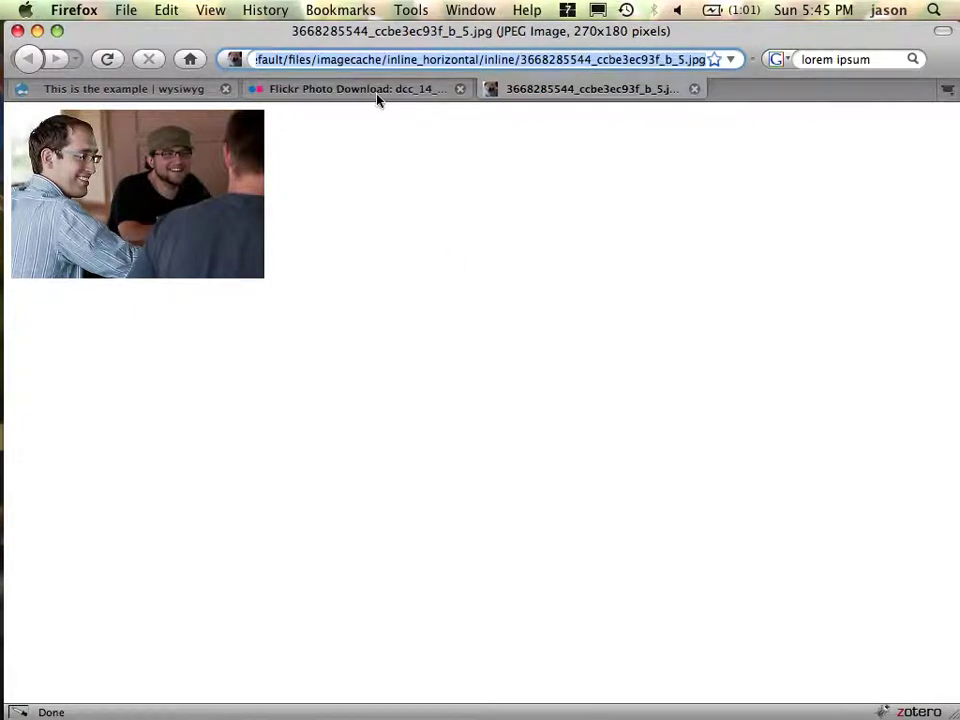
click(182, 92)
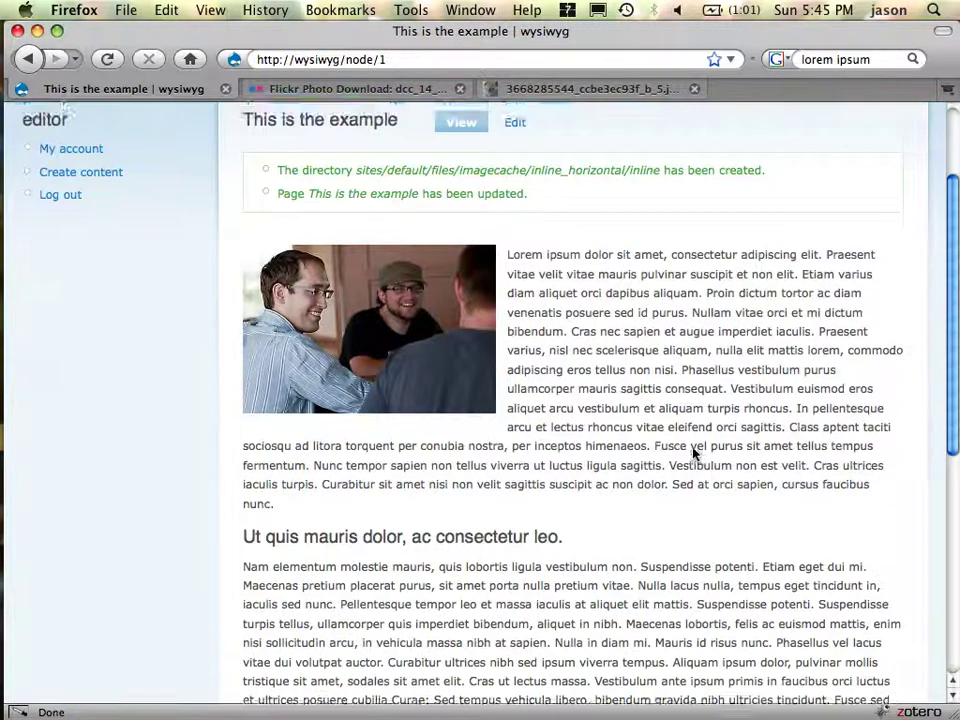
scroll(692, 450, down, 3)
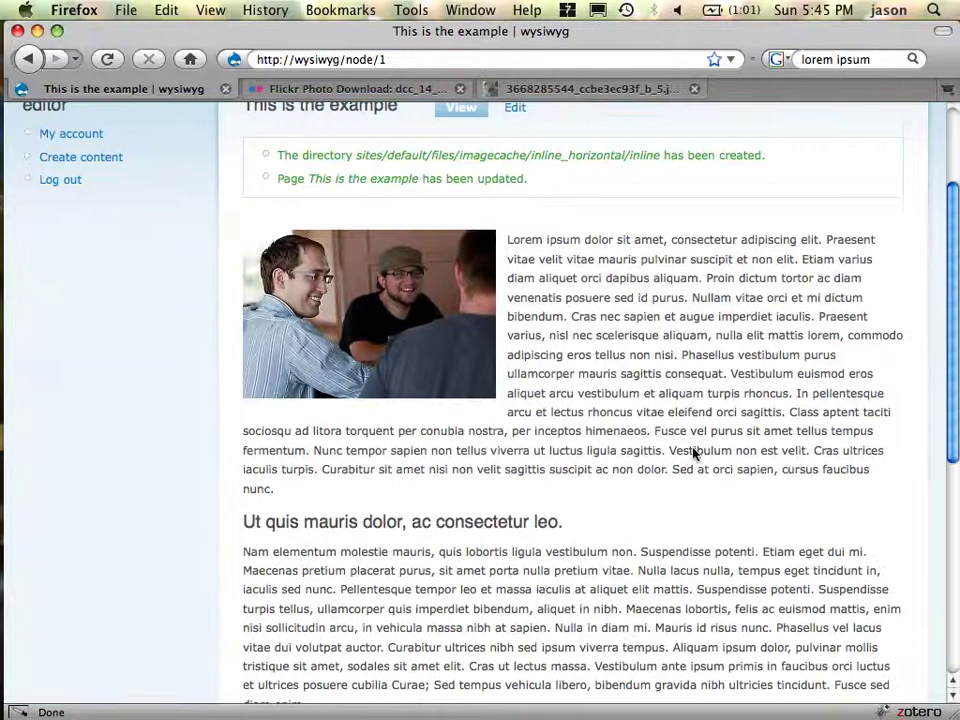
click(515, 108)
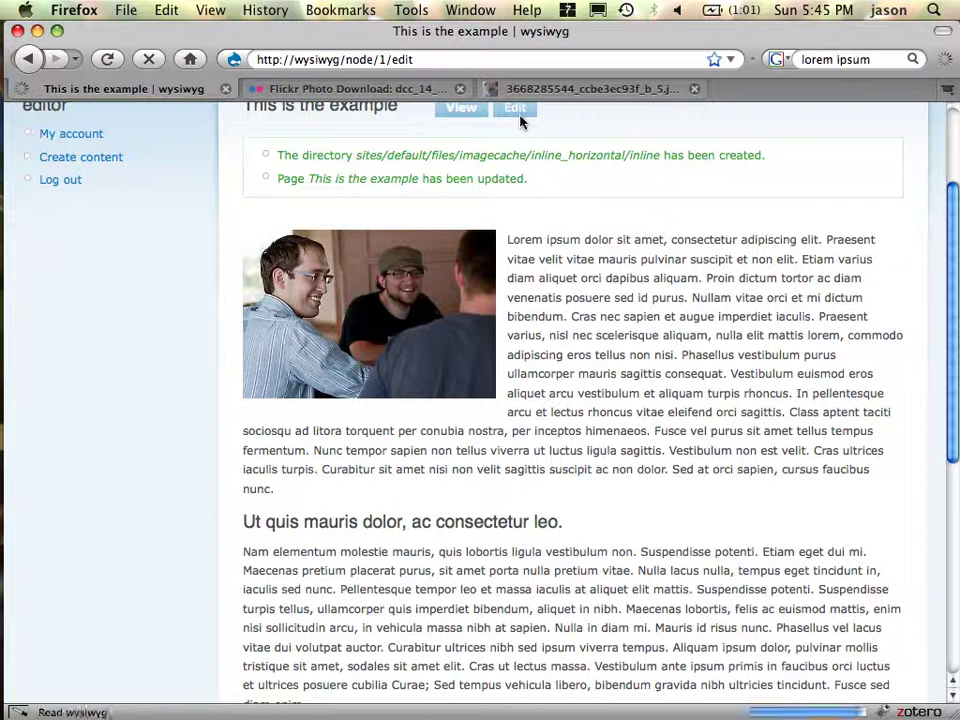
- Place the cursor at the 'Ut quis mauris' heading and add a second Inline Images slot
scroll(615, 551, down, 10)
scroll(615, 551, up, 7)
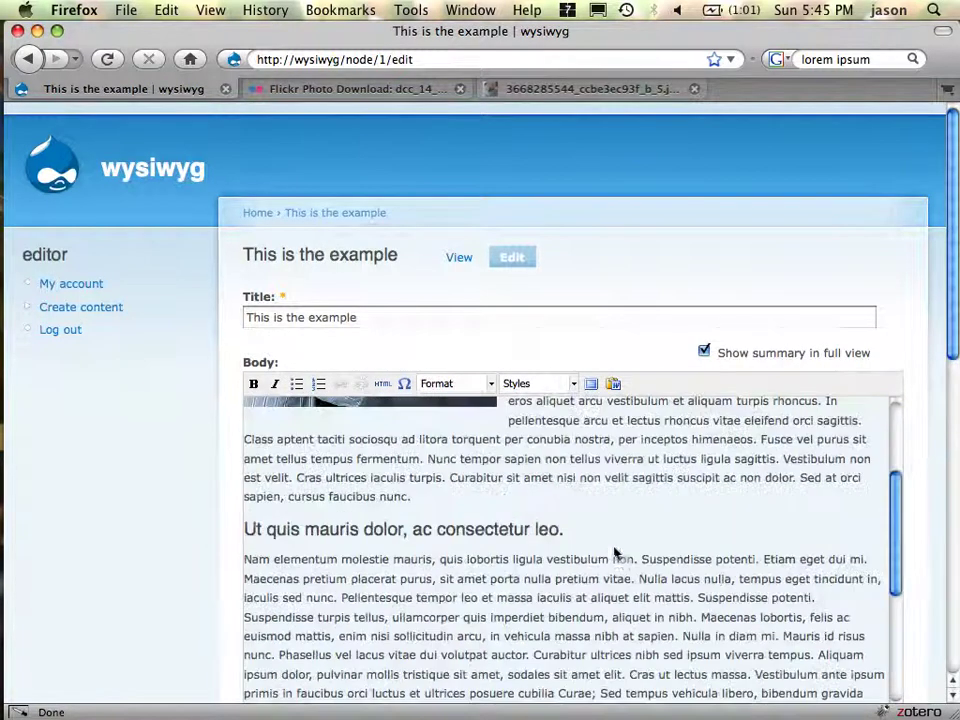
click(254, 537)
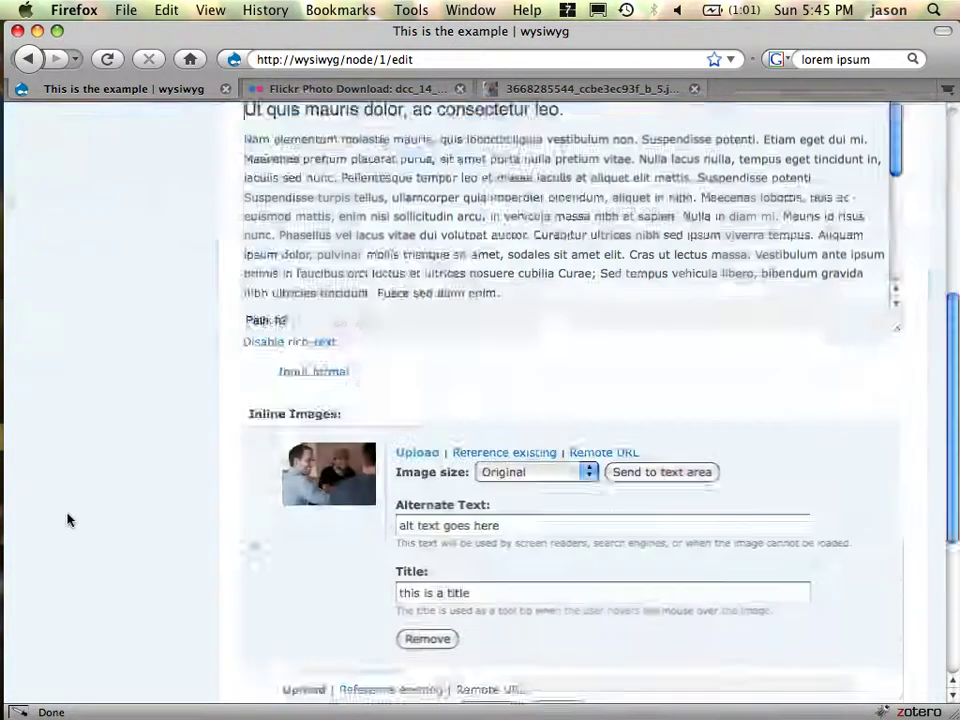
scroll(69, 519, down, 15)
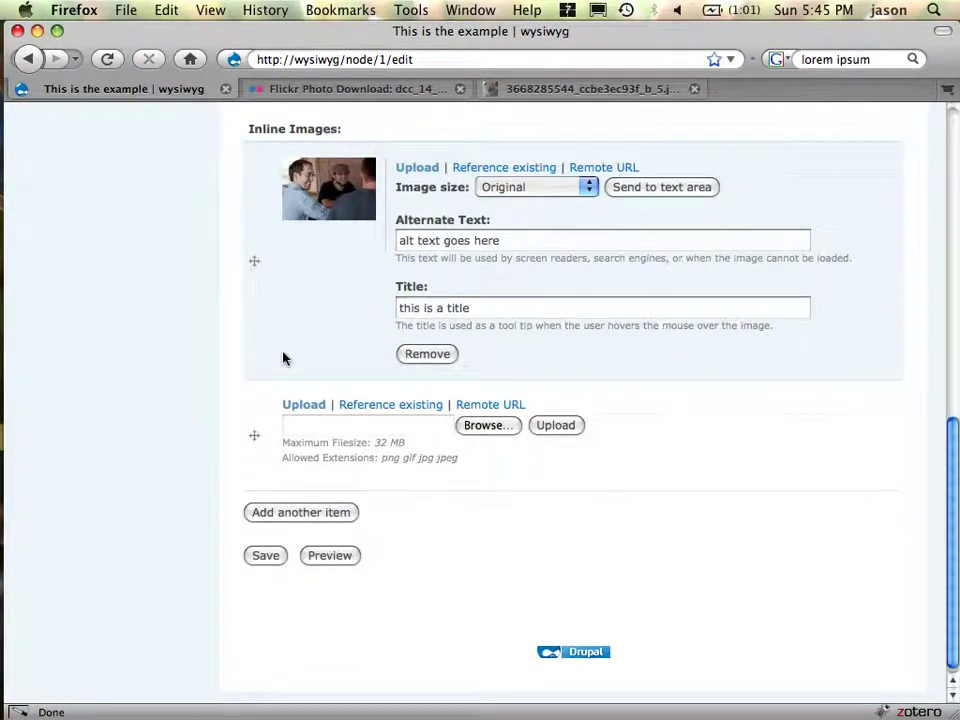
click(306, 516)
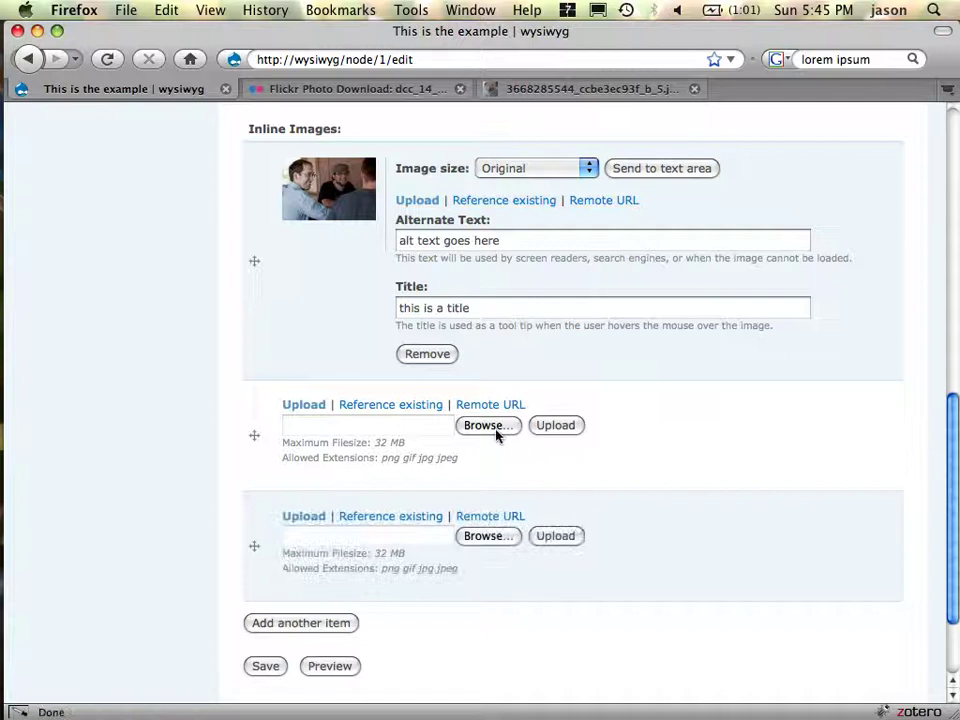
- Upload lampton.jpg into the new image slot
click(494, 428)
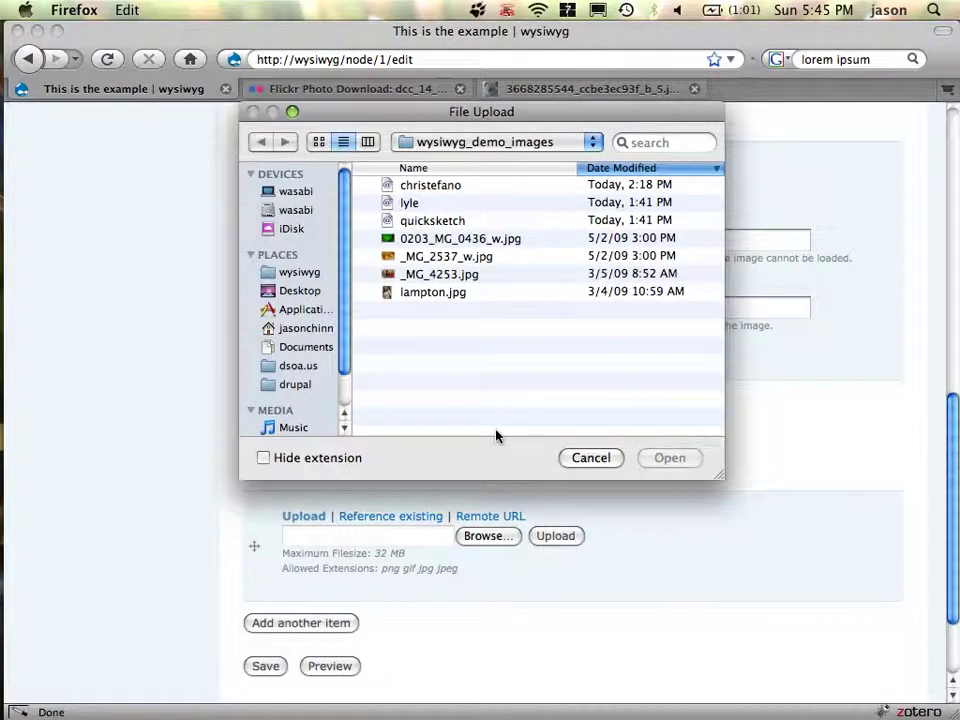
double_click(456, 293)
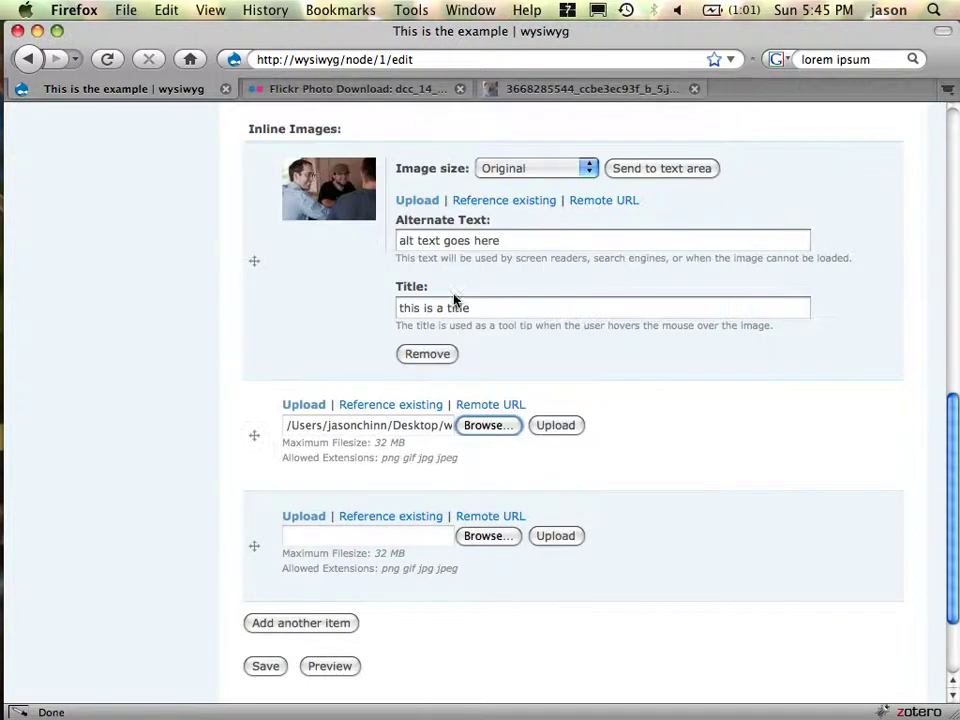
click(564, 432)
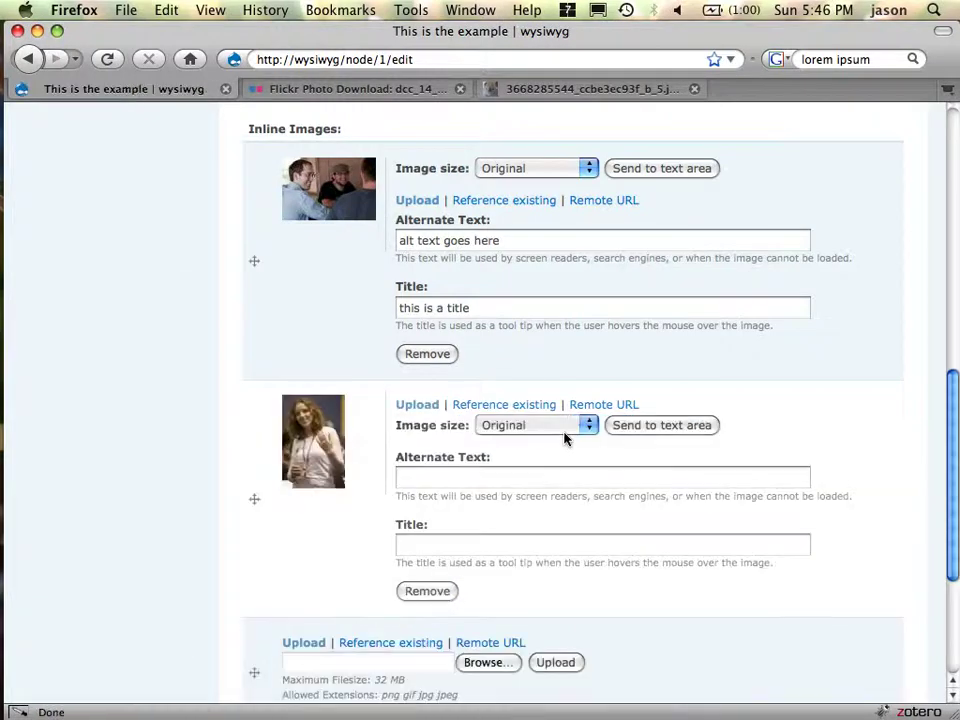
- Give it alt and title 'sdfsdf', inline_vertical size, and insert it into the body
click(531, 482)
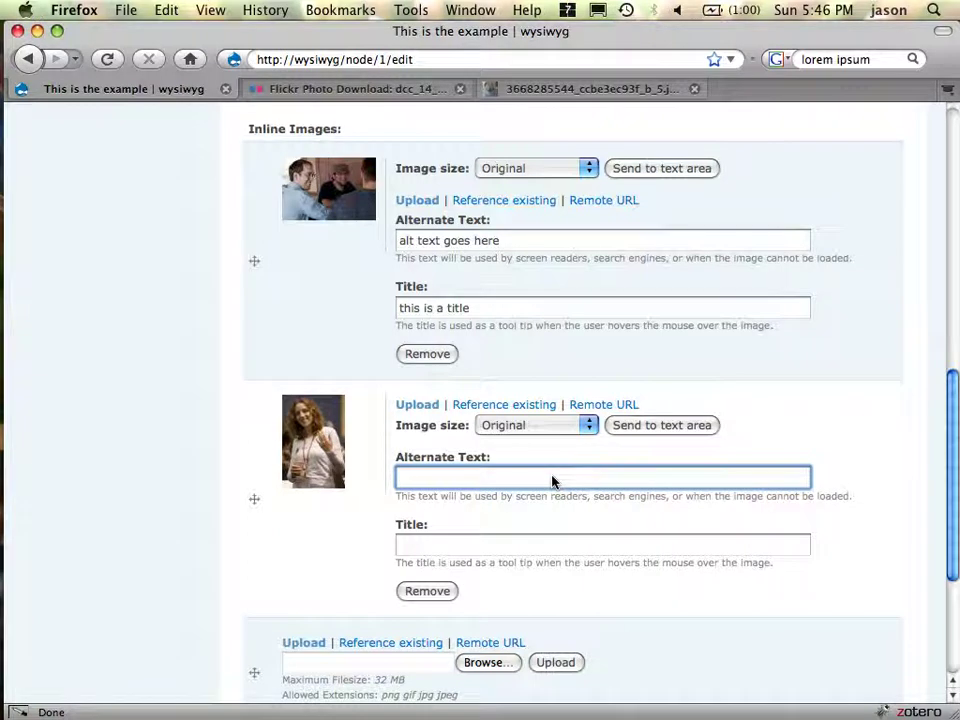
text(sdfsdf)
key(Tab)
text(sdfsdf)
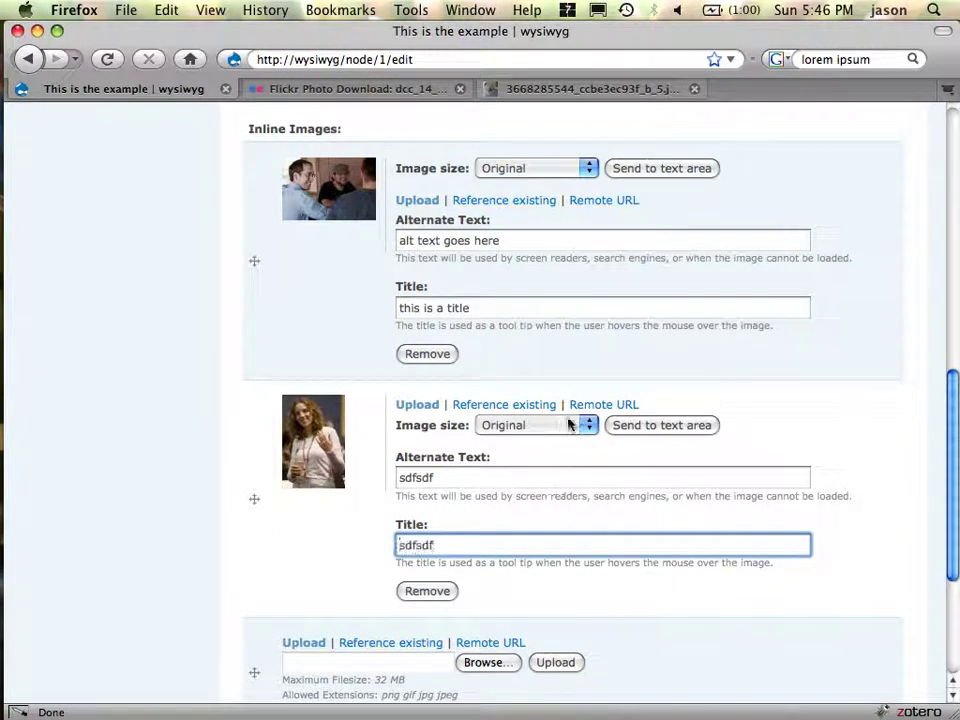
click(566, 426)
click(570, 476)
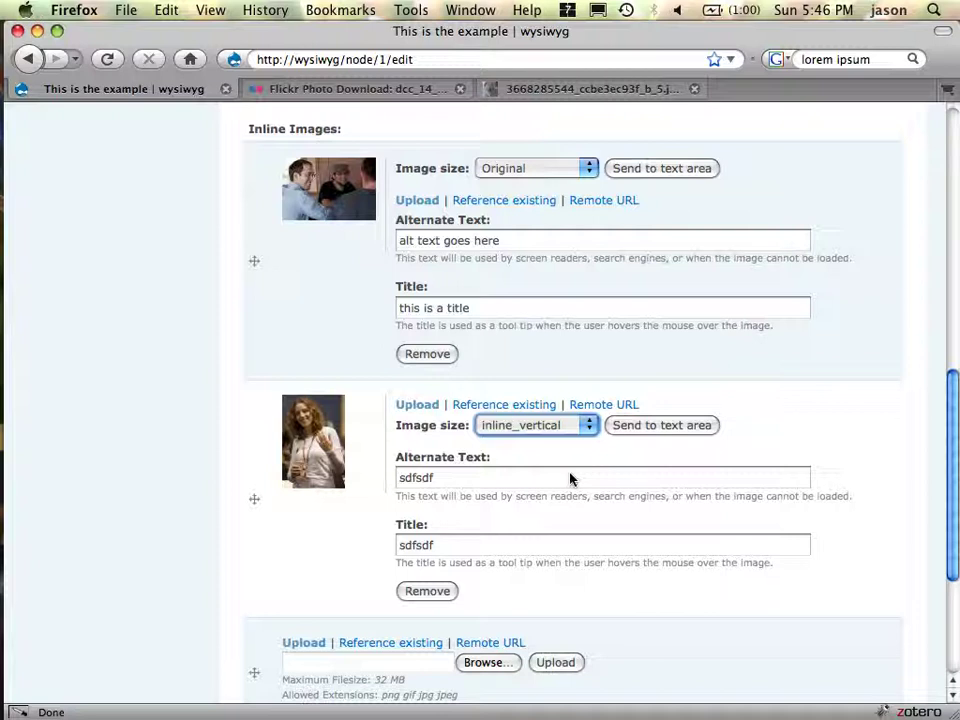
click(671, 426)
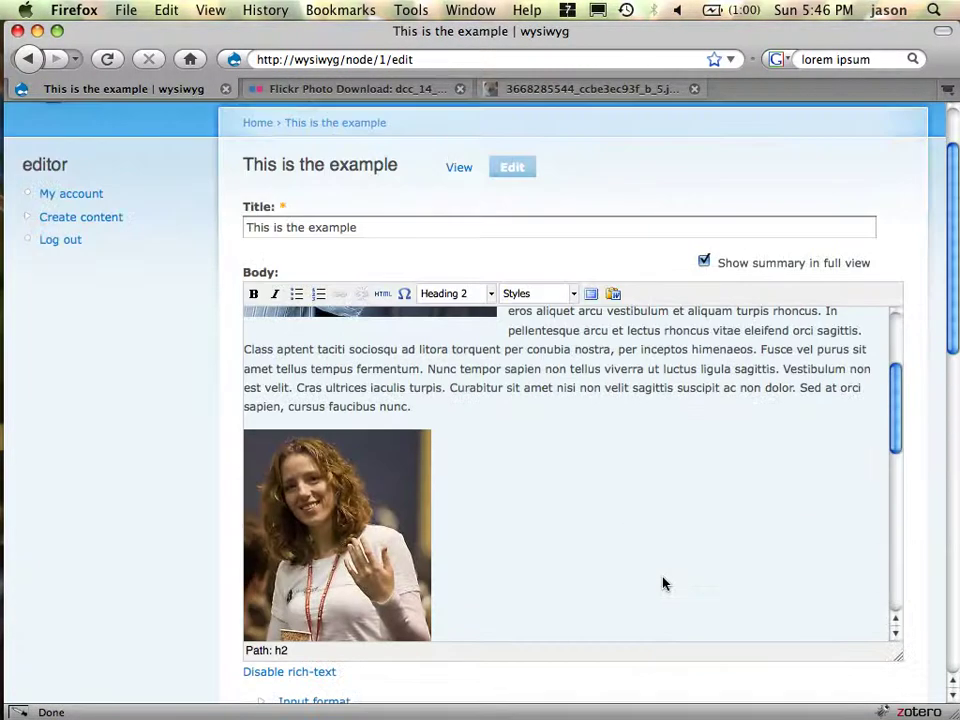
- Apply the Image Left style to the portrait photo in the body
scroll(662, 583, down, 2)
scroll(644, 457, down, 3)
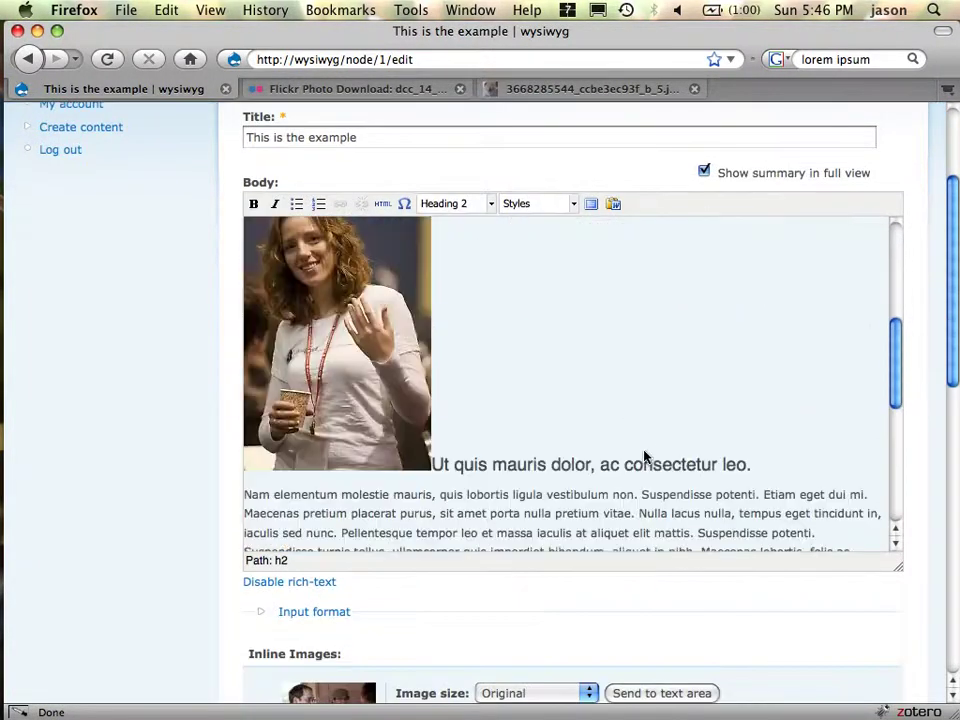
scroll(644, 457, down, 2)
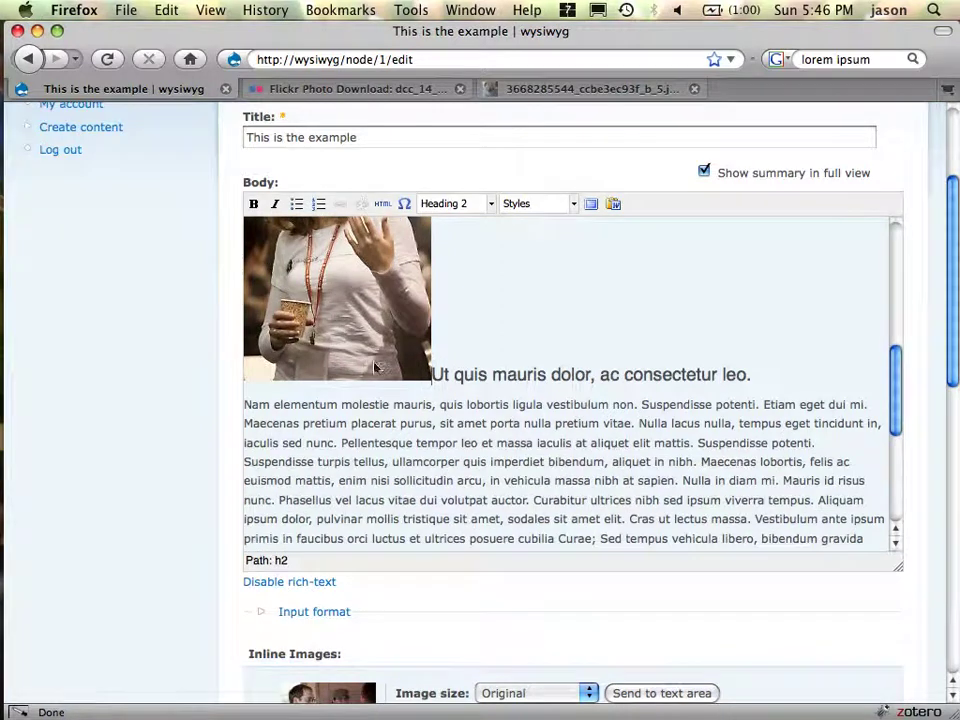
click(280, 275)
click(519, 205)
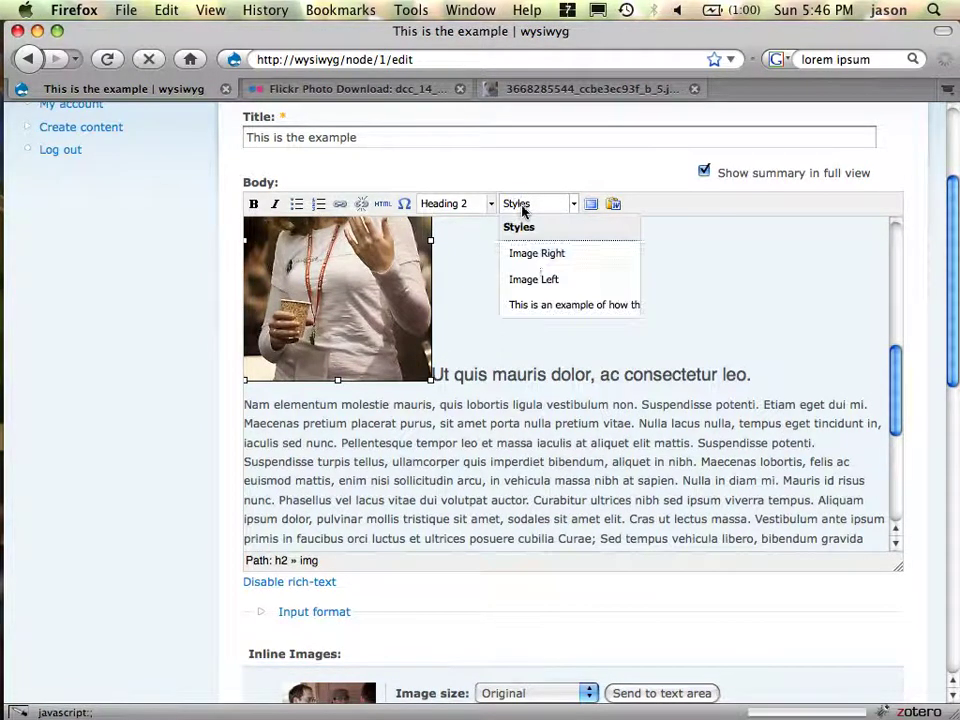
click(537, 290)
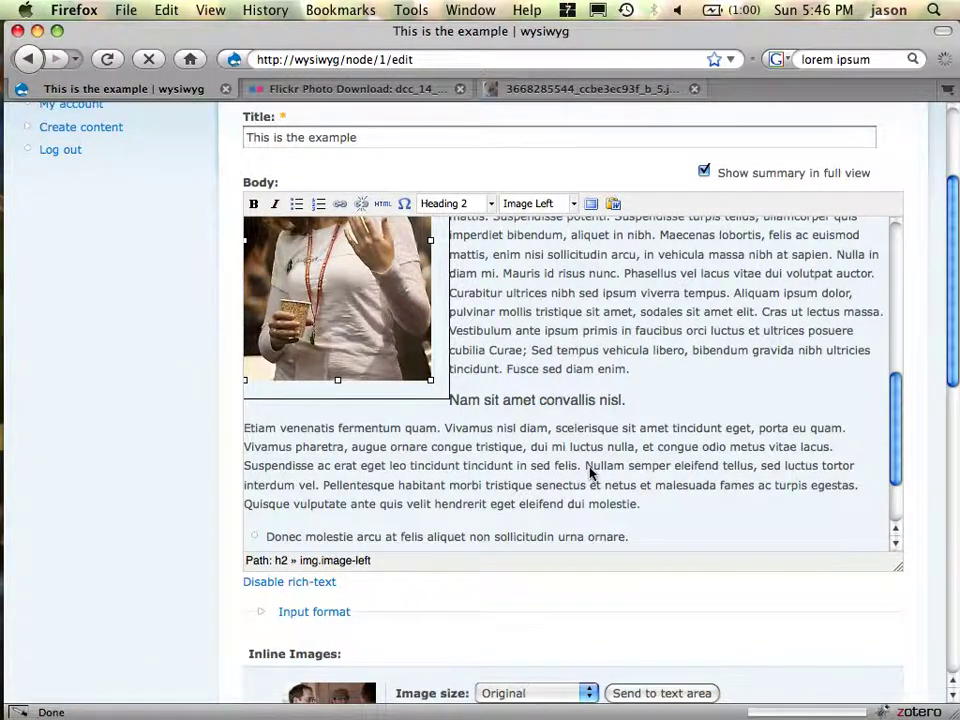
click(529, 474)
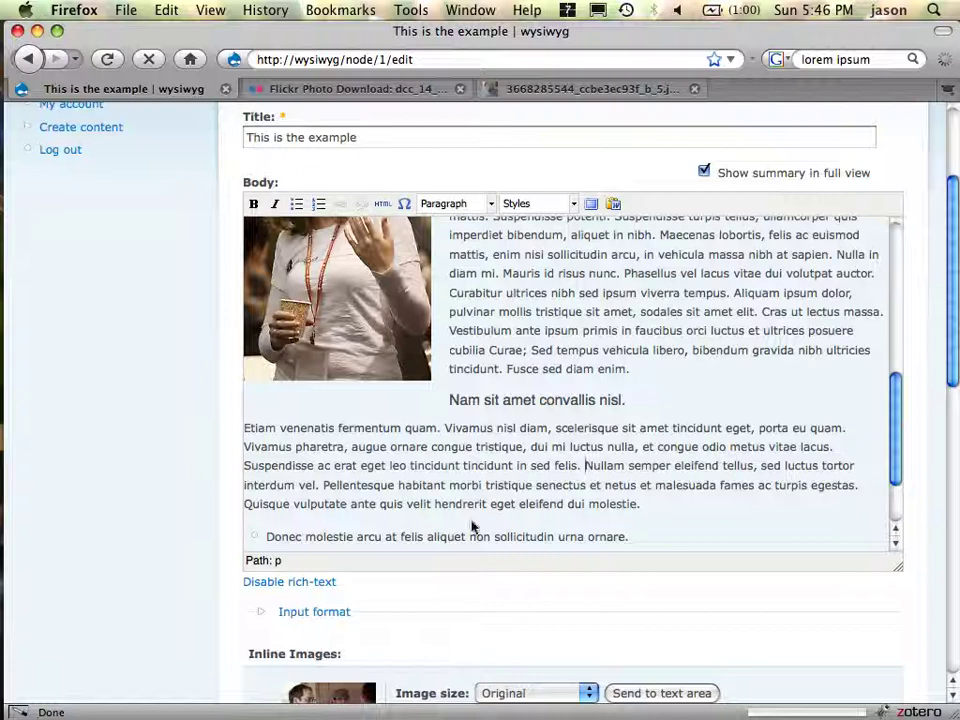
- Drag the portrait photo into the paragraph below the heading
scroll(665, 508, down, 1)
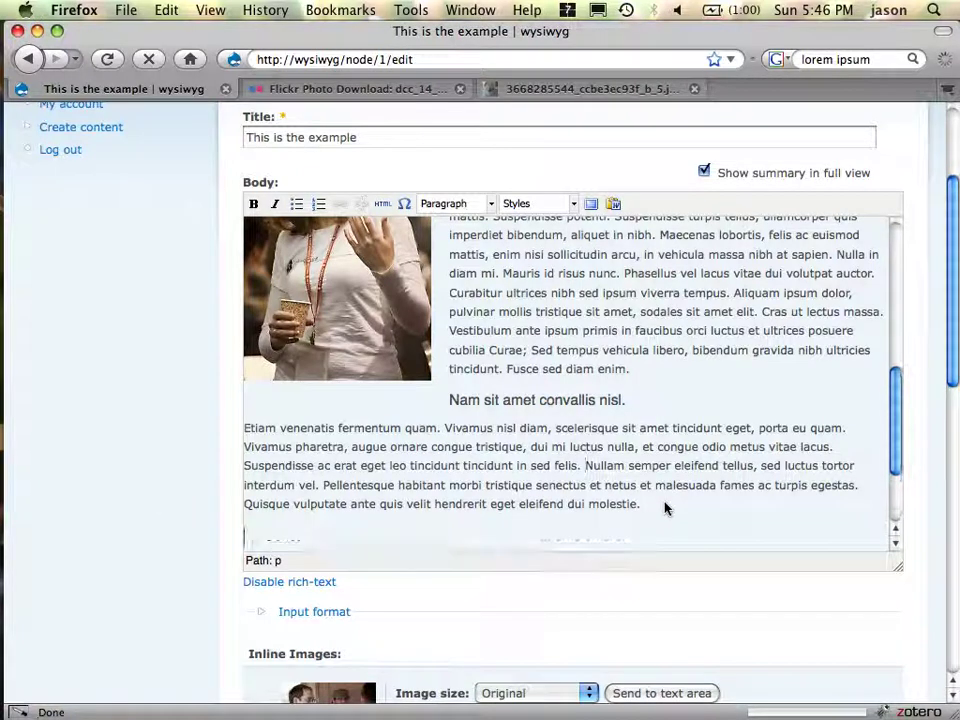
scroll(555, 443, up, 3)
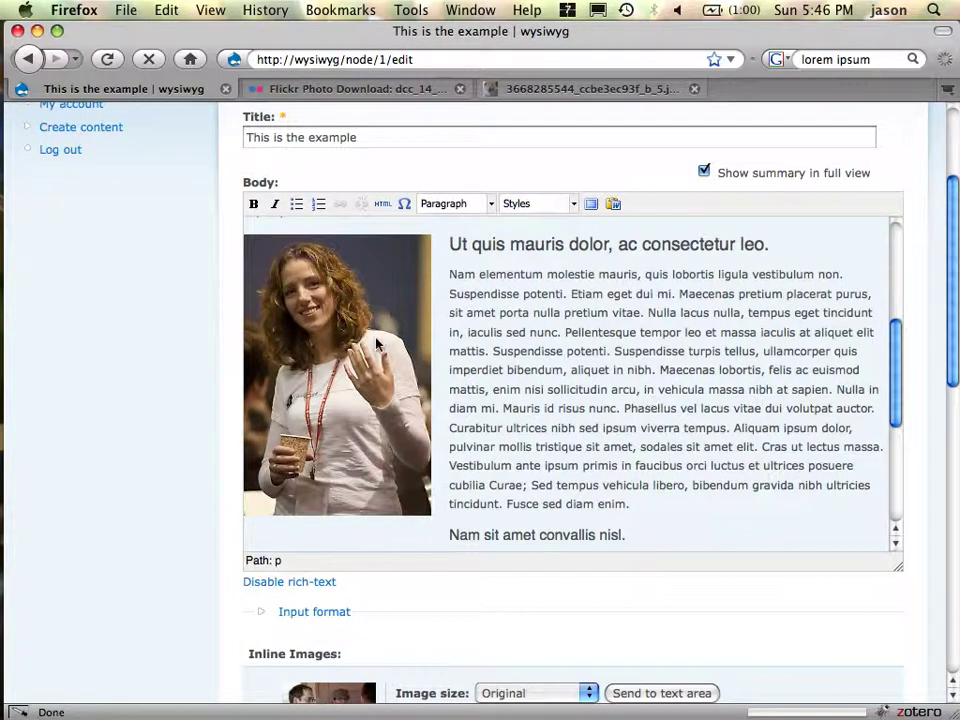
drag(376, 344, 591, 371)
scroll(591, 371, up, 2)
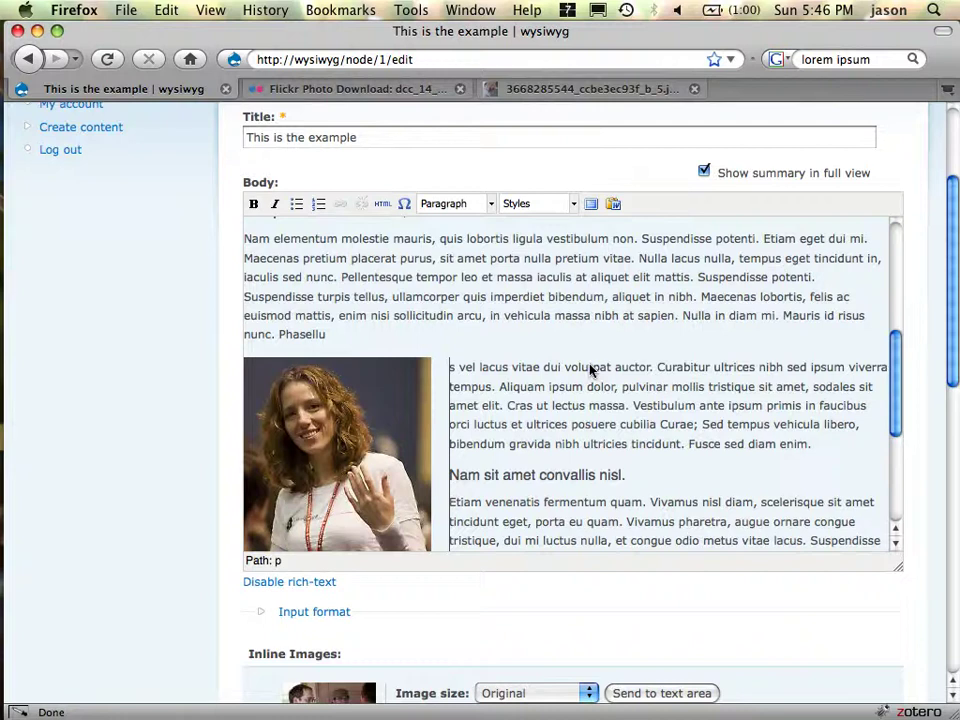
scroll(591, 371, down, 3)
drag(440, 283, 441, 336)
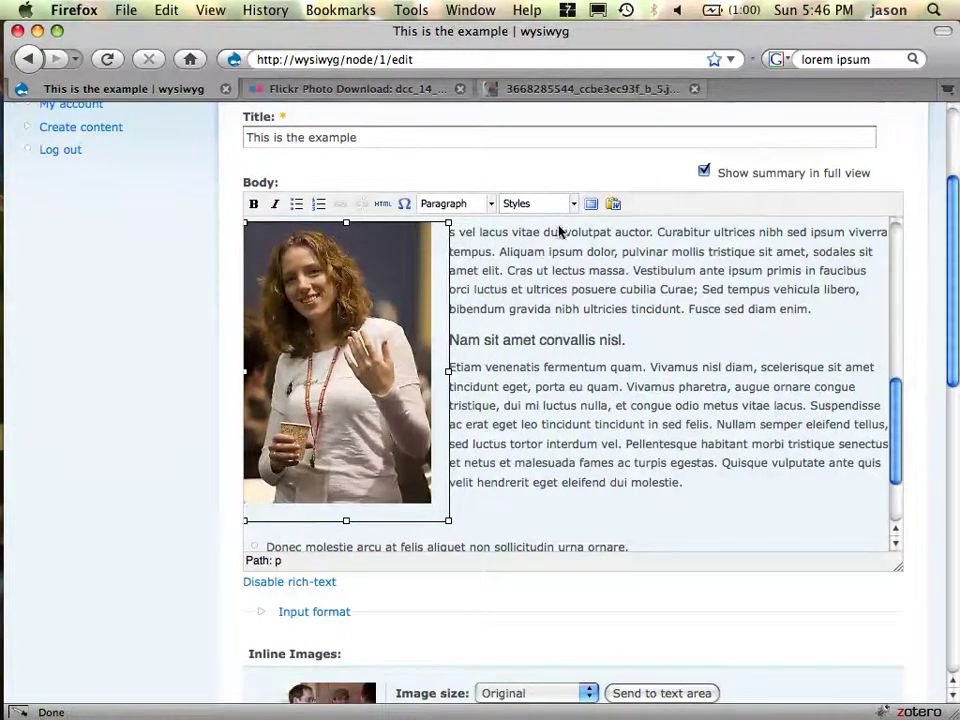
scroll(540, 368, up, 5)
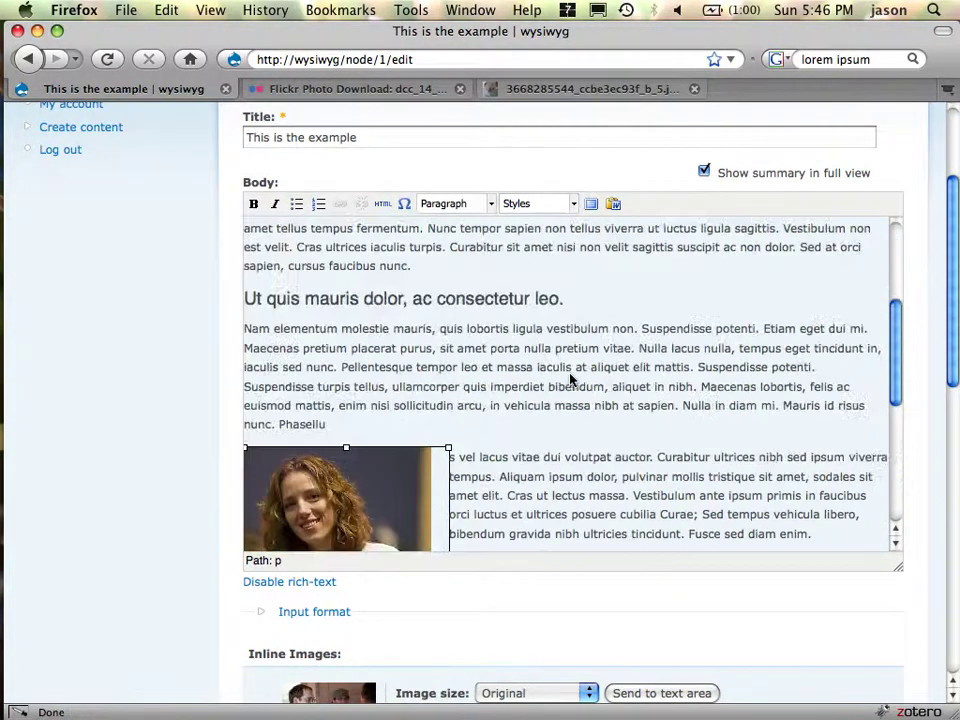
scroll(571, 378, down, 7)
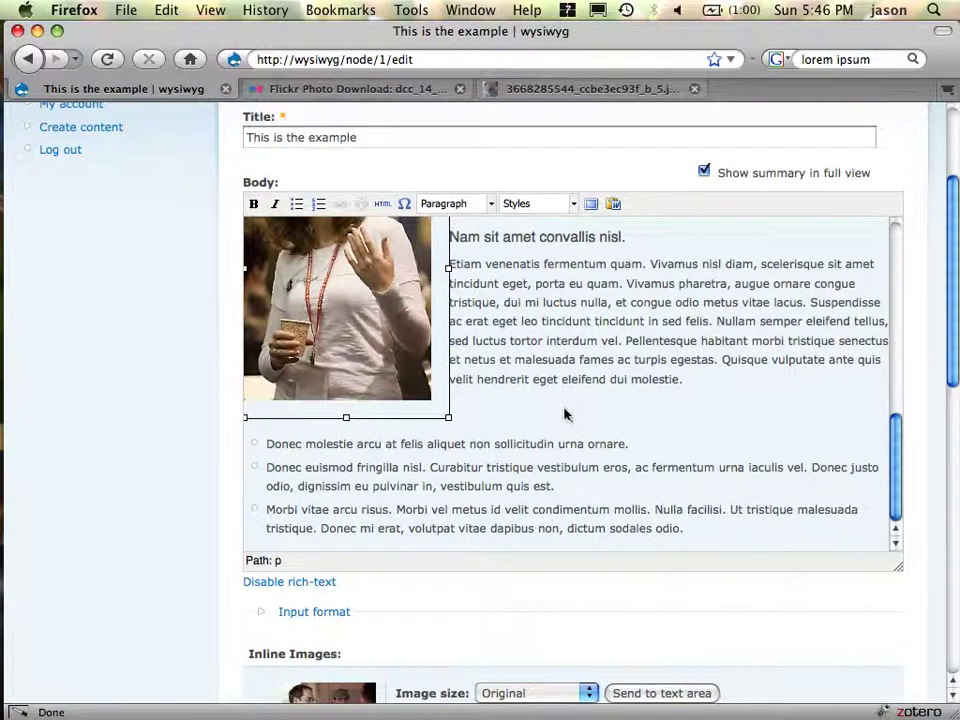
- Check the text wrap and save the page
click(652, 400)
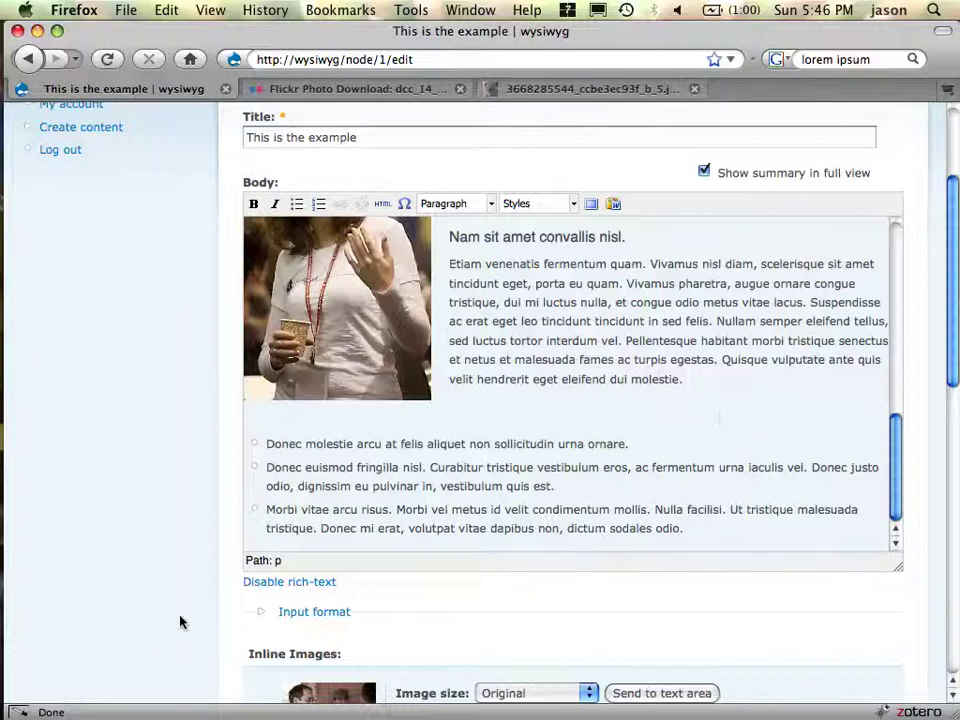
scroll(180, 621, down, 15)
click(267, 549)
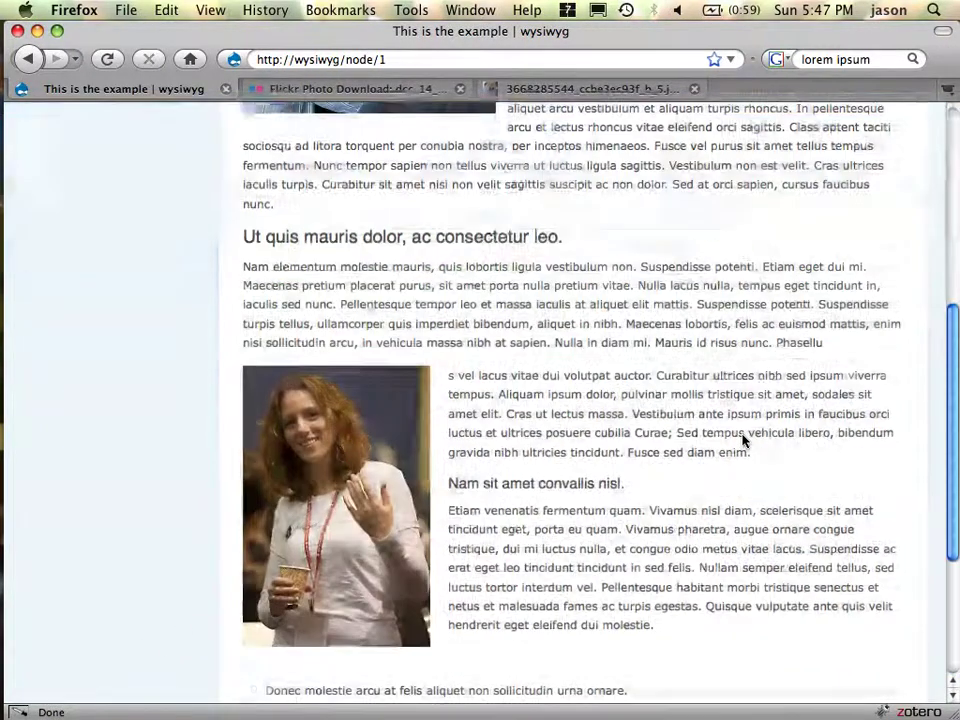
- Review the saved page with the floated portrait and open it for editing
scroll(743, 440, down, 5)
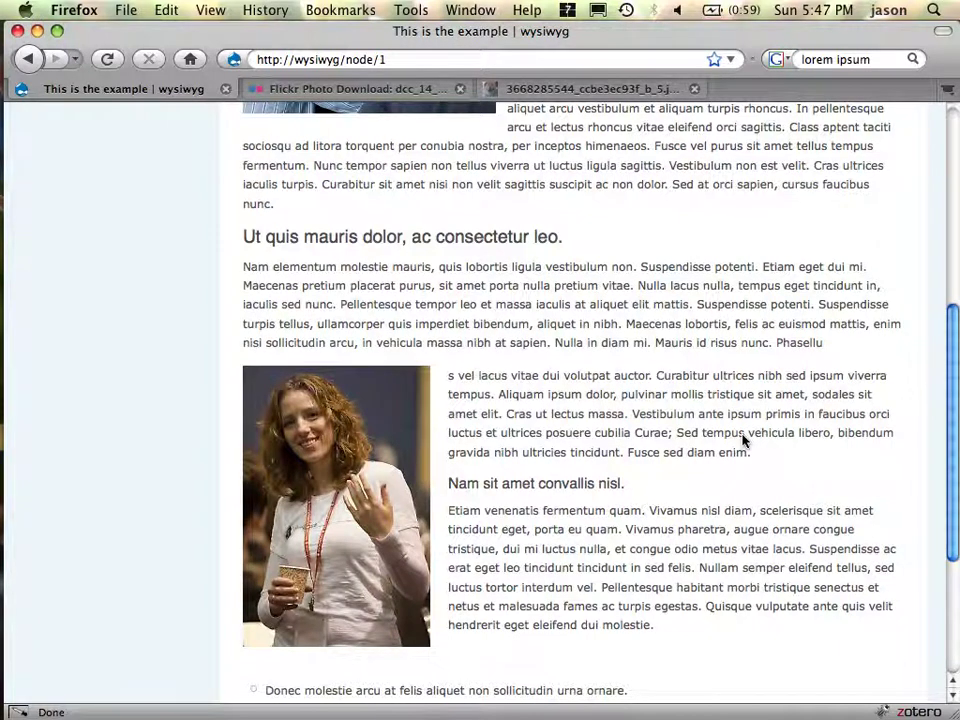
scroll(743, 440, up, 5)
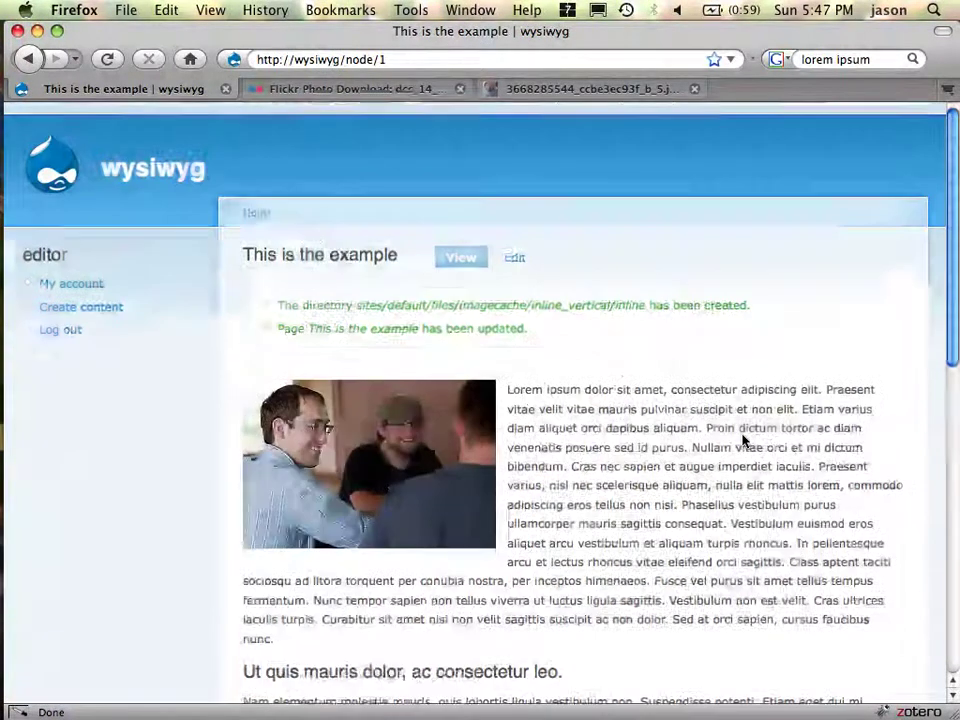
click(518, 262)
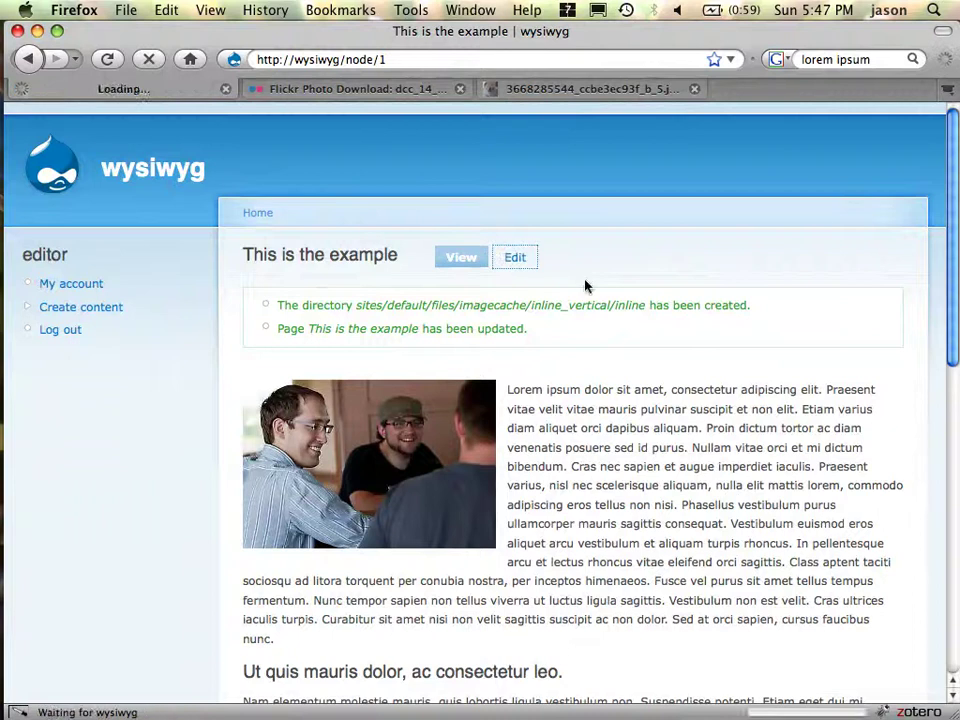
- Move the portrait photo up beside the 'Ut quis mauris dolor' heading
scroll(697, 515, down, 2)
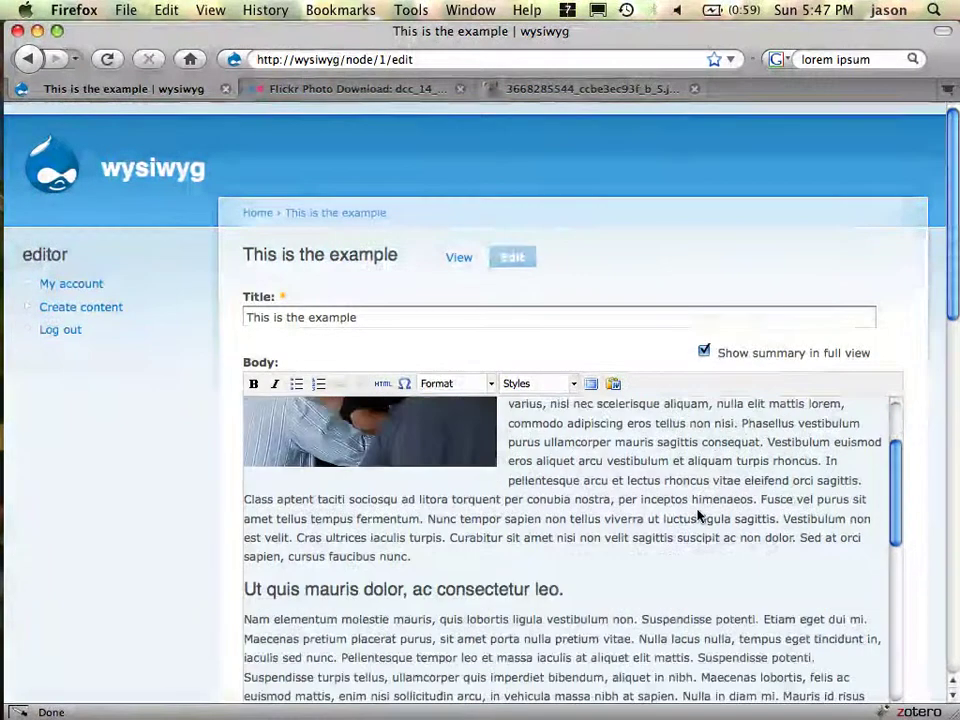
scroll(697, 515, down, 3)
drag(294, 636, 250, 470)
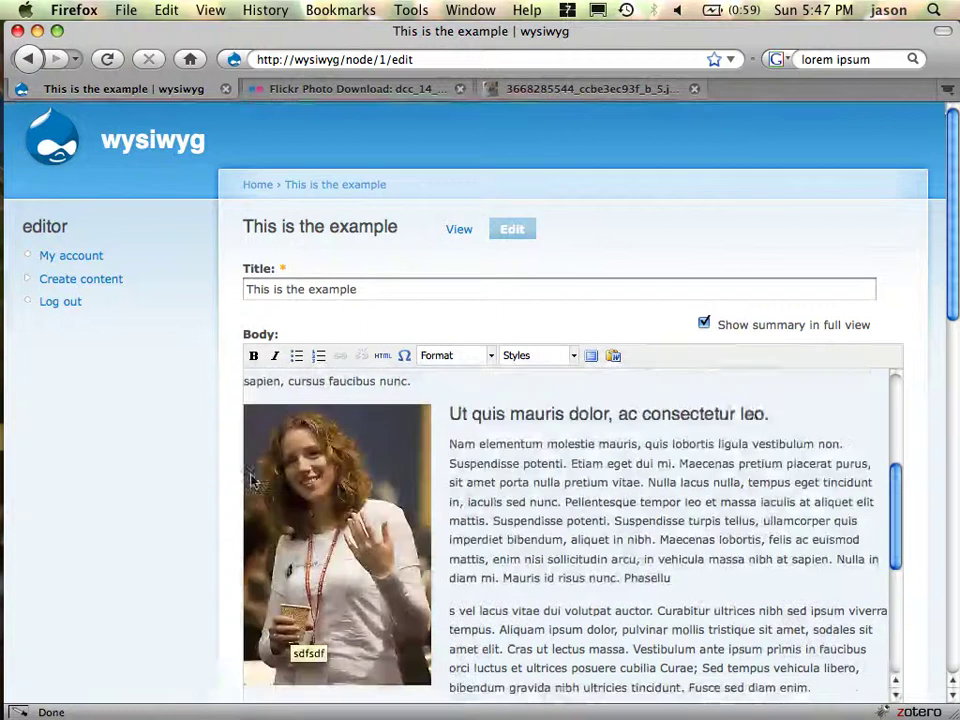
scroll(592, 476, down, 1)
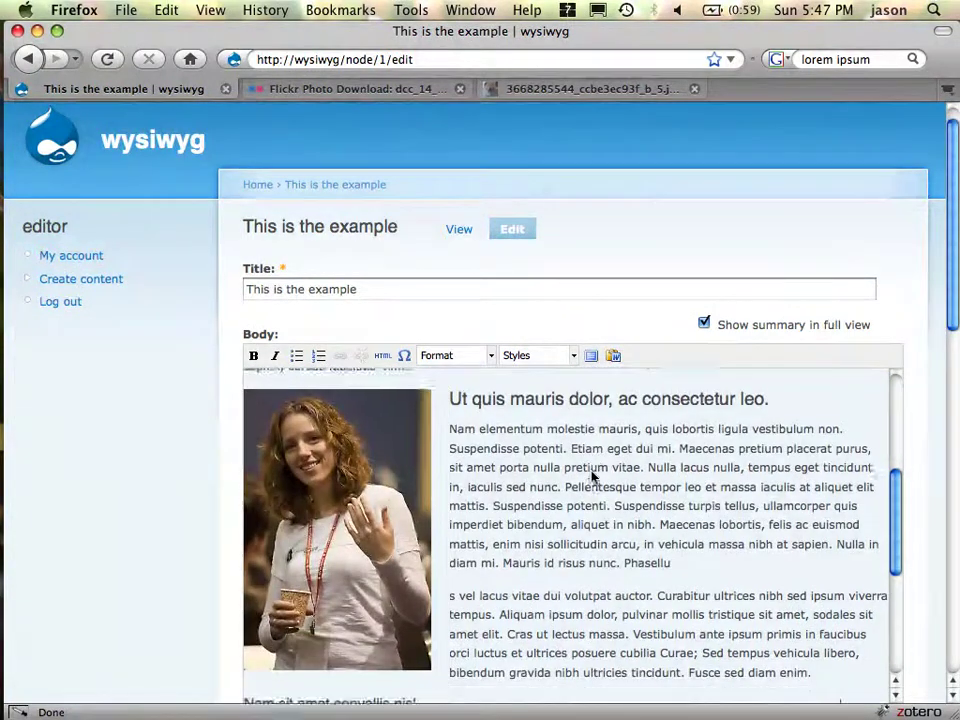